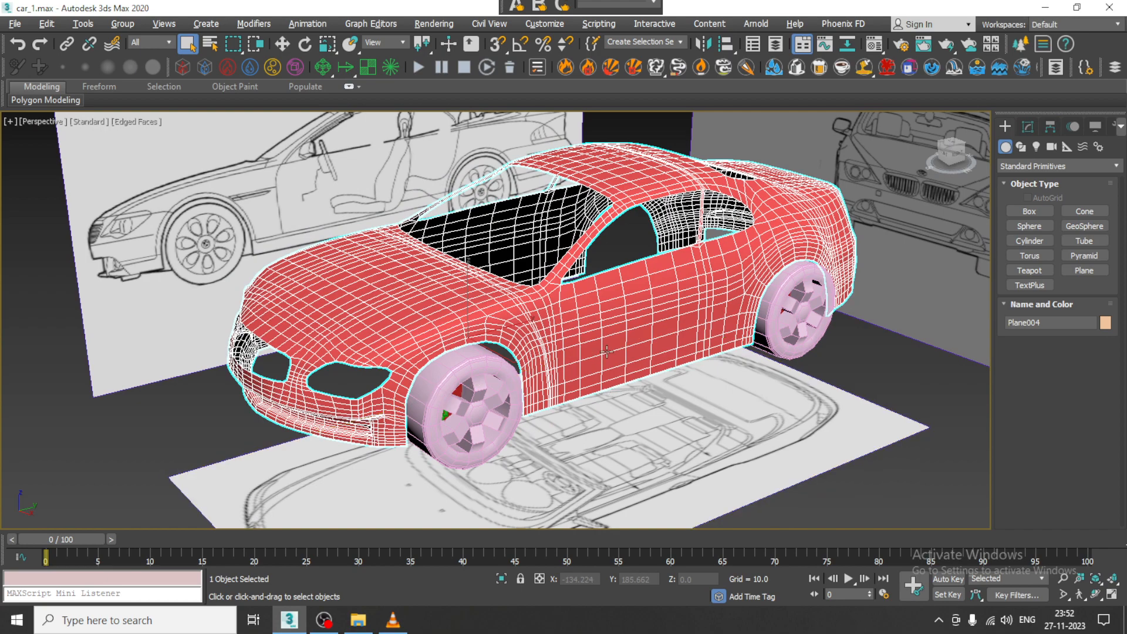
# Switch to the Move tool and show the modifier stack of the red car body.
pyautogui.keyDown('alt'); pyautogui.moveTo(625, 353); pyautogui.dragTo(483, 388, button='middle'); pyautogui.keyUp('alt')
pyautogui.scroll(-5, 695, 355)
pyautogui.scroll(5, 695, 356)
pyautogui.press('w')
pyautogui.click(1027, 127)
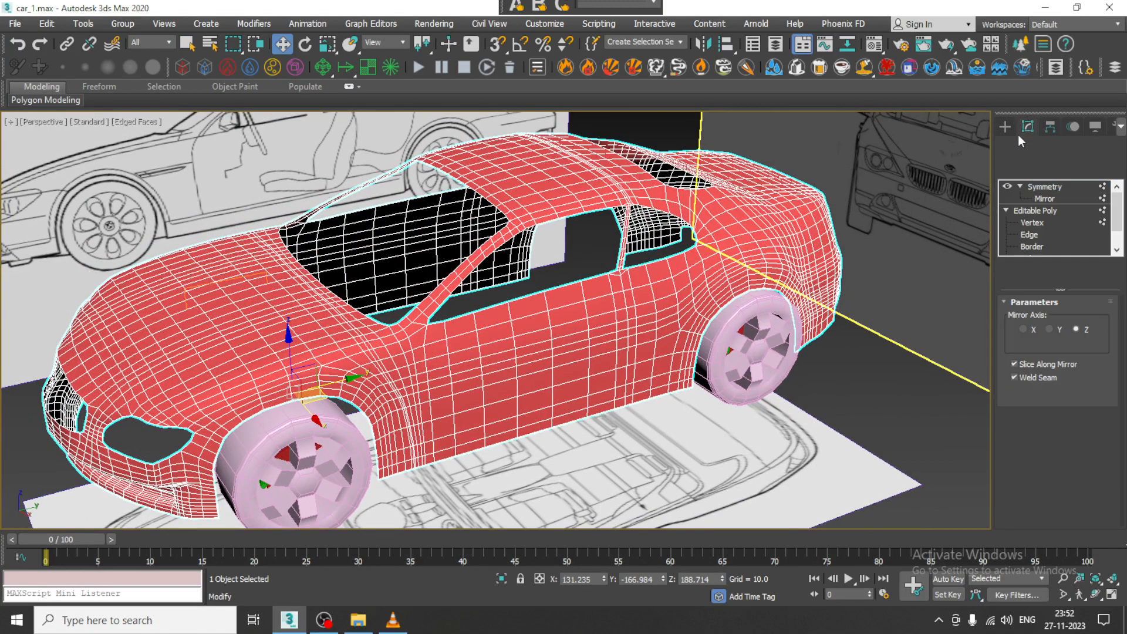
# Go down to the car body's Editable Poly level, turn off NURMS smoothing and work on its vertices.
pyautogui.scroll(-4, 594, 288)
pyautogui.keyDown('alt'); pyautogui.moveTo(529, 319); pyautogui.dragTo(586, 325, button='middle'); pyautogui.keyUp('alt')
pyautogui.scroll(3, 569, 320)
pyautogui.rightClick(586, 326)
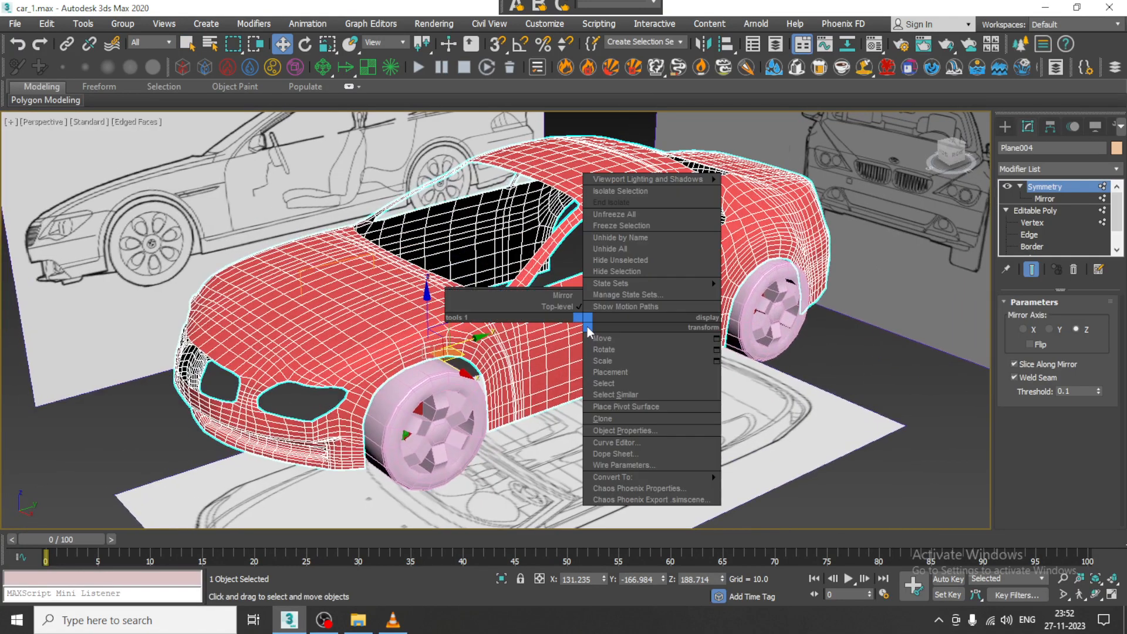
pyautogui.click(1055, 212)
pyautogui.click(1056, 212)
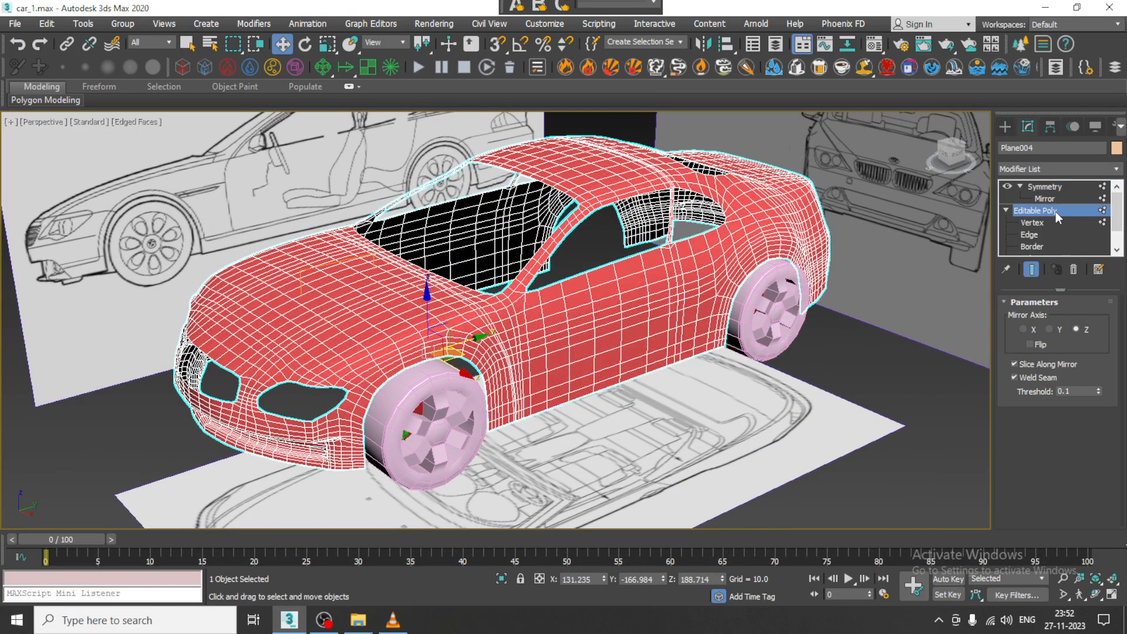
pyautogui.rightClick(681, 307)
pyautogui.click(669, 106)
pyautogui.keyDown('alt'); pyautogui.moveTo(530, 312); pyautogui.dragTo(515, 319, button='middle'); pyautogui.keyUp('alt')
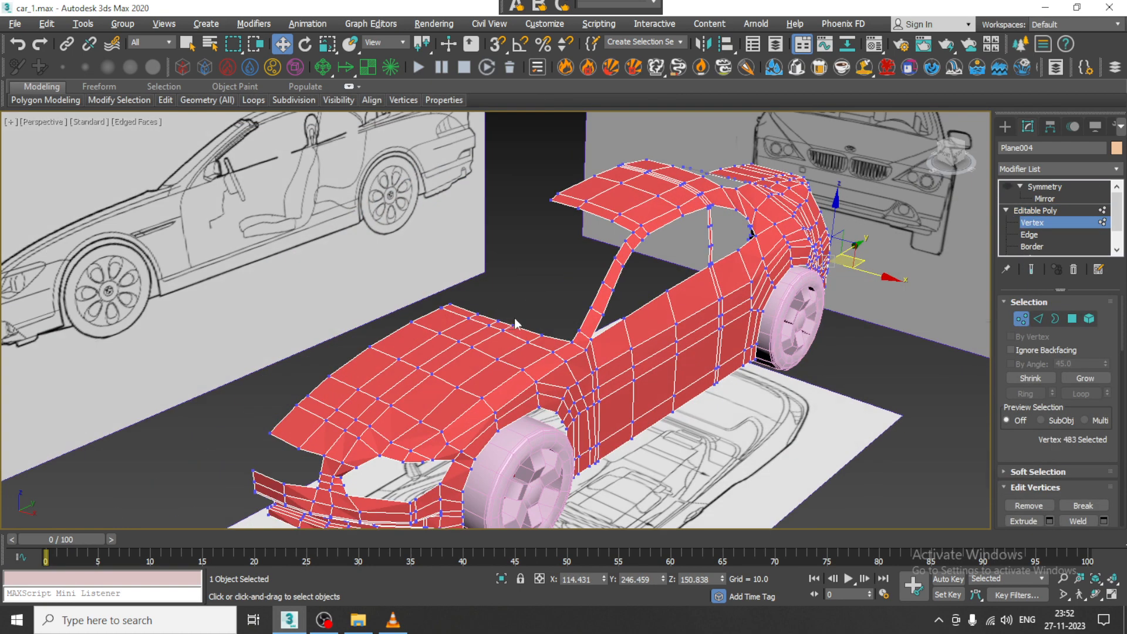
# In the Top view with see-through display, move the hood vertex in front of the wheel inward to X 97.737.
pyautogui.hotkey('alt', 'w')
pyautogui.moveTo(203, 182); pyautogui.dragTo(178, 171, button='middle')
pyautogui.hotkey('alt', 'w')
pyautogui.hotkey('alt', 'x')
pyautogui.scroll(-5, 280, 215)
pyautogui.moveTo(400, 469); pyautogui.dragTo(500, 111, button='middle')
pyautogui.scroll(-4, 500, 214)
pyautogui.scroll(2, 483, 450)
pyautogui.moveTo(483, 450); pyautogui.dragTo(523, 268, button='middle')
pyautogui.moveTo(588, 292); pyautogui.dragTo(579, 228, button='middle')
pyautogui.scroll(2, 580, 227)
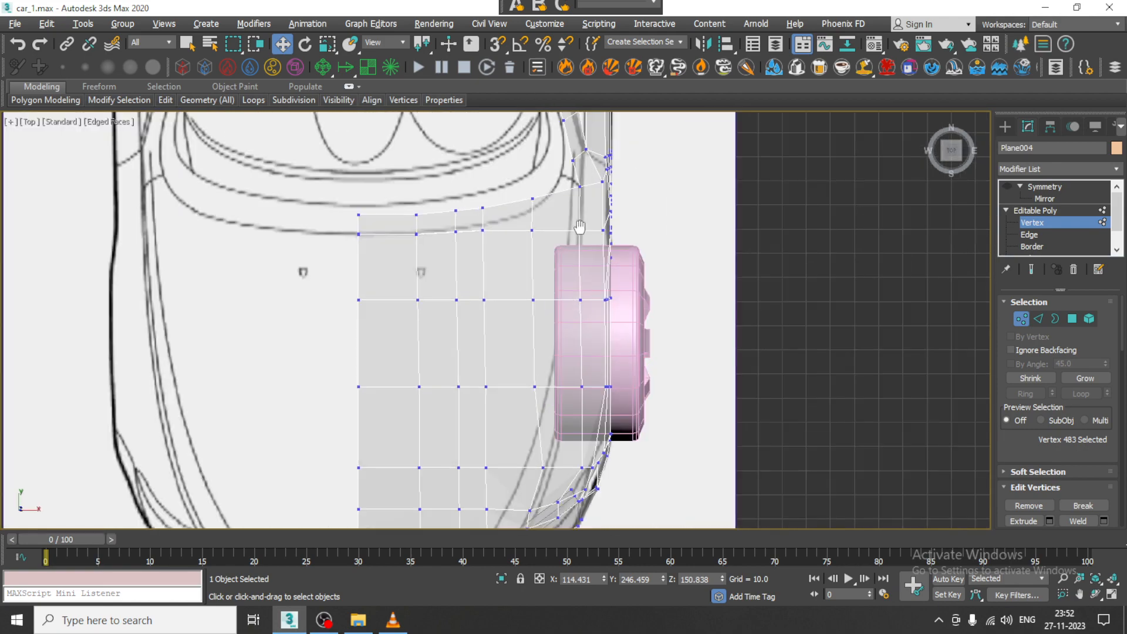
pyautogui.moveTo(569, 397); pyautogui.dragTo(519, 267, button='middle')
pyautogui.scroll(2, 568, 230)
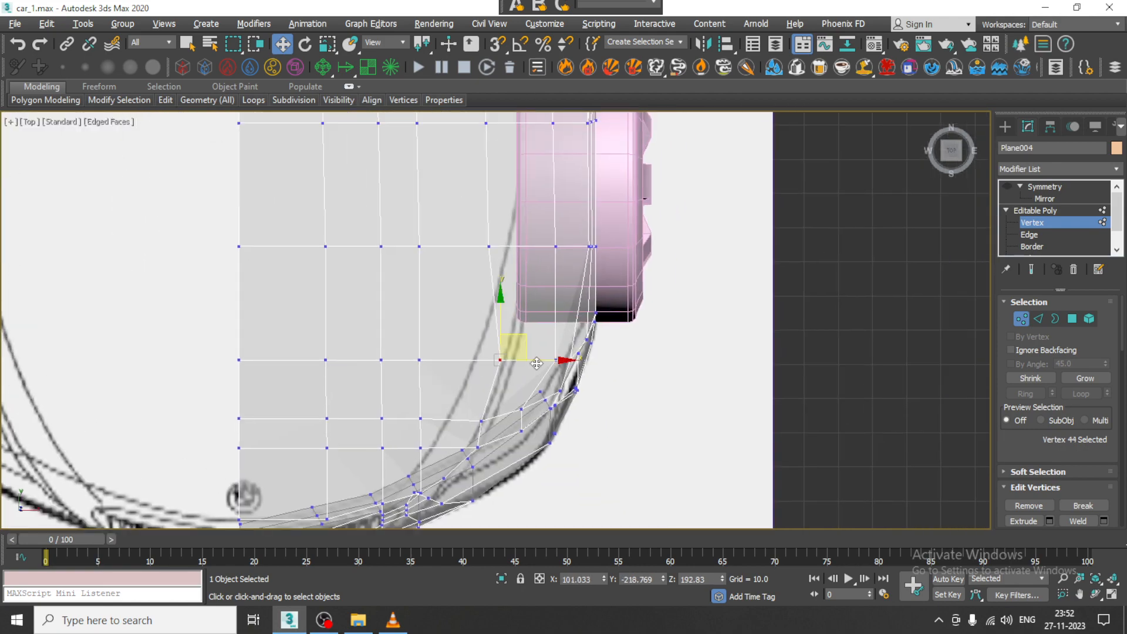
pyautogui.hotkey('alt', 'w')
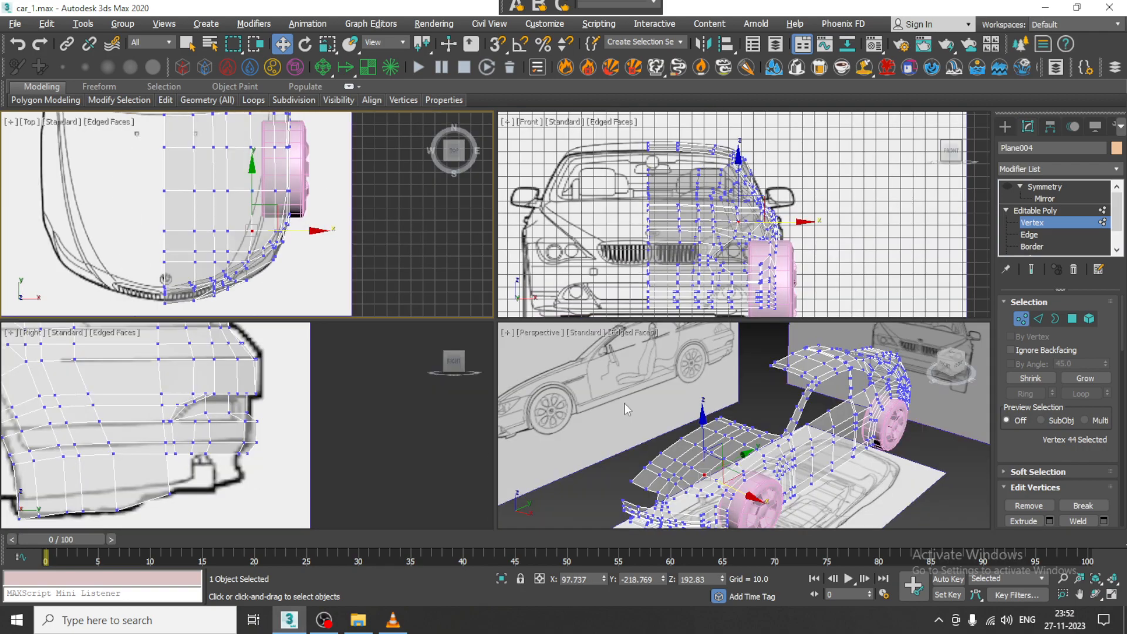
# Turn see-through display off in the perspective view and cap the border of the headlight opening.
pyautogui.scroll(-3, 625, 403)
pyautogui.hotkey('alt', 'w')
pyautogui.hotkey('alt', 'x')
pyautogui.scroll(1, 449, 320)
pyautogui.scroll(2, 493, 311)
pyautogui.moveTo(370, 343); pyautogui.dragTo(554, 310, button='middle')
pyautogui.scroll(3, 419, 297)
pyautogui.moveTo(321, 311); pyautogui.dragTo(587, 302, button='middle')
pyautogui.click(1023, 247)
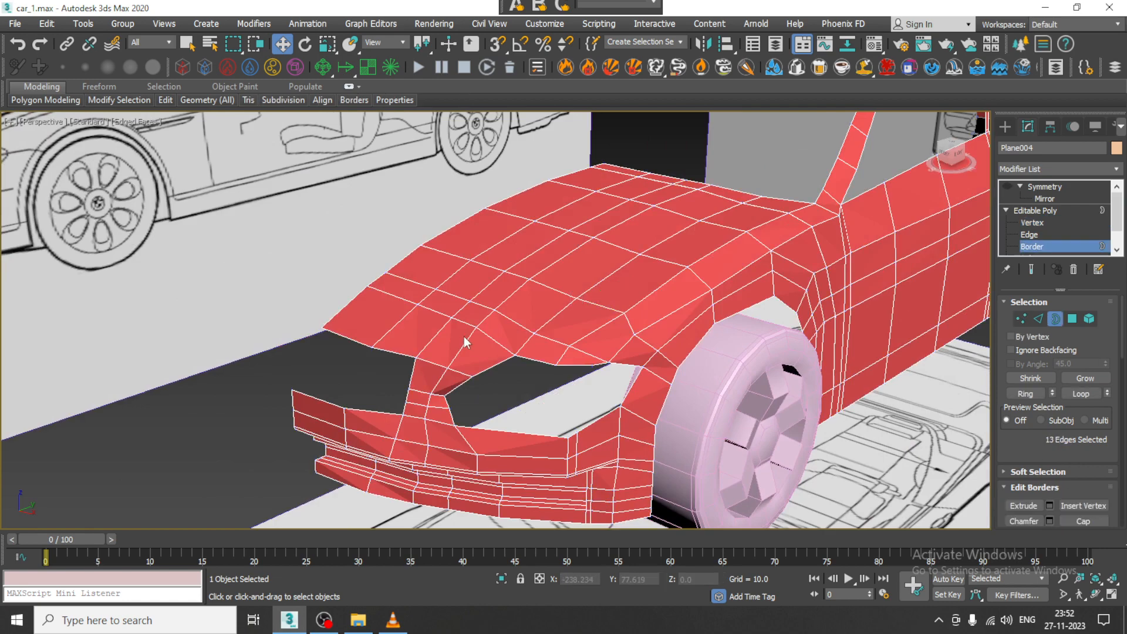
pyautogui.click(539, 363)
pyautogui.rightClick(537, 361)
pyautogui.click(510, 398)
# Examine the capped headlight against the side blueprint in the Right view and from several angles in perspective.
pyautogui.scroll(-3, 528, 387)
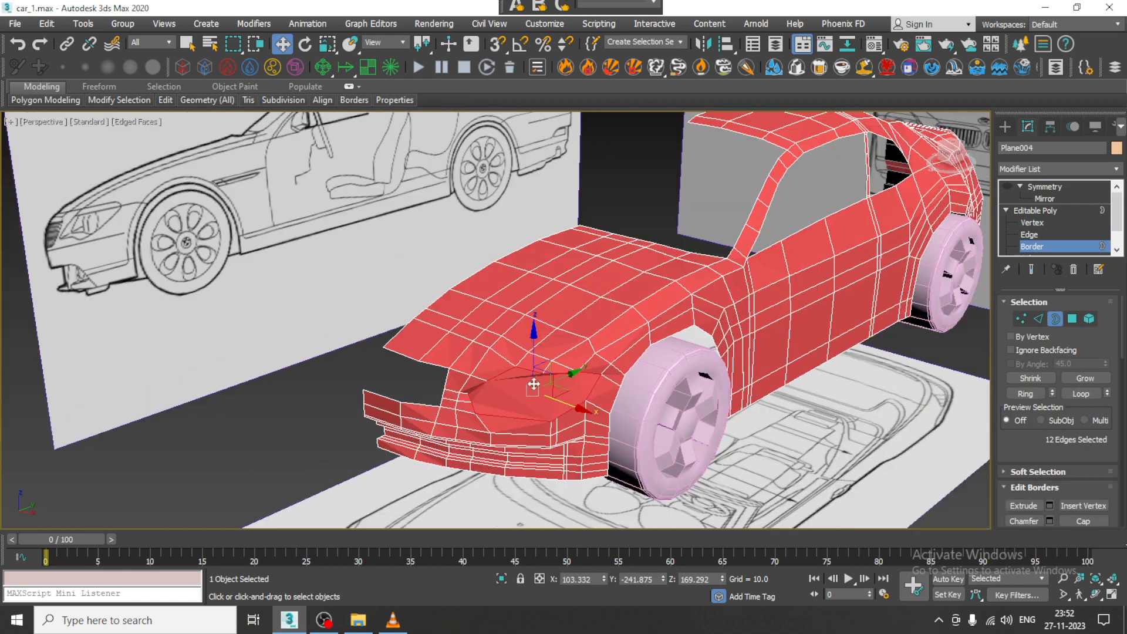
pyautogui.keyDown('alt'); pyautogui.moveTo(533, 385); pyautogui.dragTo(564, 355, button='middle'); pyautogui.keyUp('alt')
pyautogui.scroll(4, 620, 332)
pyautogui.keyDown('alt'); pyautogui.moveTo(620, 333); pyautogui.dragTo(636, 344, button='middle'); pyautogui.keyUp('alt')
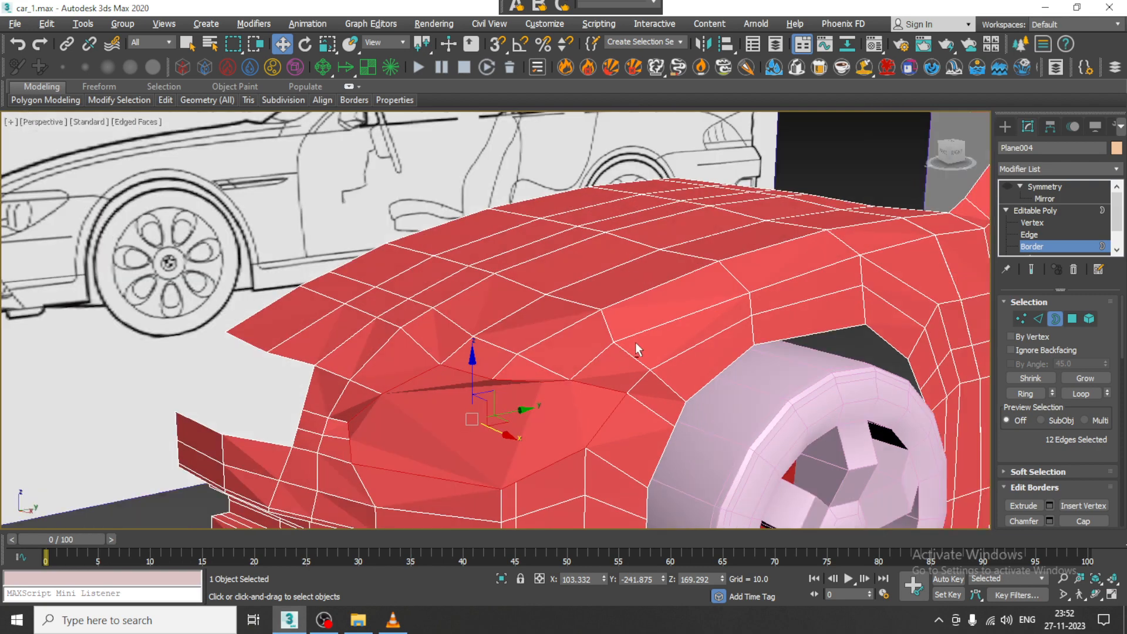
pyautogui.hotkey('alt', 'w')
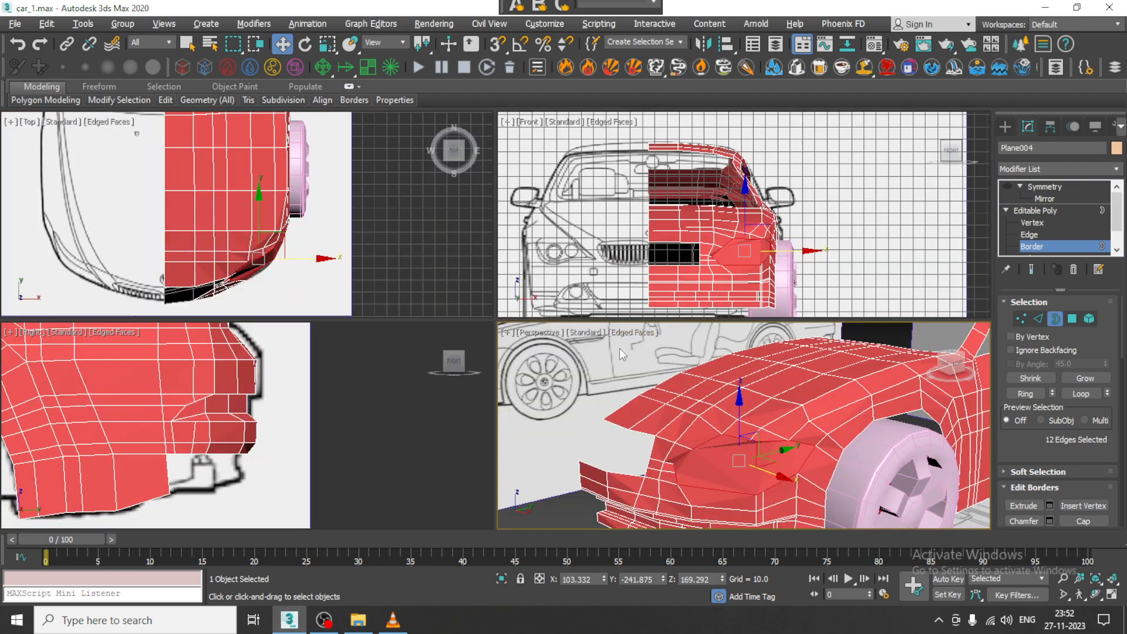
pyautogui.hotkey('alt', 'x')
pyautogui.keyDown('alt'); pyautogui.moveTo(730, 369); pyautogui.dragTo(721, 371, button='middle'); pyautogui.keyUp('alt')
pyautogui.hotkey('alt', 'x')
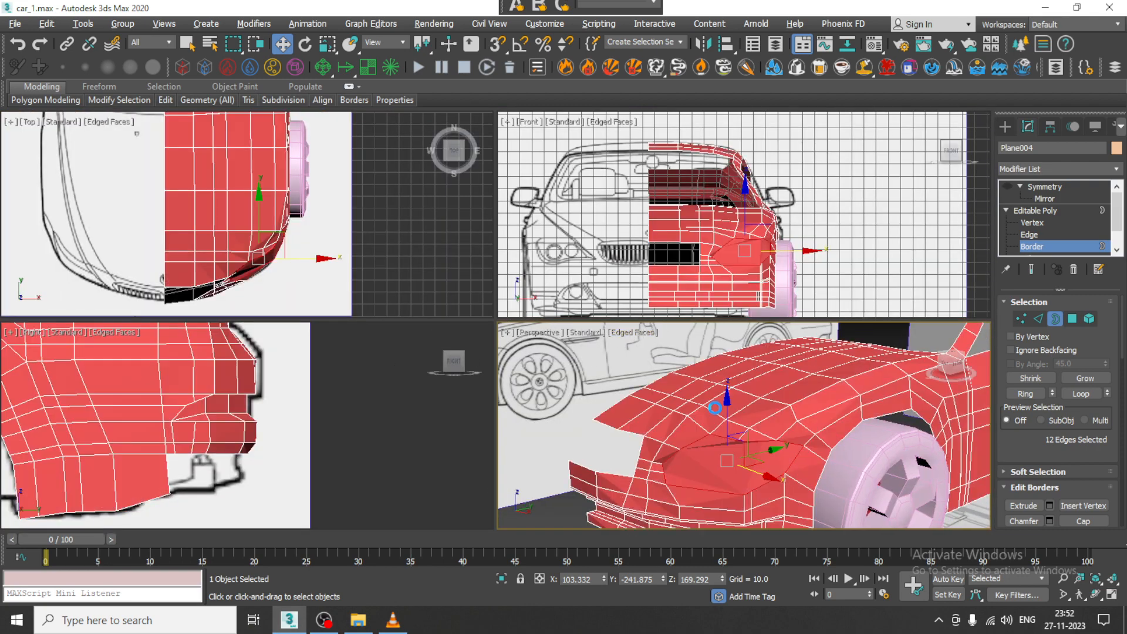
pyautogui.hotkey('alt', 'w')
pyautogui.hotkey('alt', 'w')
pyautogui.scroll(-8, 252, 423)
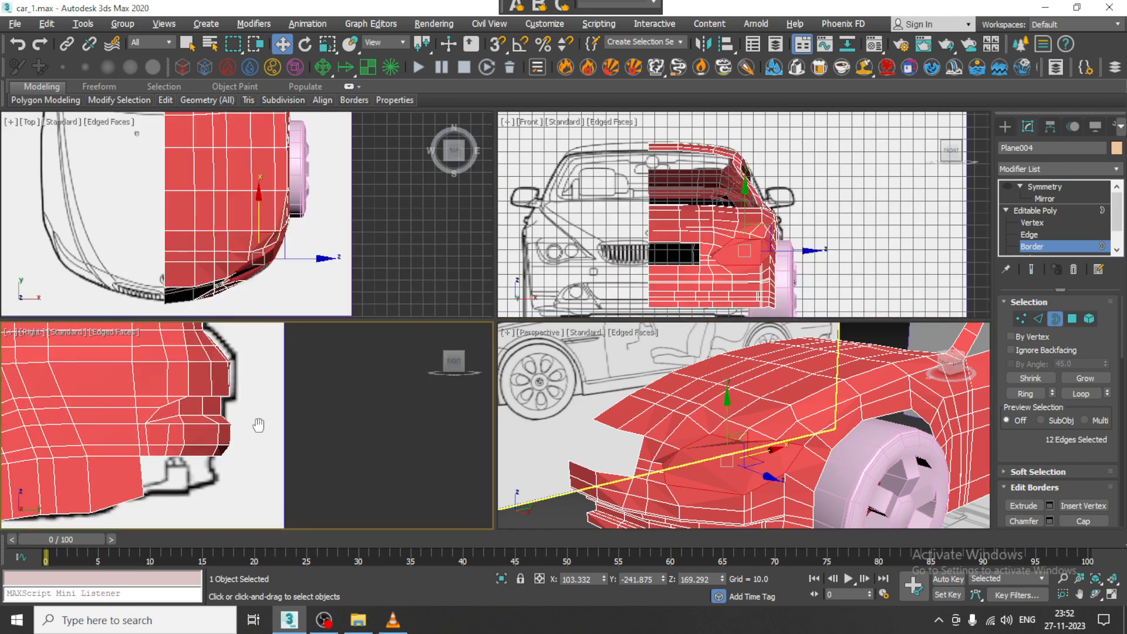
pyautogui.moveTo(172, 434); pyautogui.dragTo(236, 428, button='middle')
pyautogui.scroll(6, 262, 422)
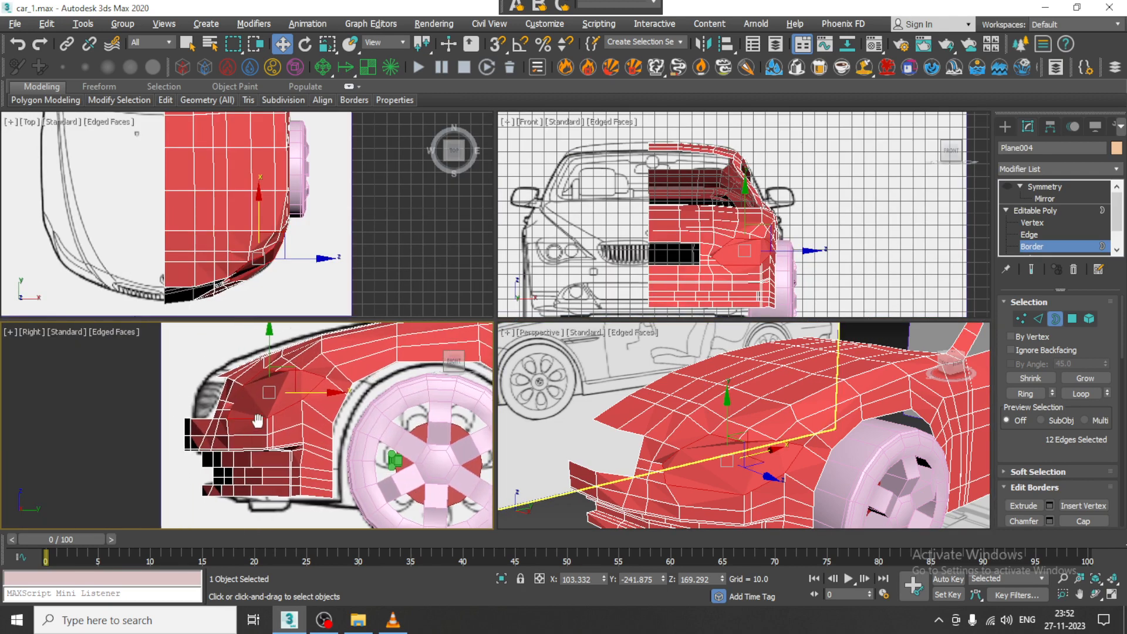
pyautogui.hotkey('alt', 'w')
pyautogui.hotkey('alt', 'w')
pyautogui.hotkey('alt', 'w')
pyautogui.moveTo(779, 433); pyautogui.dragTo(605, 340, button='middle')
pyautogui.hotkey('alt', 'x')
pyautogui.hotkey('alt', 'x')
pyautogui.moveTo(605, 340)
pyautogui.mouseDown(button='middle')
pyautogui.moveTo(652, 296)
pyautogui.moveTo(640, 282)
pyautogui.moveTo(598, 326)
pyautogui.mouseUp(button='middle')
# Cut a vertical edge line from the headlight's upper border through the cap and down the front bumper.
pyautogui.rightClick(597, 310)
pyautogui.click(568, 189)
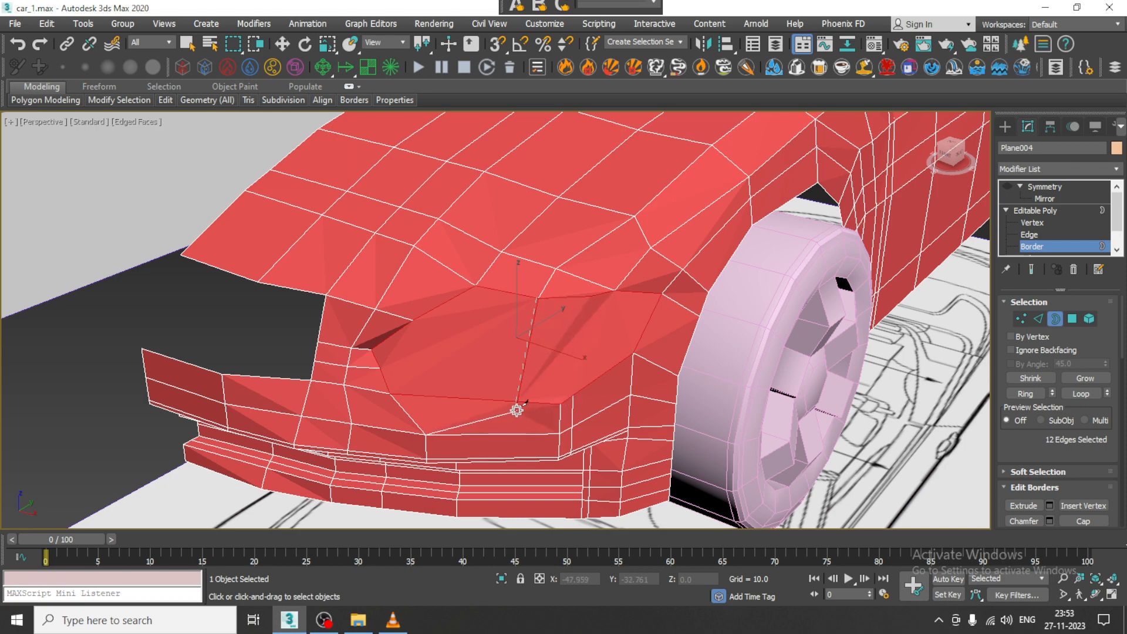
pyautogui.keyDown('alt'); pyautogui.moveTo(519, 414); pyautogui.dragTo(548, 284, button='middle'); pyautogui.keyUp('alt')
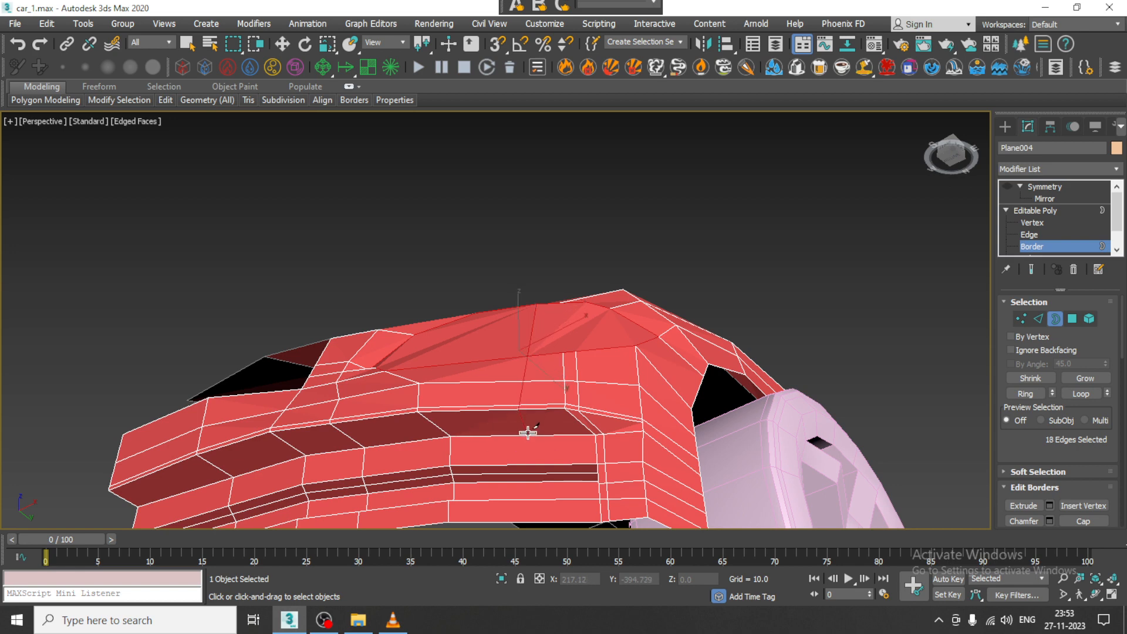
pyautogui.keyDown('alt'); pyautogui.moveTo(528, 432); pyautogui.dragTo(543, 420, button='middle'); pyautogui.keyUp('alt')
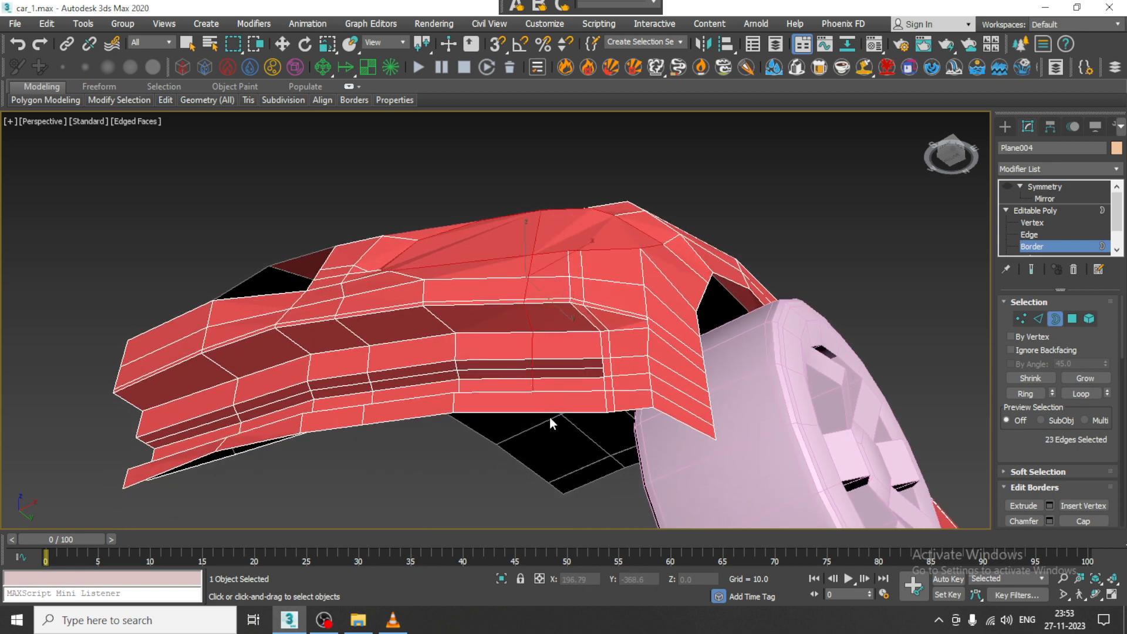
pyautogui.moveTo(550, 417)
pyautogui.keyDown('alt'); pyautogui.mouseDown(button='middle')
pyautogui.moveTo(581, 425)
pyautogui.moveTo(577, 450)
pyautogui.moveTo(559, 430)
pyautogui.mouseUp(button='middle'); pyautogui.keyUp('alt')
pyautogui.press('w')
pyautogui.scroll(3, 547, 420)
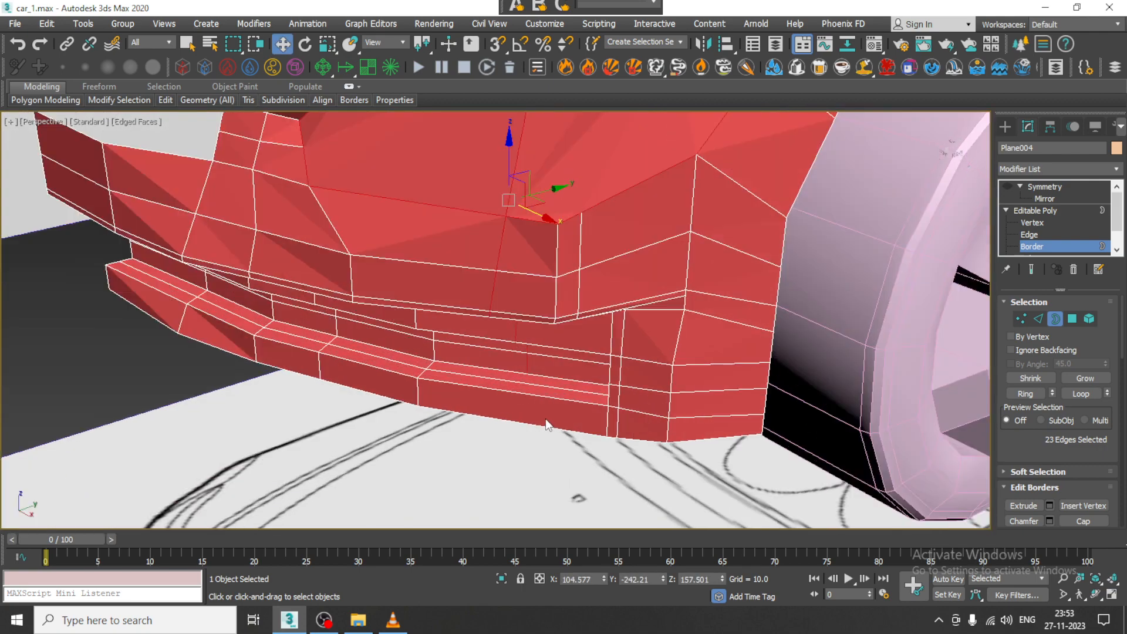
# Cut the missing edge segments across the lower bumper strips in line with the vertical headlight cut.
pyautogui.rightClick(537, 393)
pyautogui.click(521, 264)
pyautogui.scroll(3, 523, 392)
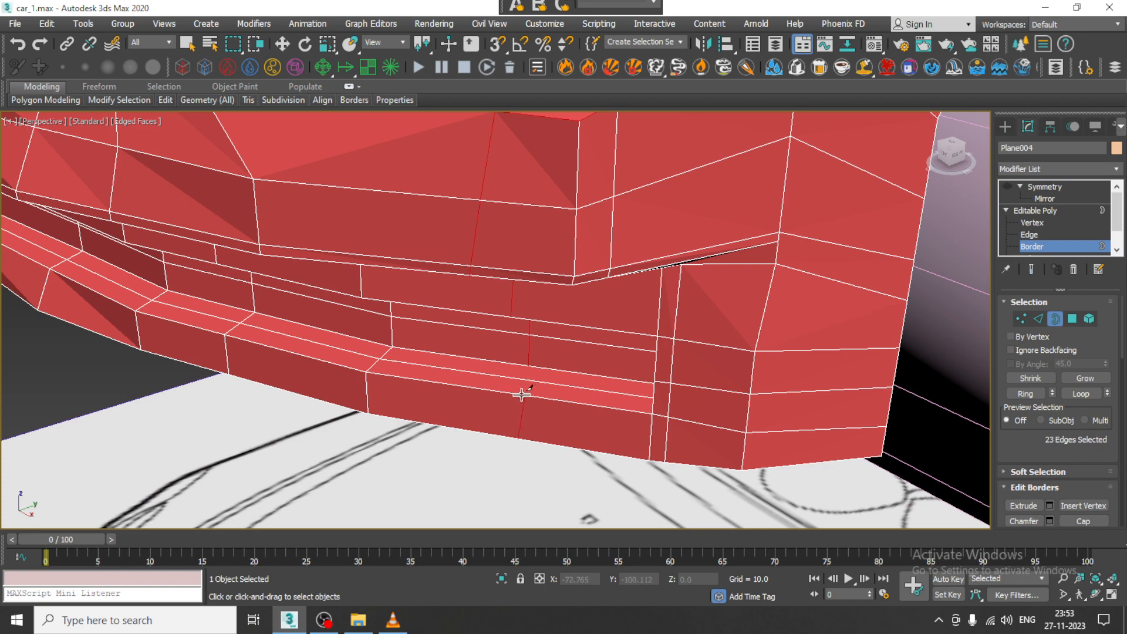
pyautogui.press('w')
pyautogui.scroll(3, 568, 367)
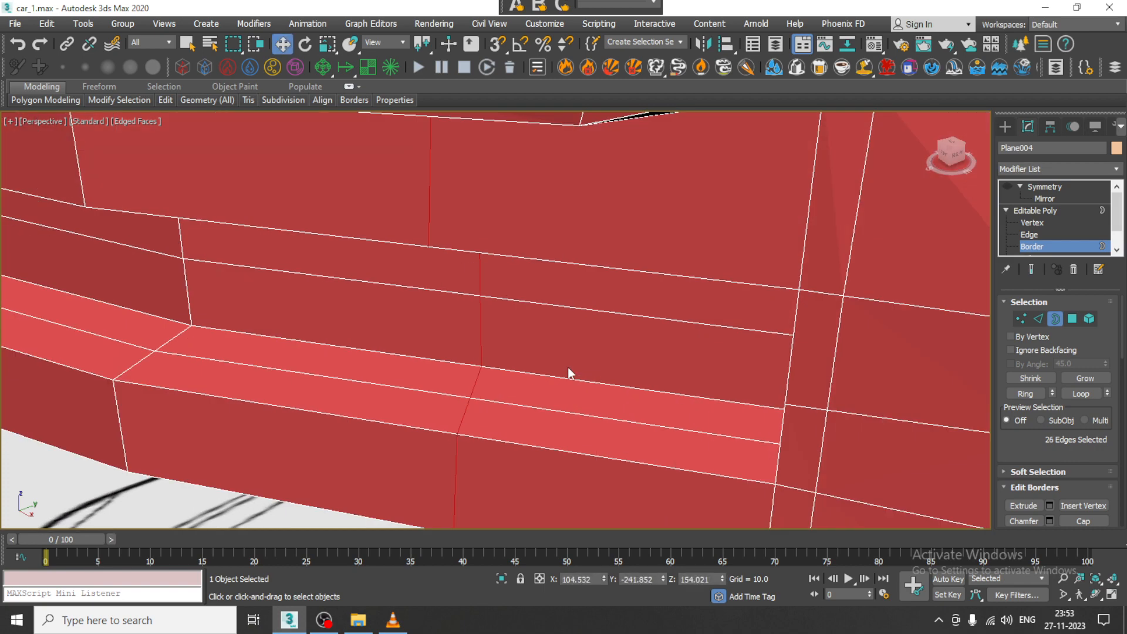
# At vertex level, cut a horizontal edge line across the headlight cap from its inner corner to its outer corner.
pyautogui.press('1')
pyautogui.scroll(-8, 518, 396)
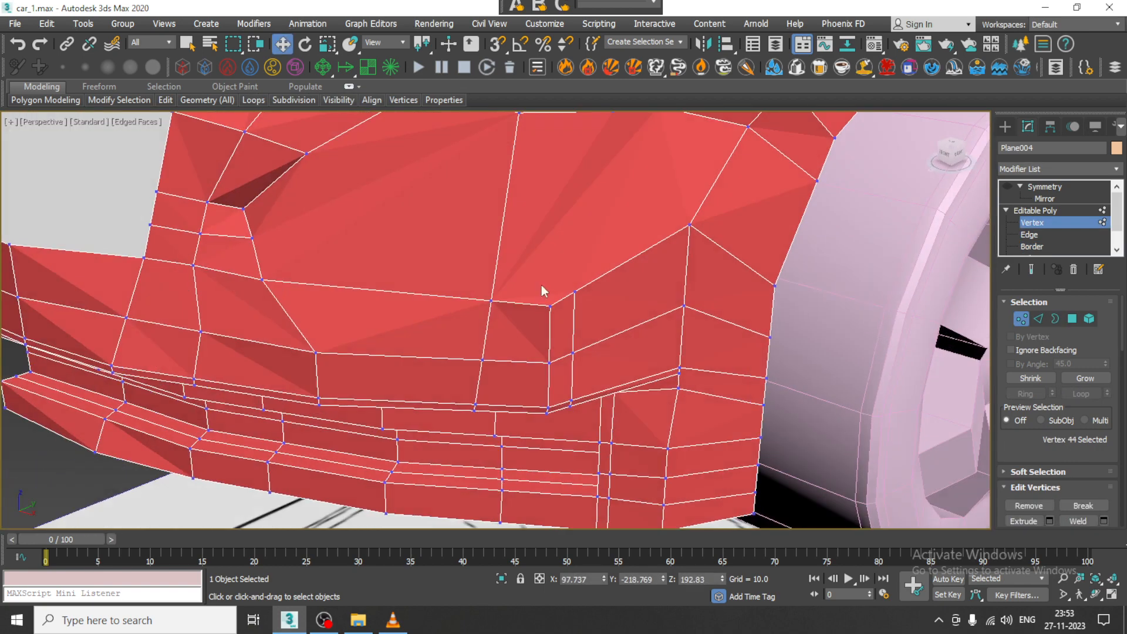
pyautogui.moveTo(542, 284)
pyautogui.keyDown('alt'); pyautogui.mouseDown(button='middle')
pyautogui.moveTo(538, 379)
pyautogui.moveTo(550, 322)
pyautogui.moveTo(559, 347)
pyautogui.moveTo(542, 335)
pyautogui.mouseUp(button='middle'); pyautogui.keyUp('alt')
pyautogui.rightClick(492, 311)
pyautogui.click(477, 182)
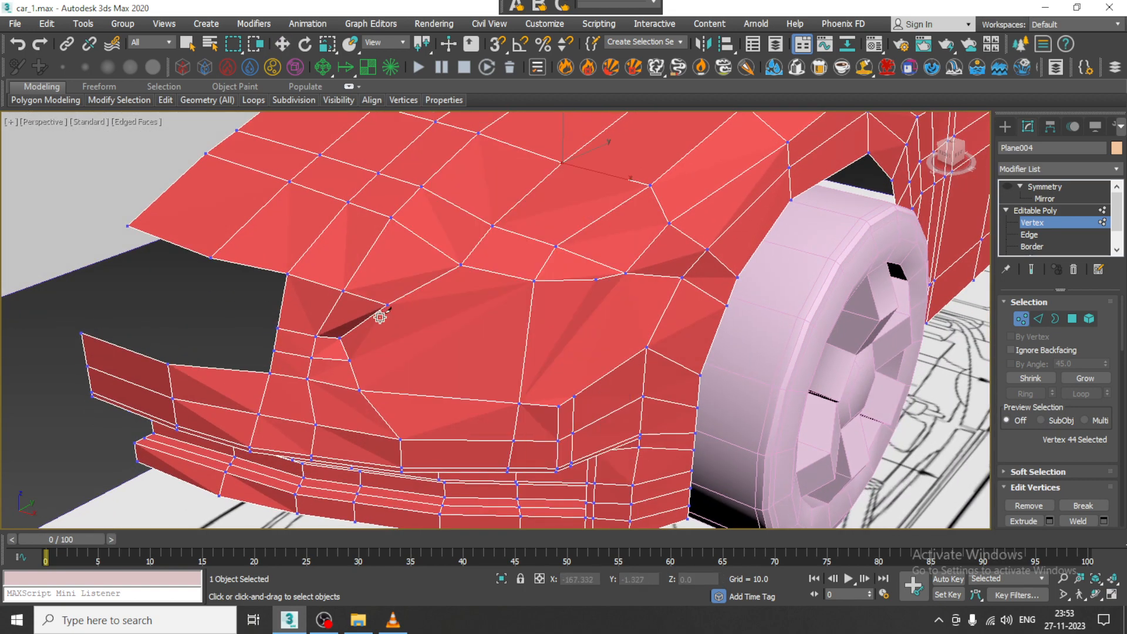
pyautogui.click(530, 326)
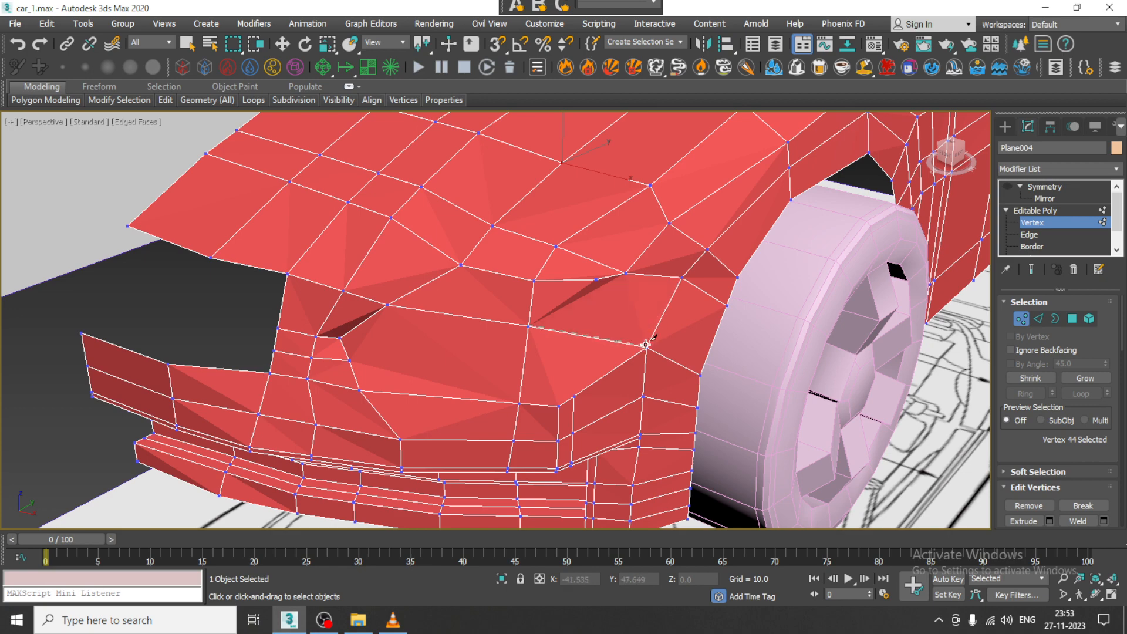
pyautogui.moveTo(646, 345)
pyautogui.keyDown('alt'); pyautogui.mouseDown(button='middle')
pyautogui.moveTo(540, 319)
pyautogui.moveTo(551, 322)
pyautogui.mouseUp(button='middle'); pyautogui.keyUp('alt')
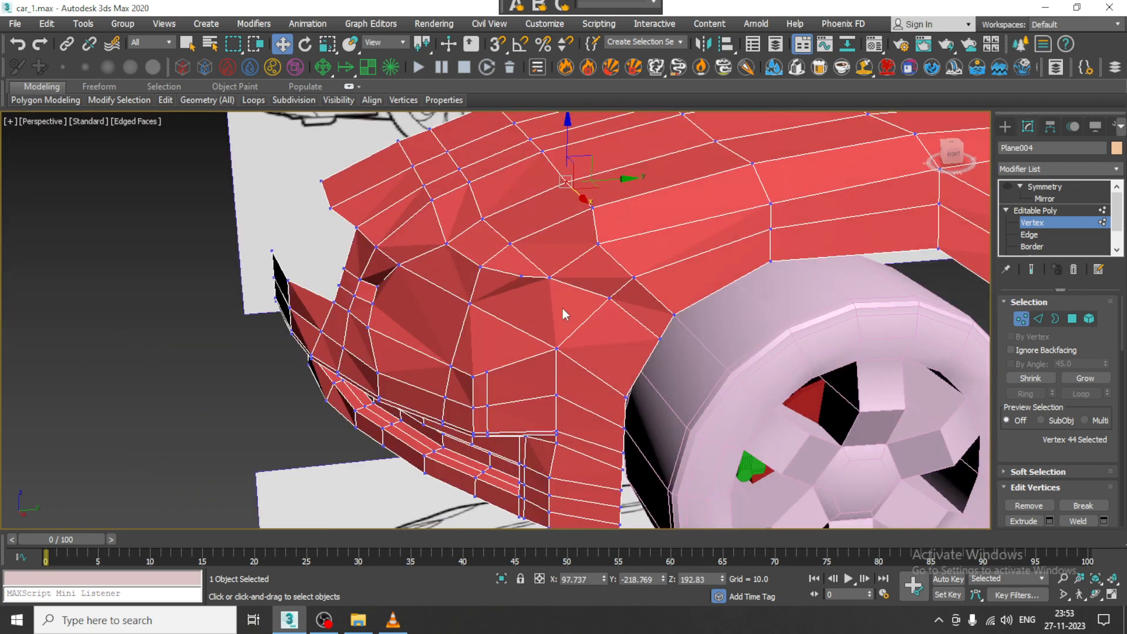
# Toggle NURMS smoothing on and off again to check the shape of the cut headlight area.
pyautogui.rightClick(553, 292)
pyautogui.click(516, 103)
pyautogui.keyDown('alt'); pyautogui.moveTo(516, 279); pyautogui.dragTo(573, 270, button='middle'); pyautogui.keyUp('alt')
pyautogui.rightClick(566, 295)
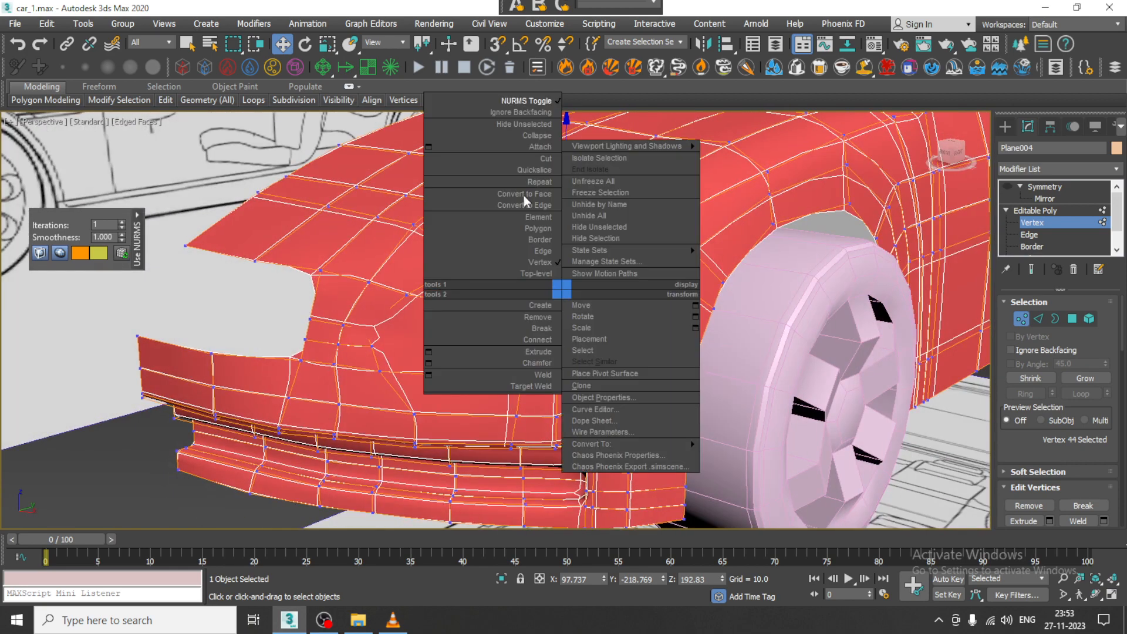
pyautogui.click(517, 111)
pyautogui.scroll(3, 453, 343)
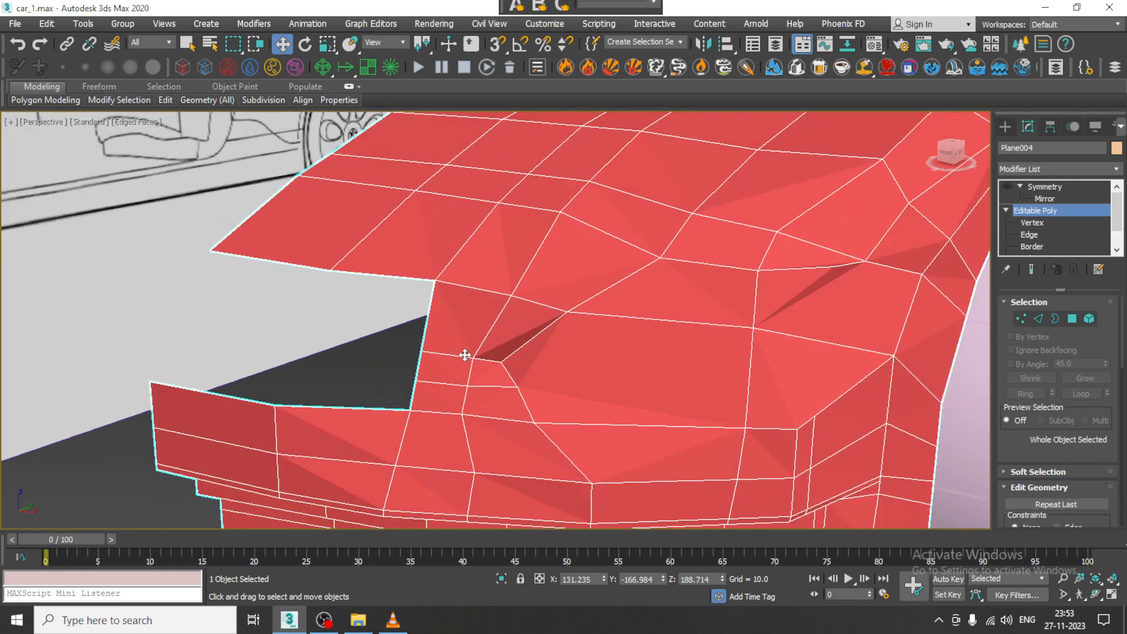
# Remove the two short horizontal edges between the grille opening and the headlight's inner corner.
pyautogui.press('2')
pyautogui.click(483, 389)
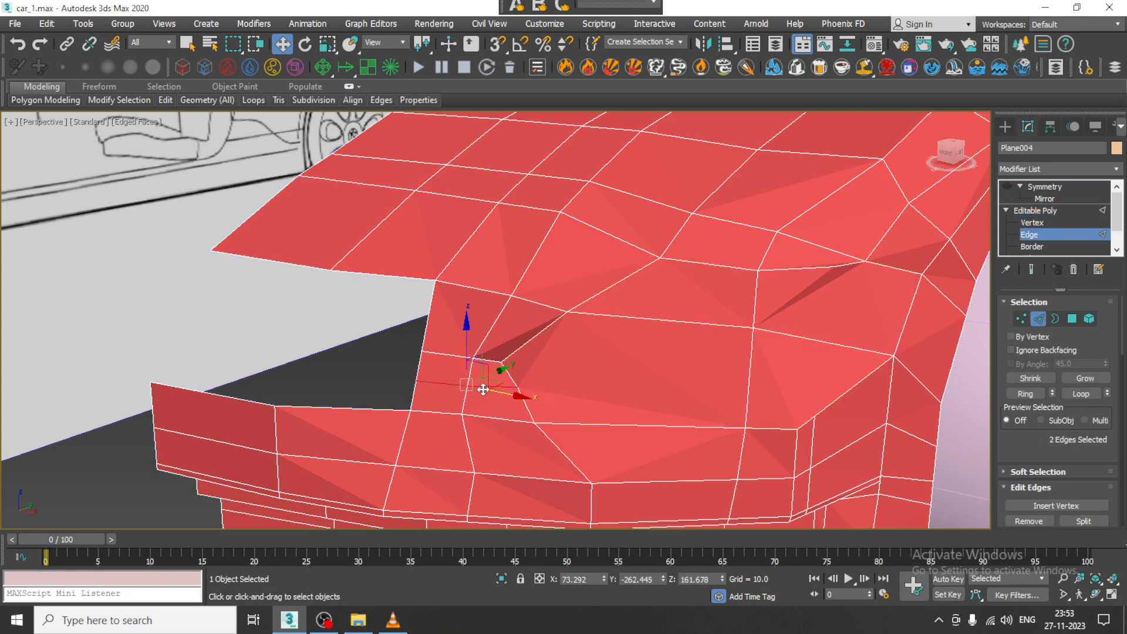
pyautogui.click(490, 389)
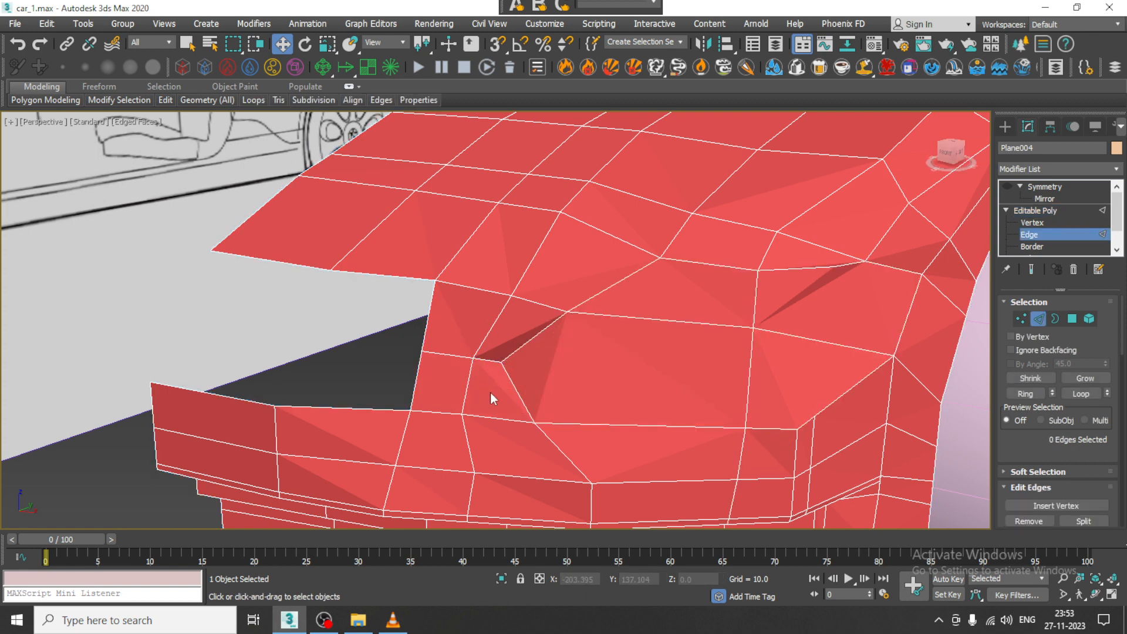
# Select the four polygons that fill the headlight and inset them by 1.945.
pyautogui.press('4')
pyautogui.click(693, 283)
pyautogui.keyDown('ctrl'); pyautogui.click(808, 297); pyautogui.keyUp('ctrl')
pyautogui.keyDown('ctrl'); pyautogui.click(787, 370); pyautogui.keyUp('ctrl')
pyautogui.keyDown('ctrl'); pyautogui.click(679, 372); pyautogui.keyUp('ctrl')
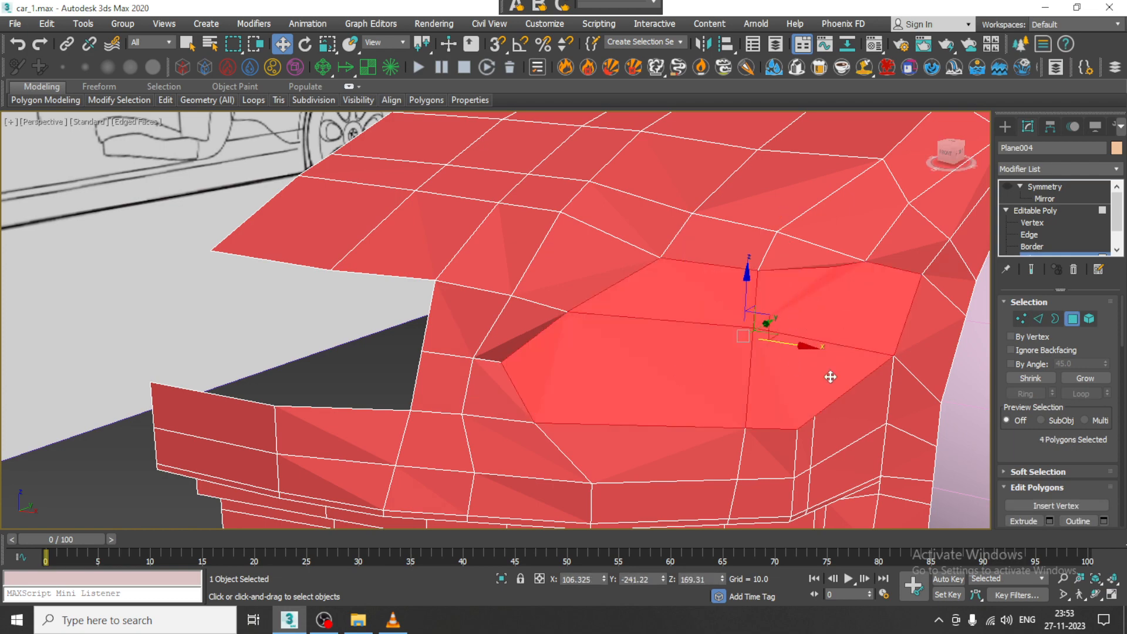
pyautogui.scroll(-3, 727, 261)
pyautogui.keyDown('alt'); pyautogui.moveTo(755, 276); pyautogui.dragTo(720, 276, button='middle'); pyautogui.keyUp('alt')
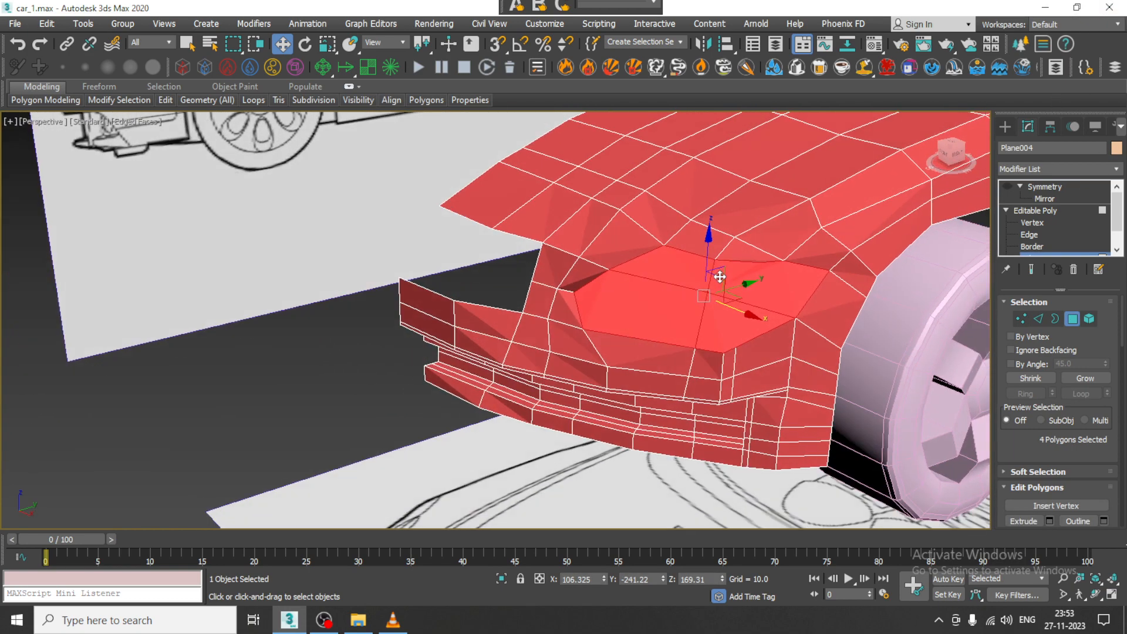
pyautogui.press('r')
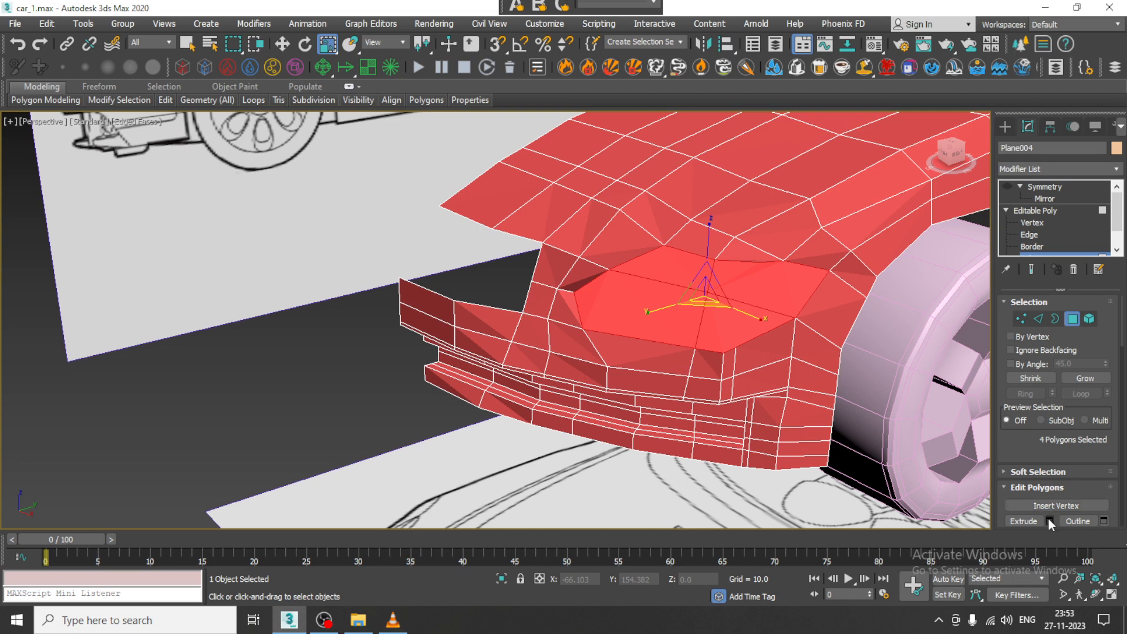
pyautogui.scroll(-2, 1100, 484)
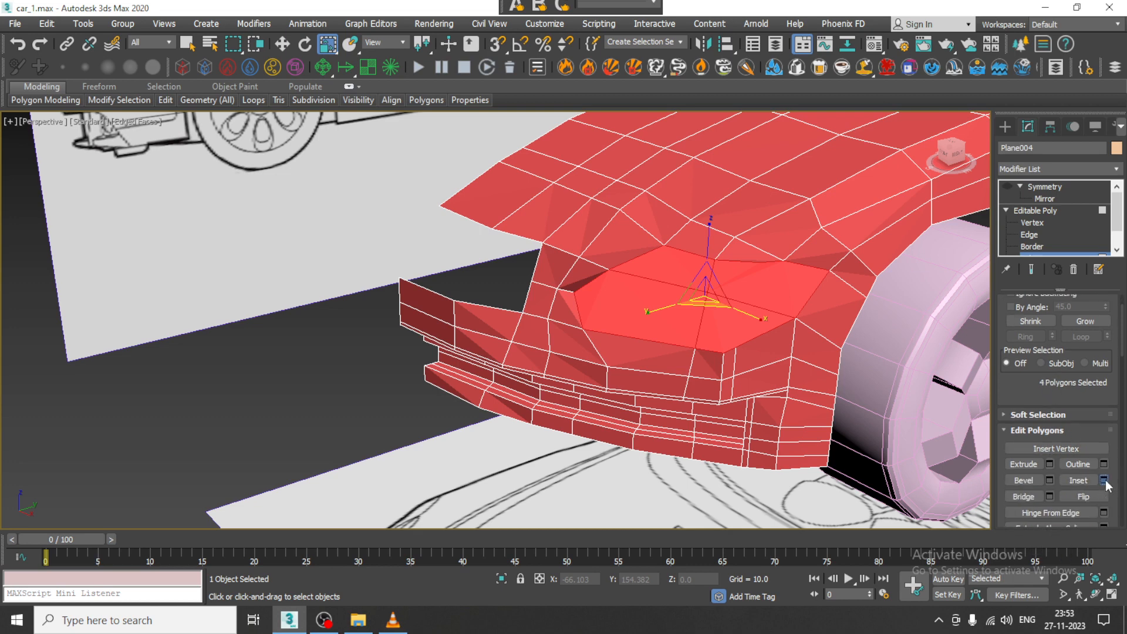
pyautogui.click(1105, 480)
pyautogui.moveTo(505, 348); pyautogui.dragTo(506, 339)
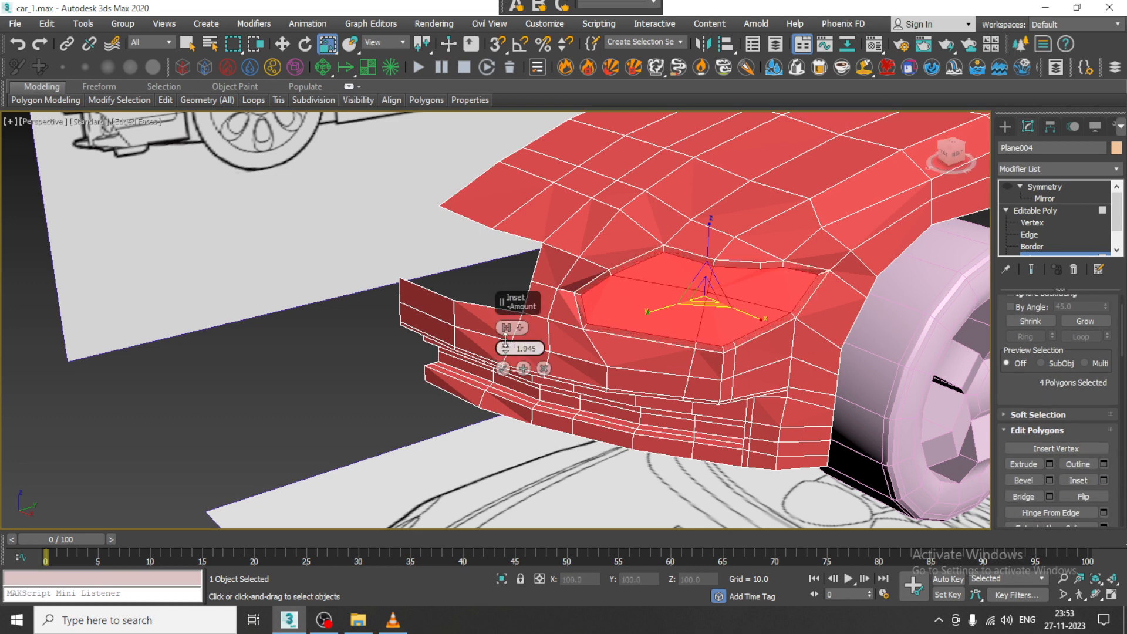
pyautogui.click(504, 371)
# Bevel the four selected headlight polygons with a height of 2.796 and an outline amount of -1.0.
pyautogui.keyDown('alt'); pyautogui.moveTo(682, 335); pyautogui.dragTo(664, 367, button='middle'); pyautogui.keyUp('alt')
pyautogui.press('w')
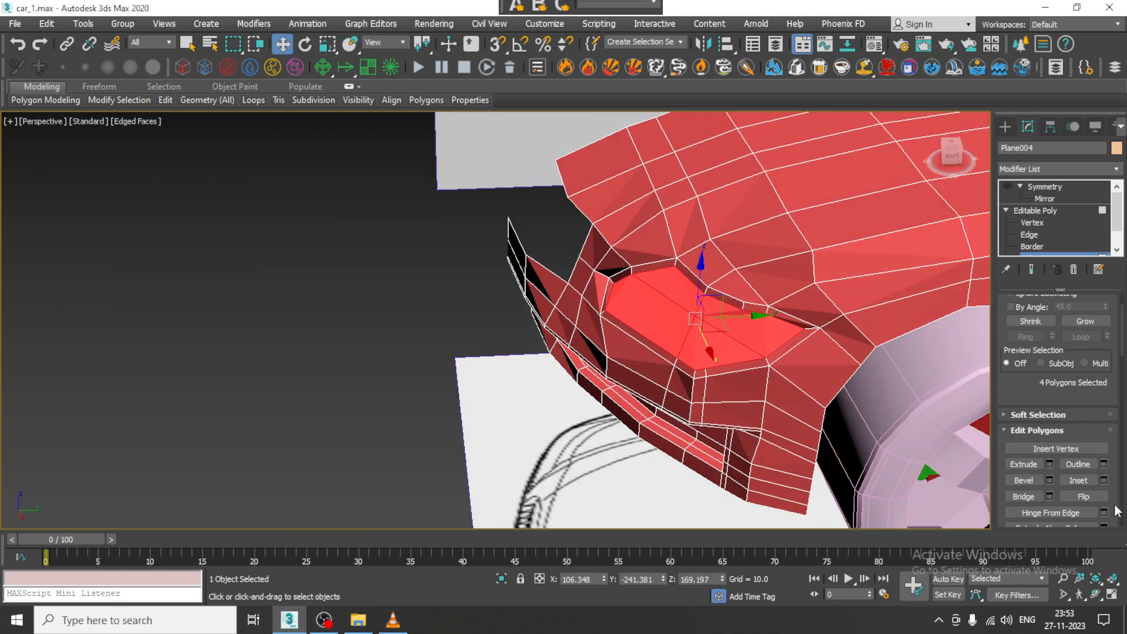
pyautogui.click(1050, 480)
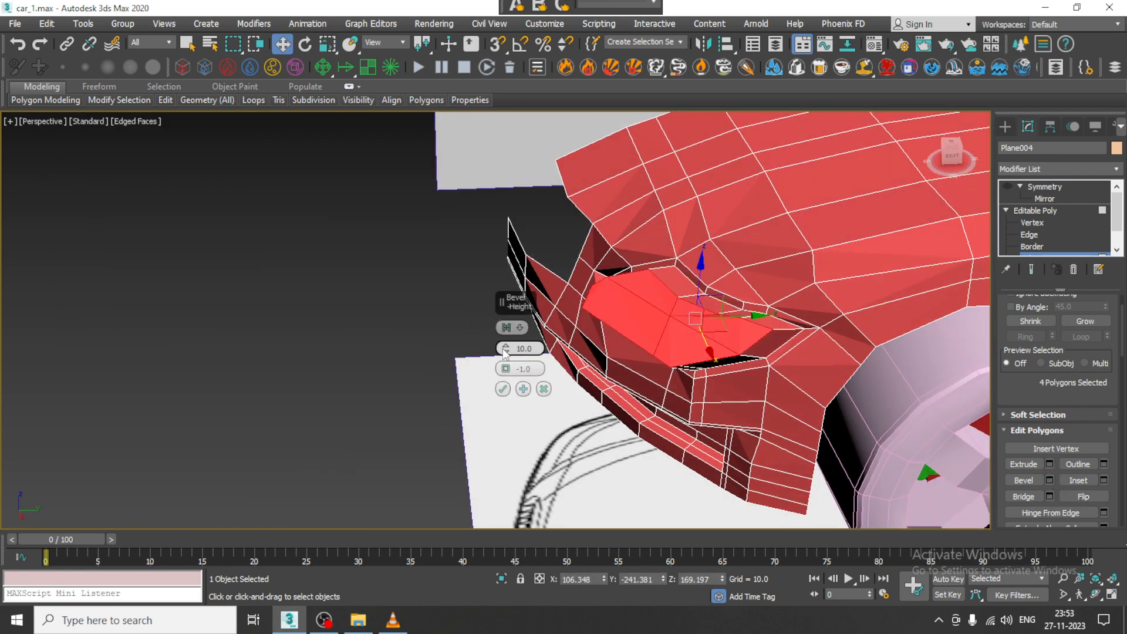
pyautogui.moveTo(504, 351); pyautogui.dragTo(525, 380)
pyautogui.keyDown('alt'); pyautogui.moveTo(530, 391); pyautogui.dragTo(514, 345, button='middle'); pyautogui.keyUp('alt')
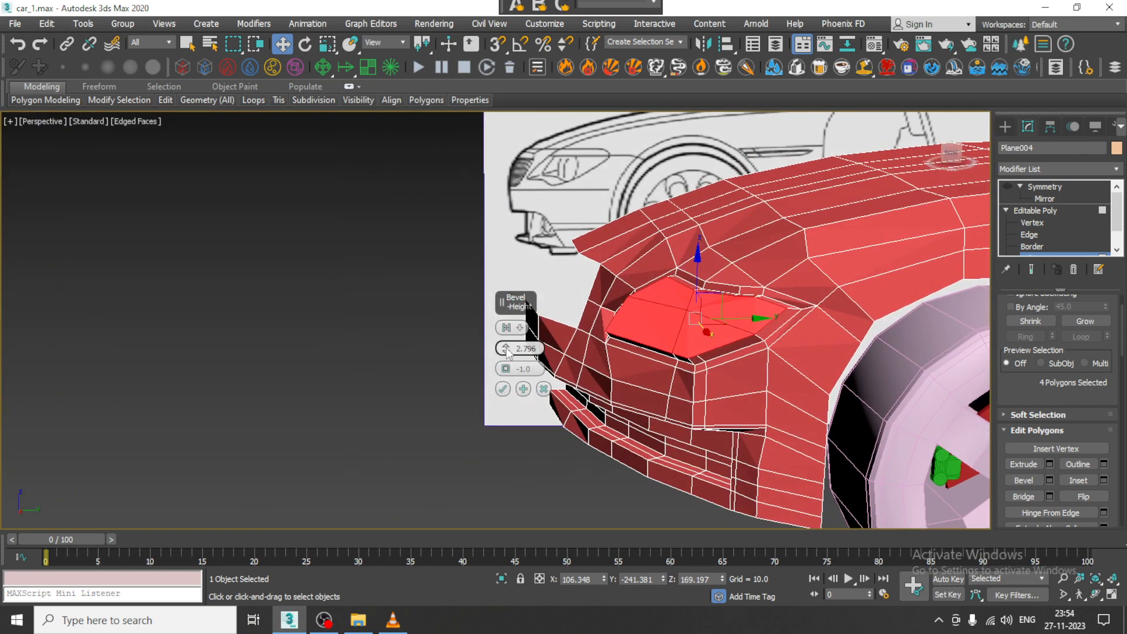
pyautogui.click(504, 389)
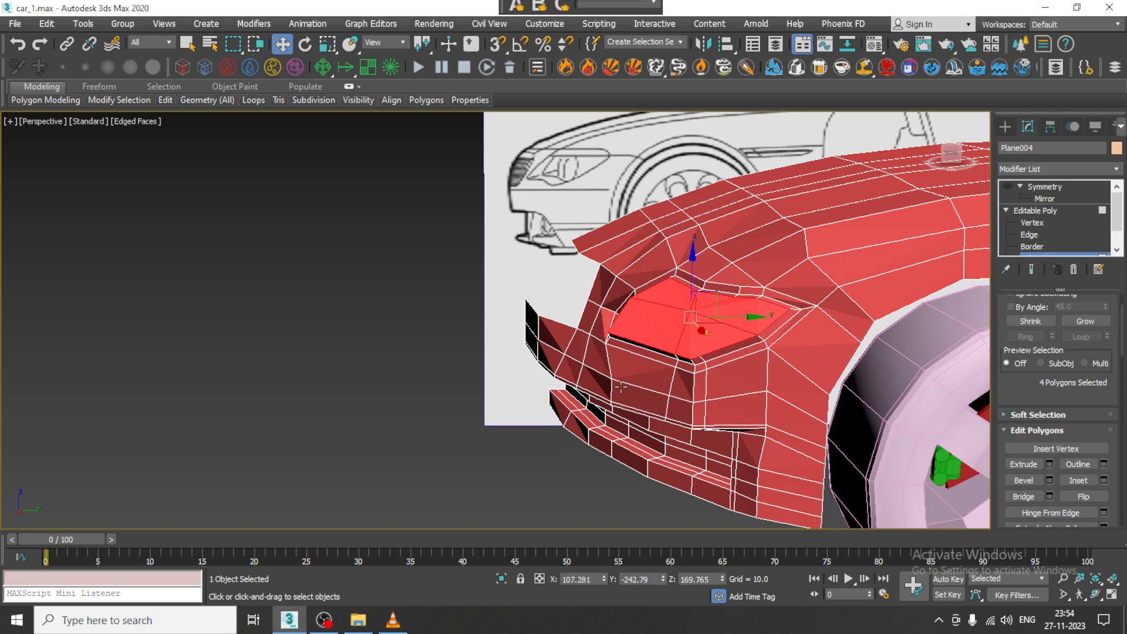
# Turn on NURMS smoothing and see-through display for the whole body to compare it with the reference blueprints.
pyautogui.click(1036, 210)
pyautogui.keyDown('alt'); pyautogui.moveTo(768, 302); pyautogui.dragTo(543, 273, button='middle'); pyautogui.keyUp('alt')
pyautogui.rightClick(786, 255)
pyautogui.click(758, 113)
pyautogui.scroll(-4, 610, 290)
pyautogui.hotkey('alt', 'w')
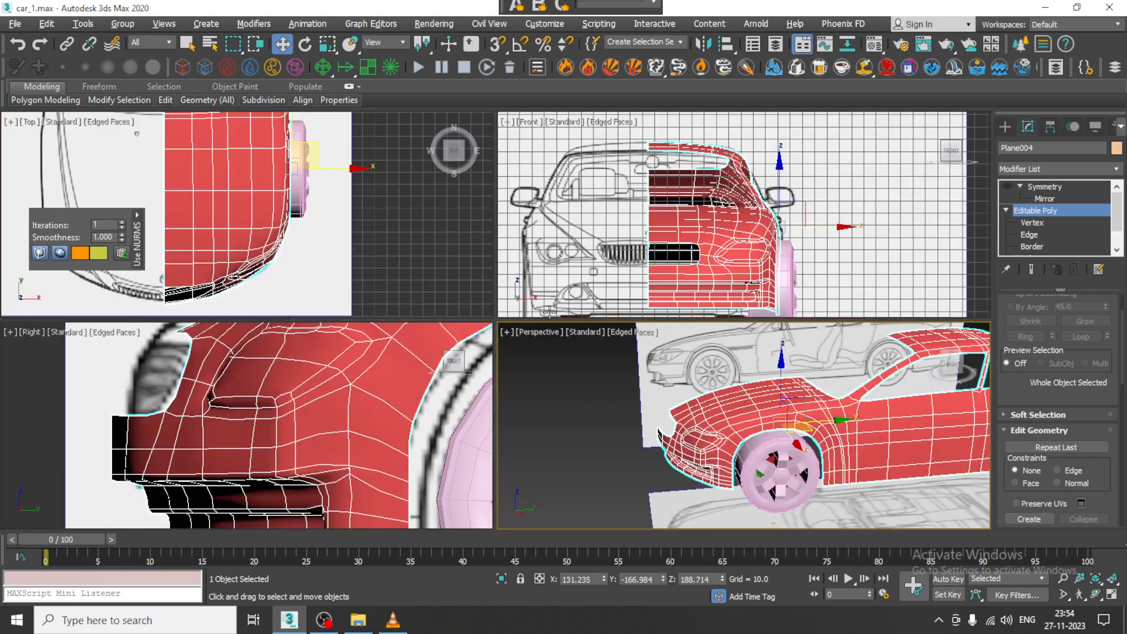
pyautogui.moveTo(287, 257); pyautogui.dragTo(284, 254, button='middle')
pyautogui.hotkey('alt', 'w')
pyautogui.hotkey('alt', 'x')
pyautogui.hotkey('alt', 'w')
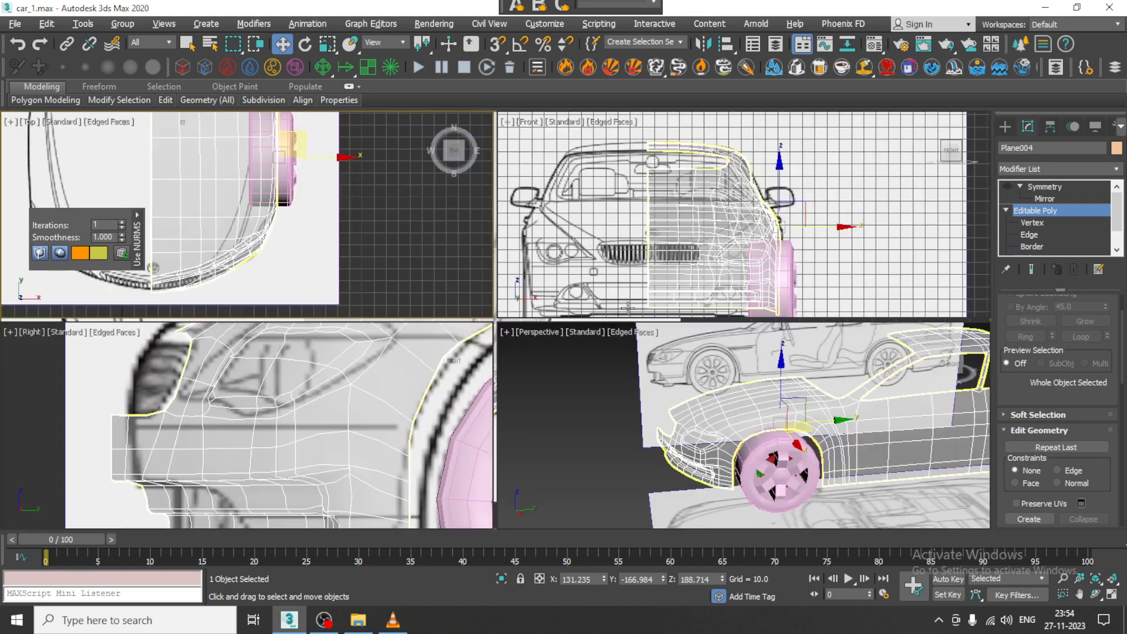
pyautogui.middleClick(317, 418)
pyautogui.middleClick(794, 437)
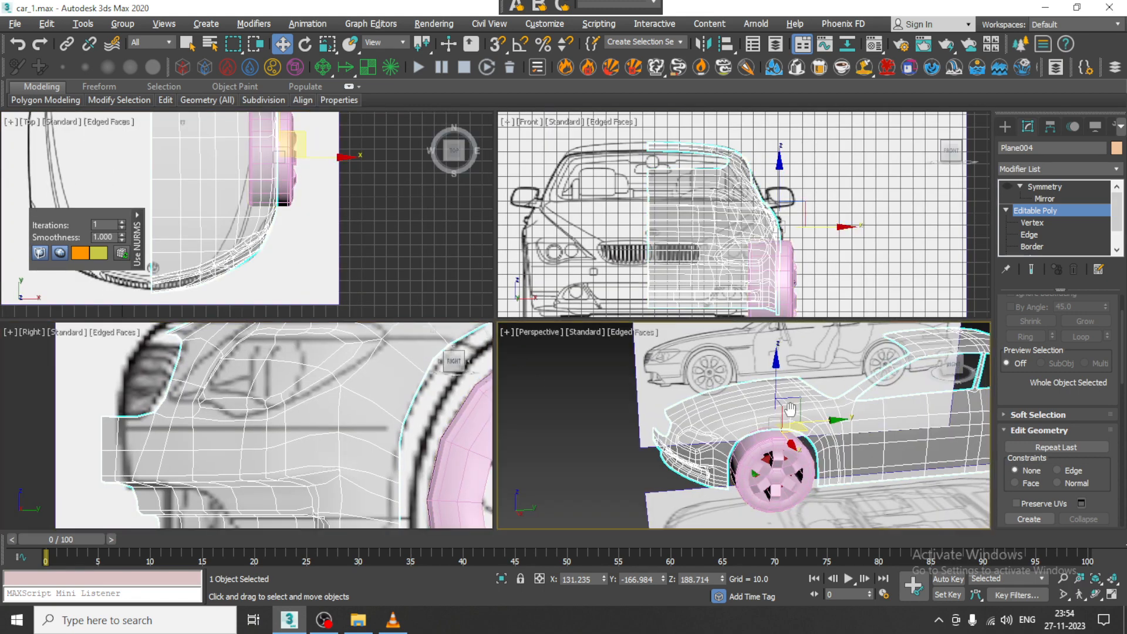
# Turn off see-through display and NURMS smoothing on the body after checking the headlight from the front.
pyautogui.hotkey('alt', 'x')
pyautogui.hotkey('alt', 'w')
pyautogui.keyDown('alt'); pyautogui.moveTo(483, 258); pyautogui.dragTo(555, 285, button='middle'); pyautogui.keyUp('alt')
pyautogui.rightClick(479, 282)
pyautogui.click(448, 128)
pyautogui.scroll(-6, 455, 272)
pyautogui.hotkey('alt', 'w')
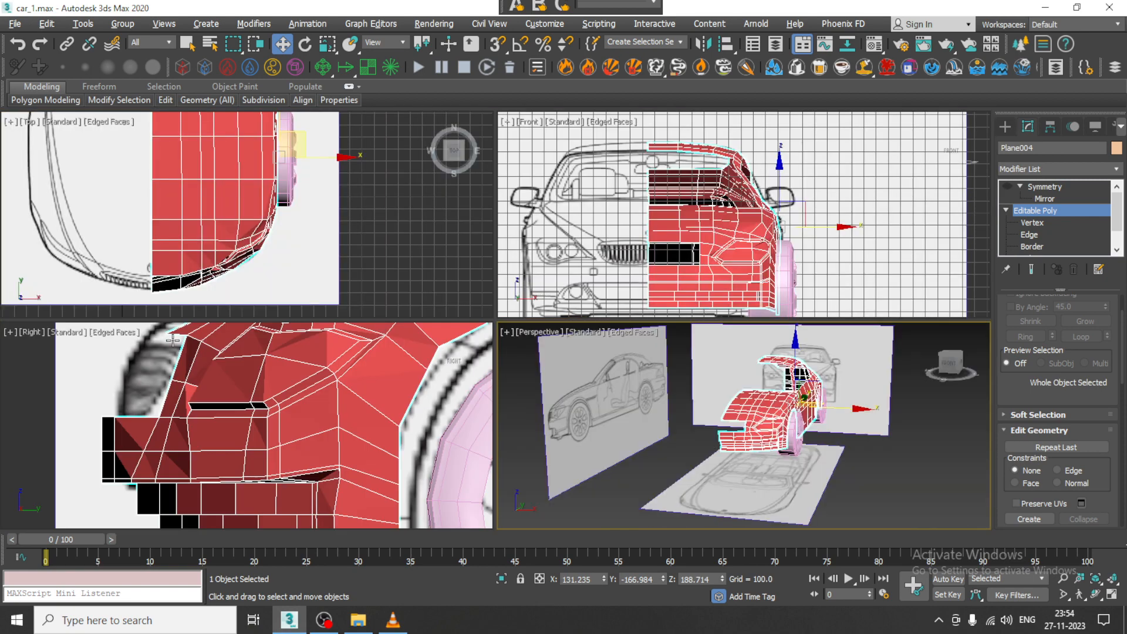
# Examine the body against the side and top blueprints from the front end back to the rear bumper.
pyautogui.middleClick(230, 417)
pyautogui.scroll(-4, 231, 416)
pyautogui.moveTo(280, 405); pyautogui.dragTo(163, 439, button='middle')
pyautogui.scroll(-4, 163, 438)
pyautogui.hotkey('alt', 'w')
pyautogui.moveTo(554, 252); pyautogui.dragTo(322, 318, button='middle')
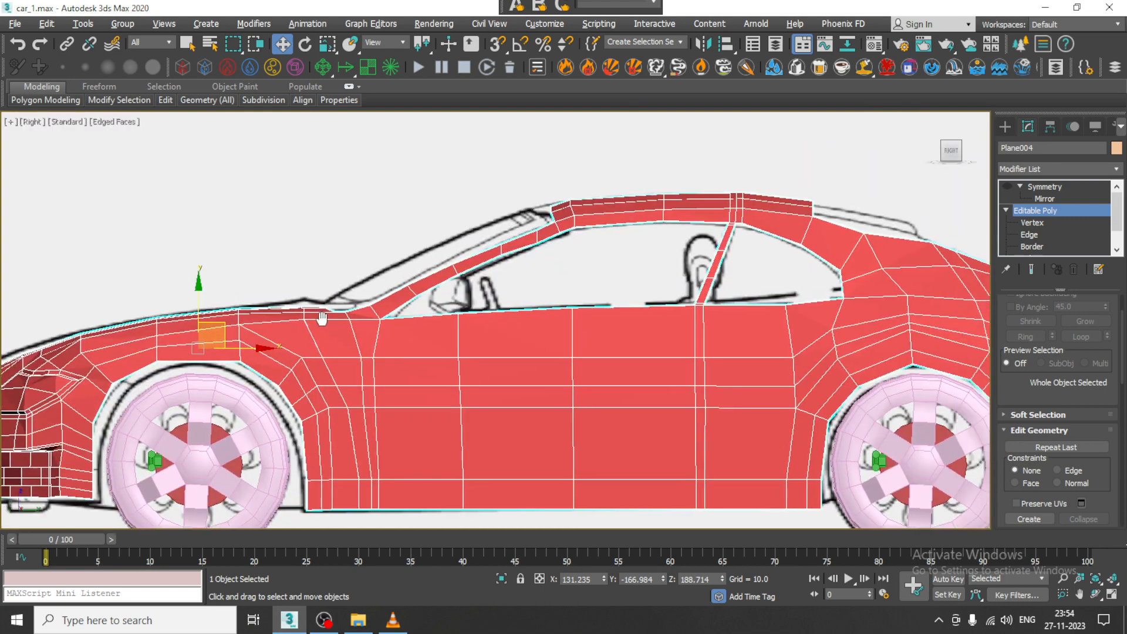
pyautogui.moveTo(502, 209); pyautogui.dragTo(131, 212, button='middle')
pyautogui.hotkey('alt', 'w')
pyautogui.hotkey('alt', 'w')
pyautogui.scroll(-6, 247, 206)
pyautogui.moveTo(388, 235); pyautogui.dragTo(420, 433, button='middle')
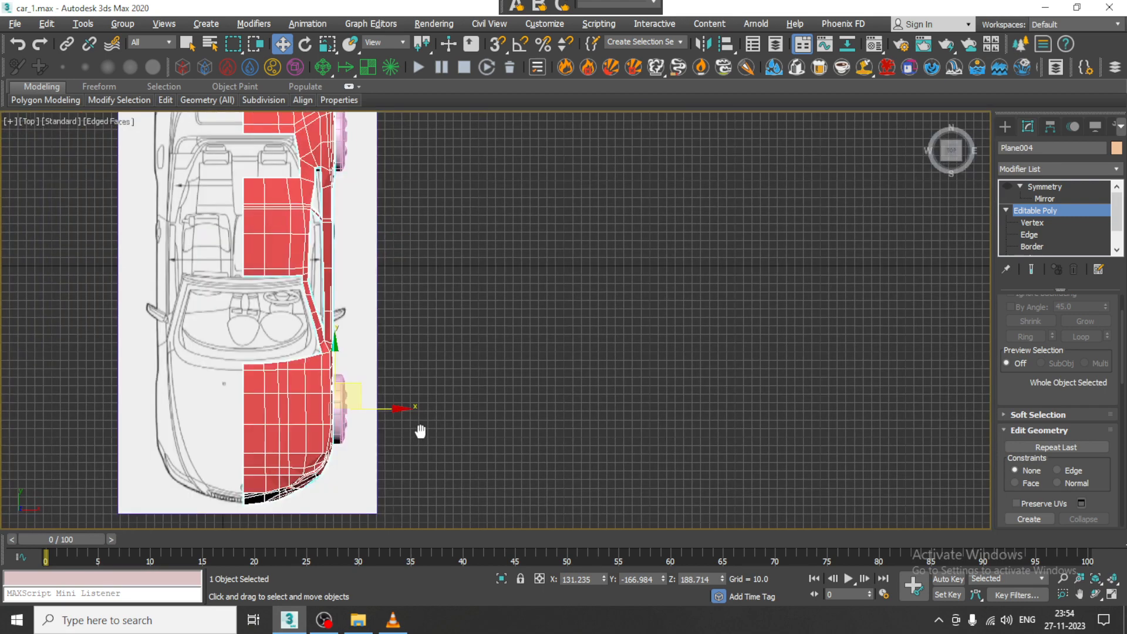
pyautogui.moveTo(267, 174); pyautogui.dragTo(391, 297, button='middle')
pyautogui.scroll(4, 375, 323)
pyautogui.scroll(3, 394, 362)
pyautogui.moveTo(477, 268); pyautogui.dragTo(501, 324, button='middle')
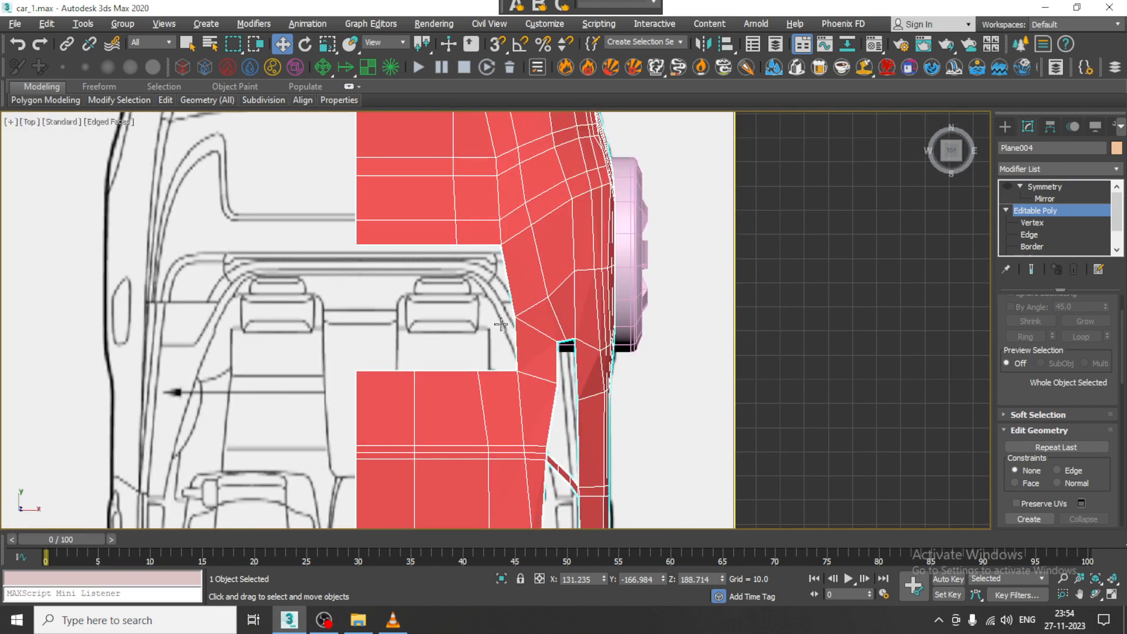
pyautogui.moveTo(564, 123); pyautogui.dragTo(544, 340, button='middle')
pyautogui.hotkey('alt', 'w')
pyautogui.keyDown('alt'); pyautogui.moveTo(818, 408); pyautogui.dragTo(765, 405, button='middle'); pyautogui.keyUp('alt')
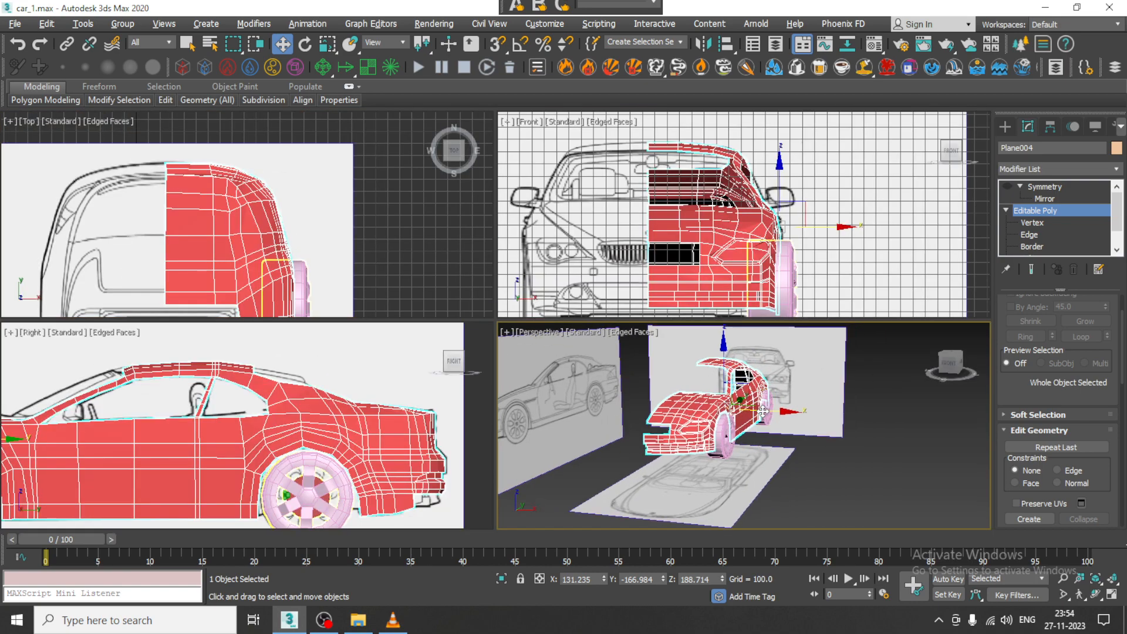
pyautogui.hotkey('alt', 'w')
pyautogui.hotkey('alt', 'w')
pyautogui.moveTo(360, 412); pyautogui.dragTo(282, 406, button='middle')
pyautogui.hotkey('alt', 'w')
pyautogui.moveTo(269, 353); pyautogui.dragTo(227, 333, button='middle')
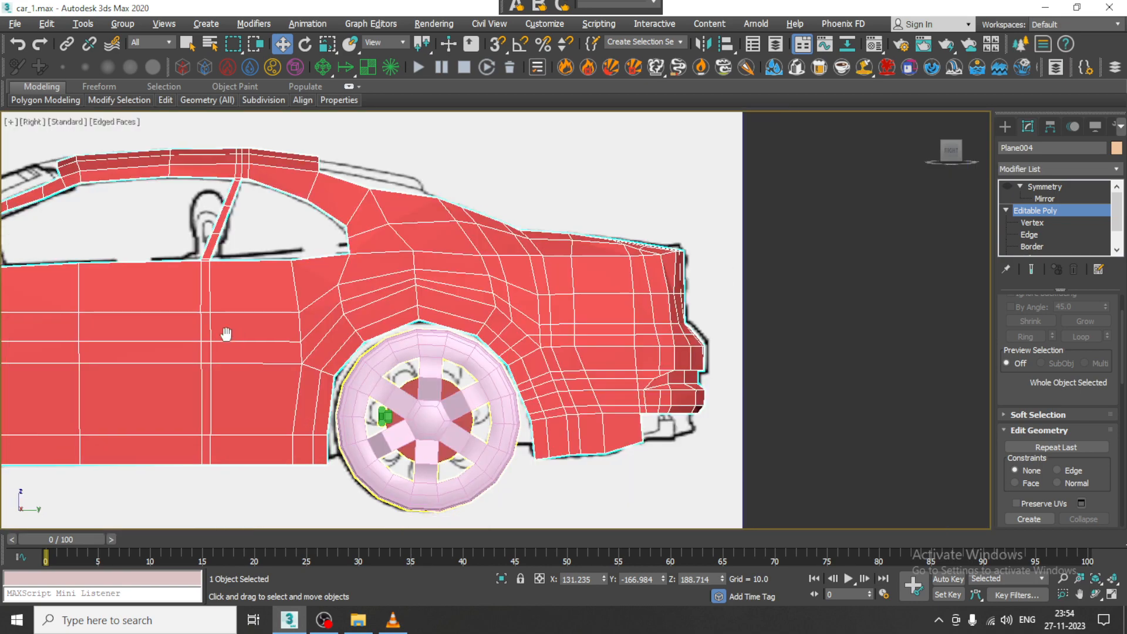
# At edge level, extrude the rear end edge of the lower panel behind the rear wheel slightly rearward, following the blueprint outline.
pyautogui.scroll(4, 601, 398)
pyautogui.moveTo(601, 398); pyautogui.dragTo(542, 339, button='middle')
pyautogui.scroll(2, 603, 406)
pyautogui.click(1023, 236)
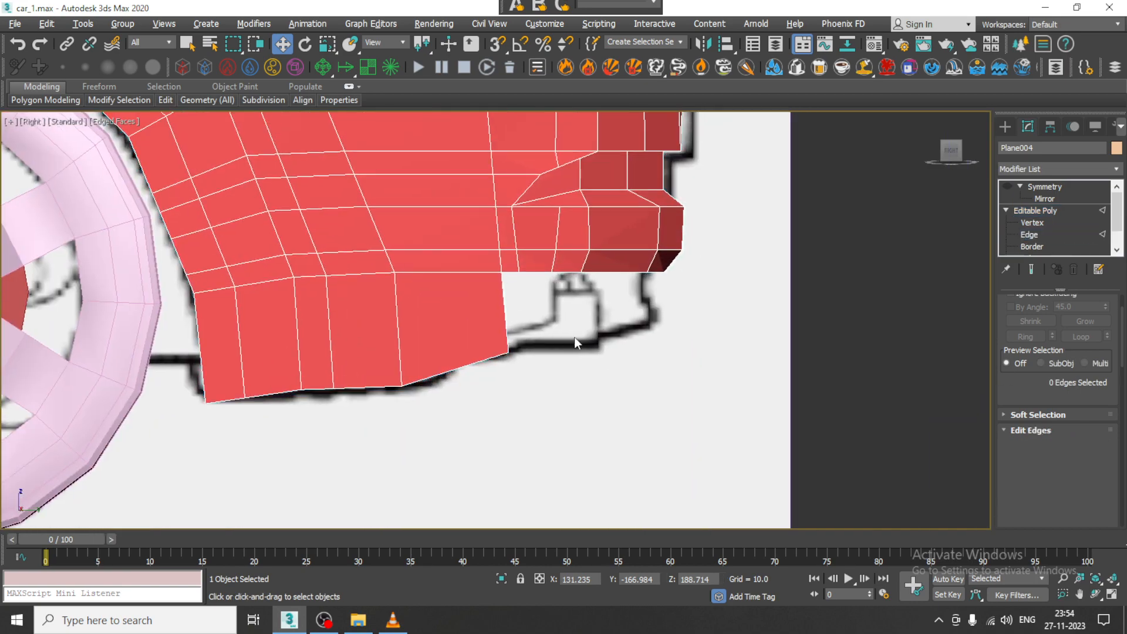
pyautogui.click(506, 312)
pyautogui.scroll(2, 506, 311)
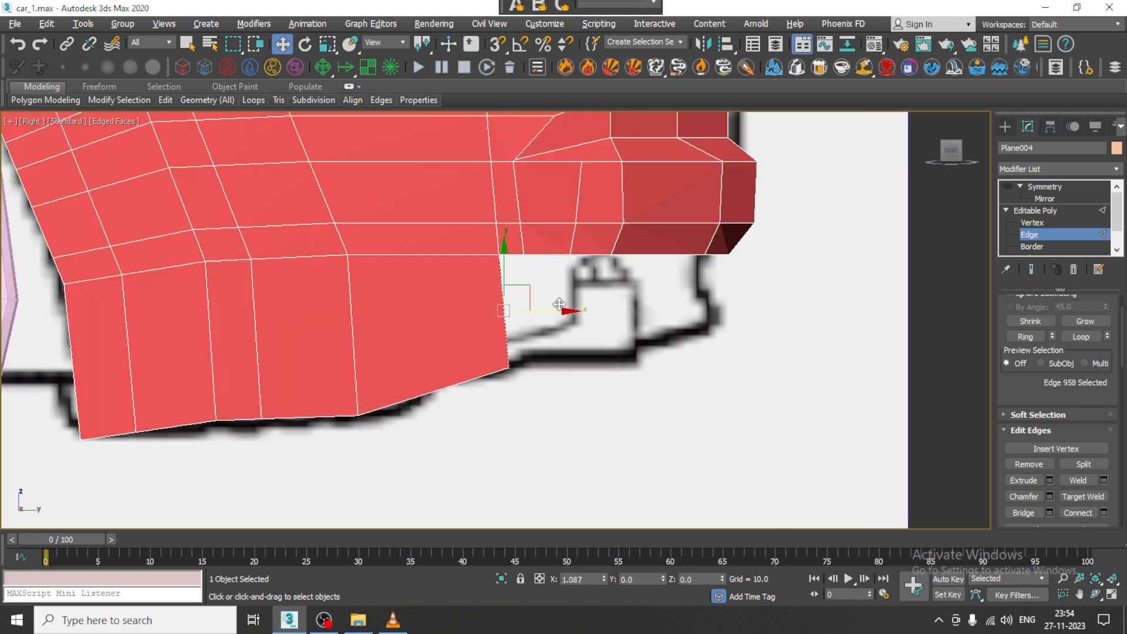
pyautogui.keyDown('shift'); pyautogui.moveTo(560, 304); pyautogui.dragTo(586, 306); pyautogui.keyUp('shift')
pyautogui.hotkey('alt', 'w')
pyautogui.hotkey('alt', 'w')
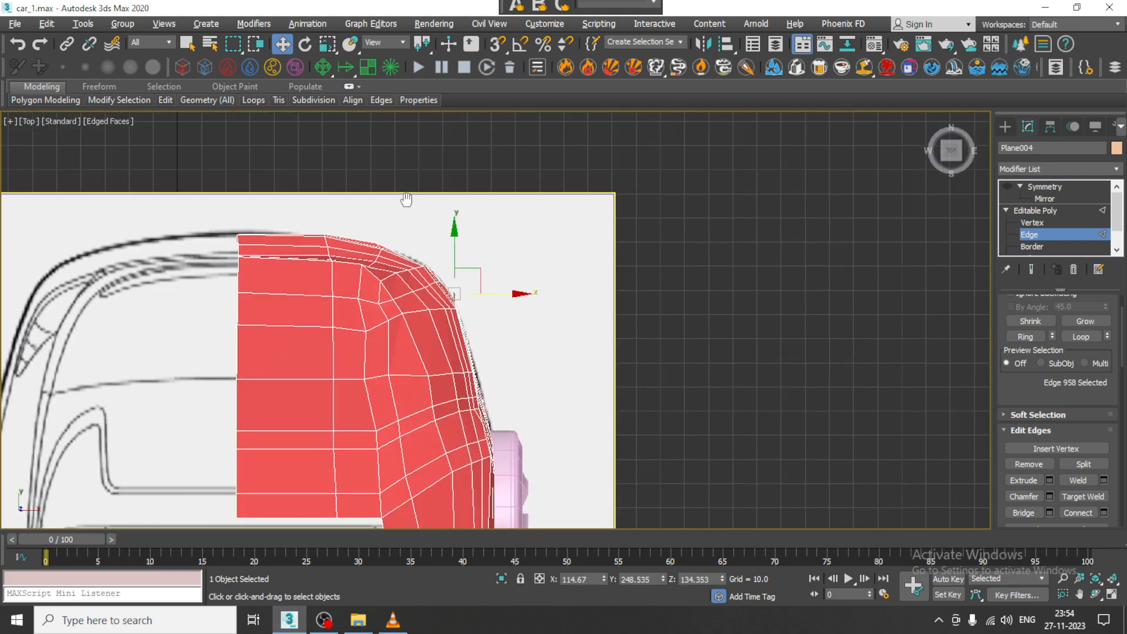
pyautogui.scroll(4, 440, 285)
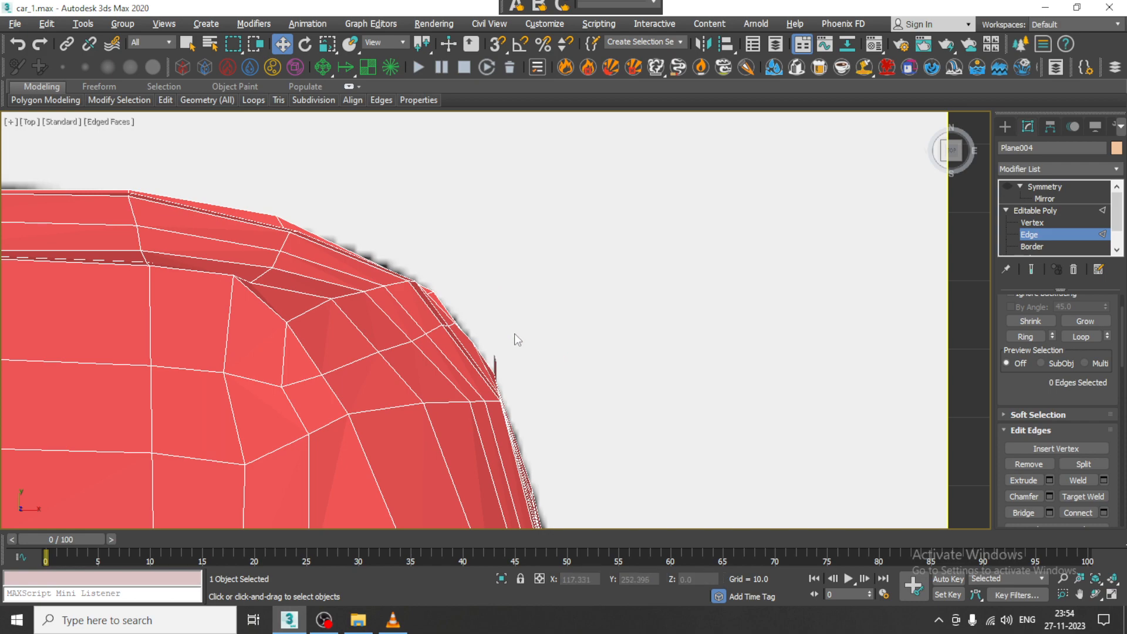
pyautogui.hotkey('alt', 'w')
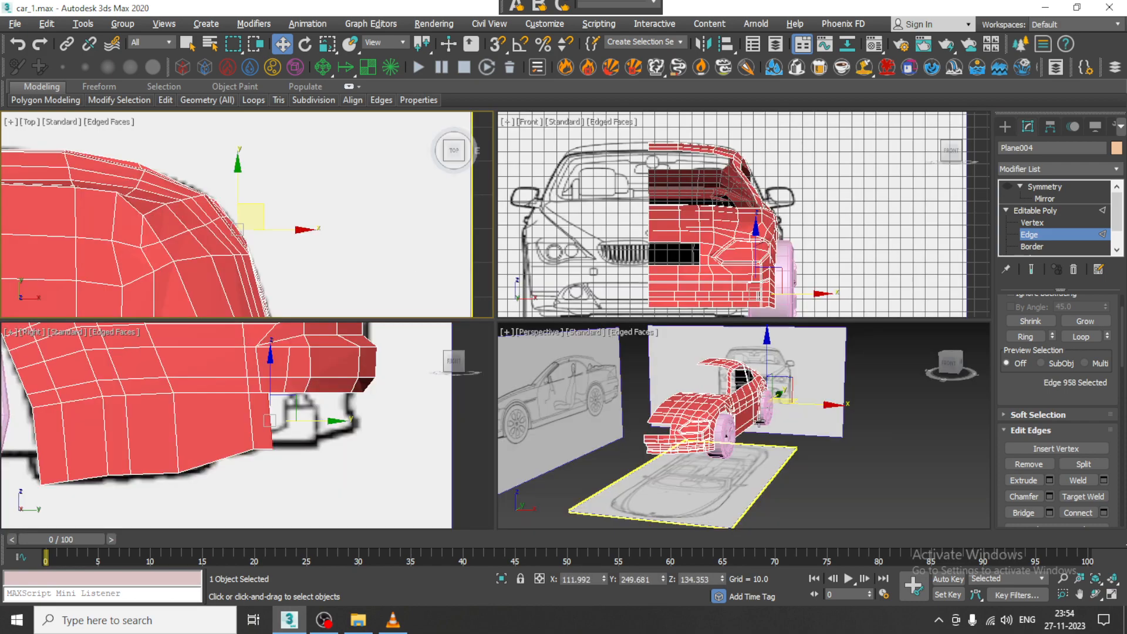
# Isolate the car body in the perspective view, showing its rear corner.
pyautogui.middleClick(723, 403)
pyautogui.hotkey('alt', 'w')
pyautogui.keyDown('alt'); pyautogui.moveTo(723, 406); pyautogui.dragTo(483, 305, button='middle'); pyautogui.keyUp('alt')
pyautogui.scroll(1, 478, 257)
pyautogui.scroll(5, 479, 257)
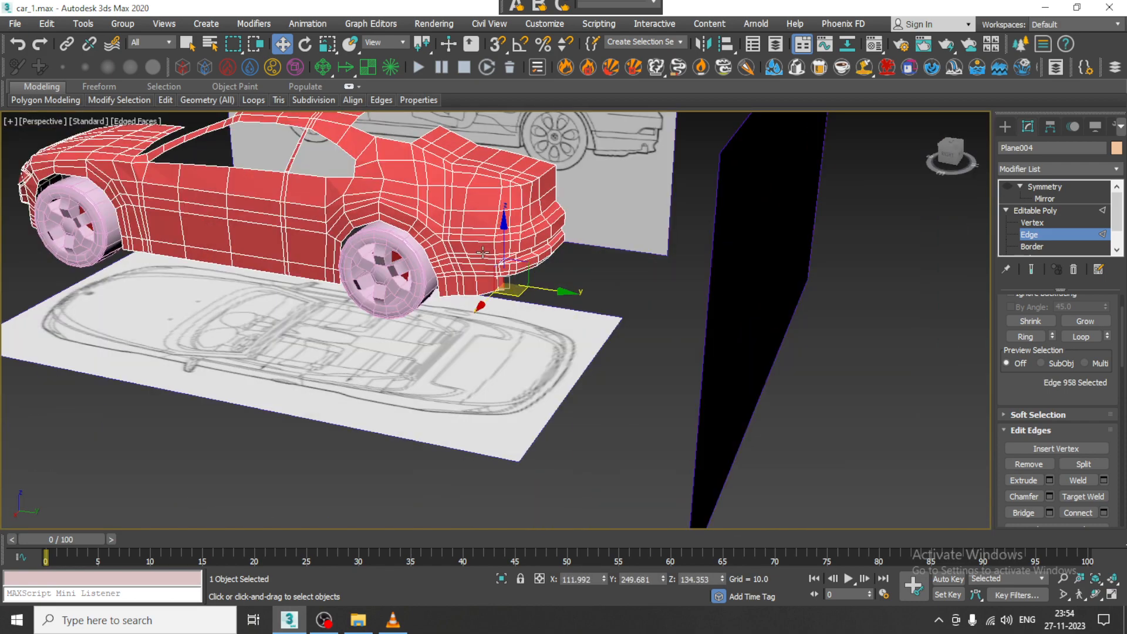
pyautogui.hotkey('alt', 'q')
pyautogui.scroll(-2, 502, 302)
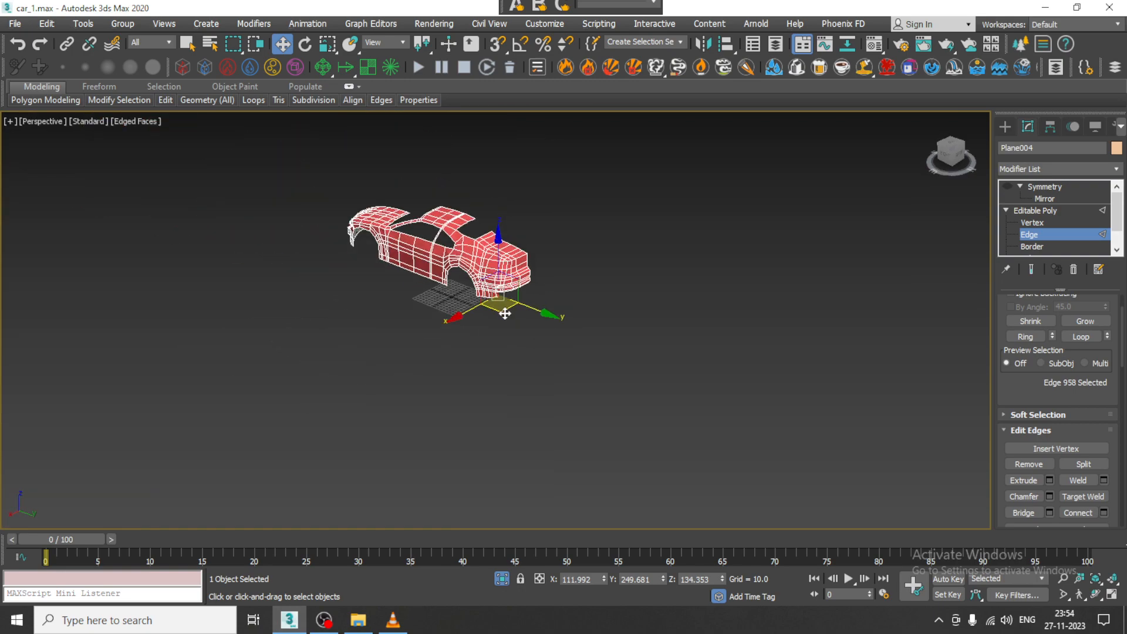
# Extrude the lower panel's end edge further rearward and shift it inward to follow the bumper's curve.
pyautogui.scroll(8, 501, 287)
pyautogui.moveTo(489, 336); pyautogui.dragTo(483, 264, button='middle')
pyautogui.keyDown('shift'); pyautogui.moveTo(484, 432); pyautogui.dragTo(508, 432); pyautogui.keyUp('shift')
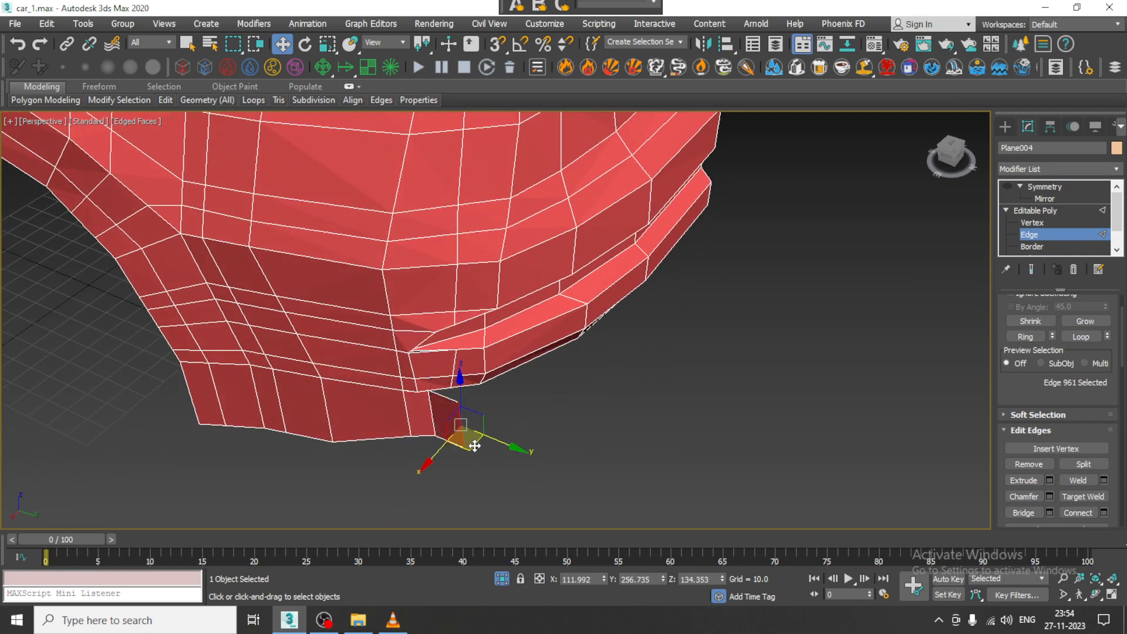
pyautogui.keyDown('alt'); pyautogui.moveTo(508, 434); pyautogui.dragTo(530, 452, button='middle'); pyautogui.keyUp('alt')
pyautogui.moveTo(459, 467); pyautogui.dragTo(462, 456)
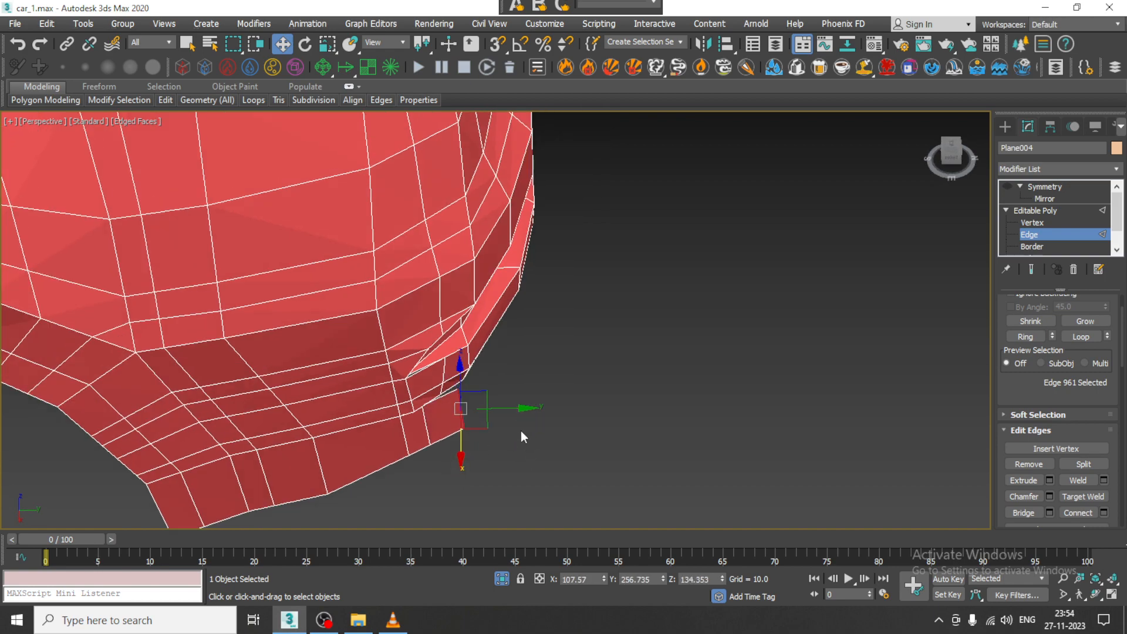
# Target-weld the upper vertices of the new lower panel polygons to the matching vertices on the bumper's underside.
pyautogui.keyDown('alt'); pyautogui.moveTo(520, 415); pyautogui.dragTo(460, 318, button='middle'); pyautogui.keyUp('alt')
pyautogui.scroll(5, 449, 352)
pyautogui.press('1')
pyautogui.moveTo(400, 385)
pyautogui.keyDown('alt'); pyautogui.mouseDown(button='middle')
pyautogui.moveTo(401, 344)
pyautogui.moveTo(415, 395)
pyautogui.mouseUp(button='middle'); pyautogui.keyUp('alt')
pyautogui.scroll(6, 480, 339)
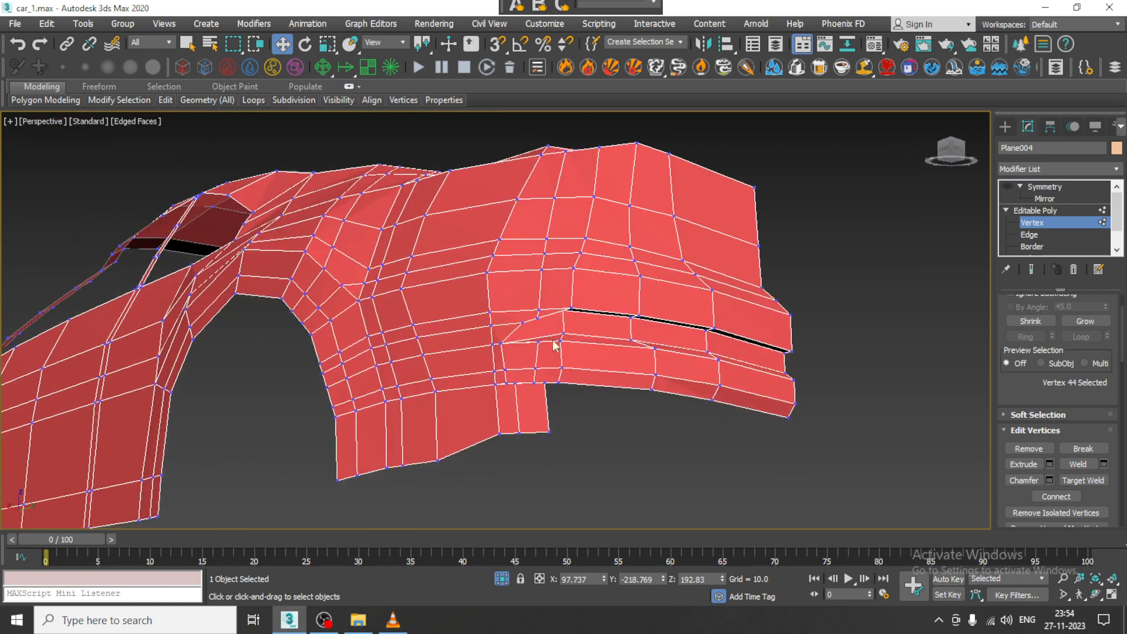
pyautogui.click(499, 400)
pyautogui.rightClick(499, 400)
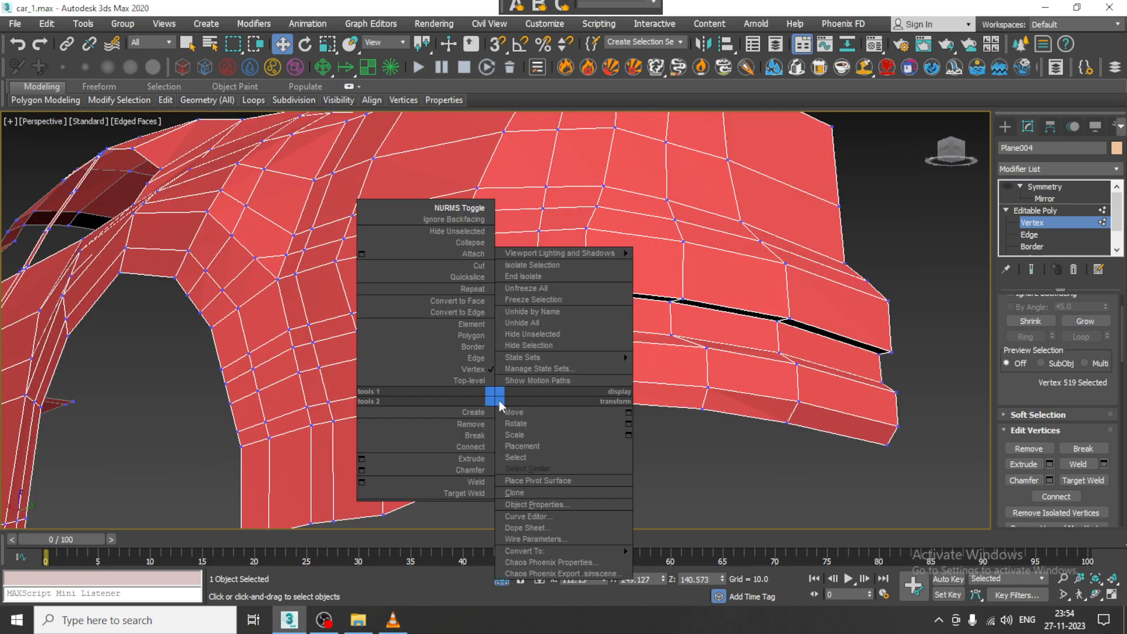
pyautogui.click(411, 488)
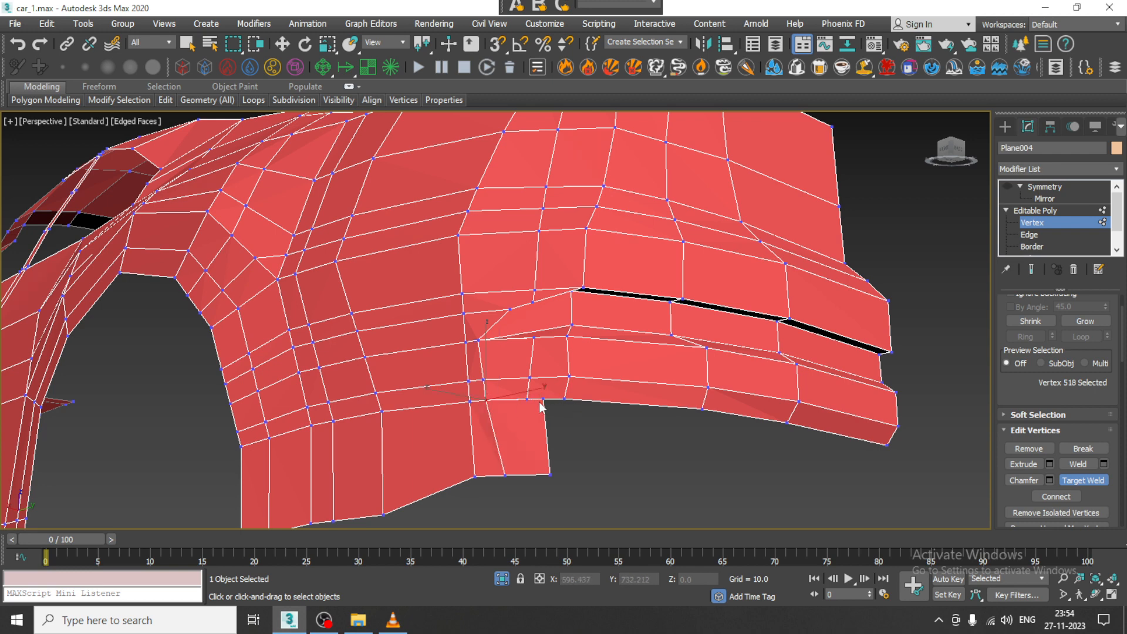
pyautogui.scroll(-6, 528, 405)
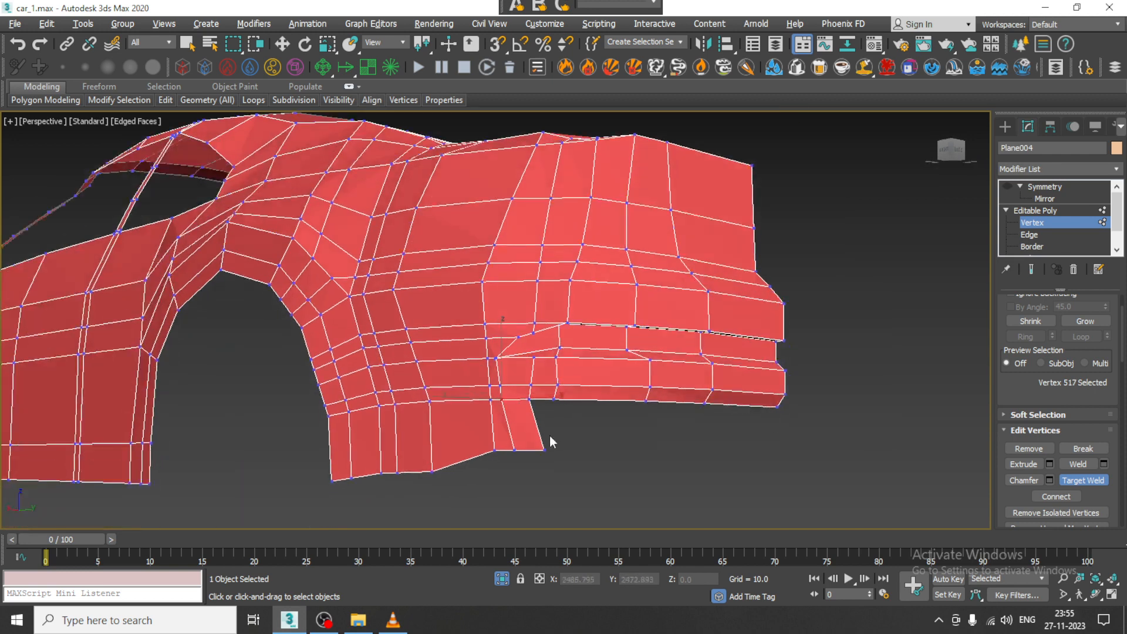
# Return to edge level and extrude the lower panel's slanted end edge another short polygon rearward beneath the bumper.
pyautogui.press('w')
pyautogui.hotkey('alt', 'w')
pyautogui.middleClick(296, 283)
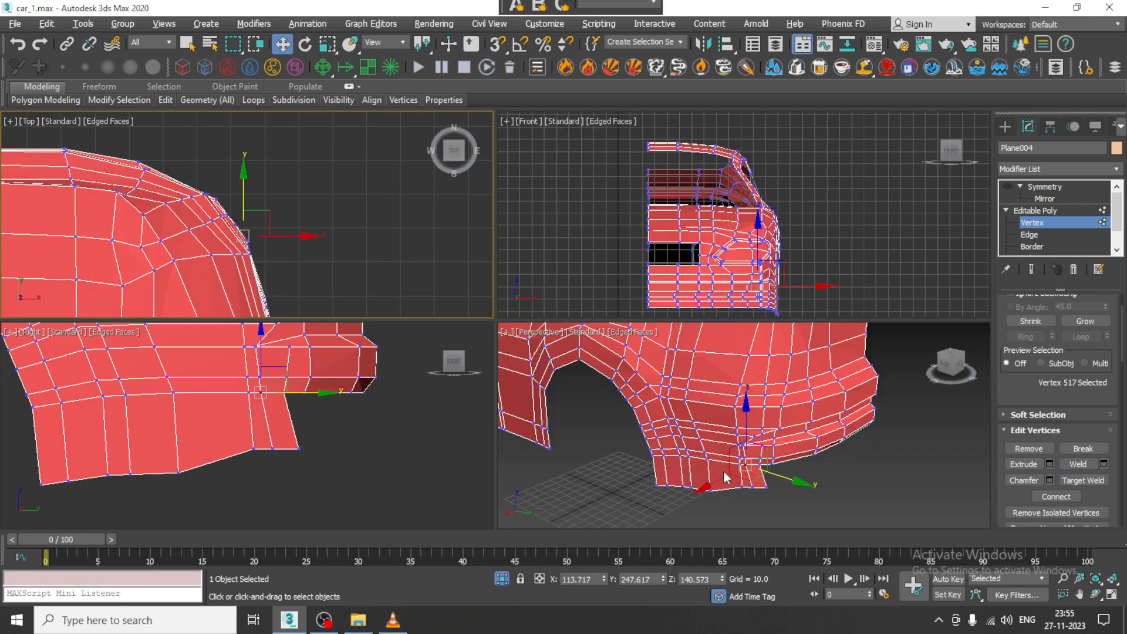
pyautogui.keyDown('alt'); pyautogui.moveTo(723, 472); pyautogui.dragTo(754, 495, button='middle'); pyautogui.keyUp('alt')
pyautogui.hotkey('alt', 'w')
pyautogui.keyDown('alt'); pyautogui.moveTo(628, 411); pyautogui.dragTo(571, 356, button='middle'); pyautogui.keyUp('alt')
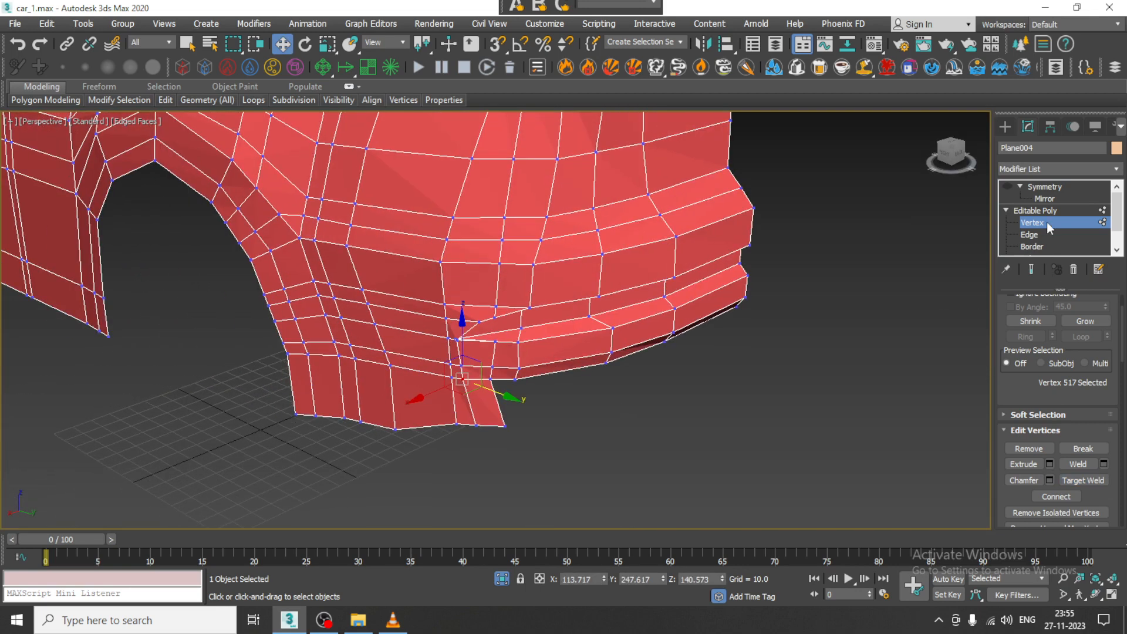
pyautogui.click(1037, 235)
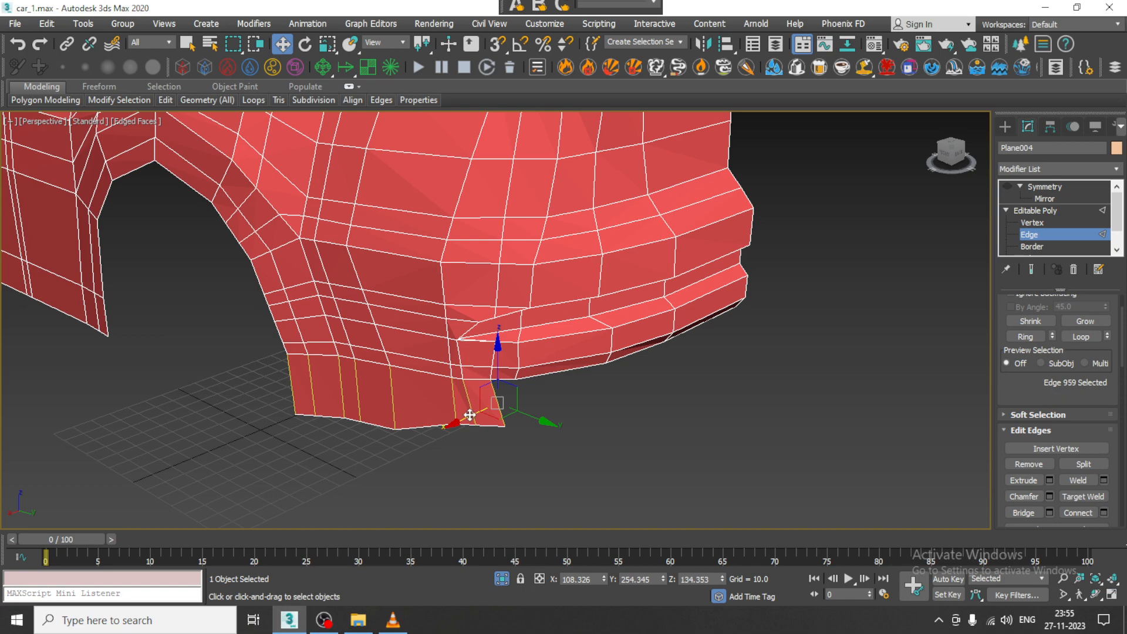
pyautogui.keyDown('shift'); pyautogui.moveTo(470, 415); pyautogui.dragTo(494, 415); pyautogui.keyUp('shift')
pyautogui.keyDown('alt'); pyautogui.moveTo(526, 396); pyautogui.dragTo(542, 398, button='middle'); pyautogui.keyUp('alt')
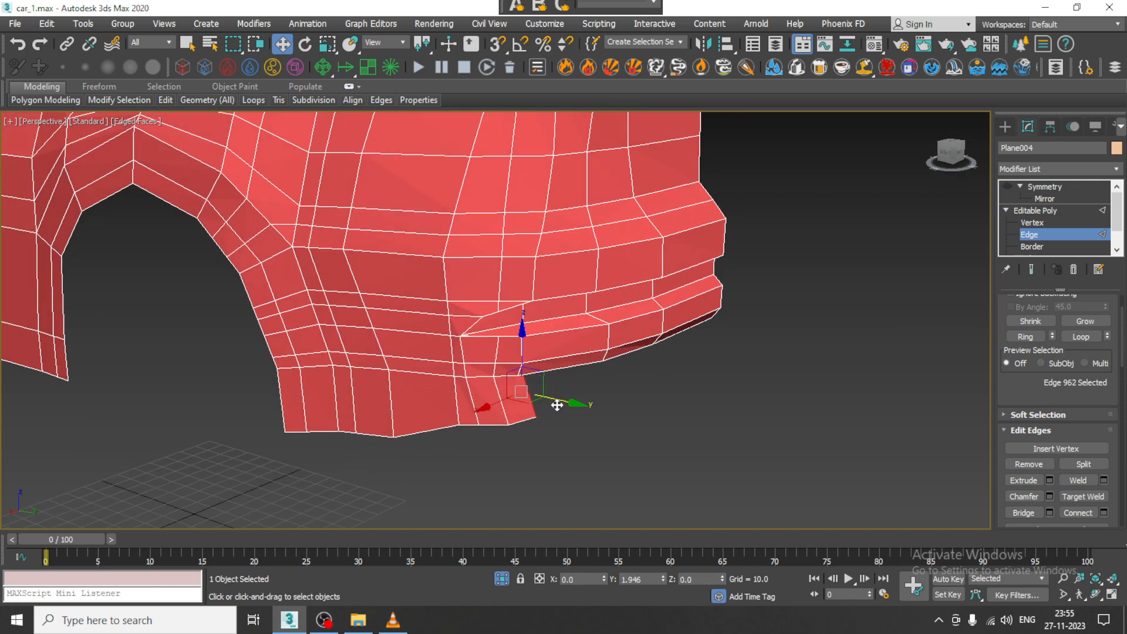
pyautogui.moveTo(557, 405); pyautogui.dragTo(559, 406)
# Target-weld the newest polygon's free upper vertex to the adjacent vertex on the bumper's lower edge.
pyautogui.keyDown('alt'); pyautogui.moveTo(554, 378); pyautogui.dragTo(528, 335, button='middle'); pyautogui.keyUp('alt')
pyautogui.scroll(5, 531, 390)
pyautogui.press('1')
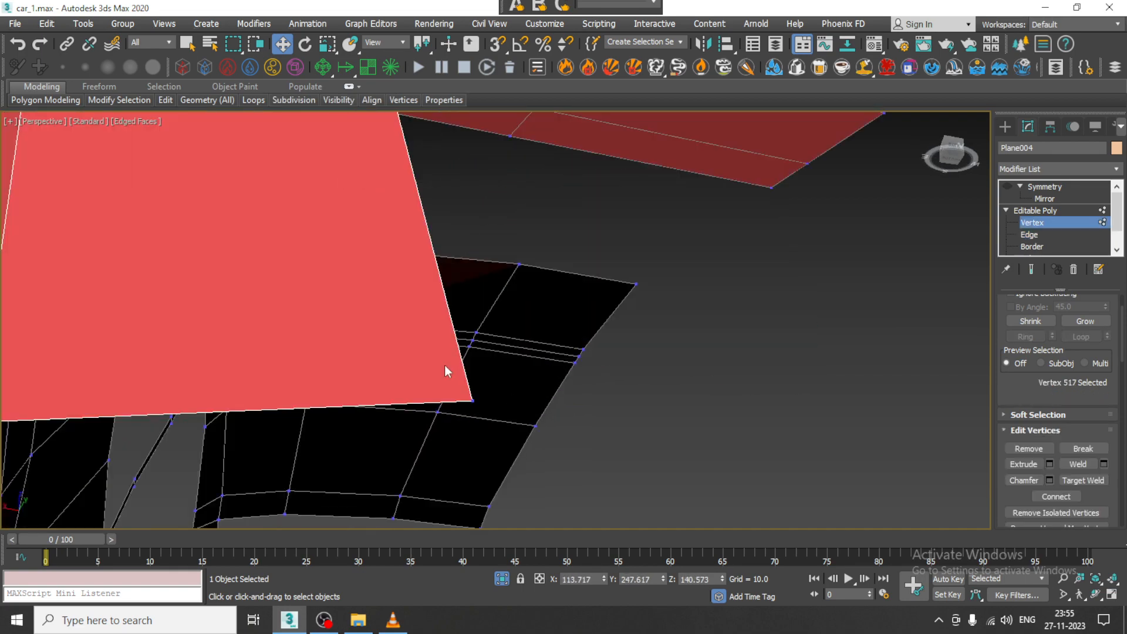
pyautogui.keyDown('alt'); pyautogui.moveTo(447, 365); pyautogui.dragTo(475, 357, button='middle'); pyautogui.keyUp('alt')
pyautogui.scroll(-4, 418, 187)
pyautogui.moveTo(419, 188); pyautogui.dragTo(434, 211, button='middle')
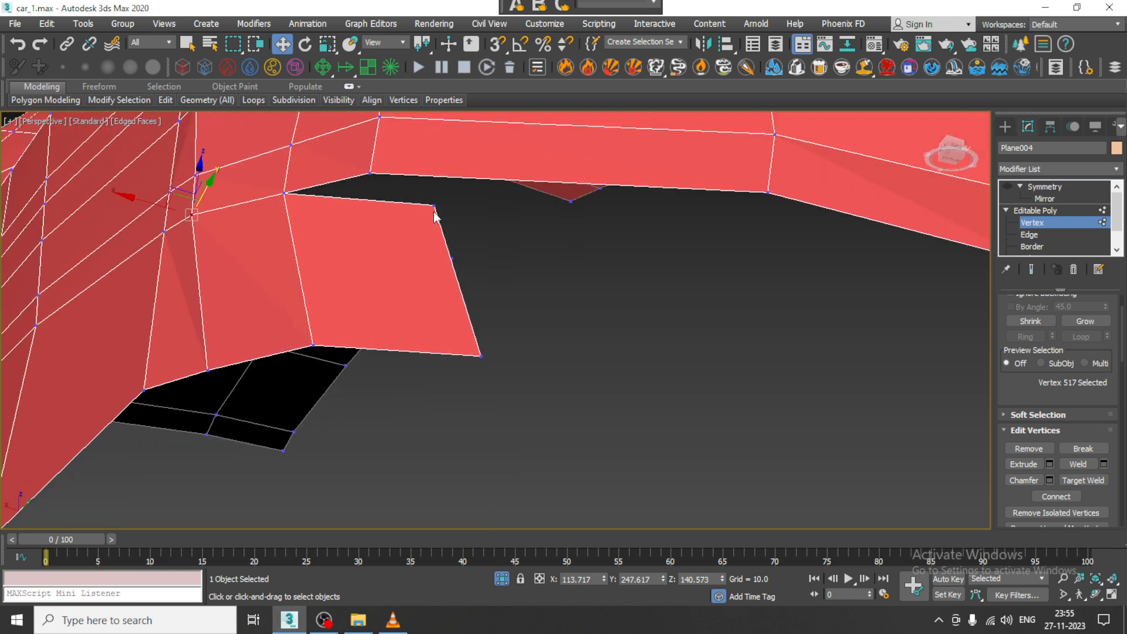
pyautogui.click(434, 206)
pyautogui.rightClick(434, 206)
pyautogui.click(406, 297)
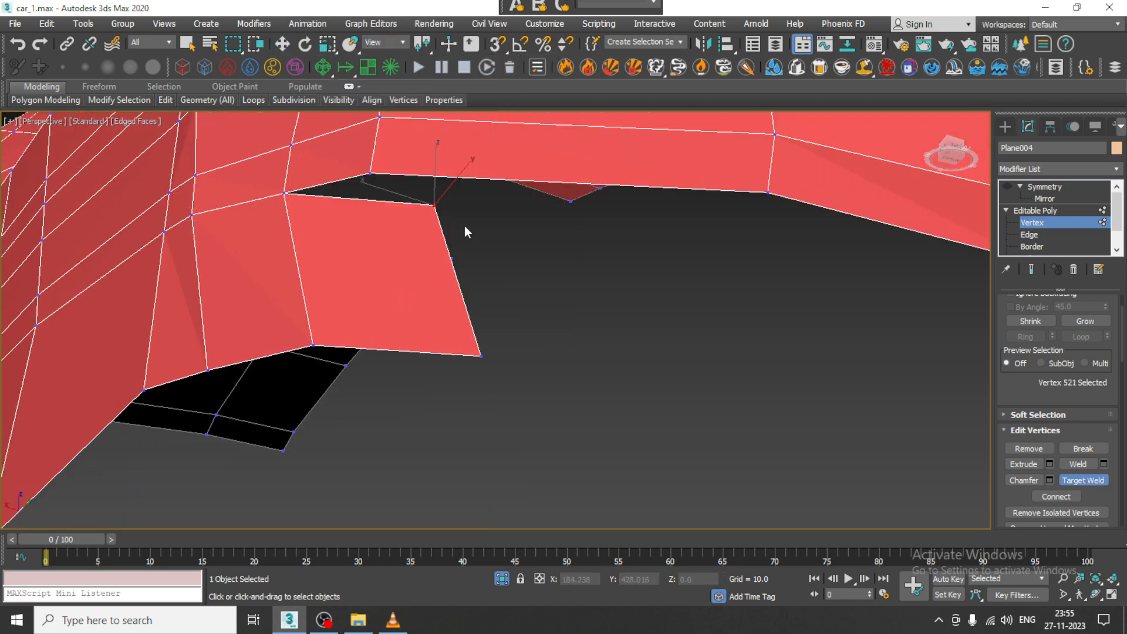
pyautogui.click(372, 174)
pyautogui.scroll(-6, 376, 197)
pyautogui.keyDown('alt'); pyautogui.moveTo(429, 220); pyautogui.dragTo(399, 279, button='middle'); pyautogui.keyUp('alt')
pyautogui.press('w')
# Extrude the lower panel's end edge into a longer polygon reaching the bumper's next corner, and switch to vertex level.
pyautogui.moveTo(358, 129); pyautogui.dragTo(440, 325, button='middle')
pyautogui.scroll(3, 503, 384)
pyautogui.scroll(5, 386, 457)
pyautogui.scroll(-5, 387, 457)
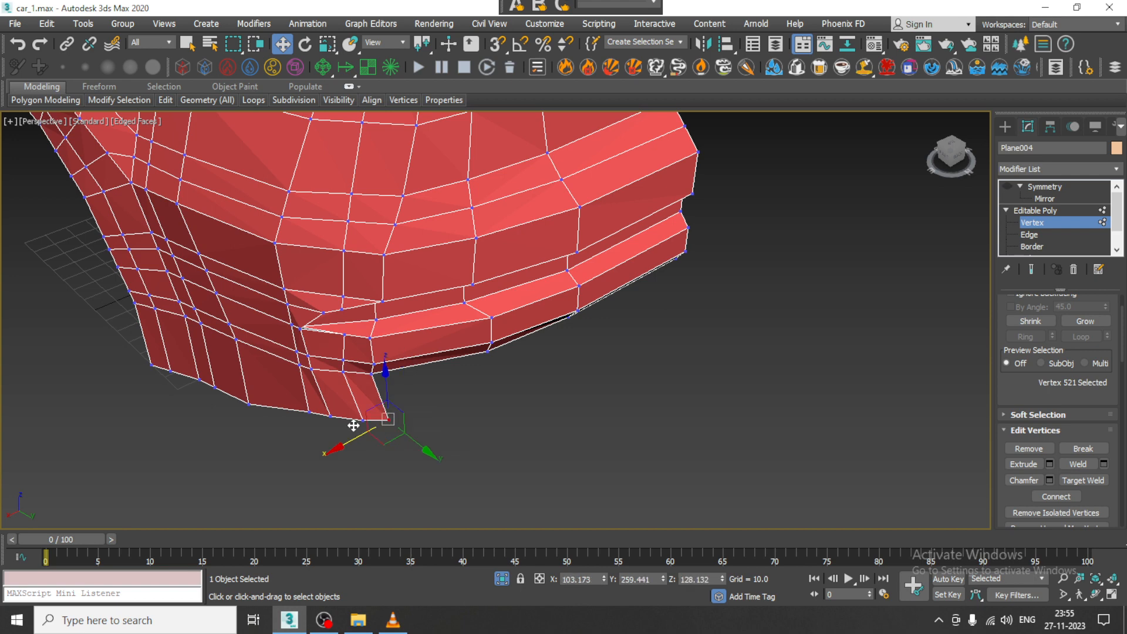
pyautogui.press('2')
pyautogui.click(370, 405)
pyautogui.moveTo(356, 415); pyautogui.dragTo(529, 407)
pyautogui.keyDown('alt'); pyautogui.moveTo(515, 320); pyautogui.dragTo(537, 372, button='middle'); pyautogui.keyUp('alt')
pyautogui.scroll(3, 499, 361)
pyautogui.press('1')
pyautogui.scroll(-5, 523, 376)
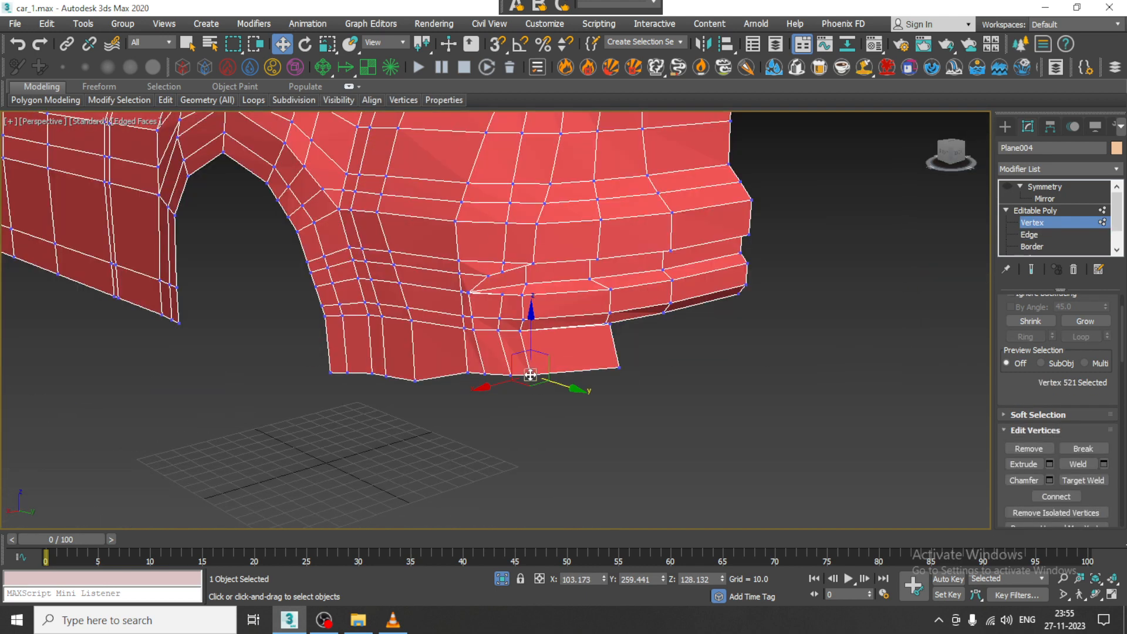
# Target-weld the newest lower-panel polygon's free upper vertex to the adjacent corner vertex on the bumper's underside.
pyautogui.scroll(5, 613, 332)
pyautogui.moveTo(541, 313); pyautogui.dragTo(589, 265)
pyautogui.rightClick(587, 267)
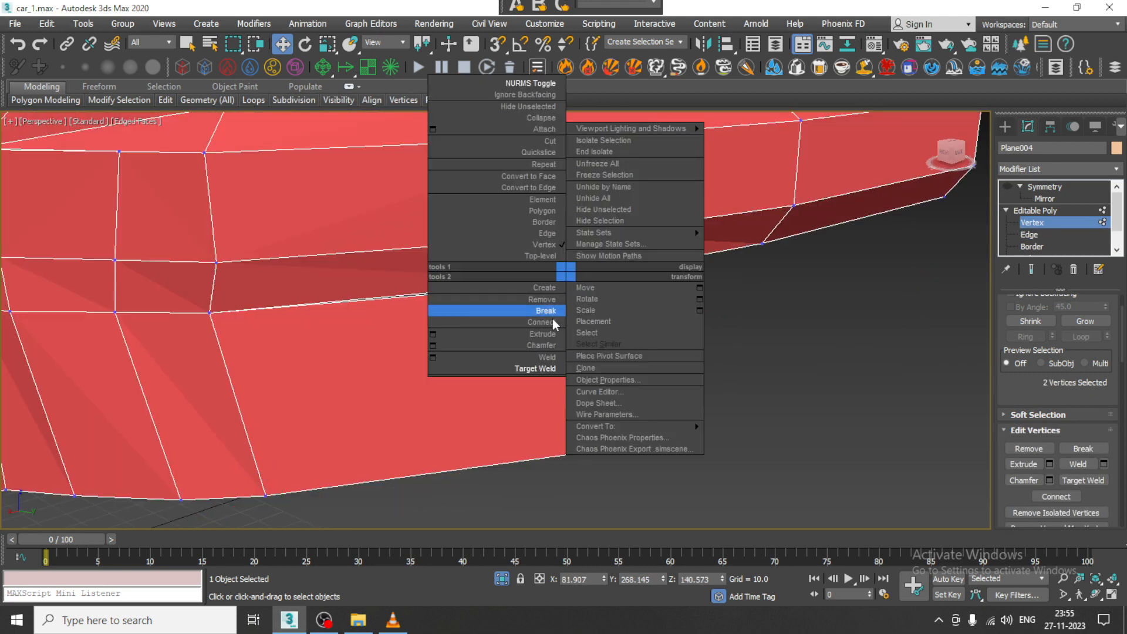
pyautogui.click(578, 355)
pyautogui.keyDown('alt'); pyautogui.moveTo(634, 361); pyautogui.dragTo(478, 344, button='middle'); pyautogui.keyUp('alt')
pyautogui.rightClick(477, 344)
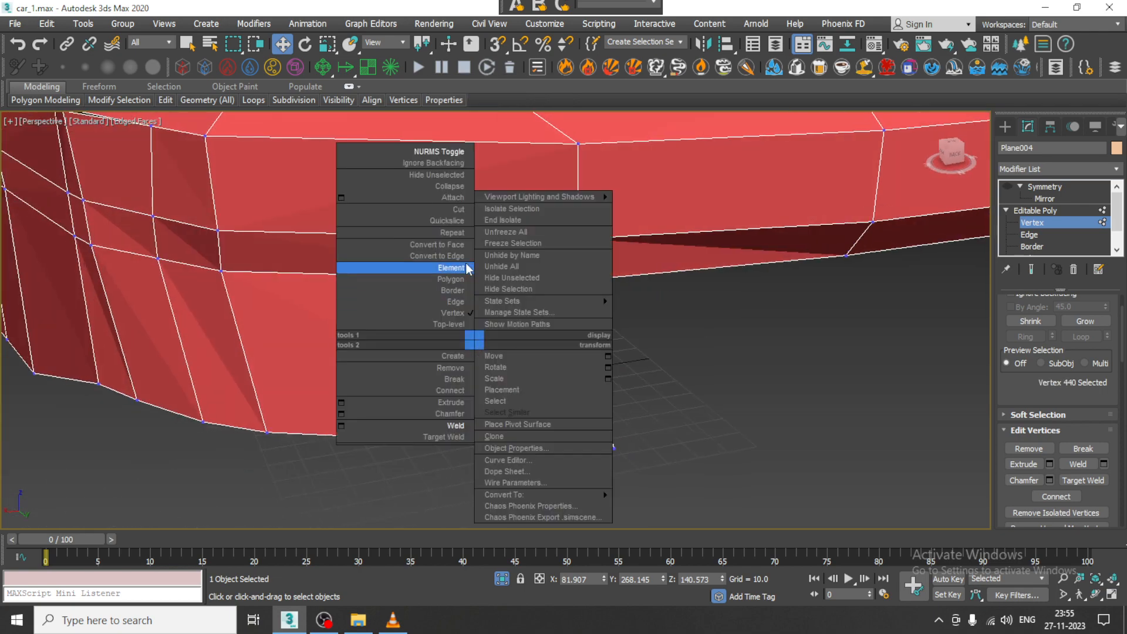
# Return to edge level and extrude the lower panel's slanted end edge another polygon along the rear bumper's underside.
pyautogui.press('2')
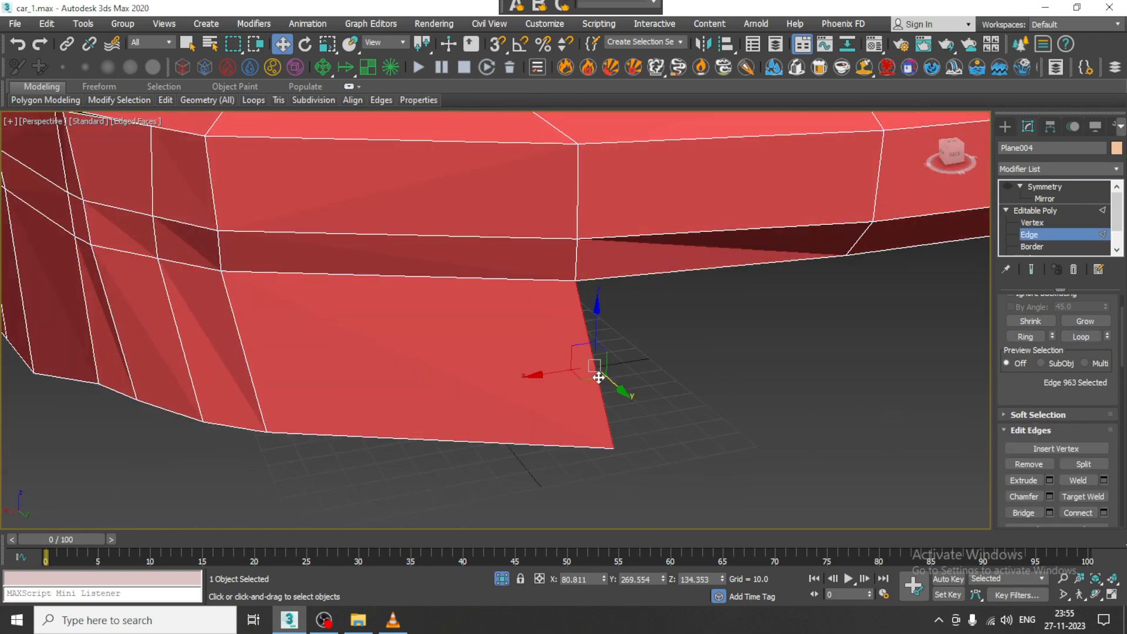
pyautogui.scroll(-5, 717, 385)
pyautogui.hotkey('alt', 'w')
pyautogui.scroll(-2, 316, 231)
pyautogui.moveTo(316, 231); pyautogui.dragTo(362, 250, button='middle')
pyautogui.moveTo(836, 442); pyautogui.dragTo(787, 435, button='middle')
pyautogui.hotkey('alt', 'w')
pyautogui.keyDown('alt'); pyautogui.moveTo(720, 386); pyautogui.dragTo(513, 327, button='middle'); pyautogui.keyUp('alt')
pyautogui.scroll(3, 513, 326)
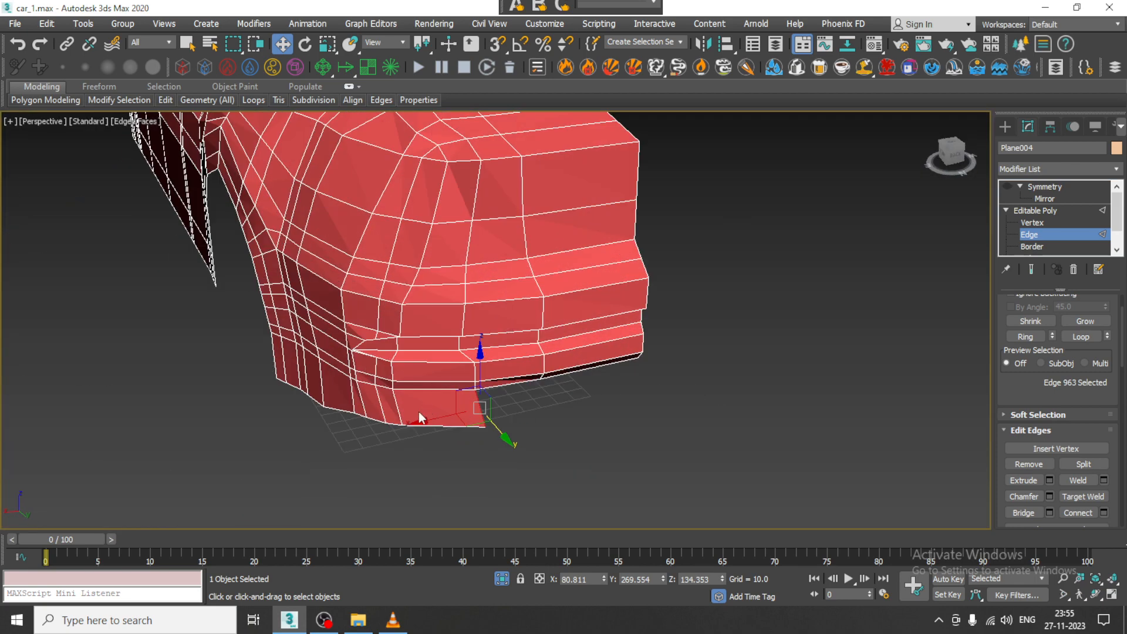
pyautogui.keyDown('shift'); pyautogui.moveTo(423, 422); pyautogui.dragTo(509, 430); pyautogui.keyUp('shift')
# Switch to vertex level and target-weld the extruded polygon's free upper vertex to the nearby vertex beneath the rear bumper.
pyautogui.keyDown('alt'); pyautogui.moveTo(512, 382); pyautogui.dragTo(543, 376, button='middle'); pyautogui.keyUp('alt')
pyautogui.press('1')
pyautogui.scroll(3, 533, 398)
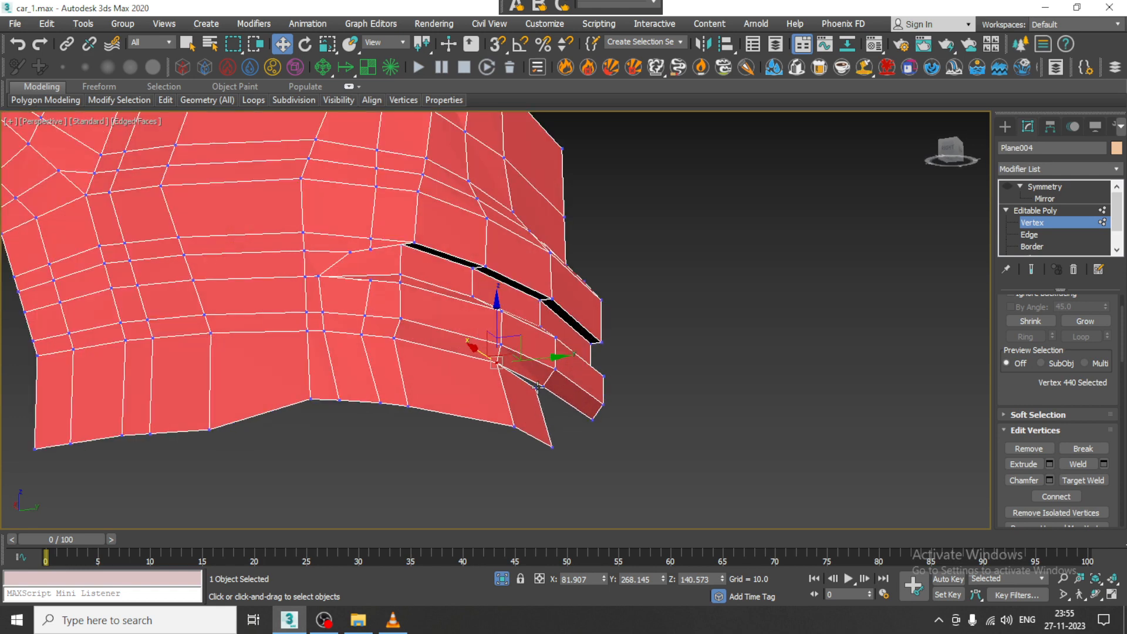
pyautogui.rightClick(538, 387)
pyautogui.click(506, 435)
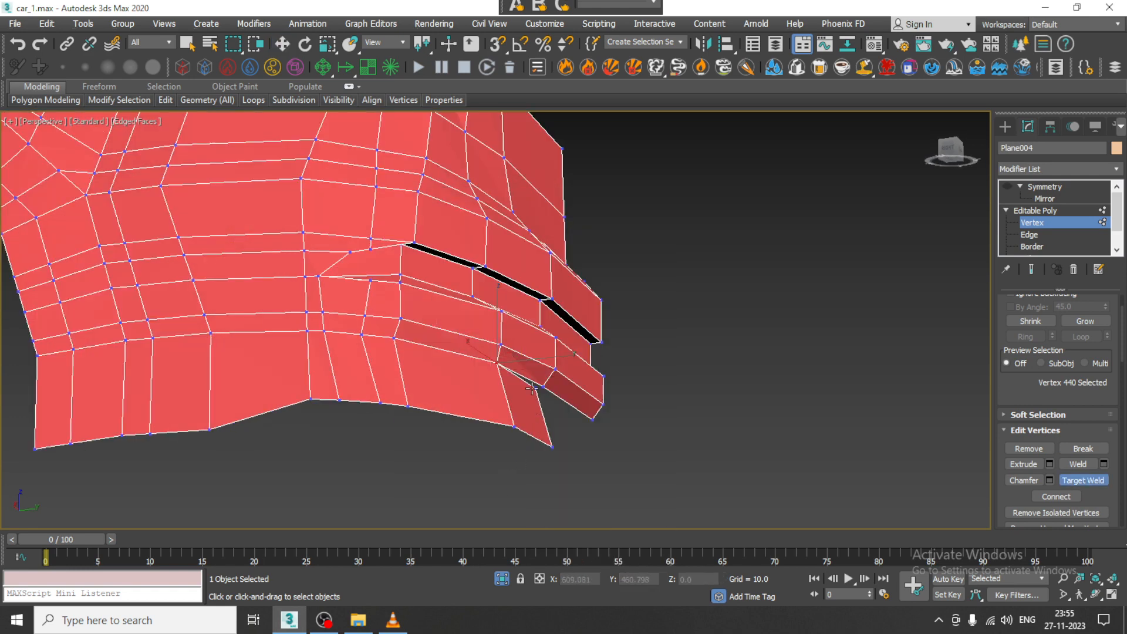
pyautogui.keyDown('alt'); pyautogui.moveTo(539, 386); pyautogui.dragTo(584, 365, button='middle'); pyautogui.keyUp('alt')
pyautogui.rightClick(585, 365)
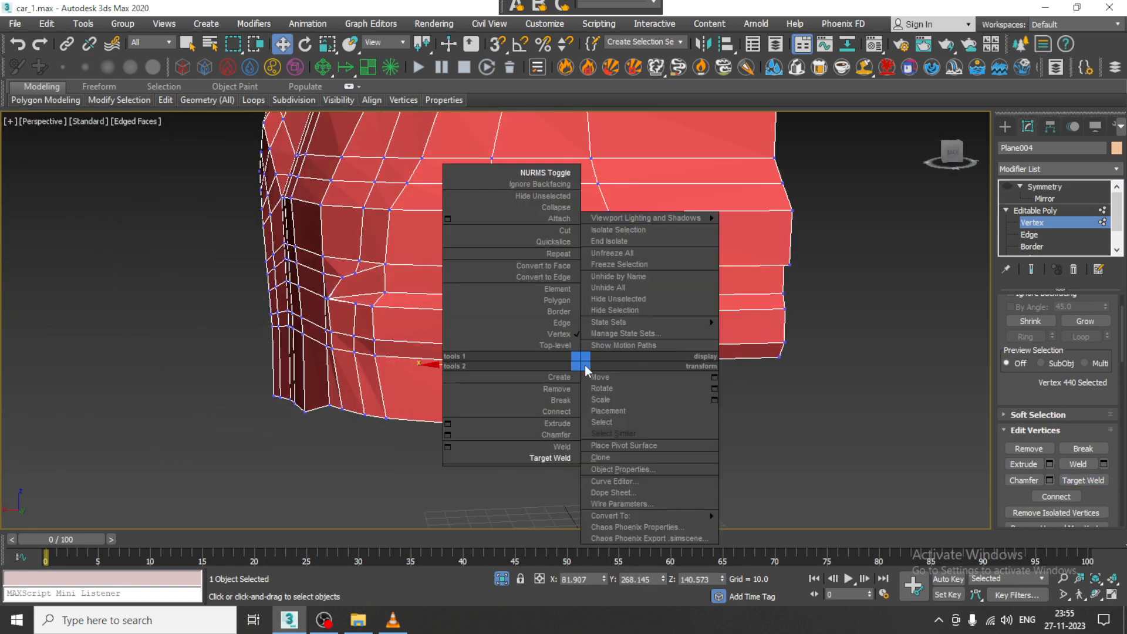
pyautogui.click(378, 411)
pyautogui.keyDown('alt'); pyautogui.moveTo(547, 402); pyautogui.dragTo(569, 409, button='middle'); pyautogui.keyUp('alt')
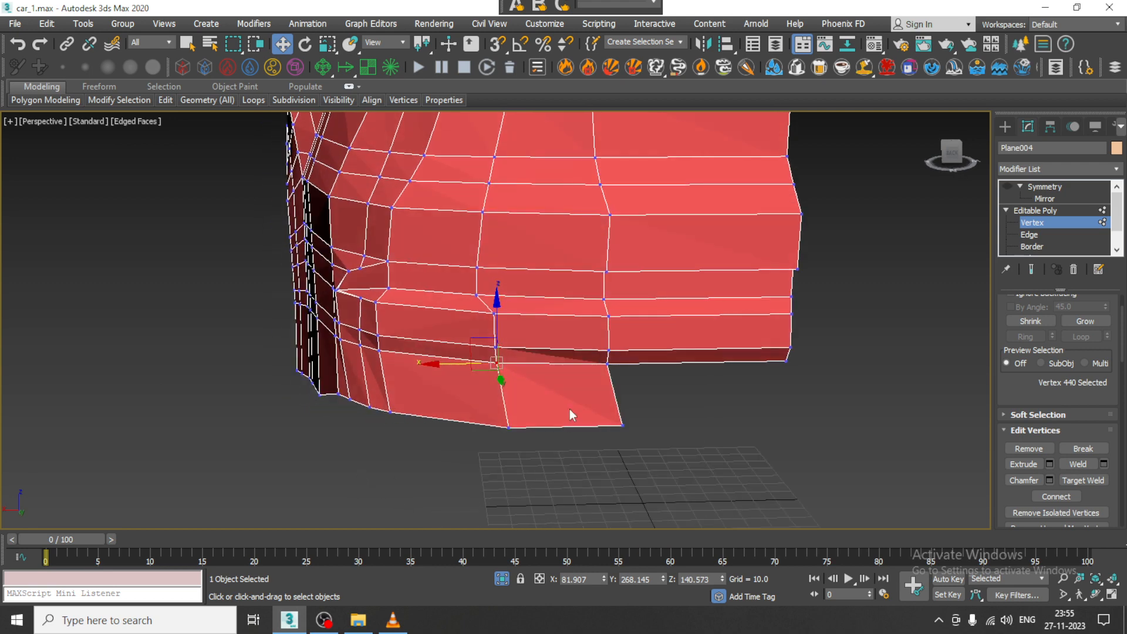
# Extrude the lower panel's end edge into a long polygon reaching the car's centre line, and switch to vertex level.
pyautogui.press('2')
pyautogui.click(614, 393)
pyautogui.keyDown('shift'); pyautogui.moveTo(567, 392); pyautogui.dragTo(747, 421); pyautogui.keyUp('shift')
pyautogui.keyDown('alt'); pyautogui.moveTo(746, 421); pyautogui.dragTo(775, 379, button='middle'); pyautogui.keyUp('alt')
pyautogui.press('1')
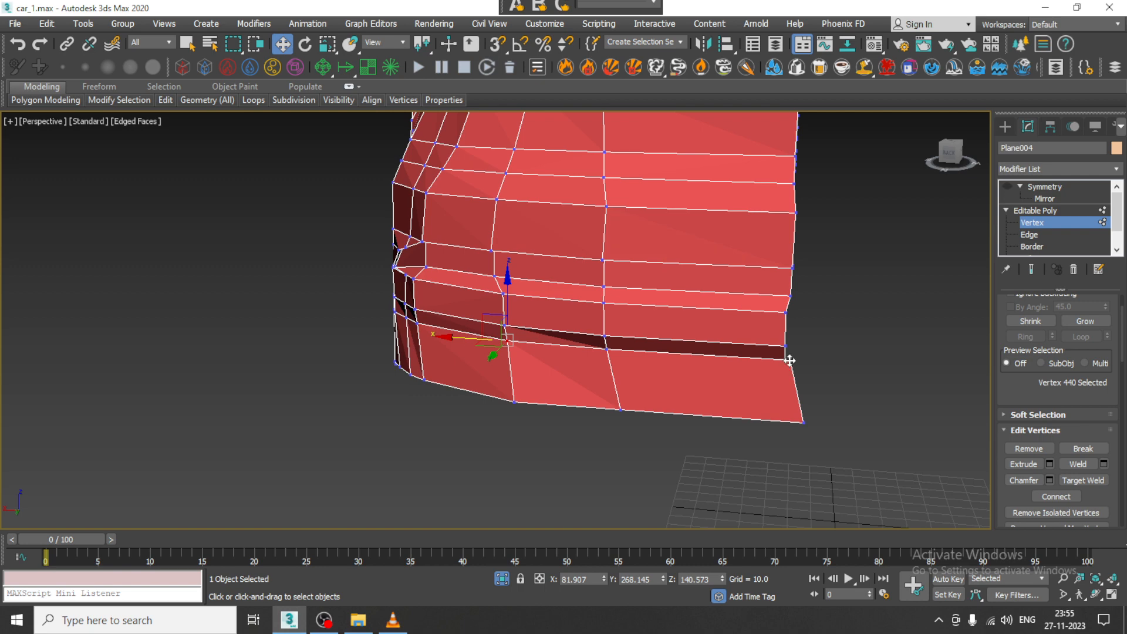
# Target-weld the upper vertex of the lower panel's last polygon to the bumper's bottom vertex at the centre line.
pyautogui.click(790, 361)
pyautogui.rightClick(790, 361)
pyautogui.click(747, 457)
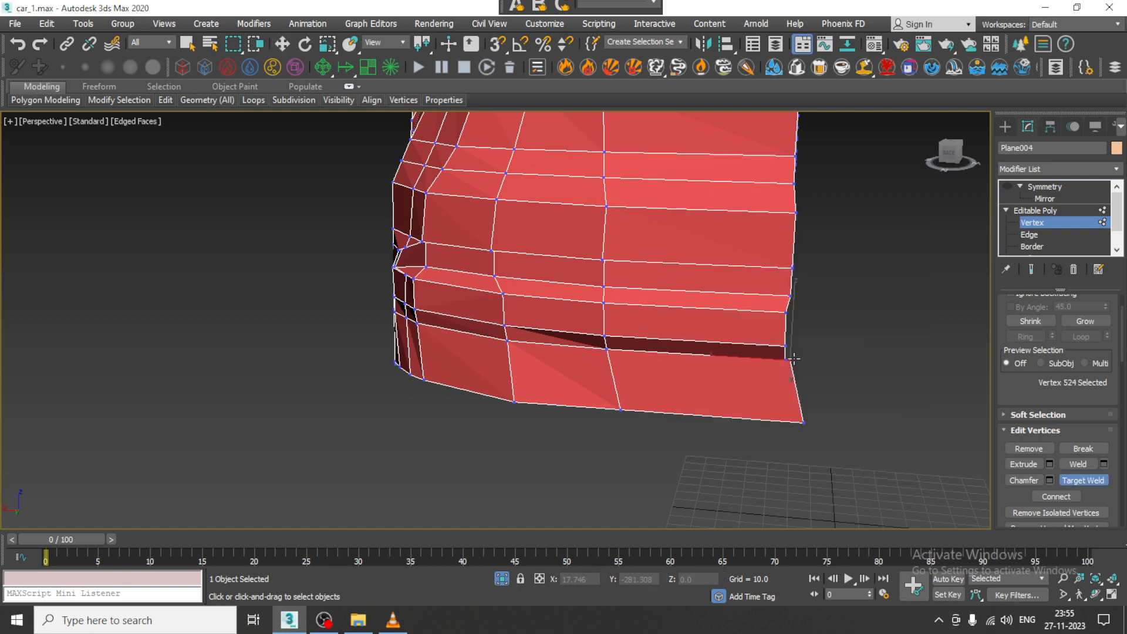
pyautogui.scroll(-10, 785, 361)
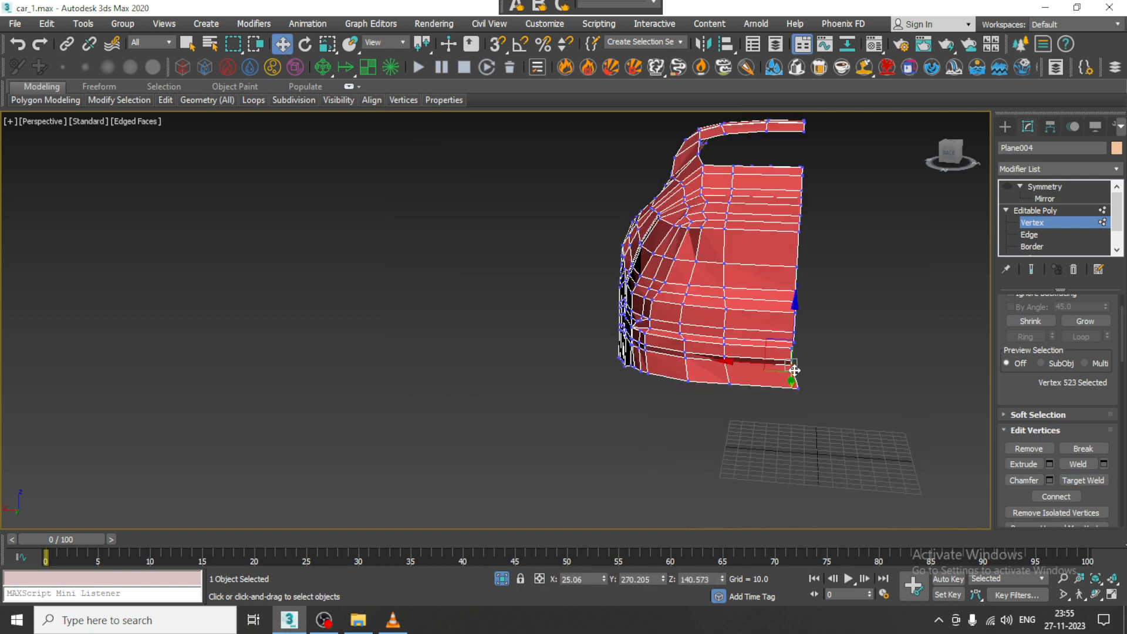
# End the isolation and show the body see-through over the blueprint in the Right view.
pyautogui.rightClick(754, 207)
pyautogui.click(787, 98)
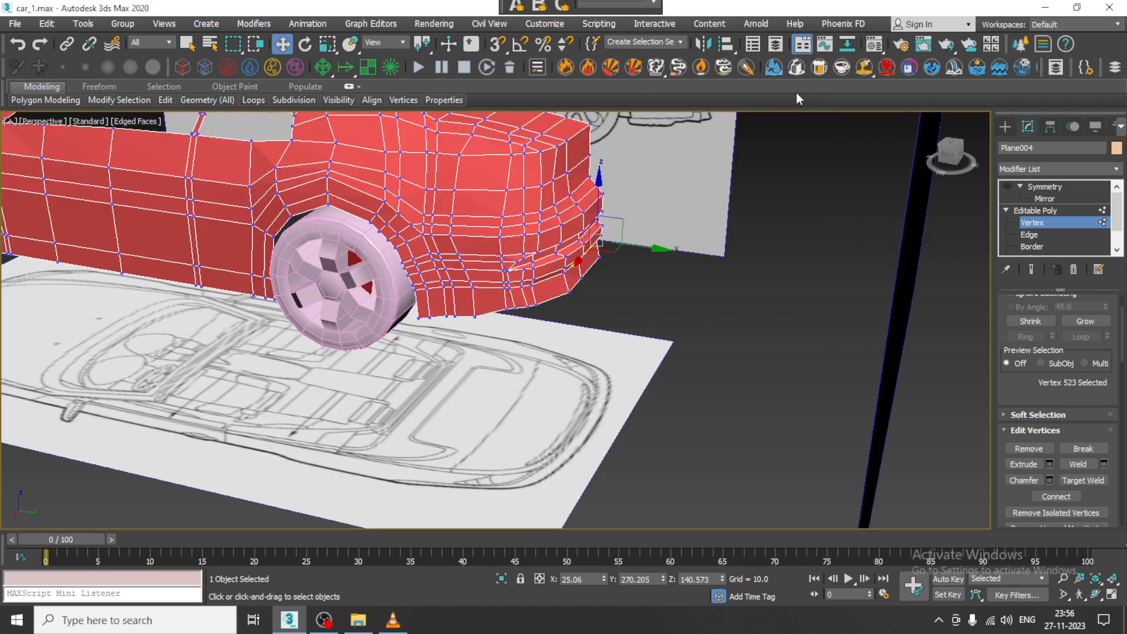
pyautogui.hotkey('alt', 'w')
pyautogui.moveTo(407, 446); pyautogui.dragTo(374, 436, button='middle')
pyautogui.hotkey('alt', 'w')
pyautogui.hotkey('alt', 'x')
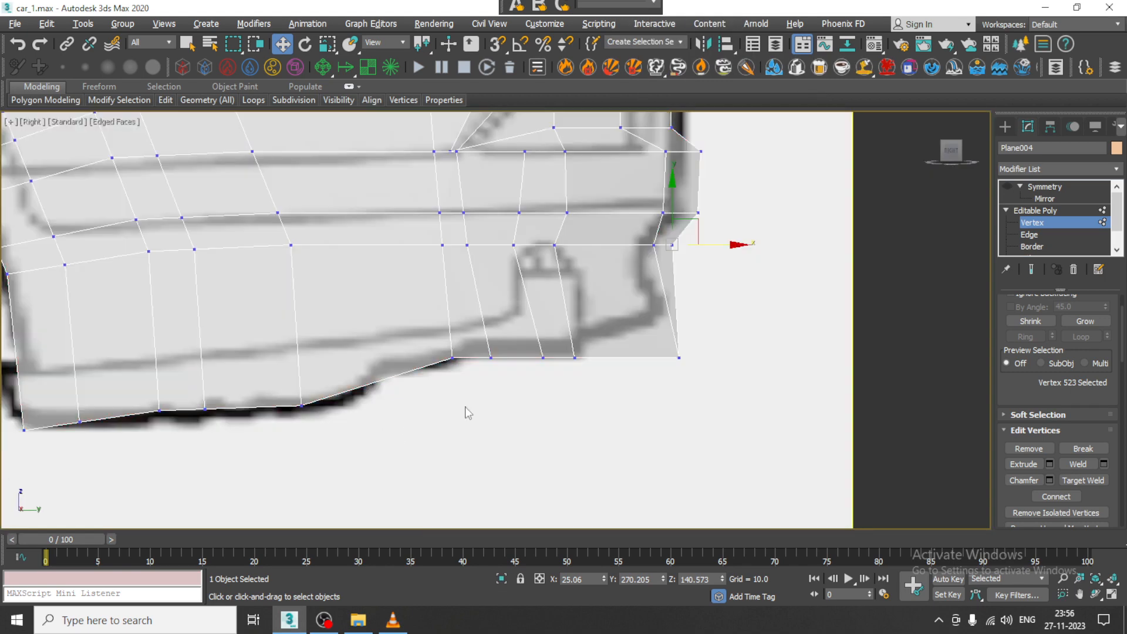
# Move the lower panel's rear vertices onto the blueprint's bumper outline in the side view, and inspect the shape in perspective.
pyautogui.moveTo(645, 342); pyautogui.dragTo(619, 344, button='middle')
pyautogui.moveTo(669, 347); pyautogui.dragTo(644, 300)
pyautogui.moveTo(637, 236); pyautogui.dragTo(643, 268, button='middle')
pyautogui.moveTo(617, 261); pyautogui.dragTo(672, 274)
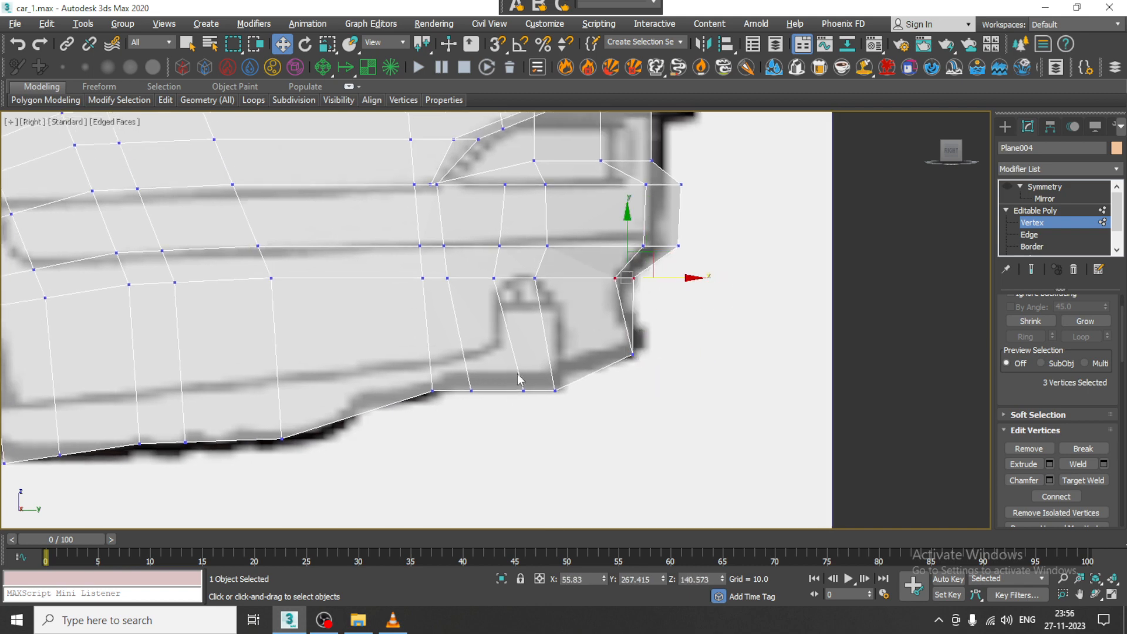
pyautogui.hotkey('alt', 'w')
pyautogui.middleClick(713, 418)
pyautogui.hotkey('alt', 'w')
pyautogui.hotkey('alt', 'x')
pyautogui.moveTo(579, 282)
pyautogui.keyDown('alt'); pyautogui.mouseDown(button='middle')
pyautogui.moveTo(541, 282)
pyautogui.moveTo(552, 336)
pyautogui.moveTo(600, 406)
pyautogui.mouseUp(button='middle'); pyautogui.keyUp('alt')
pyautogui.hotkey('alt', 'w')
pyautogui.moveTo(277, 414); pyautogui.dragTo(251, 414, button='middle')
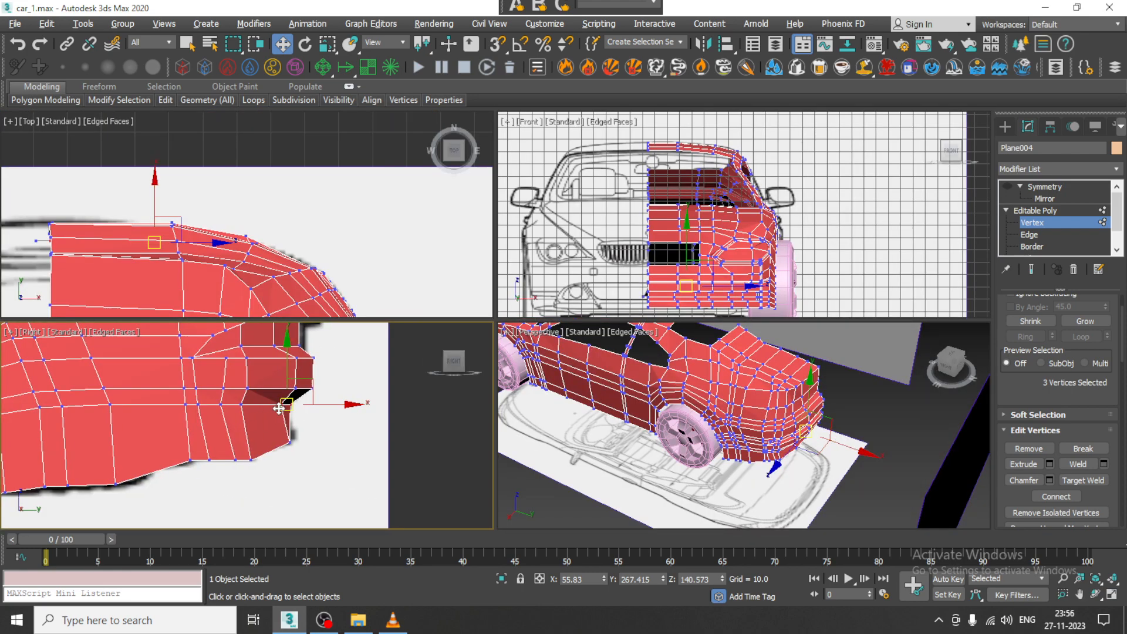
# Cut new edges along the taillight's upper outline on the side blueprint, and move two vertices onto its curved line.
pyautogui.hotkey('alt', 'w')
pyautogui.hotkey('alt', 'x')
pyautogui.scroll(-2, 501, 265)
pyautogui.moveTo(479, 150); pyautogui.dragTo(527, 393, button='middle')
pyautogui.scroll(4, 530, 269)
pyautogui.scroll(-2, 527, 392)
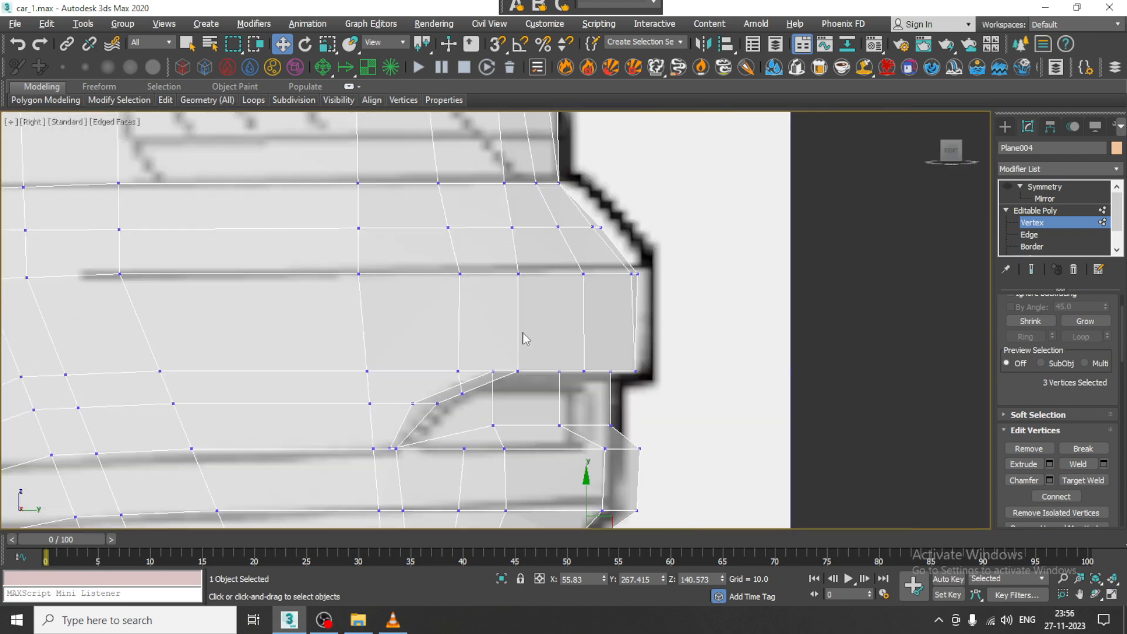
pyautogui.moveTo(526, 311); pyautogui.dragTo(651, 432, button='middle')
pyautogui.scroll(-2, 651, 429)
pyautogui.moveTo(559, 271); pyautogui.dragTo(612, 354, button='middle')
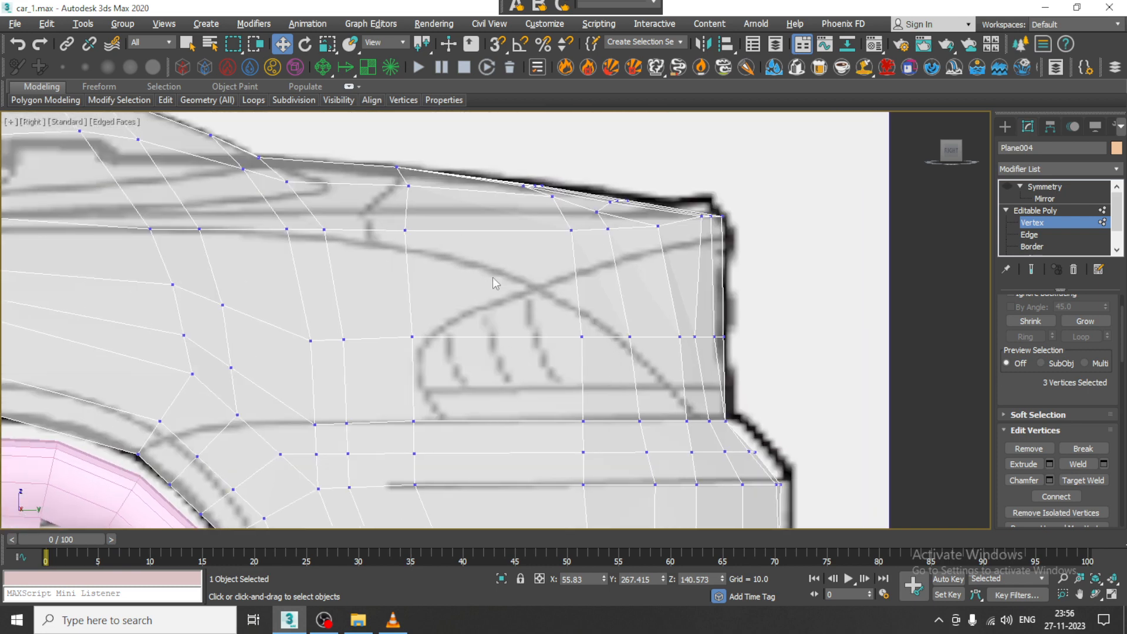
pyautogui.moveTo(493, 277); pyautogui.dragTo(624, 259, button='middle')
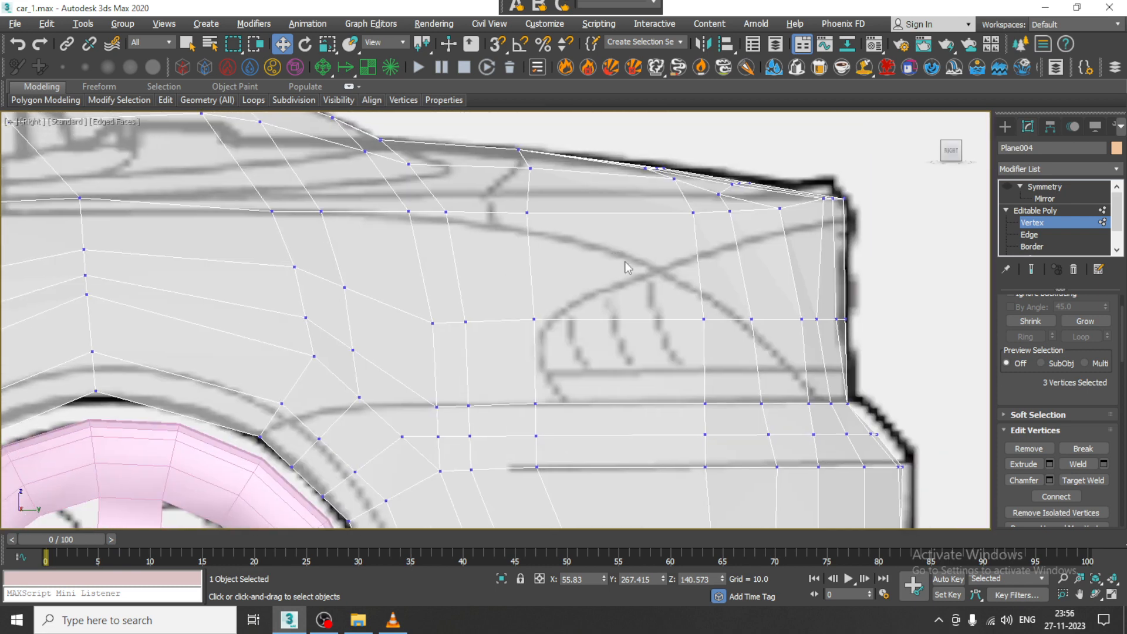
pyautogui.rightClick(759, 262)
pyautogui.click(733, 129)
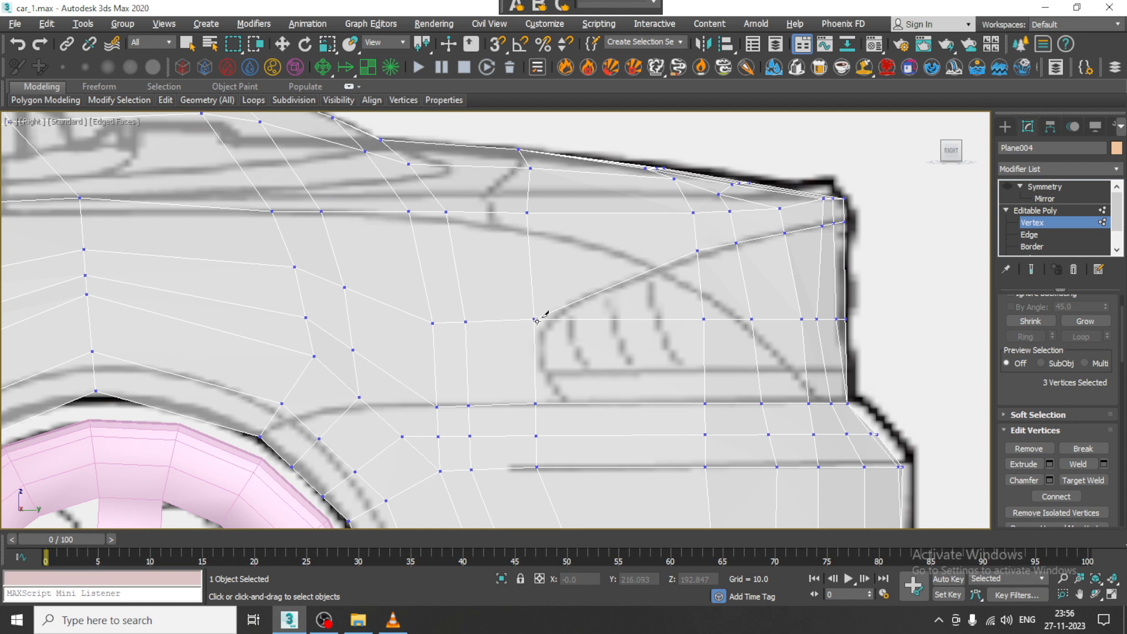
pyautogui.rightClick(743, 349)
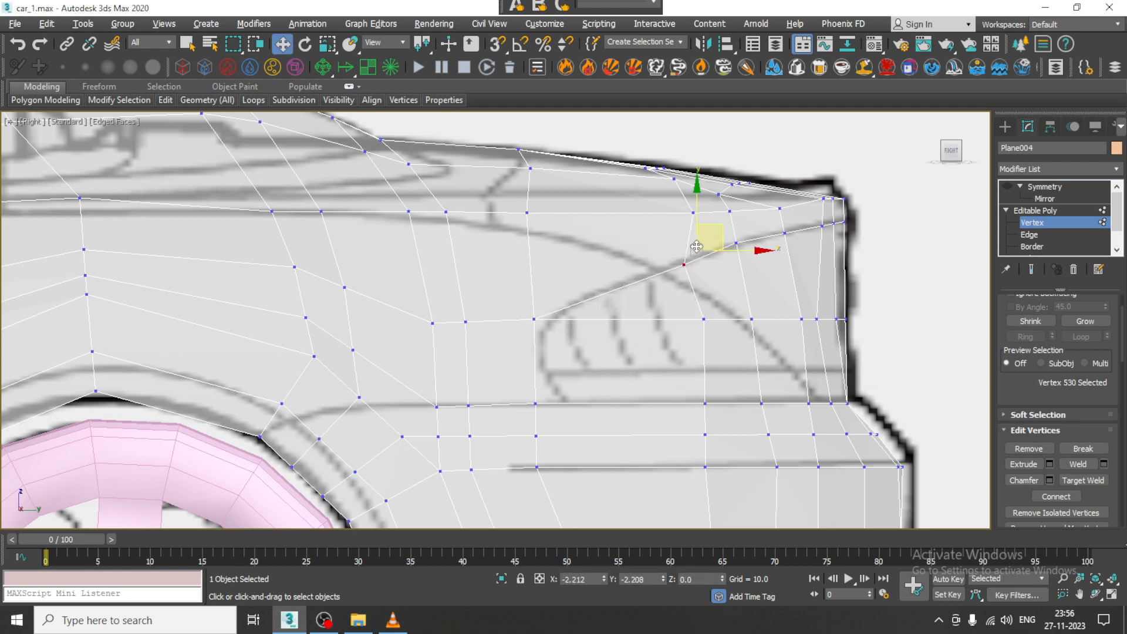
pyautogui.moveTo(692, 241); pyautogui.dragTo(669, 267)
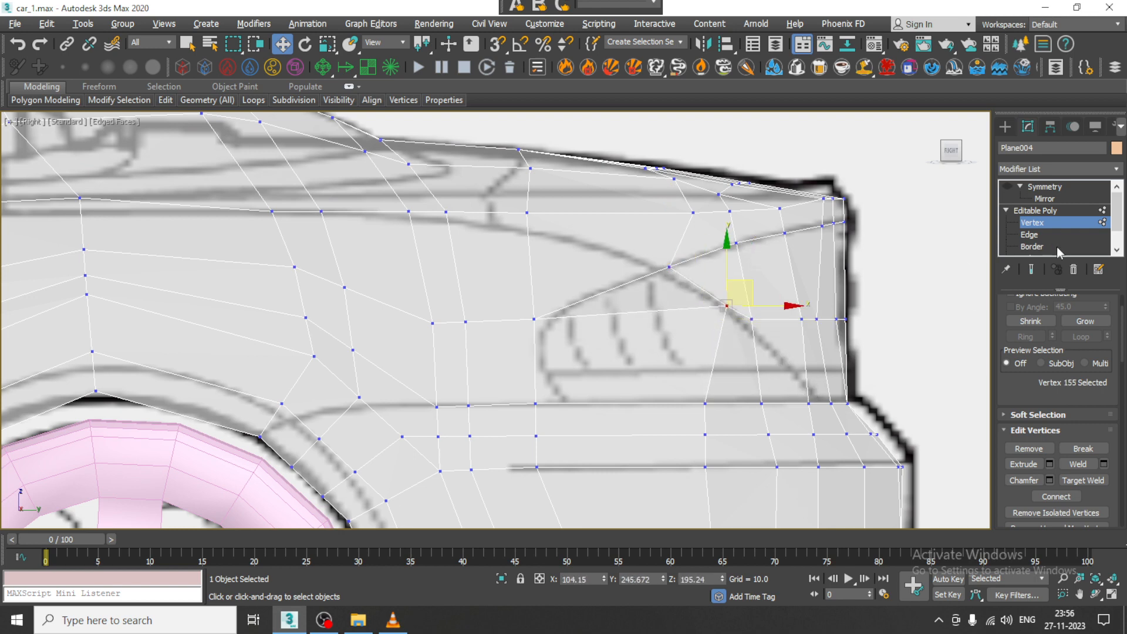
# Move the cut's vertex at the taillight's upper corner outward in perspective, to about 102.1 in X.
pyautogui.scroll(-2, 1119, 257)
pyautogui.hotkey('alt', 'w')
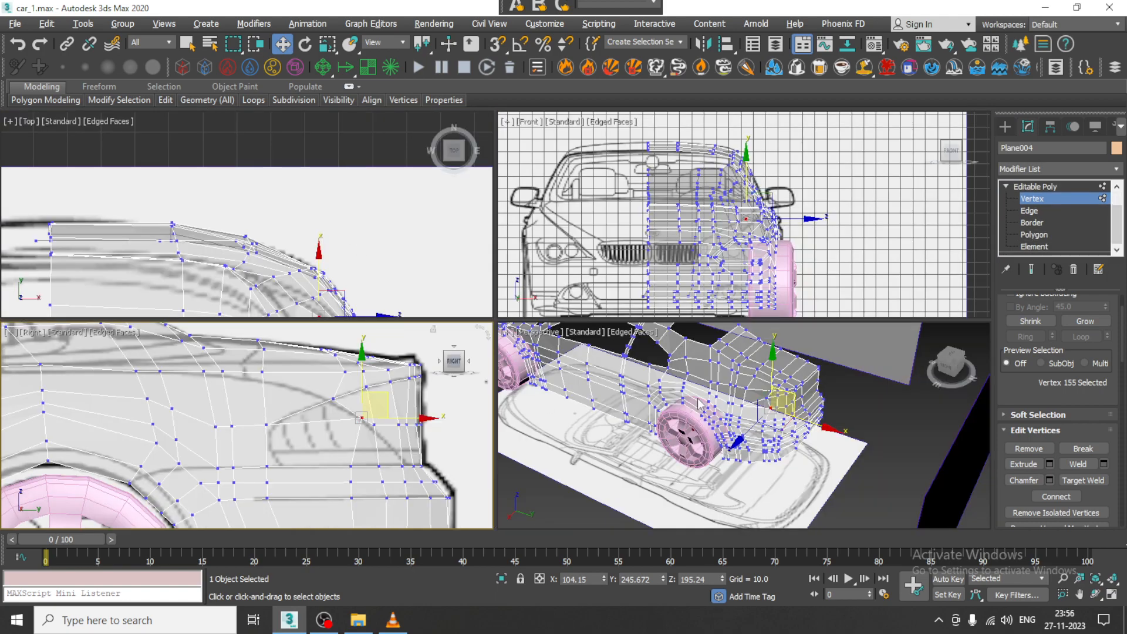
pyautogui.hotkey('alt', 'w')
pyautogui.moveTo(699, 404); pyautogui.dragTo(509, 261, button='middle')
pyautogui.hotkey('alt', 'x')
pyautogui.scroll(3, 517, 282)
pyautogui.moveTo(510, 260); pyautogui.dragTo(570, 313, button='middle')
pyautogui.keyDown('alt'); pyautogui.moveTo(569, 313); pyautogui.dragTo(512, 312, button='middle'); pyautogui.keyUp('alt')
pyautogui.click(533, 268)
pyautogui.keyDown('alt'); pyautogui.moveTo(533, 267); pyautogui.dragTo(492, 294, button='middle'); pyautogui.keyUp('alt')
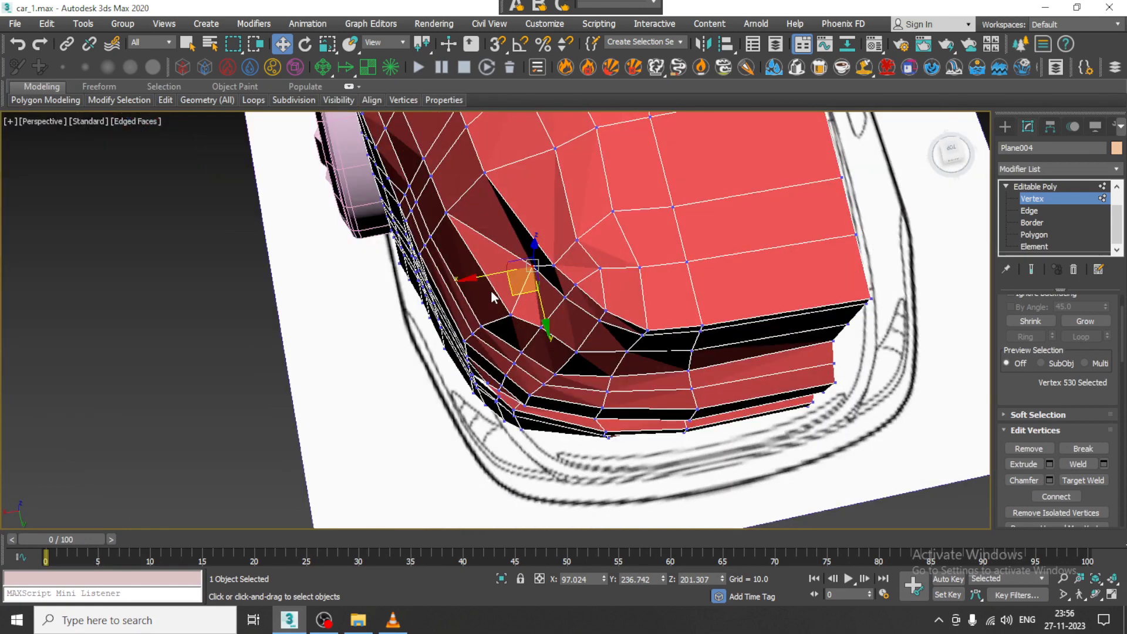
pyautogui.moveTo(495, 272); pyautogui.dragTo(474, 272)
pyautogui.keyDown('alt'); pyautogui.moveTo(576, 247); pyautogui.dragTo(734, 238, button='middle'); pyautogui.keyUp('alt')
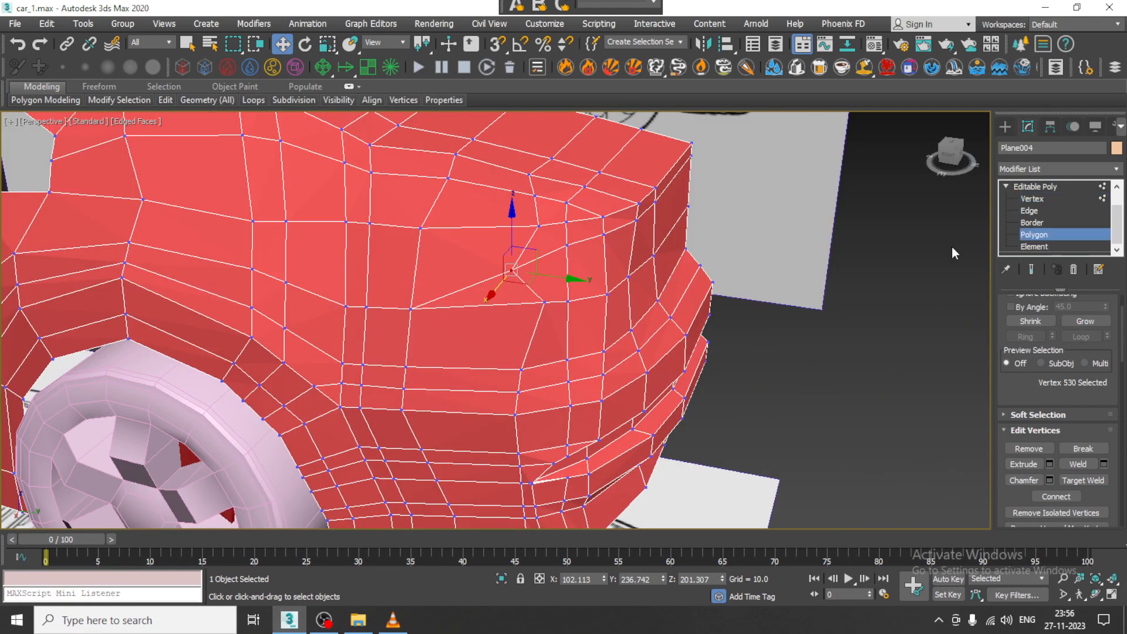
# At polygon level, select four adjacent polygons inside the taillight outline in the side view.
pyautogui.click(490, 259)
pyautogui.hotkey('alt', 'w')
pyautogui.hotkey('alt', 'x')
pyautogui.moveTo(387, 413); pyautogui.dragTo(383, 405, button='middle')
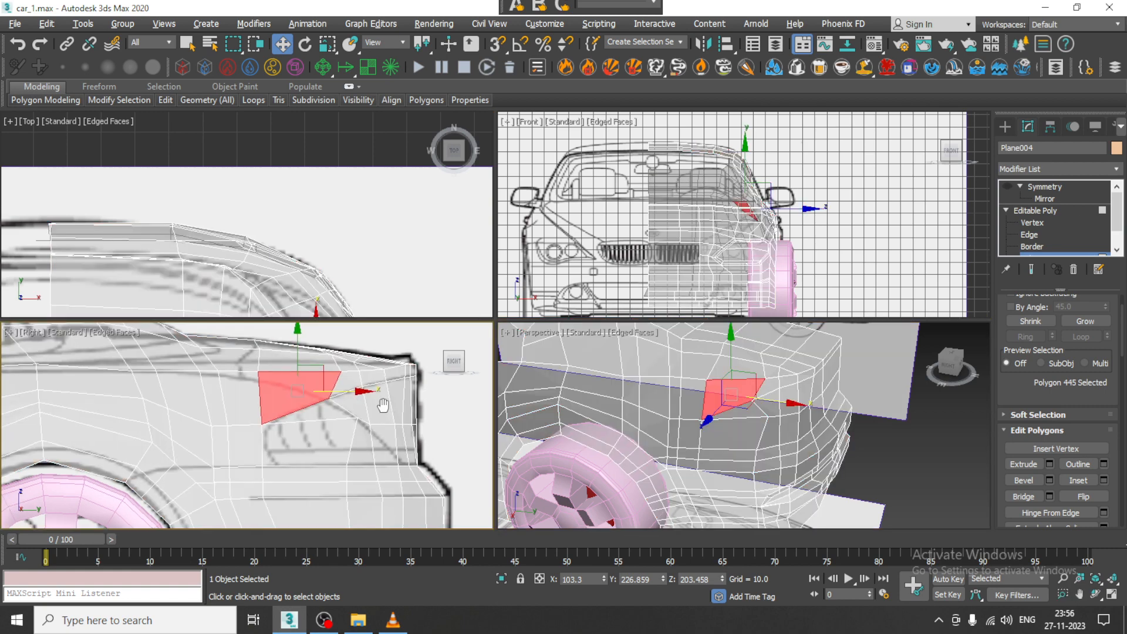
pyautogui.hotkey('alt', 'w')
pyautogui.click(578, 364)
pyautogui.keyDown('ctrl'); pyautogui.click(627, 308); pyautogui.keyUp('ctrl')
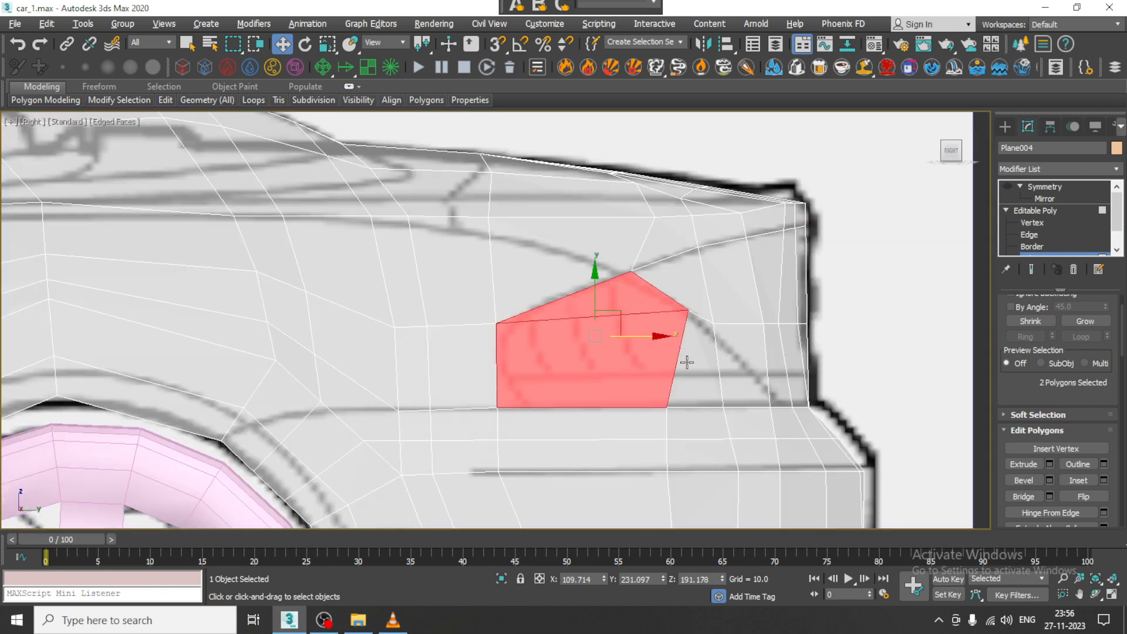
pyautogui.keyDown('ctrl'); pyautogui.click(687, 362); pyautogui.keyUp('ctrl')
pyautogui.keyDown('ctrl'); pyautogui.click(742, 370); pyautogui.keyUp('ctrl')
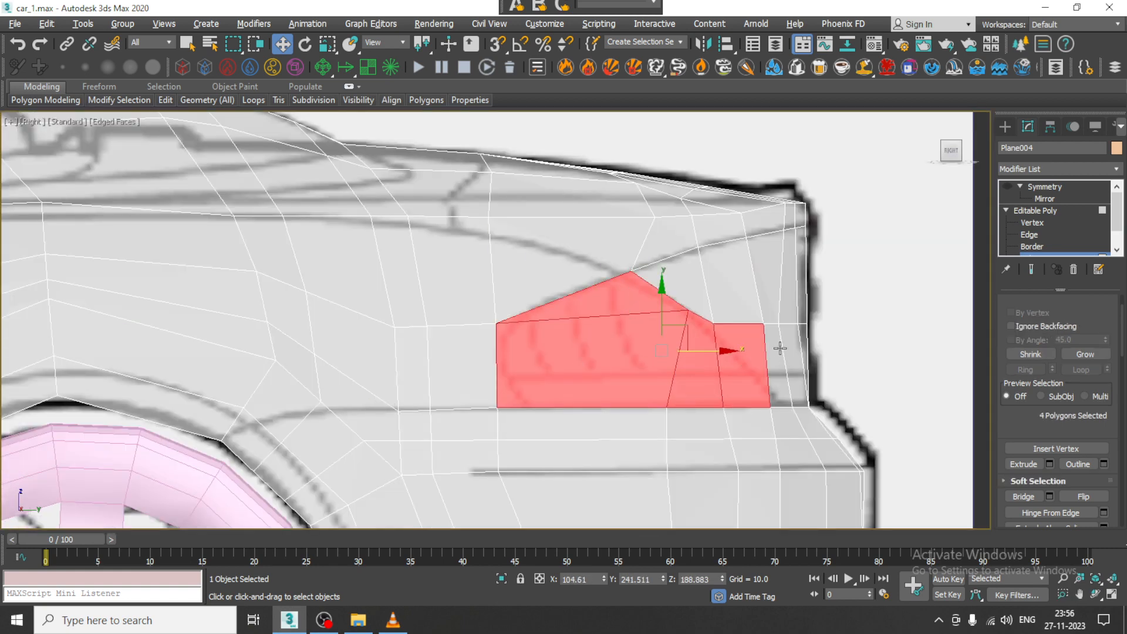
# Move the taillight's rear upper vertex down onto the blueprint's curved line and return to polygon level.
pyautogui.press('1')
pyautogui.moveTo(769, 317); pyautogui.dragTo(759, 343)
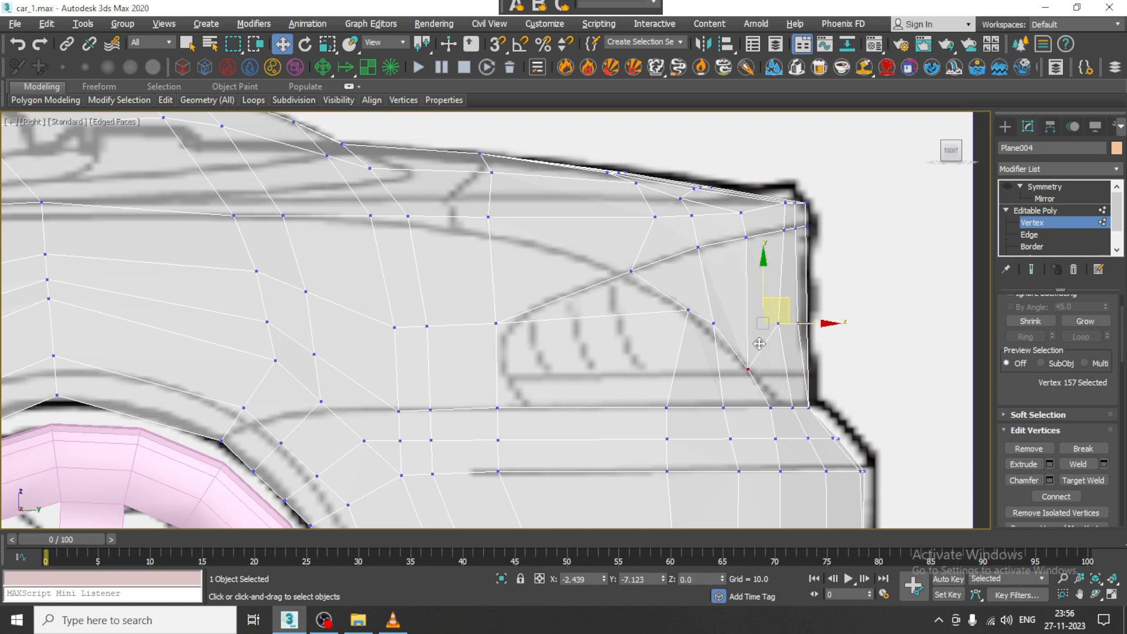
pyautogui.click(1117, 251)
pyautogui.click(1045, 236)
# Add the two polygons above the taillight's curved line to the selection, making six, and maximize the perspective view.
pyautogui.hotkey('alt', 'w')
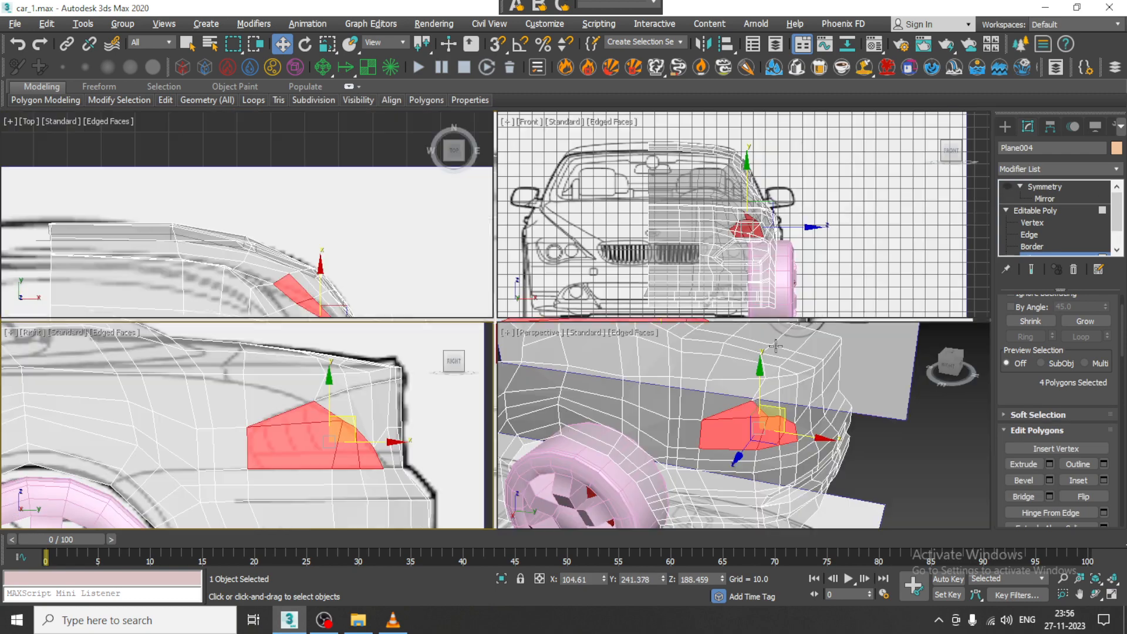
pyautogui.moveTo(775, 348); pyautogui.dragTo(587, 323, button='middle')
pyautogui.hotkey('alt', 'w')
pyautogui.hotkey('alt', 'w')
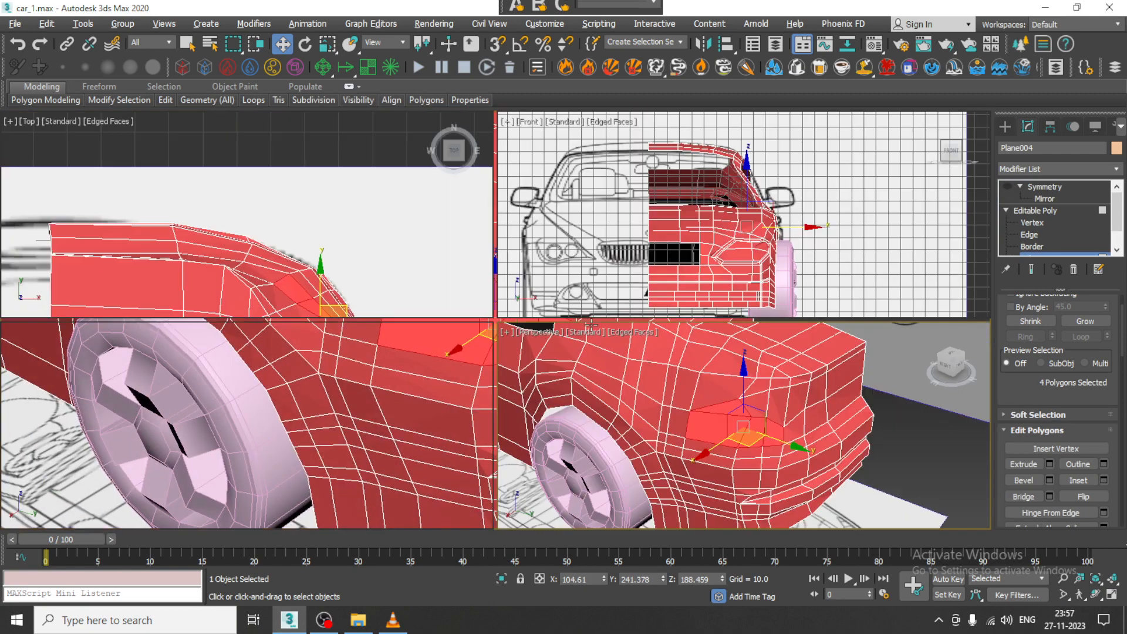
pyautogui.hotkey('alt', 'x')
pyautogui.scroll(4, 364, 238)
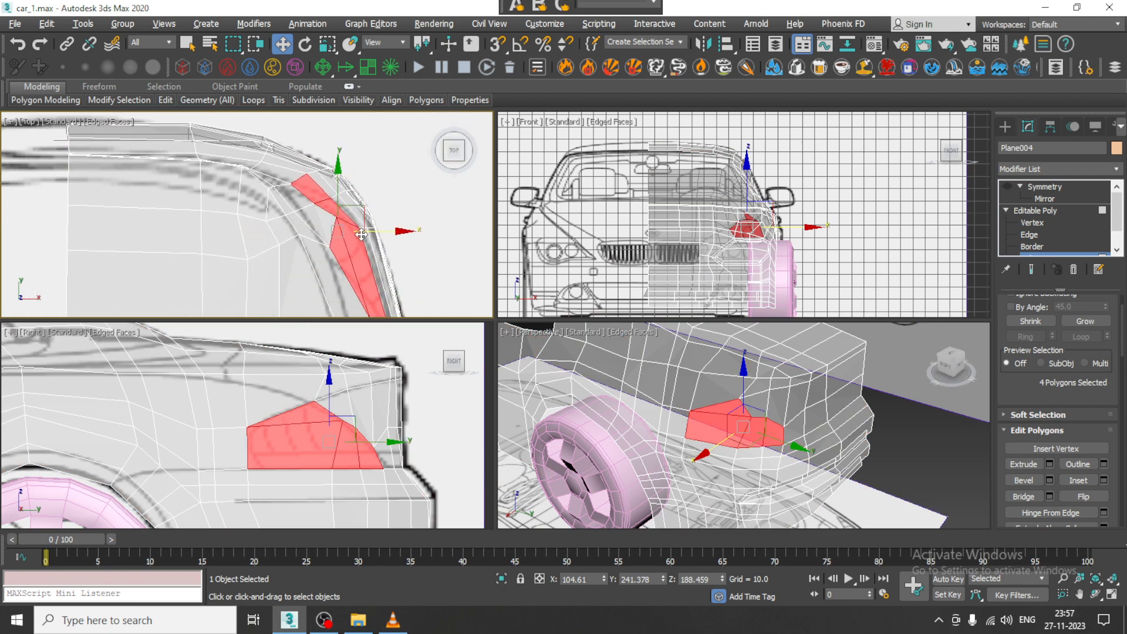
pyautogui.scroll(3, 362, 235)
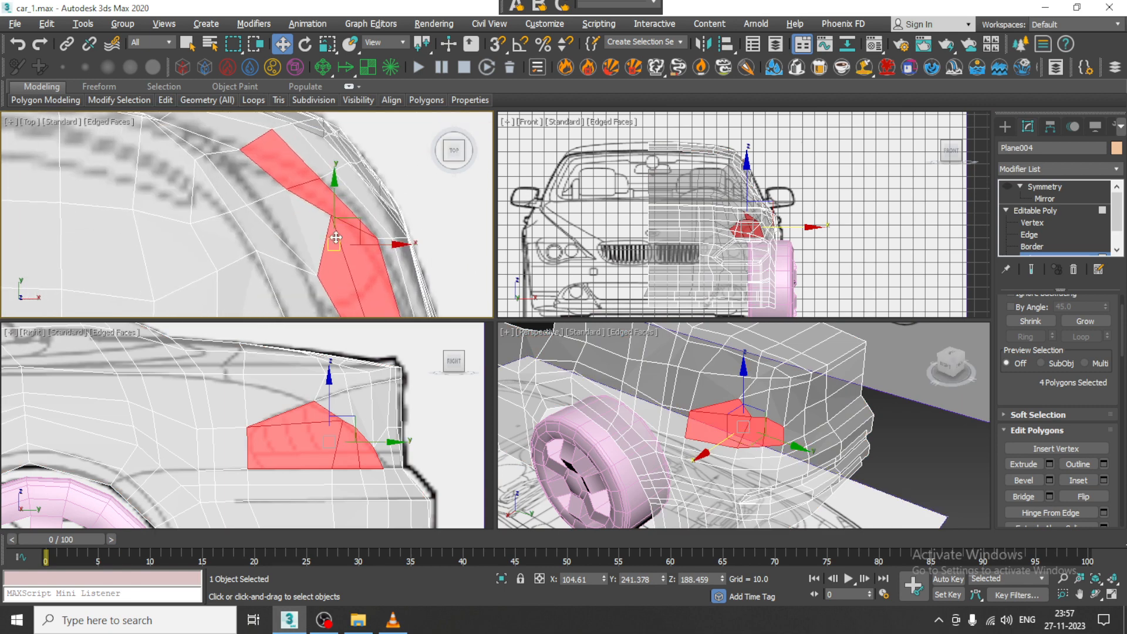
pyautogui.keyDown('ctrl'); pyautogui.click(315, 235); pyautogui.keyUp('ctrl')
pyautogui.moveTo(757, 385); pyautogui.dragTo(744, 388, button='middle')
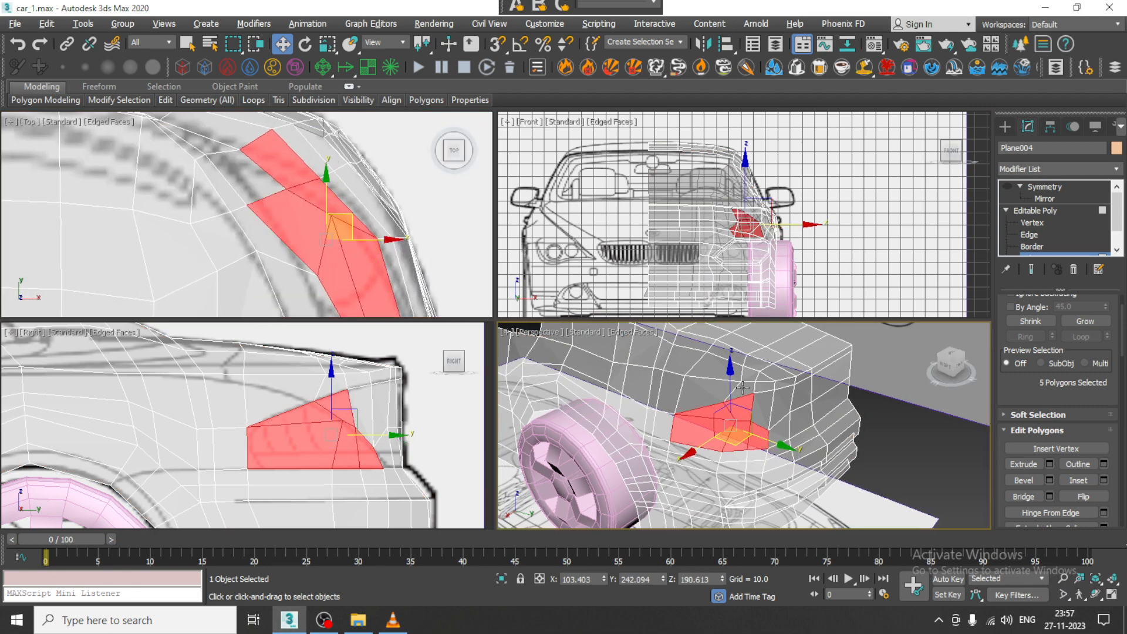
pyautogui.keyDown('ctrl'); pyautogui.click(761, 412); pyautogui.keyUp('ctrl')
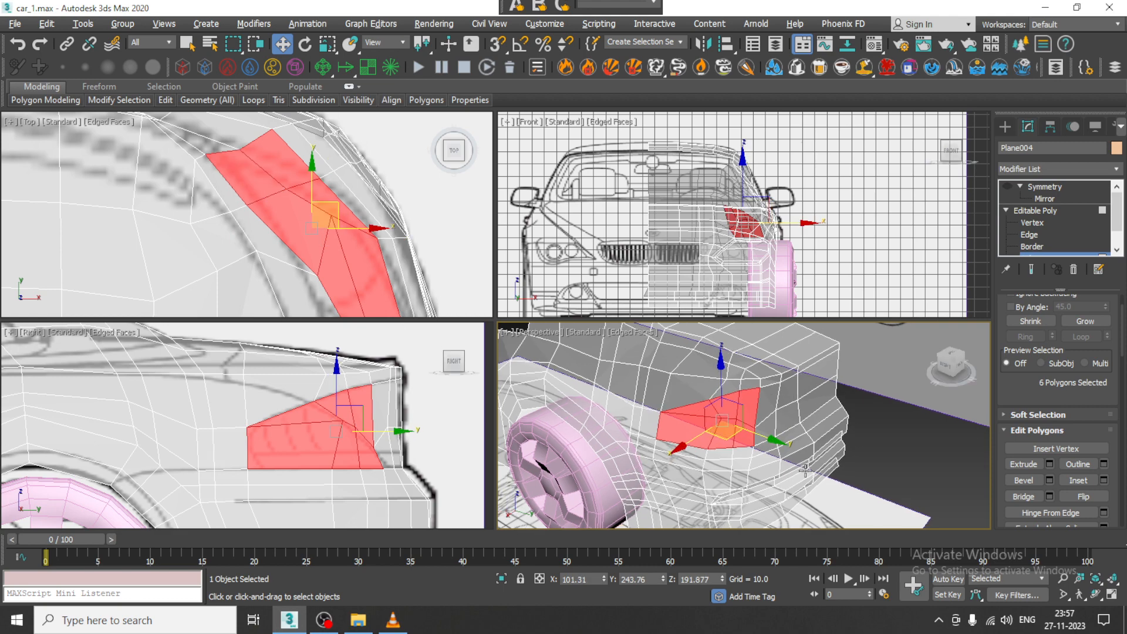
pyautogui.hotkey('alt', 'w')
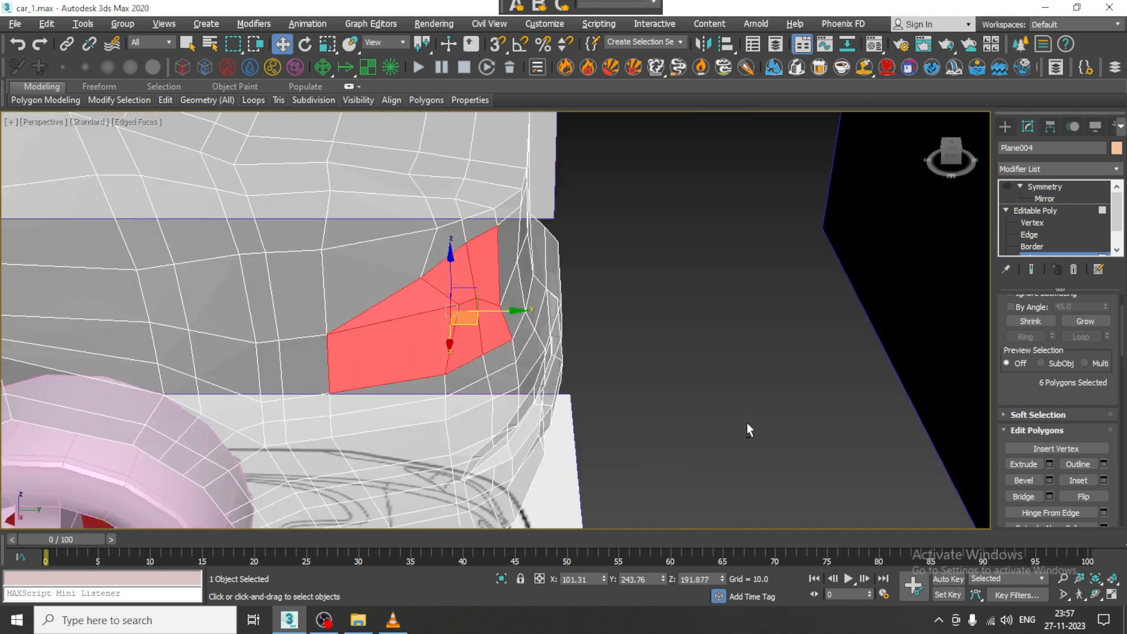
# At vertex level, move the middle vertex of the taillight's rear edge to about 99.5 in X and 251.4 in Y.
pyautogui.keyDown('alt'); pyautogui.moveTo(747, 423); pyautogui.dragTo(490, 352, button='middle'); pyautogui.keyUp('alt')
pyautogui.press('1')
pyautogui.click(443, 320)
pyautogui.keyDown('alt'); pyautogui.moveTo(442, 320); pyautogui.dragTo(412, 317, button='middle'); pyautogui.keyUp('alt')
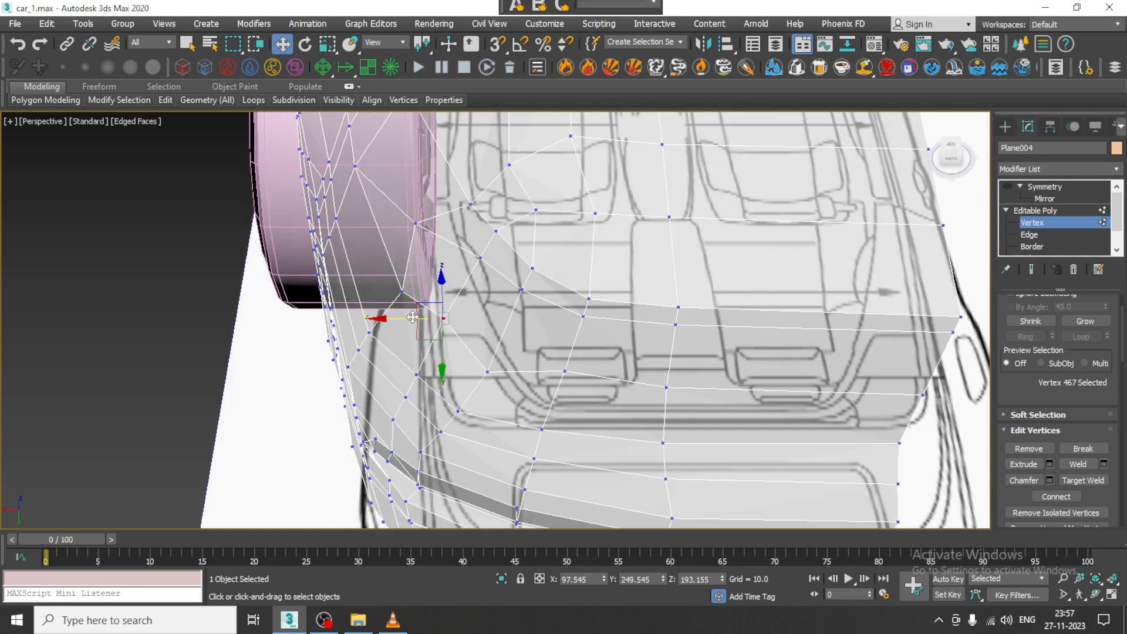
pyautogui.moveTo(396, 319); pyautogui.dragTo(390, 319)
pyautogui.keyDown('alt'); pyautogui.moveTo(390, 319); pyautogui.dragTo(472, 348, button='middle'); pyautogui.keyUp('alt')
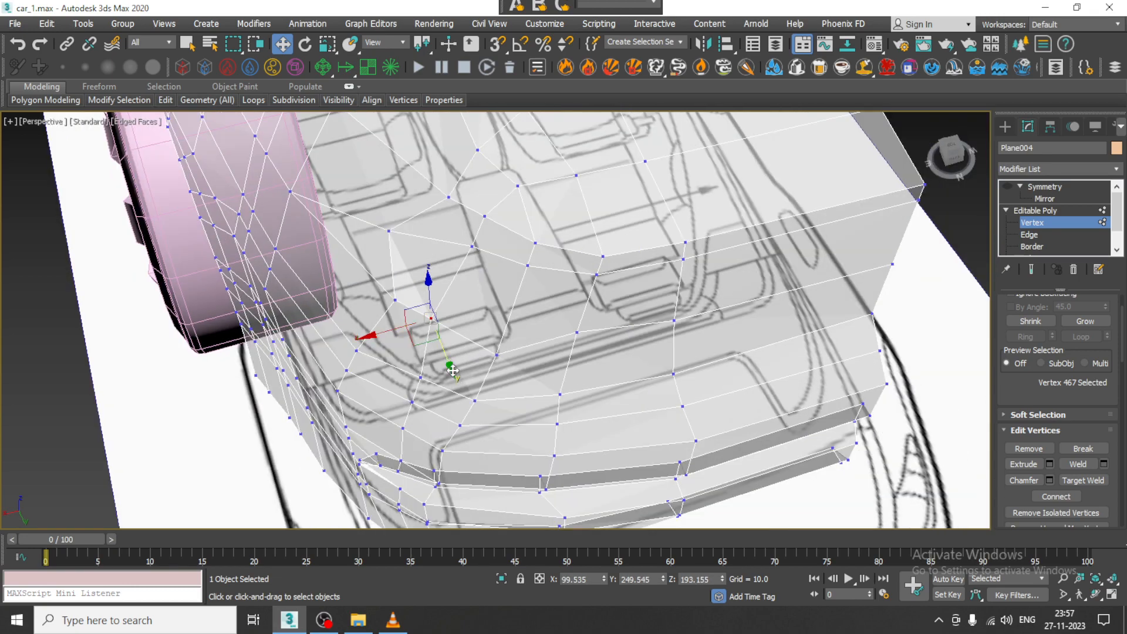
pyautogui.moveTo(451, 367); pyautogui.dragTo(448, 370)
pyautogui.keyDown('alt'); pyautogui.moveTo(448, 370); pyautogui.dragTo(411, 326, button='middle'); pyautogui.keyUp('alt')
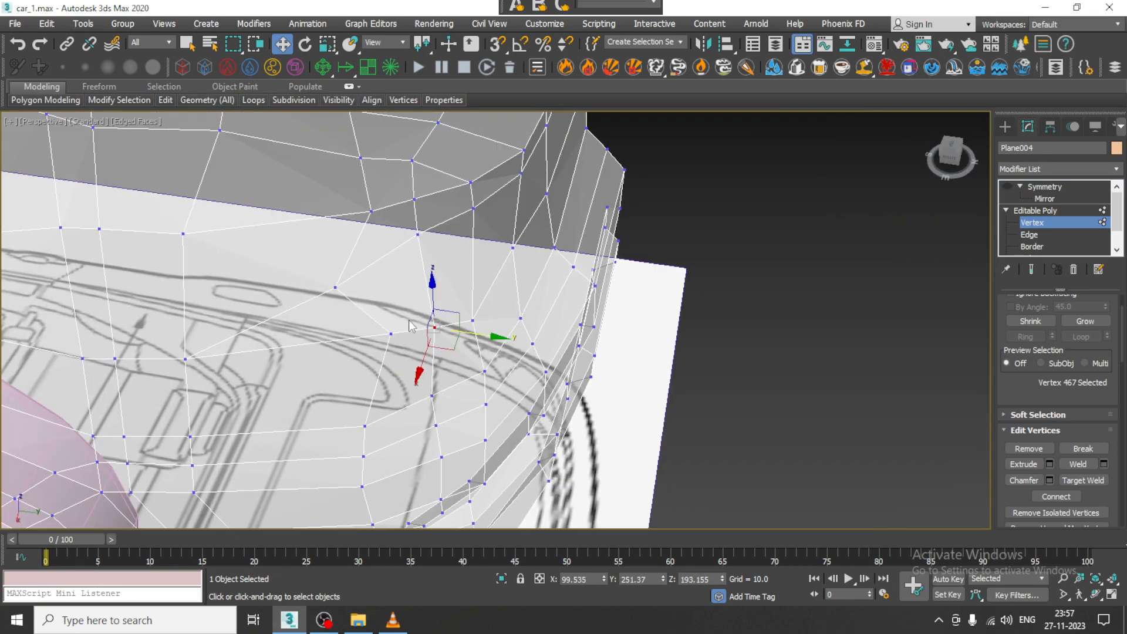
# Move the neighbouring vertex inside the taillight to about X 106.1, Y 244.4, Z 195.2, and return to polygon level.
pyautogui.click(391, 335)
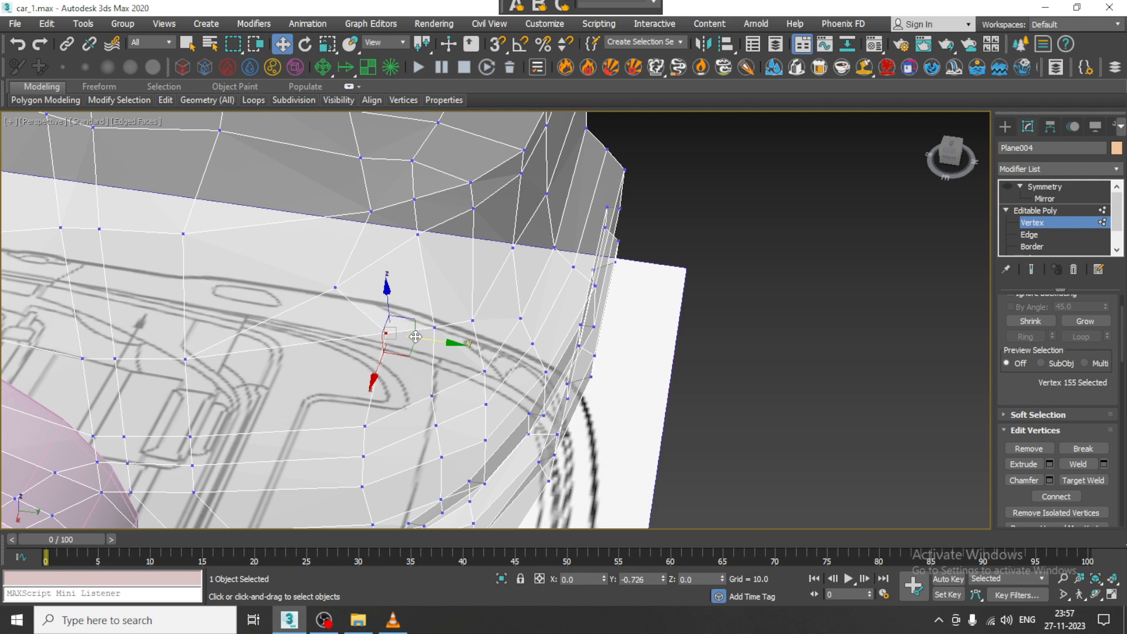
pyautogui.moveTo(416, 337); pyautogui.dragTo(406, 343)
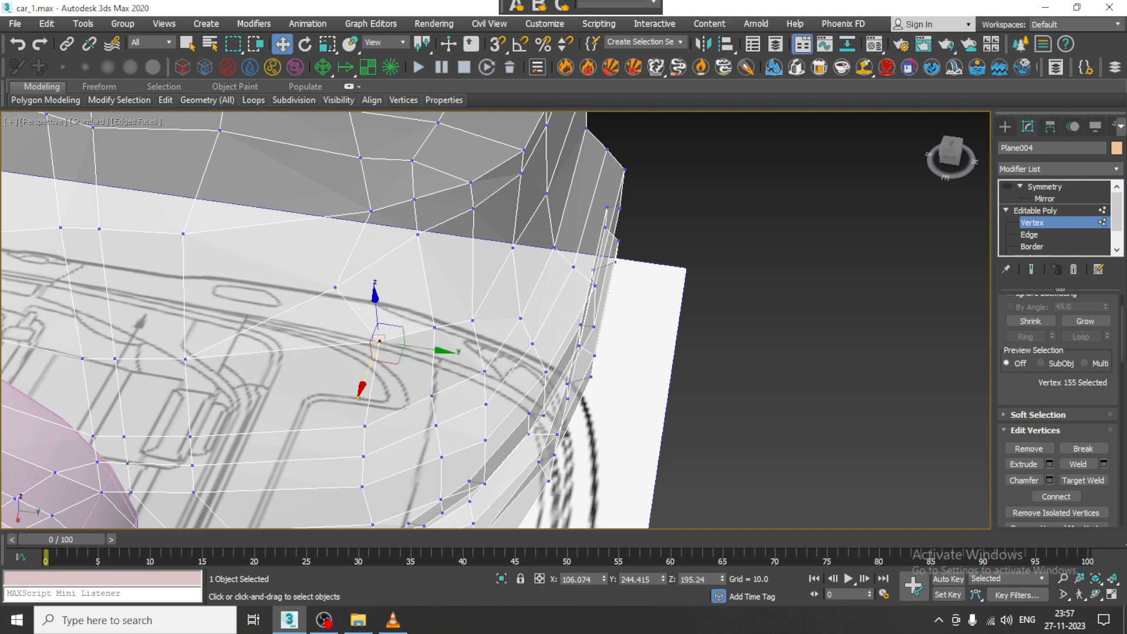
pyautogui.click(1118, 251)
pyautogui.click(1117, 250)
pyautogui.click(1043, 237)
pyautogui.keyDown('alt'); pyautogui.moveTo(406, 341); pyautogui.dragTo(587, 328, button='middle'); pyautogui.keyUp('alt')
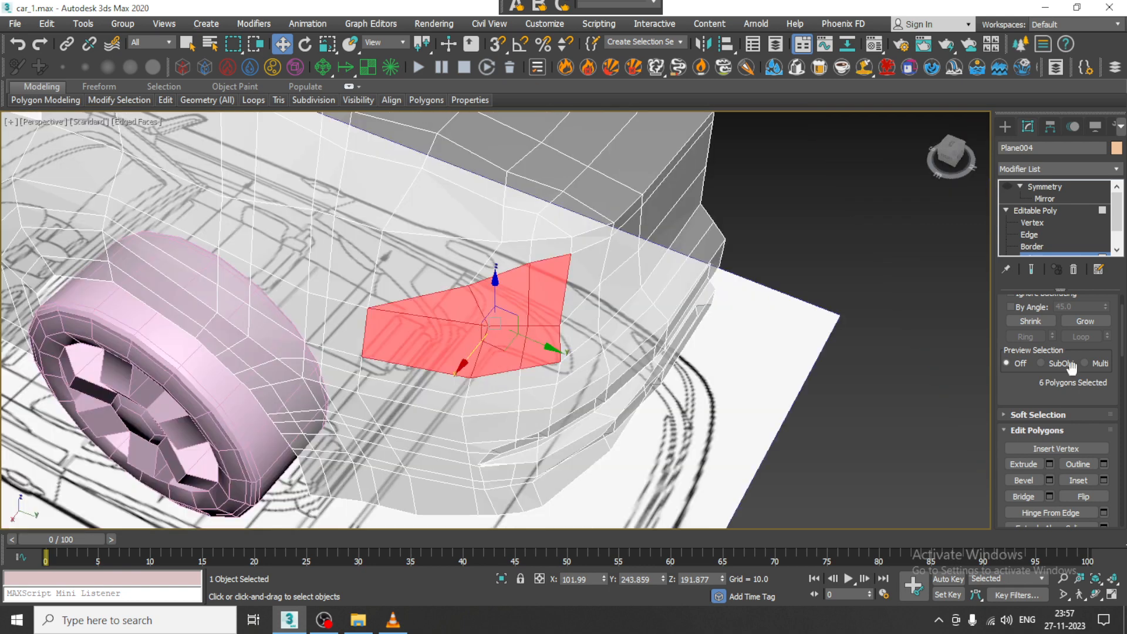
# Inset the six selected taillight polygons by about 1.6.
pyautogui.click(1104, 480)
pyautogui.moveTo(509, 352); pyautogui.dragTo(508, 354)
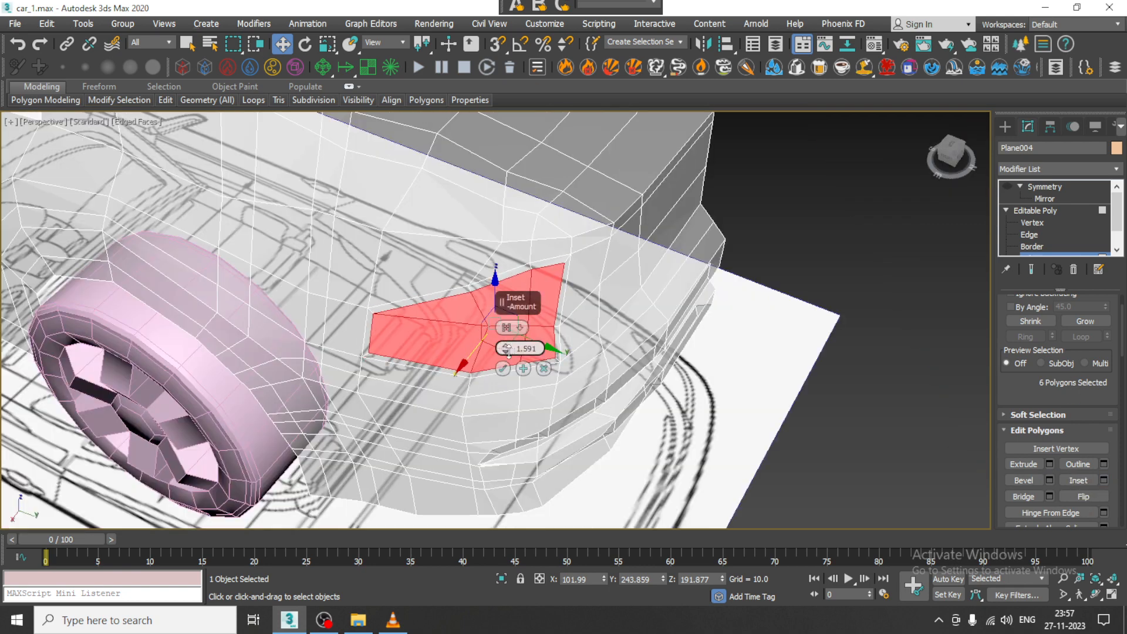
pyautogui.click(507, 371)
# Turn off see-through display and bevel the taillight polygons about 0.55 deep with an outline of about -1.7.
pyautogui.keyDown('alt'); pyautogui.moveTo(509, 359); pyautogui.dragTo(544, 312, button='middle'); pyautogui.keyUp('alt')
pyautogui.hotkey('alt', 'x')
pyautogui.scroll(3, 565, 321)
pyautogui.moveTo(544, 312); pyautogui.dragTo(599, 303, button='middle')
pyautogui.click(1050, 480)
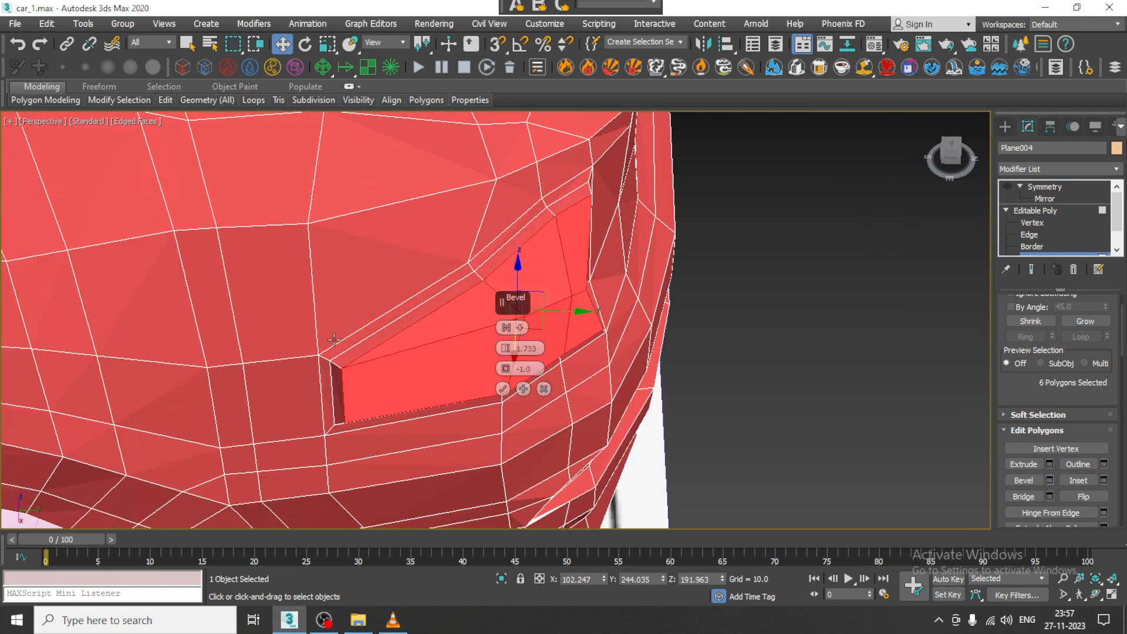
pyautogui.moveTo(511, 355); pyautogui.dragTo(512, 373)
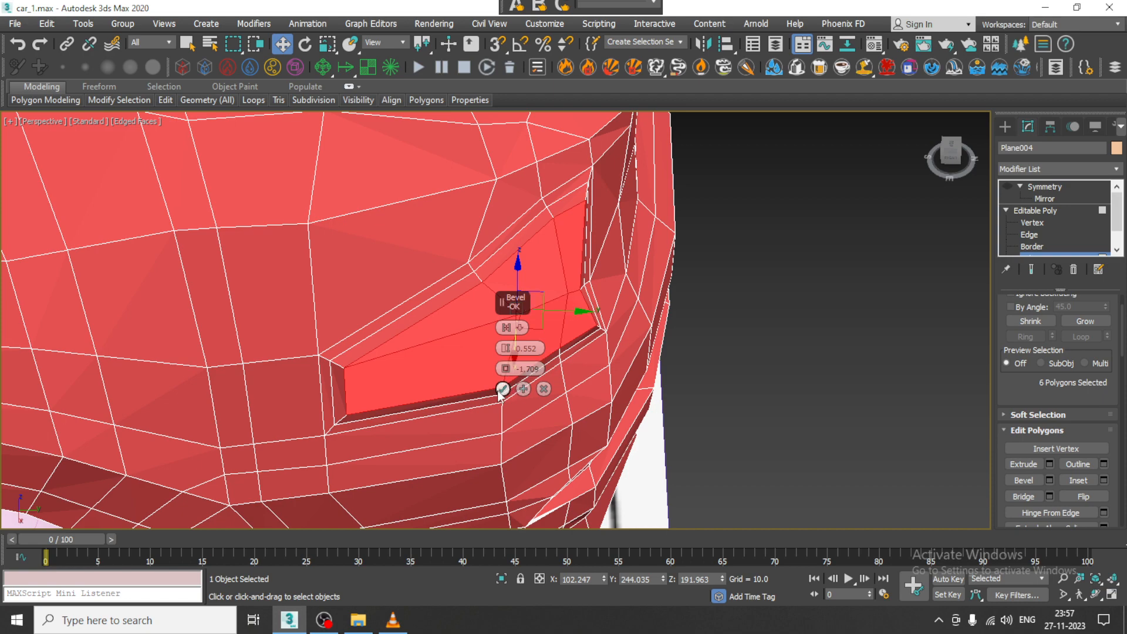
pyautogui.click(502, 391)
# Preview the body with NURMS smoothing to inspect the taillight recess, and switch the smoothing off again.
pyautogui.scroll(-2, 649, 358)
pyautogui.keyDown('alt'); pyautogui.moveTo(648, 349); pyautogui.dragTo(593, 325, button='middle'); pyautogui.keyUp('alt')
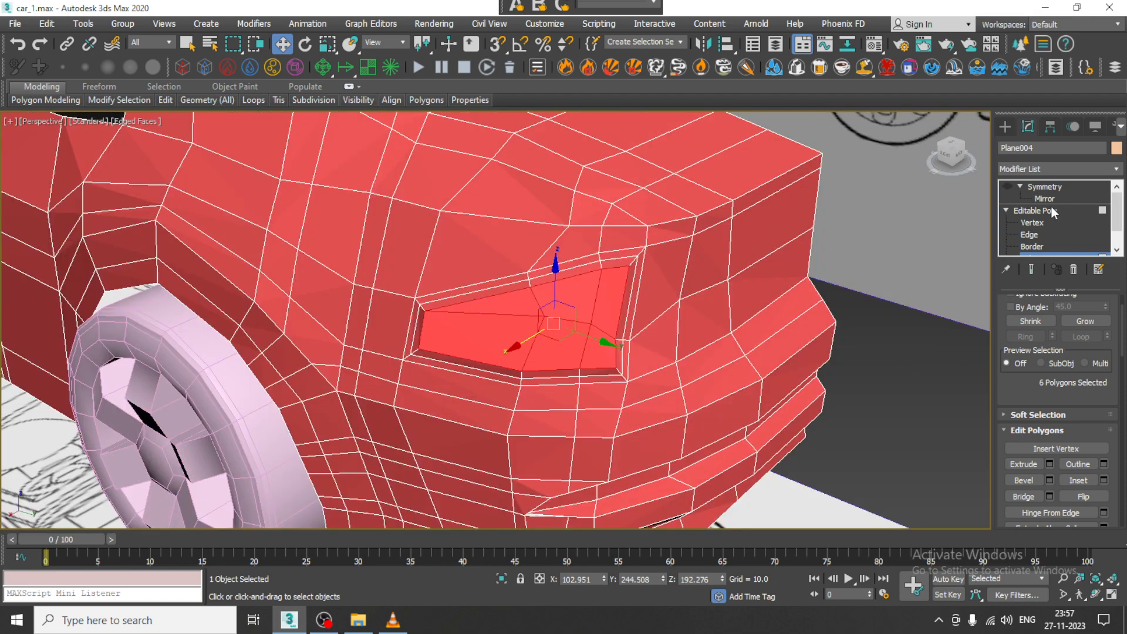
pyautogui.click(1051, 211)
pyautogui.rightClick(580, 295)
pyautogui.click(554, 147)
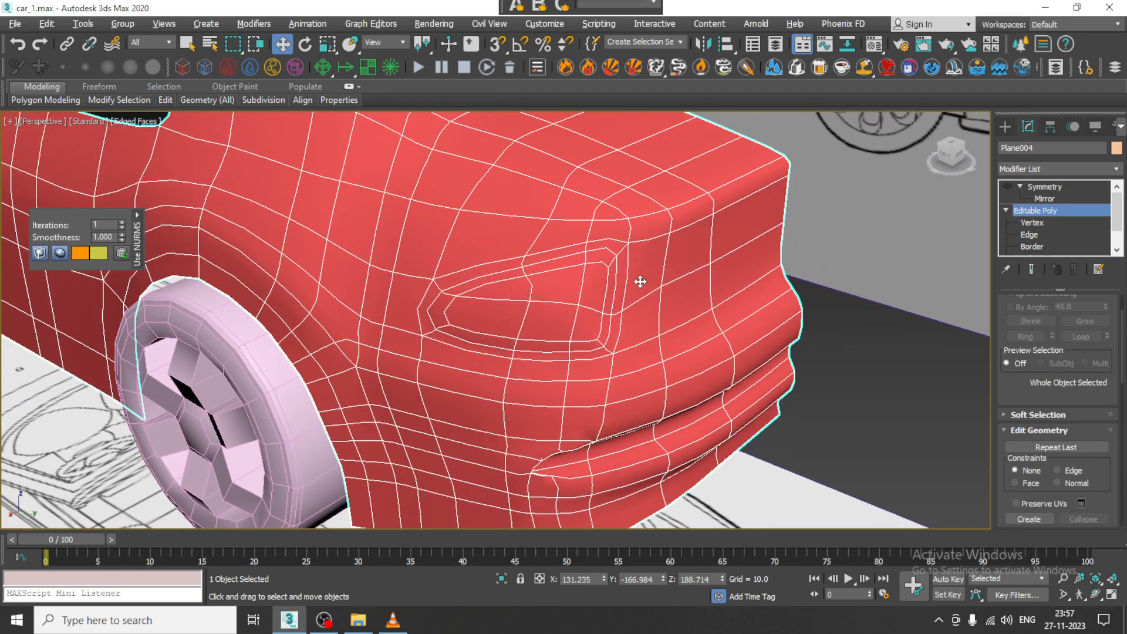
pyautogui.keyDown('alt'); pyautogui.moveTo(640, 281); pyautogui.dragTo(667, 284, button='middle'); pyautogui.keyUp('alt')
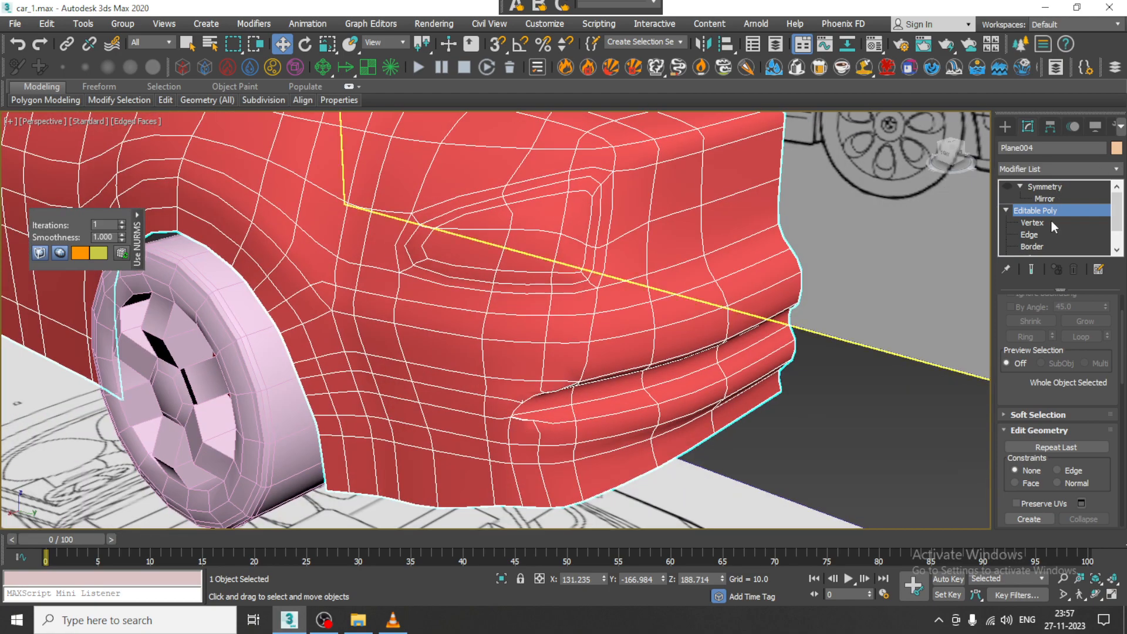
pyautogui.rightClick(587, 245)
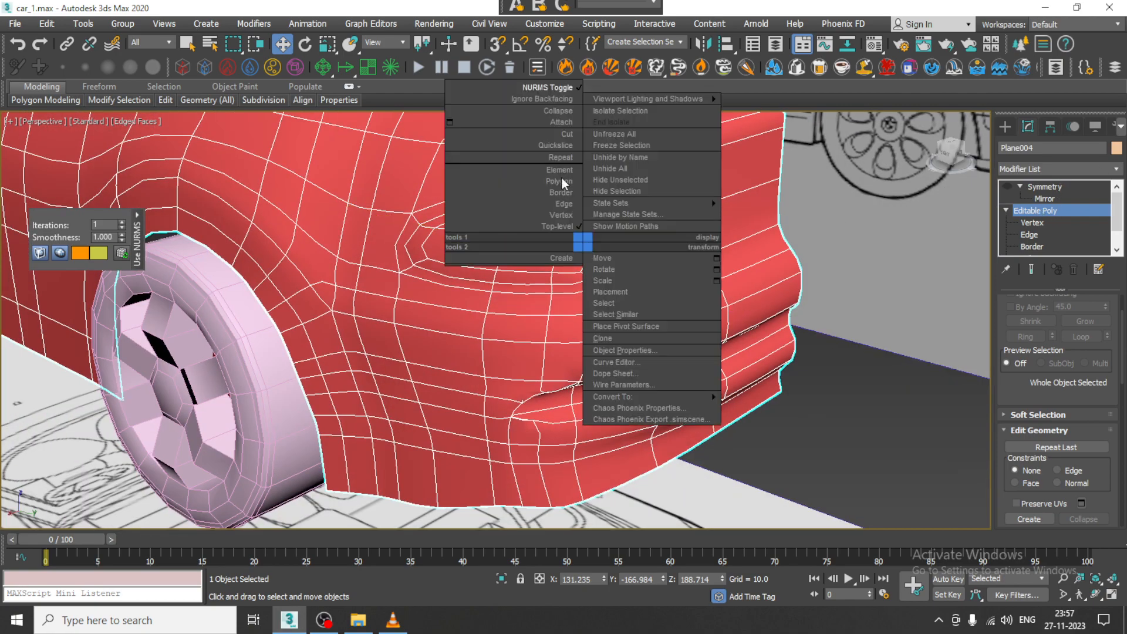
pyautogui.click(558, 91)
# Add supporting edge loops with Swift Loop around the taillight's outer border and the recess's inner edge.
pyautogui.scroll(-2, 558, 123)
pyautogui.keyDown('alt'); pyautogui.moveTo(558, 135); pyautogui.dragTo(567, 253, button='middle'); pyautogui.keyUp('alt')
pyautogui.scroll(3, 679, 262)
pyautogui.scroll(3, 624, 261)
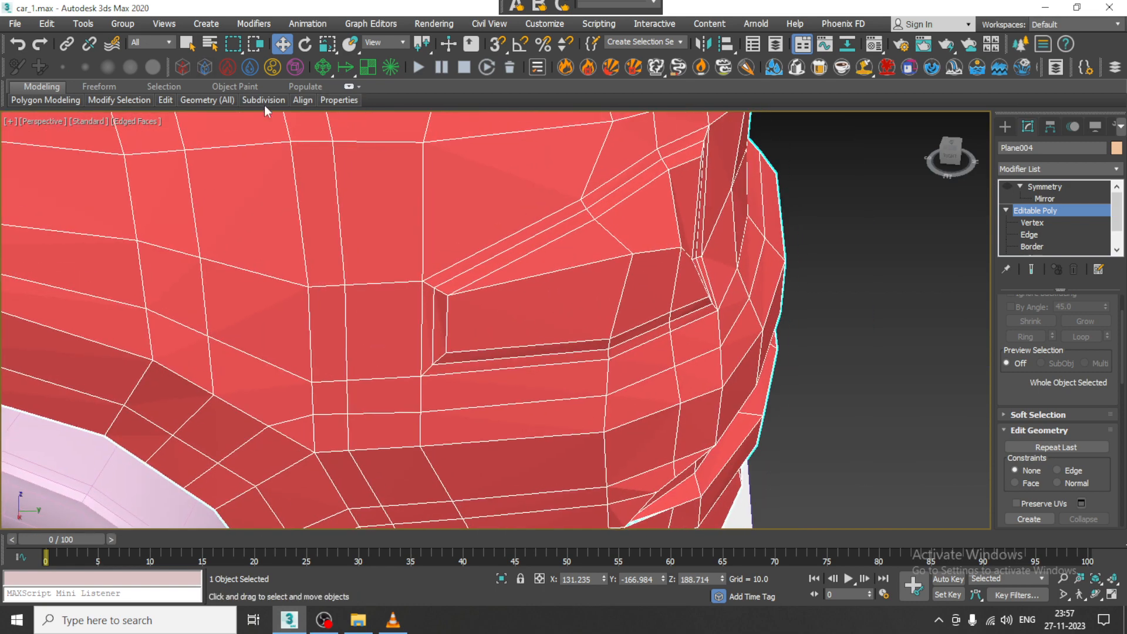
pyautogui.click(51, 86)
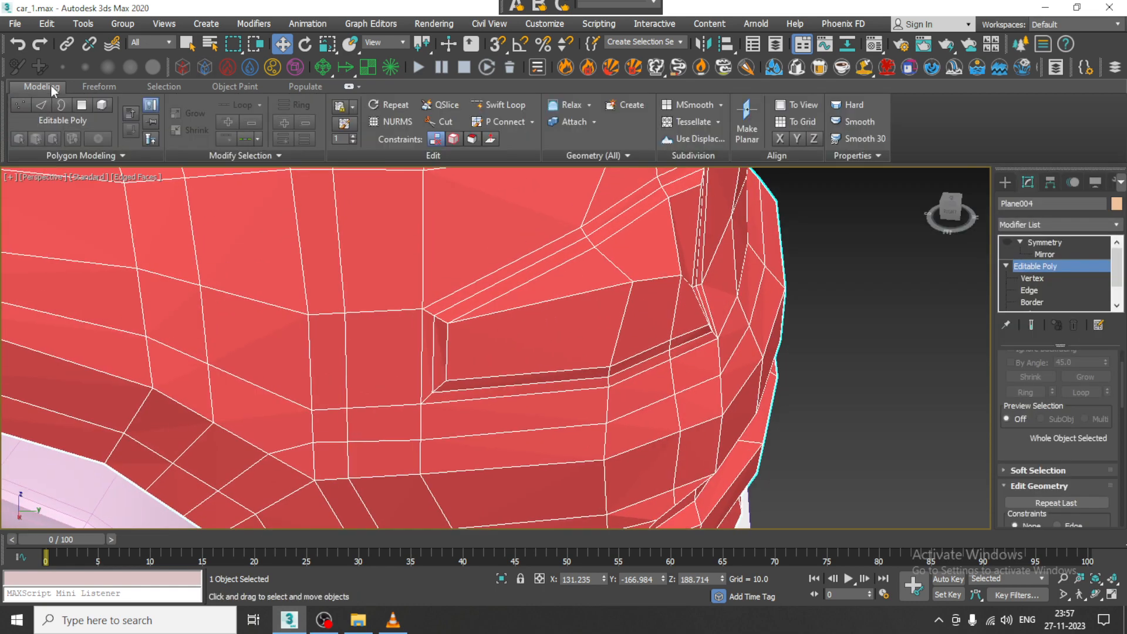
pyautogui.click(503, 107)
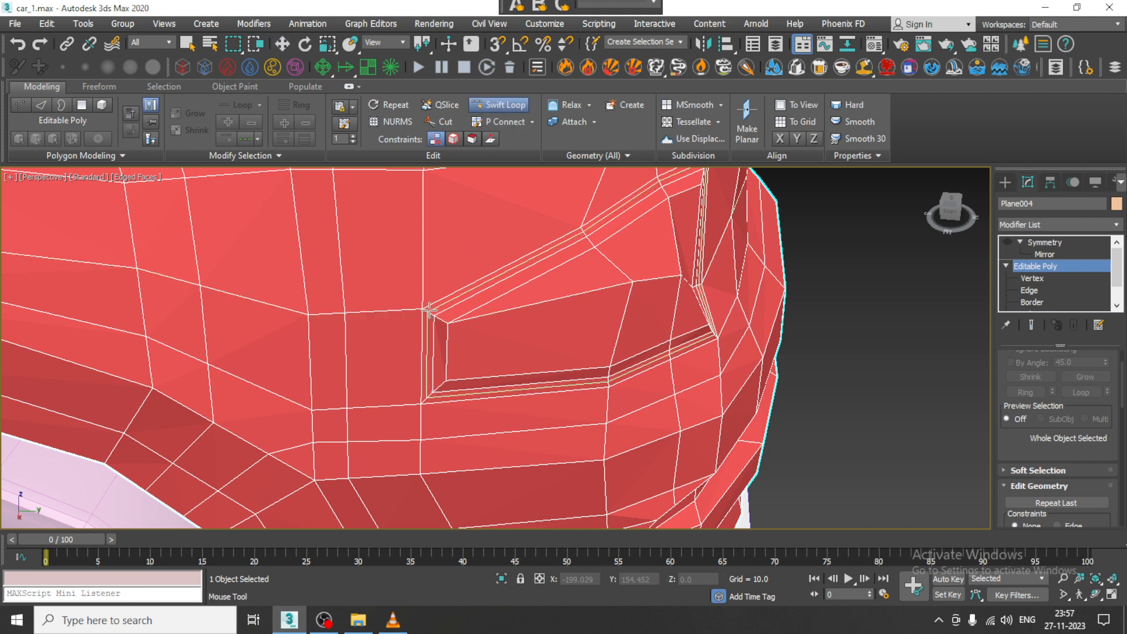
pyautogui.scroll(2, 454, 299)
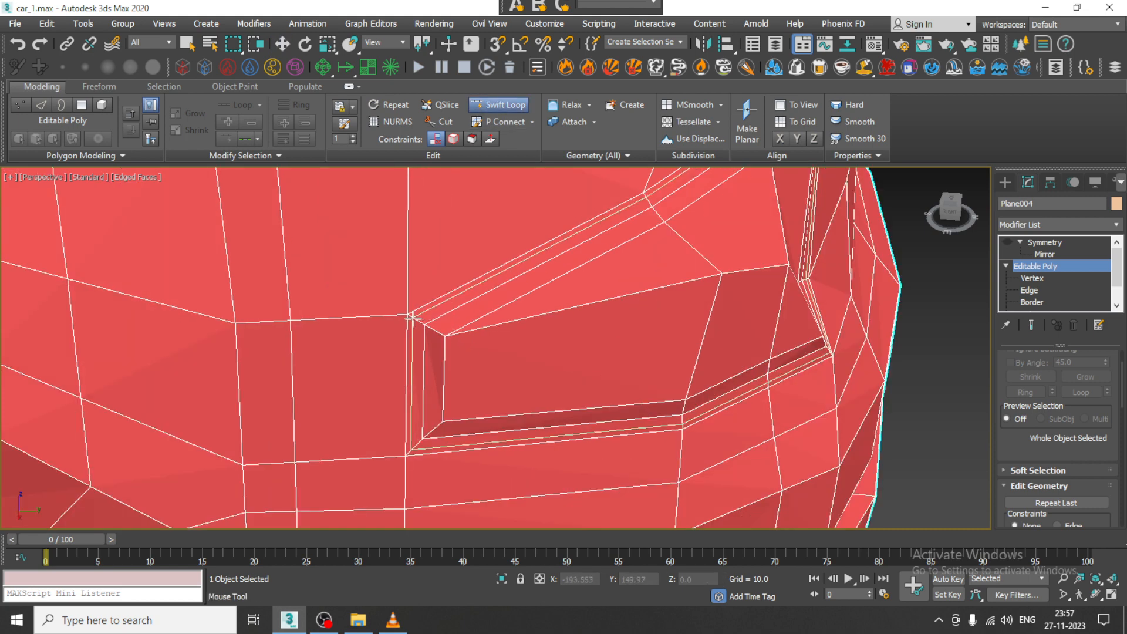
pyautogui.rightClick(448, 333)
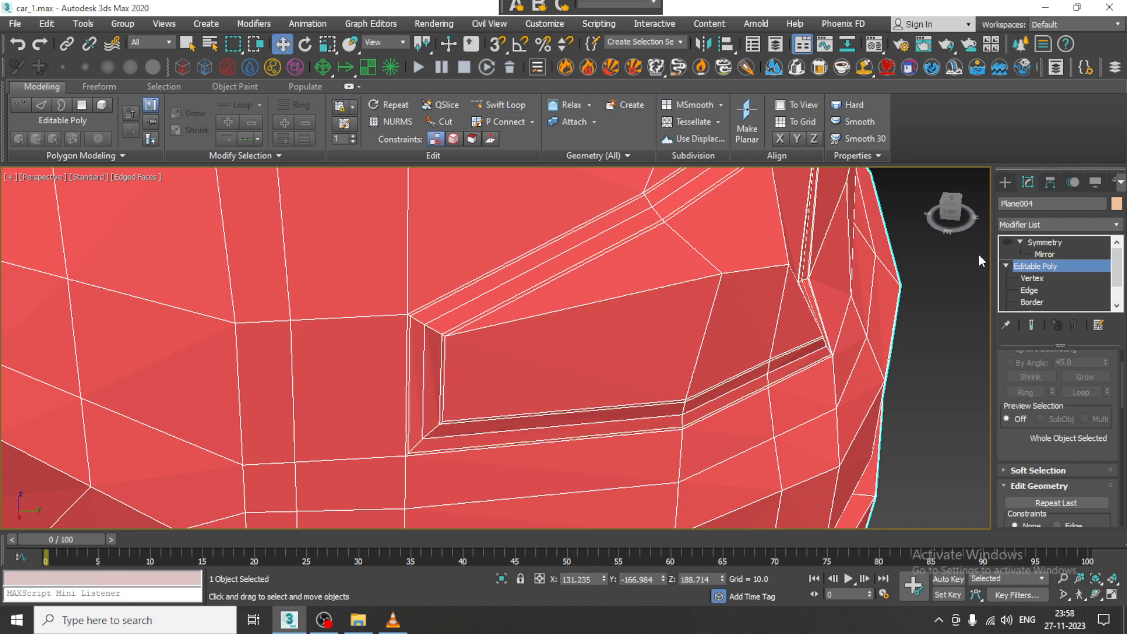
# Check the sharpened taillight edges and rear bumper under NURMS smoothing, and return to the unsmoothed mesh.
pyautogui.press('4')
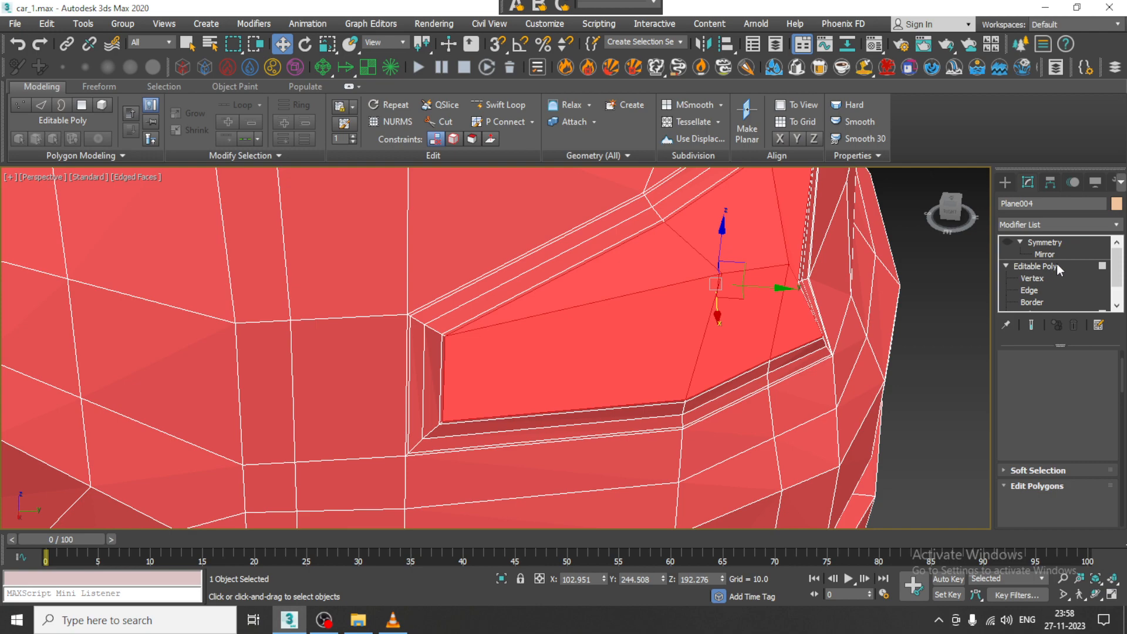
pyautogui.click(1057, 264)
pyautogui.rightClick(583, 355)
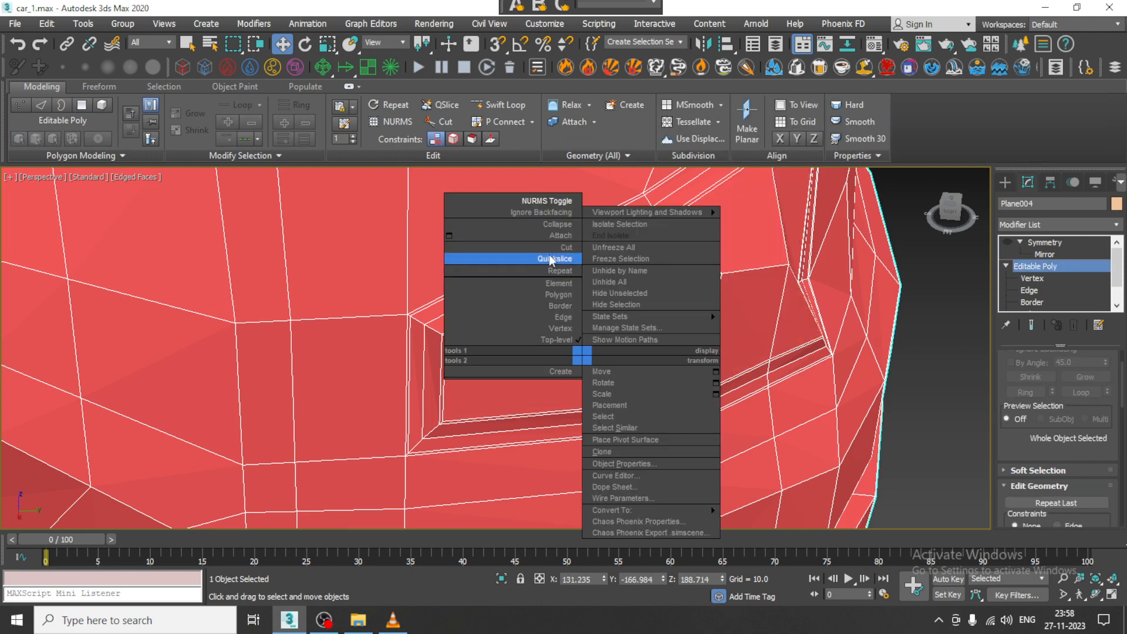
pyautogui.click(554, 202)
pyautogui.scroll(-3, 628, 276)
pyautogui.scroll(6, 554, 231)
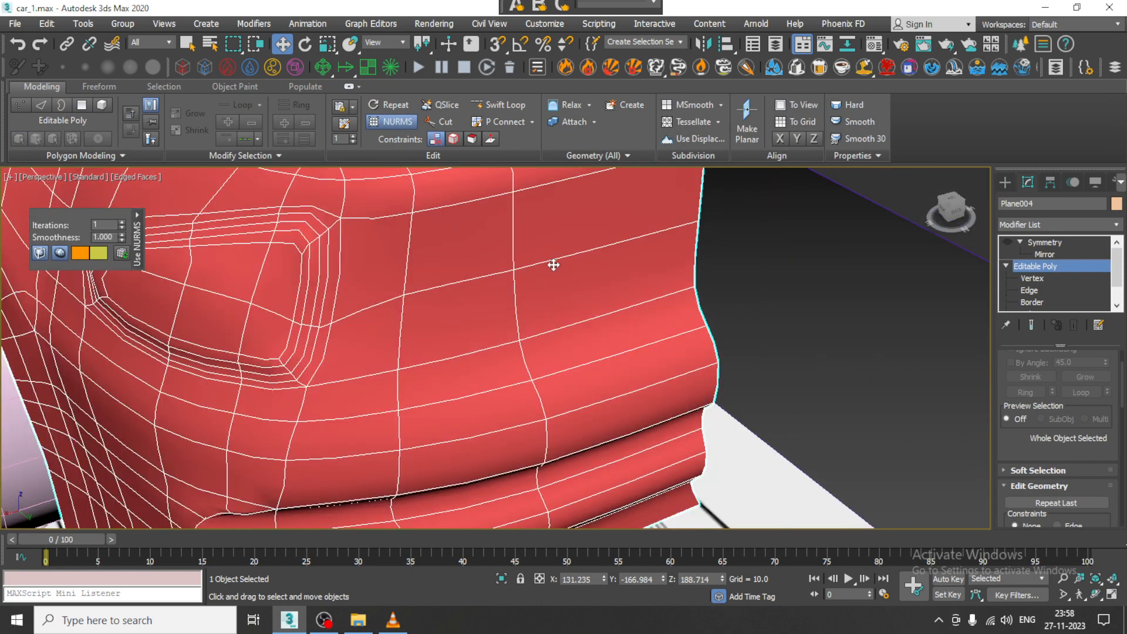
pyautogui.scroll(-5, 574, 297)
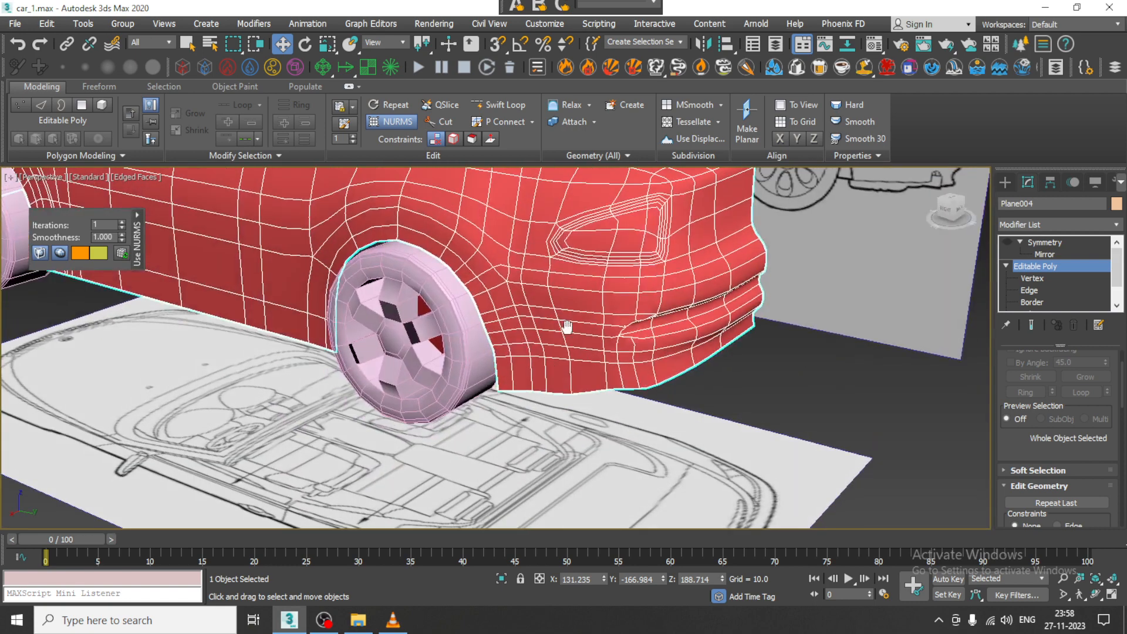
pyautogui.rightClick(640, 285)
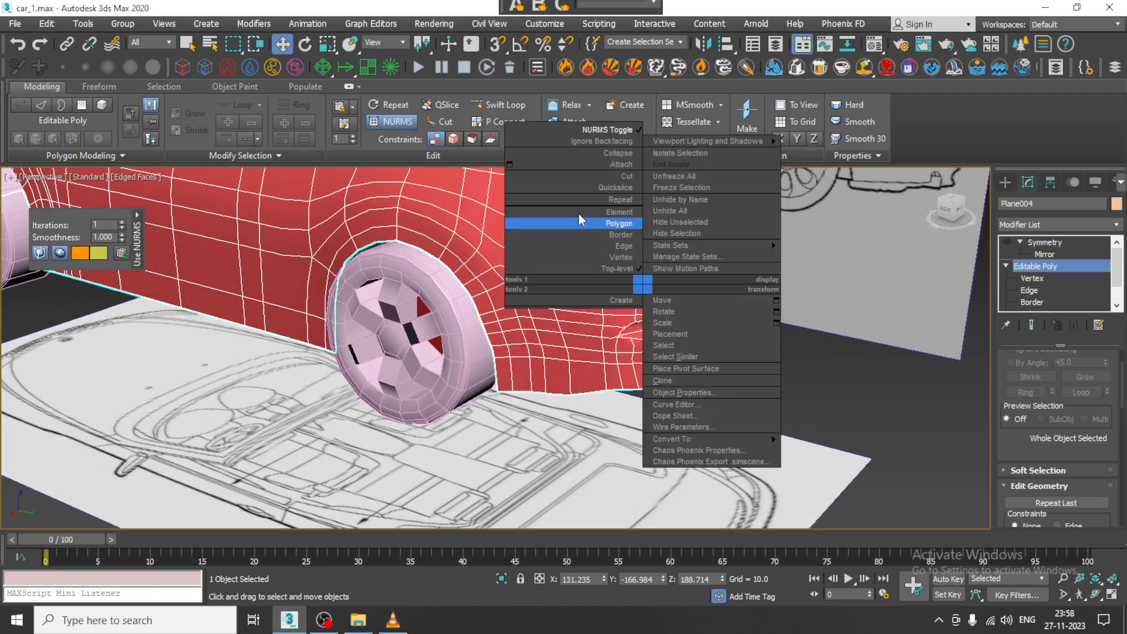
pyautogui.click(622, 131)
# Isolate the car body in the perspective view, facing its rear corner.
pyautogui.scroll(-3, 640, 249)
pyautogui.keyDown('alt'); pyautogui.moveTo(640, 249); pyautogui.dragTo(564, 299, button='middle'); pyautogui.keyUp('alt')
pyautogui.hotkey('alt', 'q')
pyautogui.moveTo(564, 299); pyautogui.dragTo(605, 329, button='middle')
pyautogui.keyDown('alt'); pyautogui.moveTo(605, 329); pyautogui.dragTo(483, 362, button='middle'); pyautogui.keyUp('alt')
pyautogui.scroll(2, 483, 362)
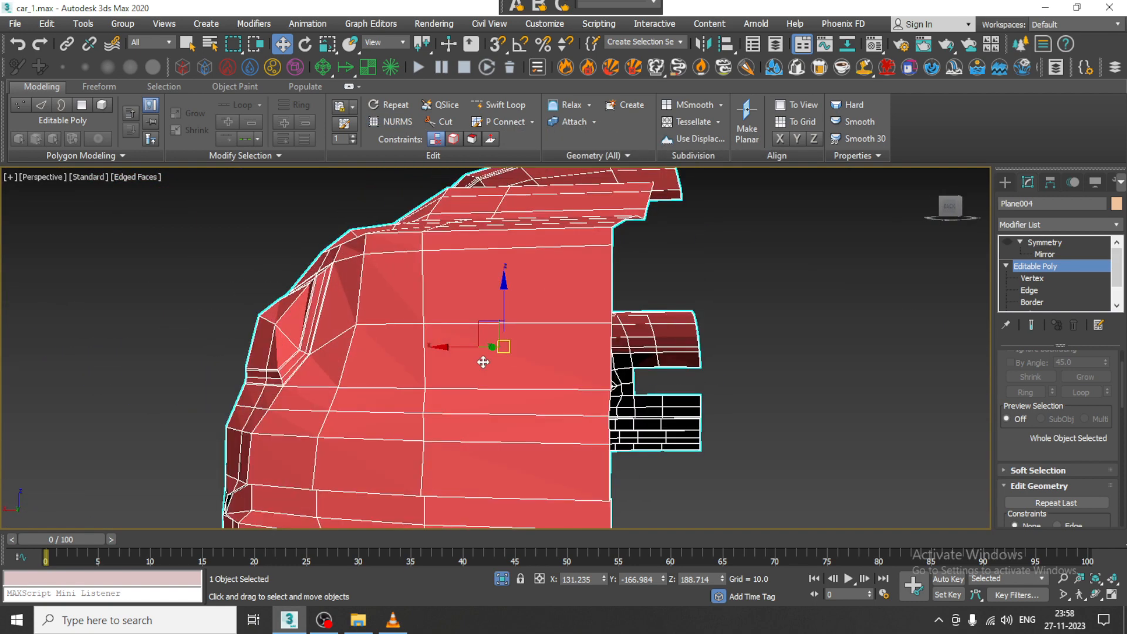
# Examine the rear bumper's outer corner and grooves up close at object and vertex level for gaps in the mesh.
pyautogui.moveTo(472, 285); pyautogui.dragTo(524, 188, button='middle')
pyautogui.scroll(7, 362, 370)
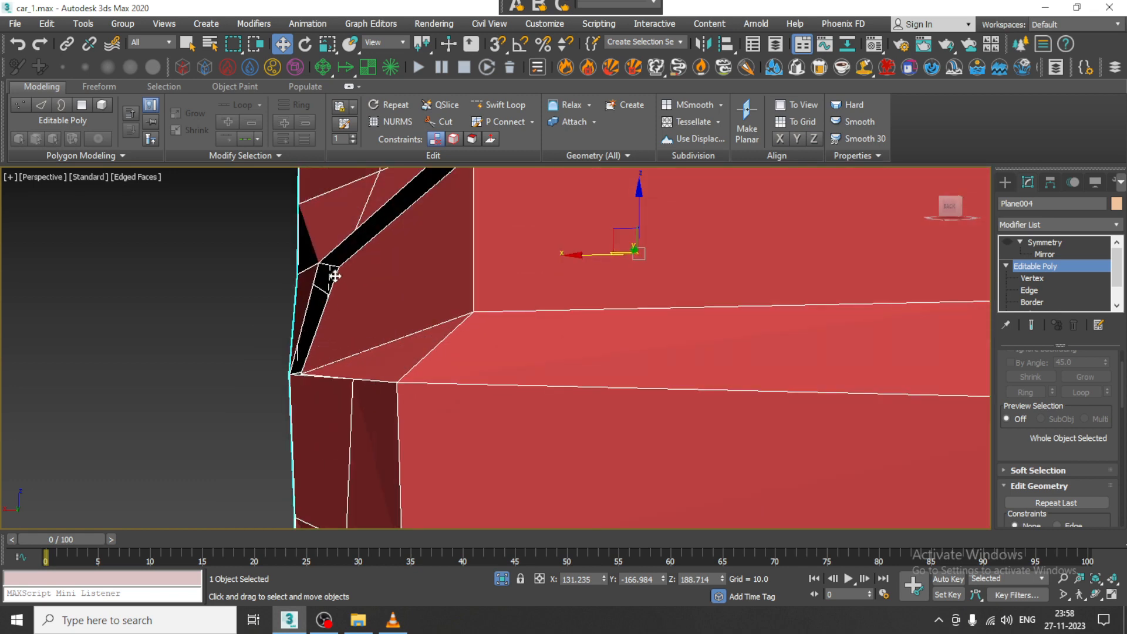
pyautogui.scroll(-2, 417, 264)
pyautogui.moveTo(417, 265); pyautogui.dragTo(511, 334, button='middle')
pyautogui.scroll(-4, 468, 330)
pyautogui.scroll(3, 511, 335)
pyautogui.moveTo(511, 334); pyautogui.dragTo(480, 304, button='middle')
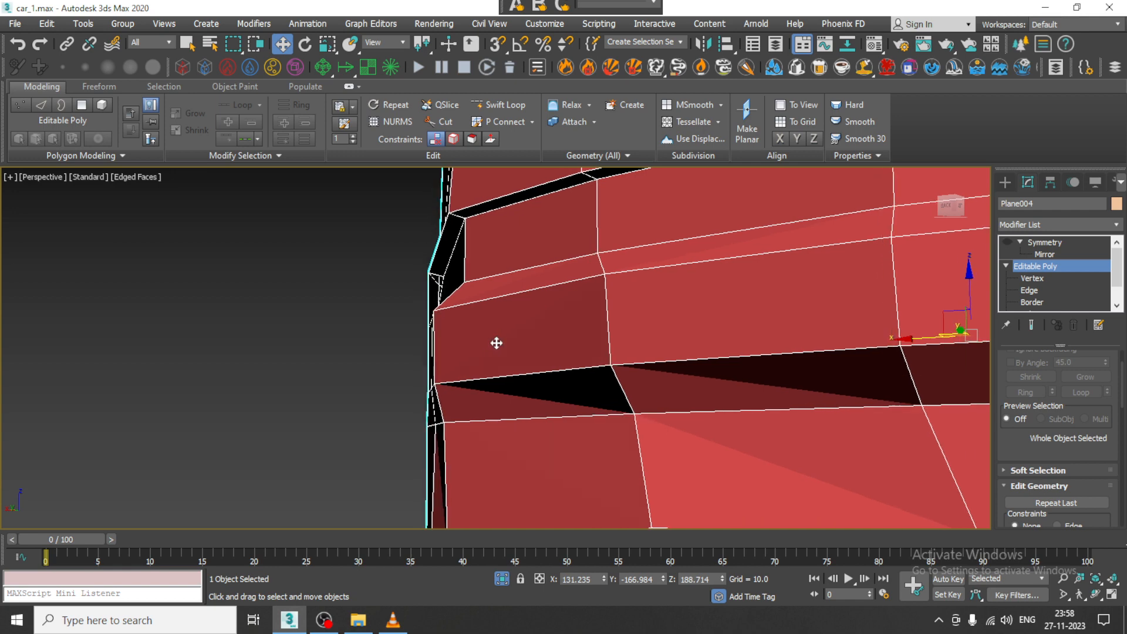
pyautogui.press('1')
pyautogui.moveTo(597, 347)
pyautogui.keyDown('alt'); pyautogui.mouseDown(button='middle')
pyautogui.moveTo(639, 359)
pyautogui.moveTo(617, 343)
pyautogui.mouseUp(button='middle'); pyautogui.keyUp('alt')
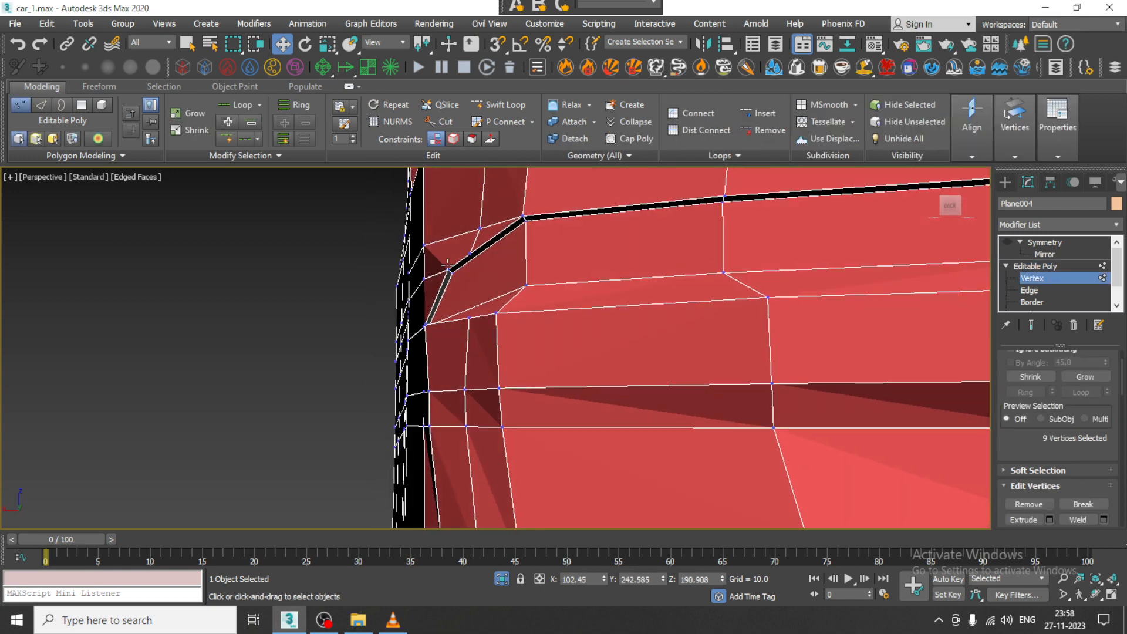
pyautogui.press('z')
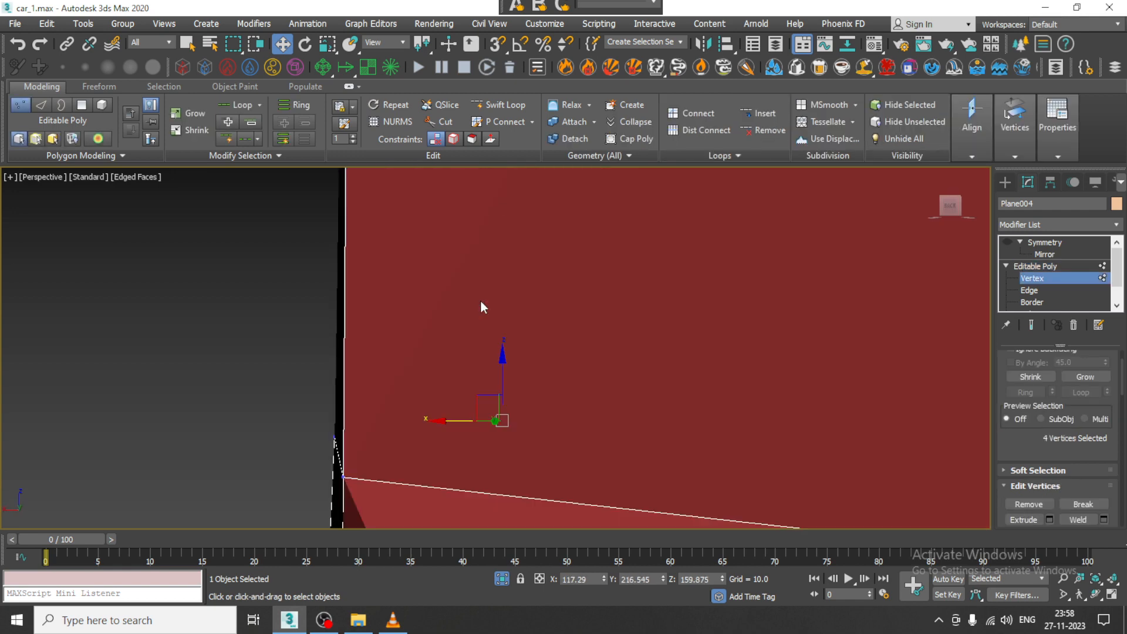
pyautogui.keyDown('alt'); pyautogui.moveTo(453, 339); pyautogui.dragTo(333, 312, button='middle'); pyautogui.keyUp('alt')
pyautogui.keyDown('alt'); pyautogui.moveTo(805, 313); pyautogui.dragTo(495, 357, button='middle'); pyautogui.keyUp('alt')
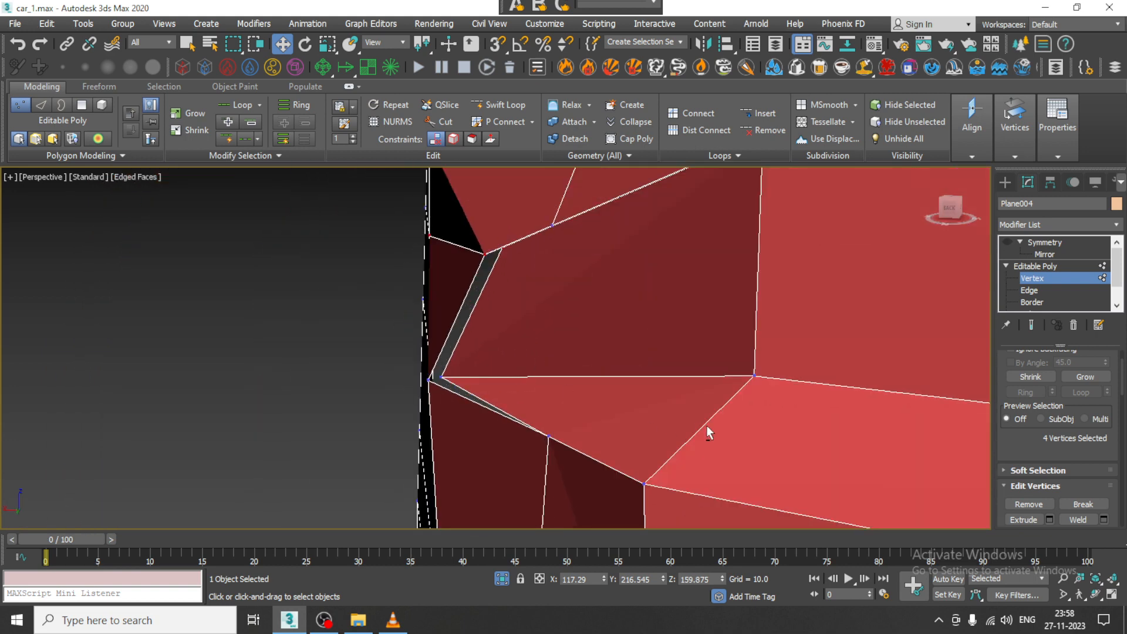
pyautogui.keyDown('alt'); pyautogui.moveTo(706, 425); pyautogui.dragTo(675, 383, button='middle'); pyautogui.keyUp('alt')
pyautogui.scroll(-3, 569, 294)
# Delete the four polygons forming the upper face of the rear bumper's protruding strip.
pyautogui.press('4')
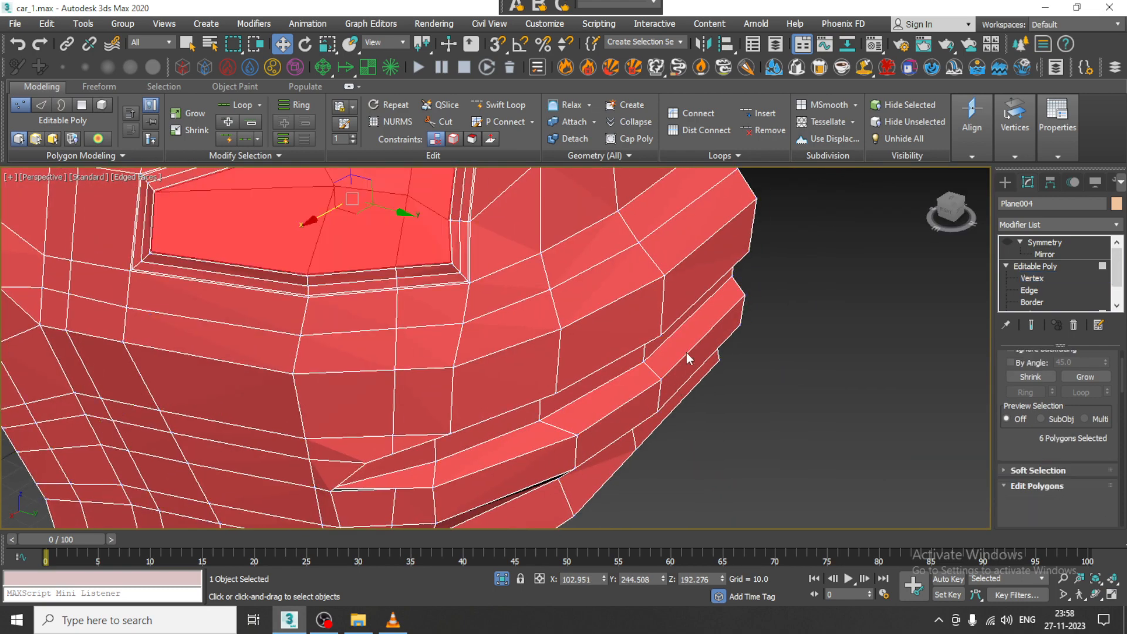
pyautogui.click(686, 352)
pyautogui.keyDown('ctrl'); pyautogui.click(609, 401); pyautogui.keyUp('ctrl')
pyautogui.keyDown('ctrl'); pyautogui.click(542, 438); pyautogui.keyUp('ctrl')
pyautogui.keyDown('ctrl'); pyautogui.click(411, 472); pyautogui.keyUp('ctrl')
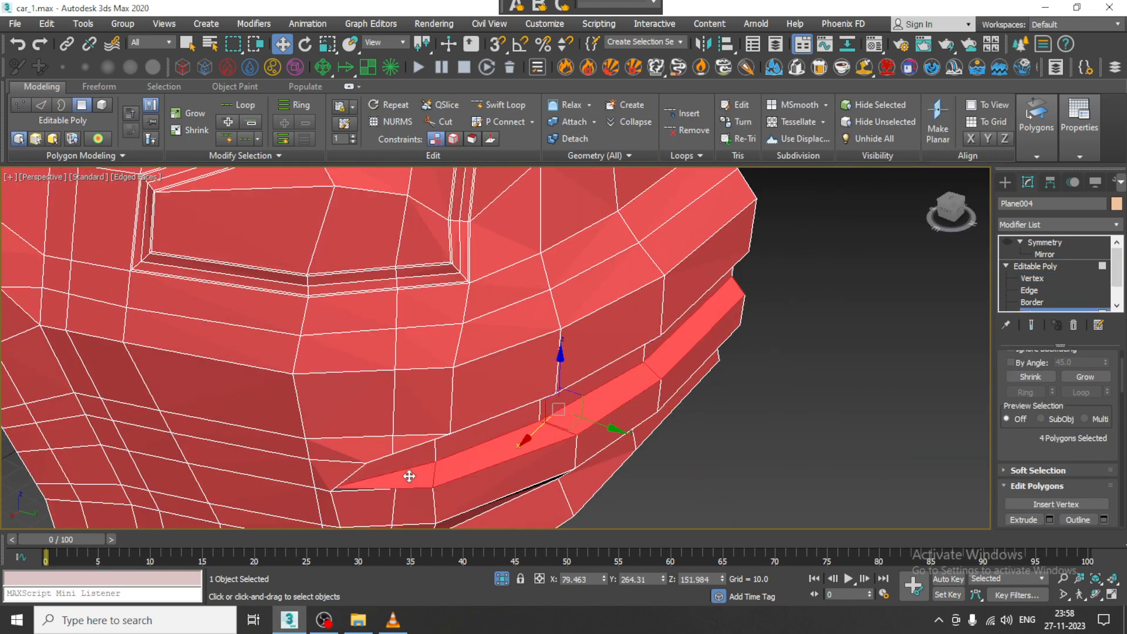
pyautogui.press('Delete')
# Extend the four border edges above the rear bumper strip's opening outward as a new row of faces.
pyautogui.keyDown('alt'); pyautogui.moveTo(499, 476); pyautogui.dragTo(449, 474, button='middle'); pyautogui.keyUp('alt')
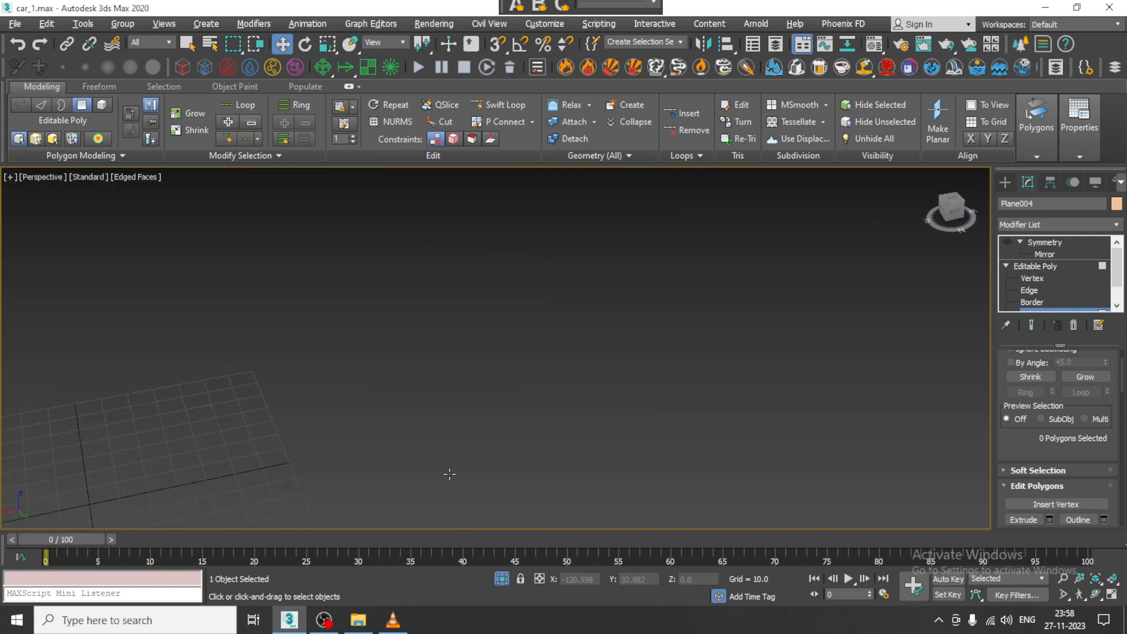
pyautogui.moveTo(245, 404); pyautogui.dragTo(617, 291, button='middle')
pyautogui.scroll(-3, 646, 283)
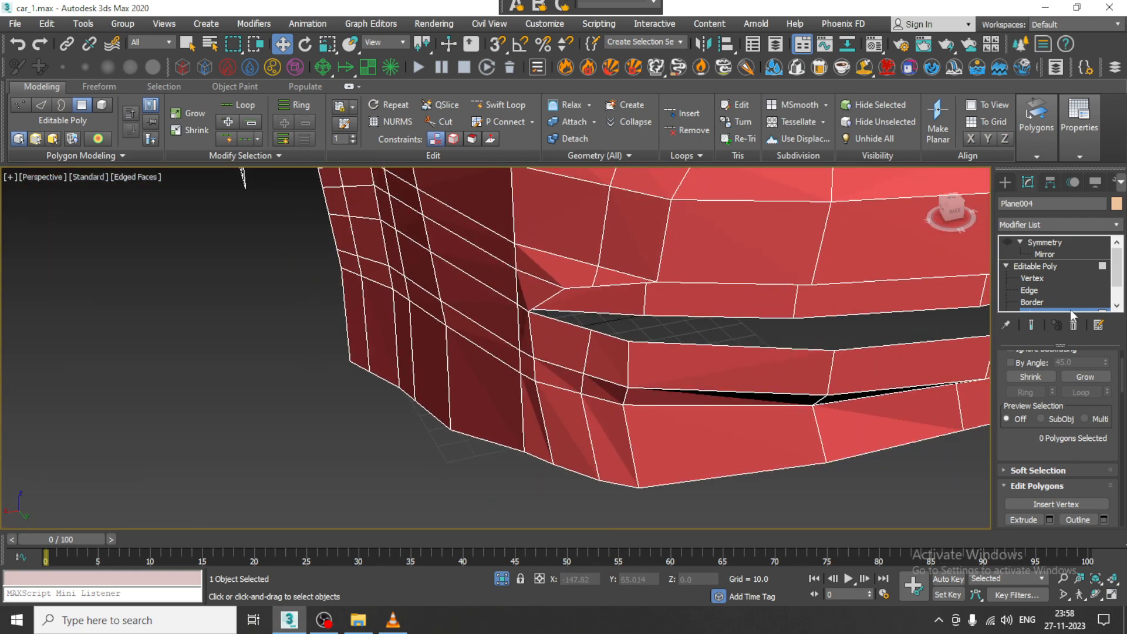
pyautogui.click(1042, 291)
pyautogui.keyDown('ctrl'); pyautogui.click(621, 317); pyautogui.keyUp('ctrl')
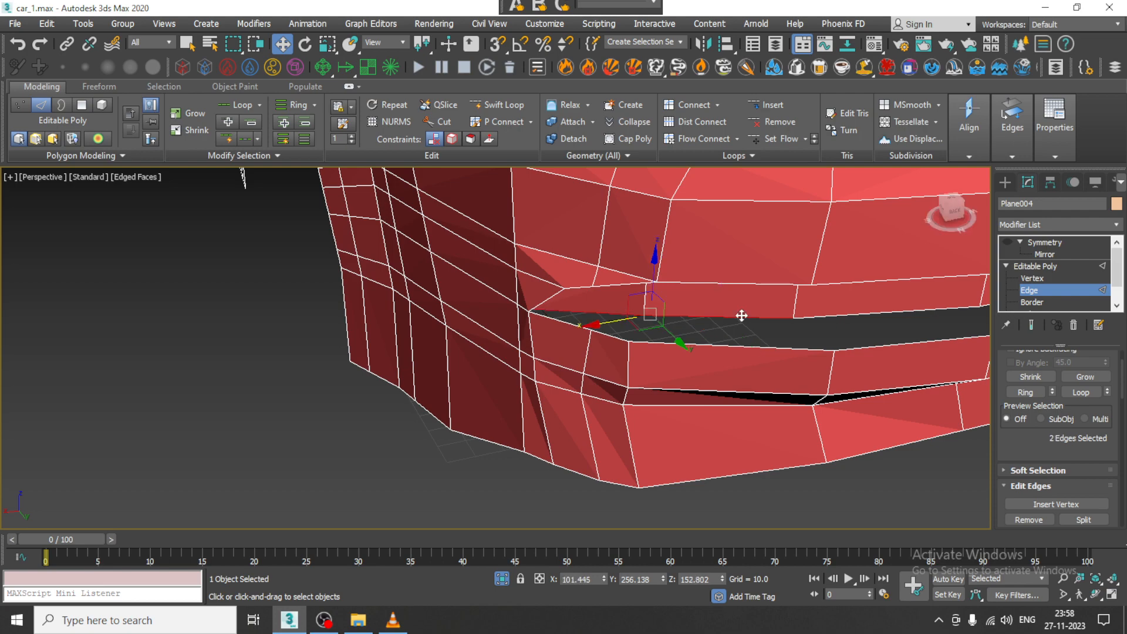
pyautogui.keyDown('ctrl'); pyautogui.click(871, 315); pyautogui.keyUp('ctrl')
pyautogui.scroll(-2, 869, 311)
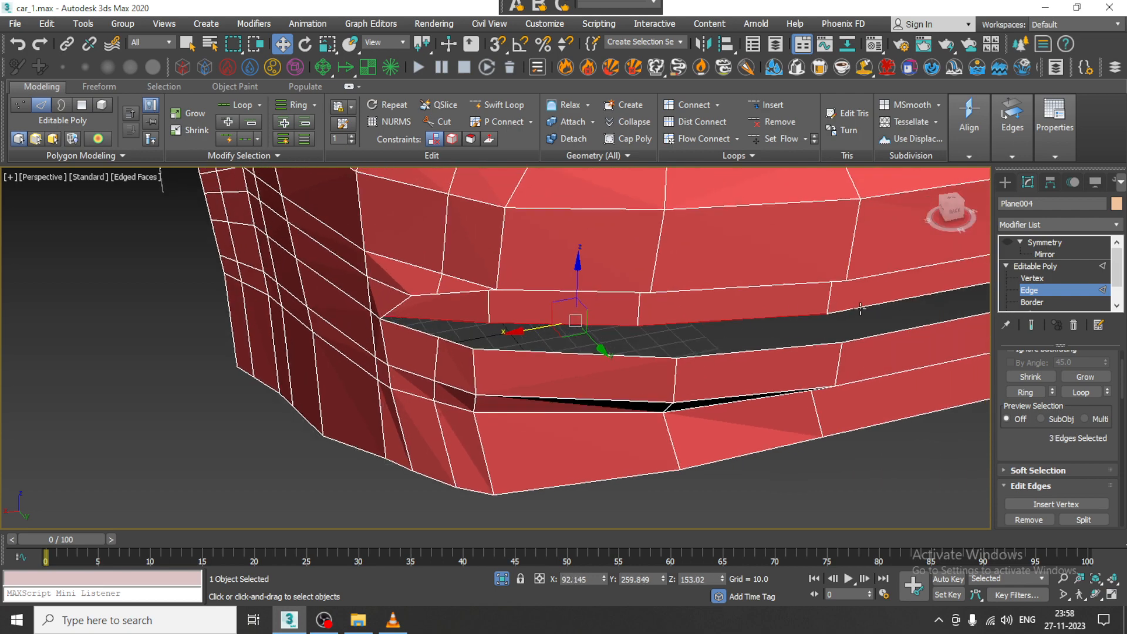
pyautogui.keyDown('ctrl'); pyautogui.click(861, 309); pyautogui.keyUp('ctrl')
pyautogui.scroll(-3, 763, 323)
pyautogui.scroll(6, 723, 327)
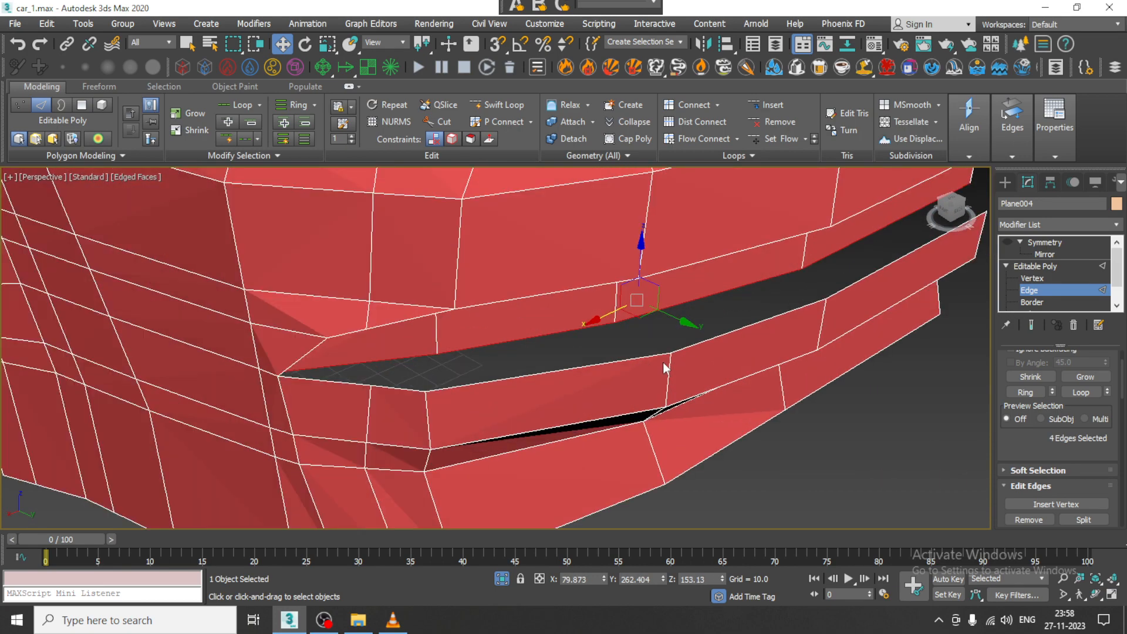
pyautogui.keyDown('shift'); pyautogui.moveTo(689, 324); pyautogui.dragTo(735, 342); pyautogui.keyUp('shift')
# Target Weld the outer end vertex of the new bumper strip face to the adjoining corner vertex.
pyautogui.scroll(2, 358, 388)
pyautogui.press('1')
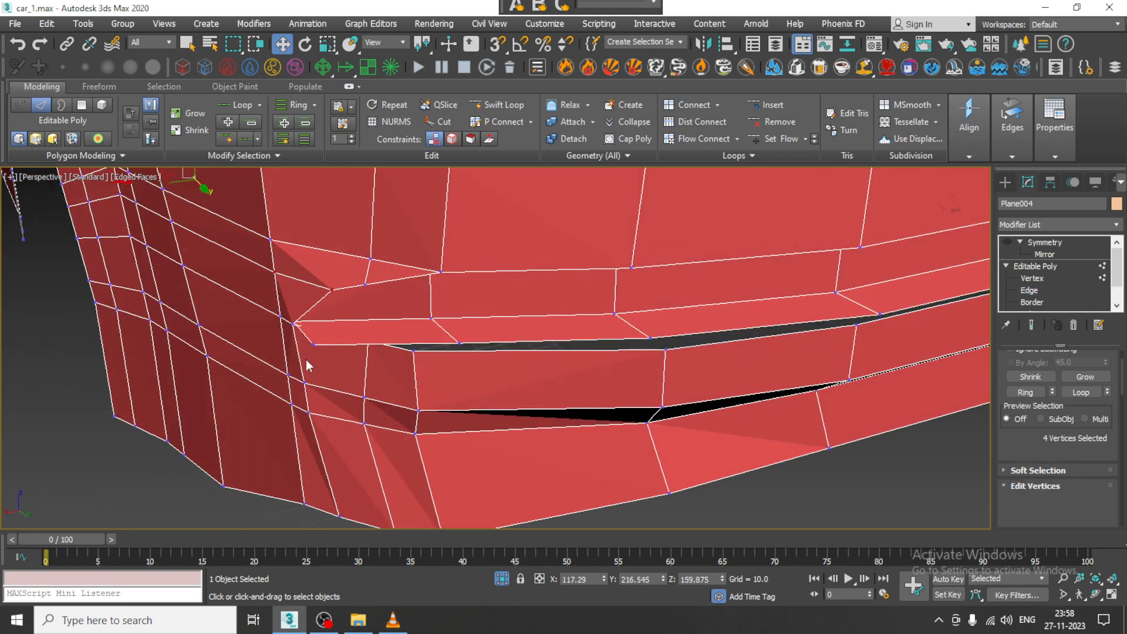
pyautogui.scroll(3, 315, 333)
pyautogui.click(315, 333)
pyautogui.rightClick(315, 333)
pyautogui.click(276, 422)
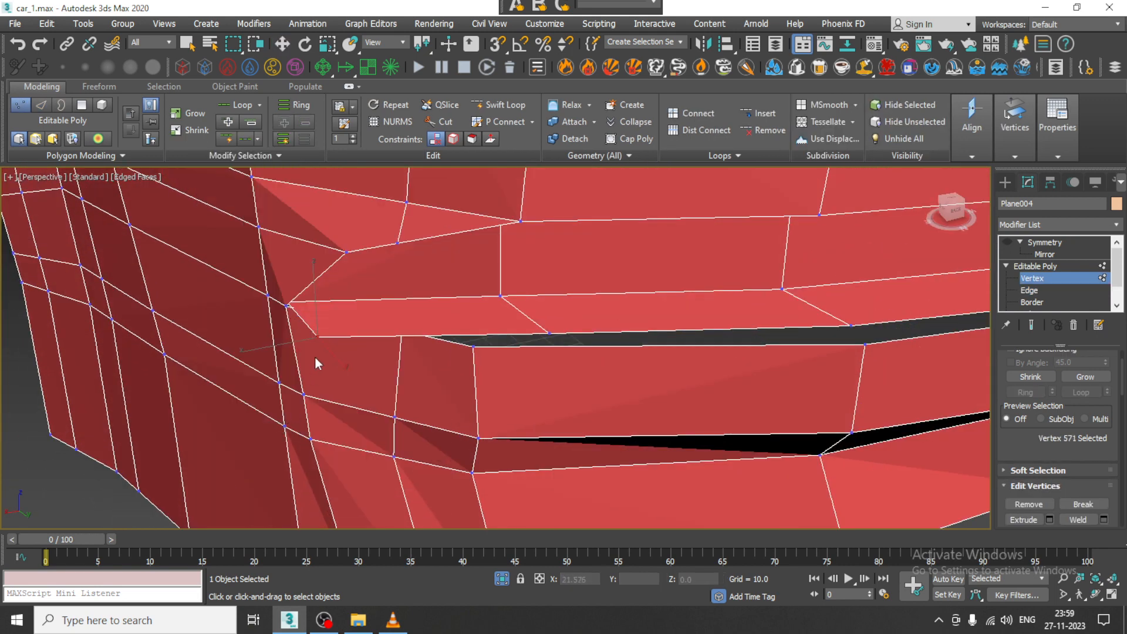
pyautogui.click(289, 307)
pyautogui.keyDown('alt'); pyautogui.moveTo(288, 307); pyautogui.dragTo(287, 280, button='middle'); pyautogui.keyUp('alt')
pyautogui.scroll(3, 286, 280)
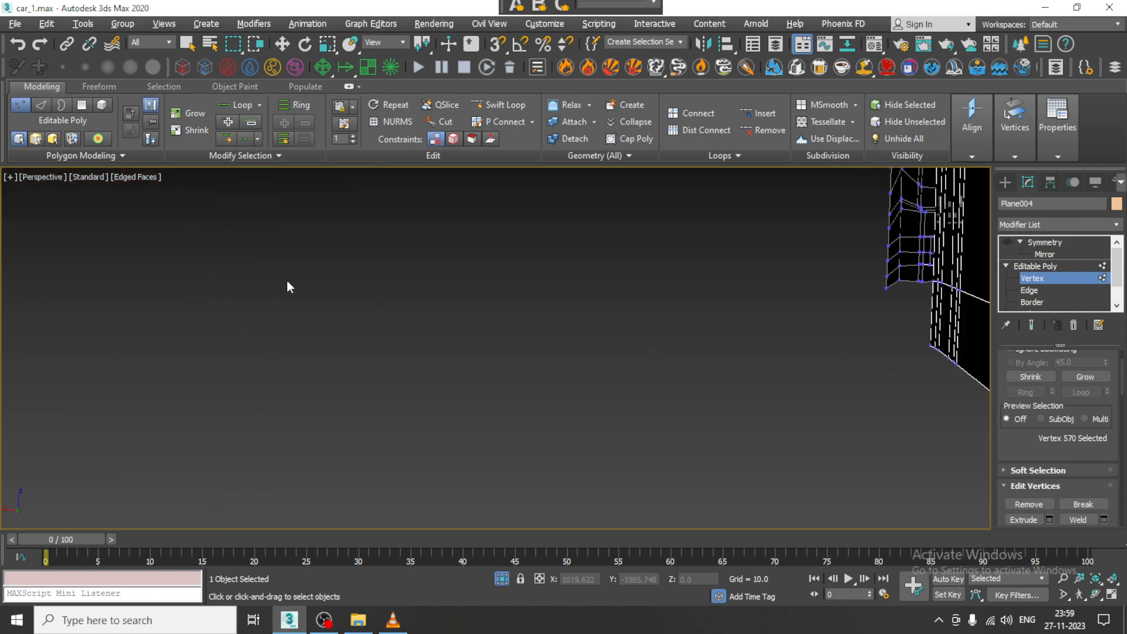
# Cut an edge across the outer end of the new bumper strip up to the vertex on the line above.
pyautogui.scroll(-5, 378, 309)
pyautogui.keyDown('alt'); pyautogui.moveTo(442, 314); pyautogui.dragTo(654, 334, button='middle'); pyautogui.keyUp('alt')
pyautogui.press('w')
pyautogui.rightClick(651, 322)
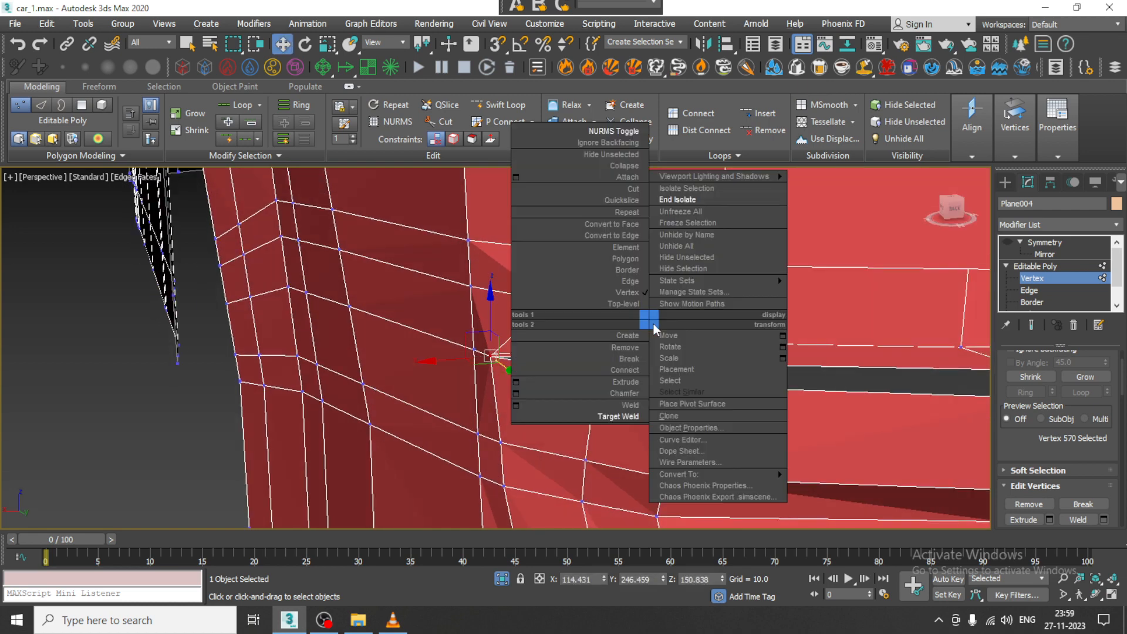
pyautogui.click(630, 191)
pyautogui.keyDown('alt'); pyautogui.moveTo(619, 244); pyautogui.dragTo(606, 287, button='middle'); pyautogui.keyUp('alt')
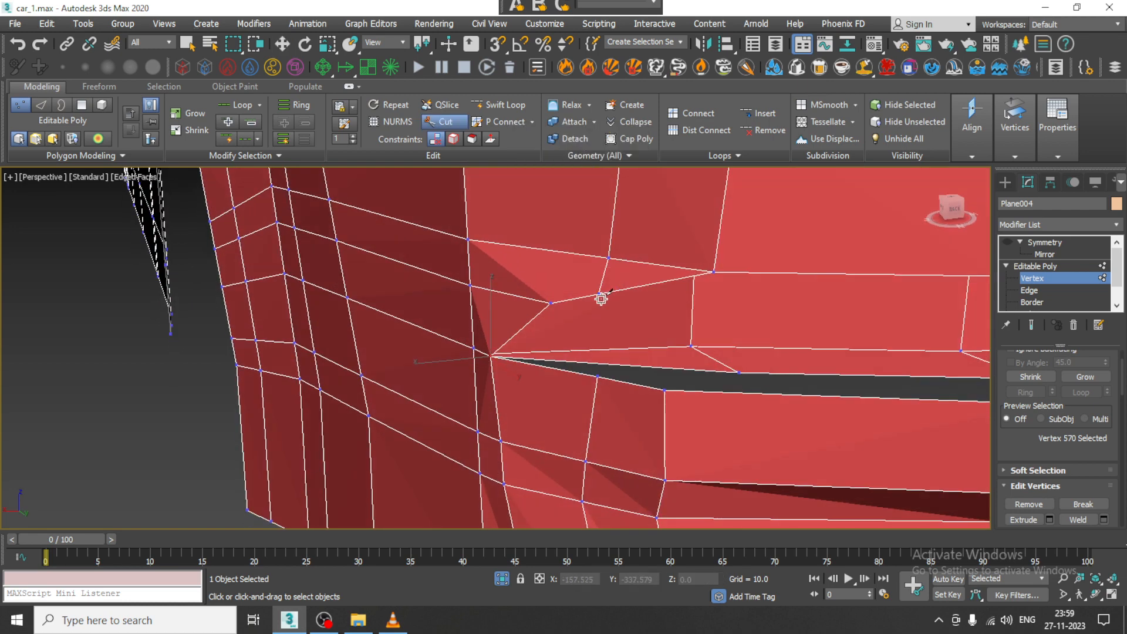
pyautogui.click(599, 364)
pyautogui.click(600, 295)
pyautogui.press('w')
# Target Weld the newly cut vertex on the strip's open edge to the bumper vertex directly below it.
pyautogui.keyDown('alt'); pyautogui.moveTo(636, 336); pyautogui.dragTo(615, 377, button='middle'); pyautogui.keyUp('alt')
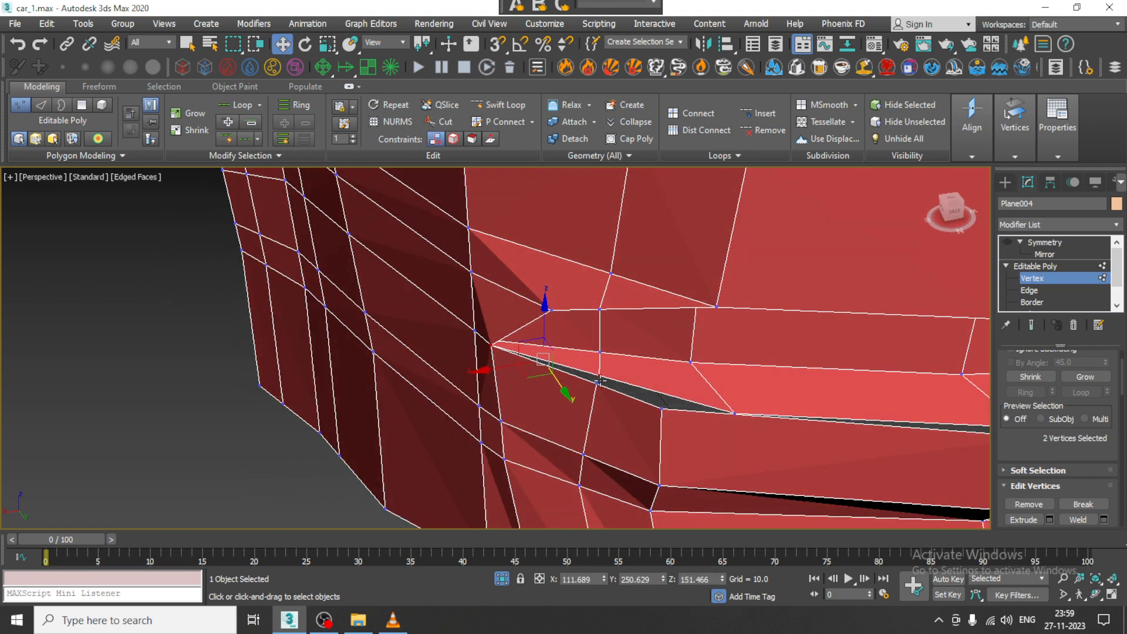
pyautogui.click(598, 382)
pyautogui.rightClick(596, 376)
pyautogui.click(577, 466)
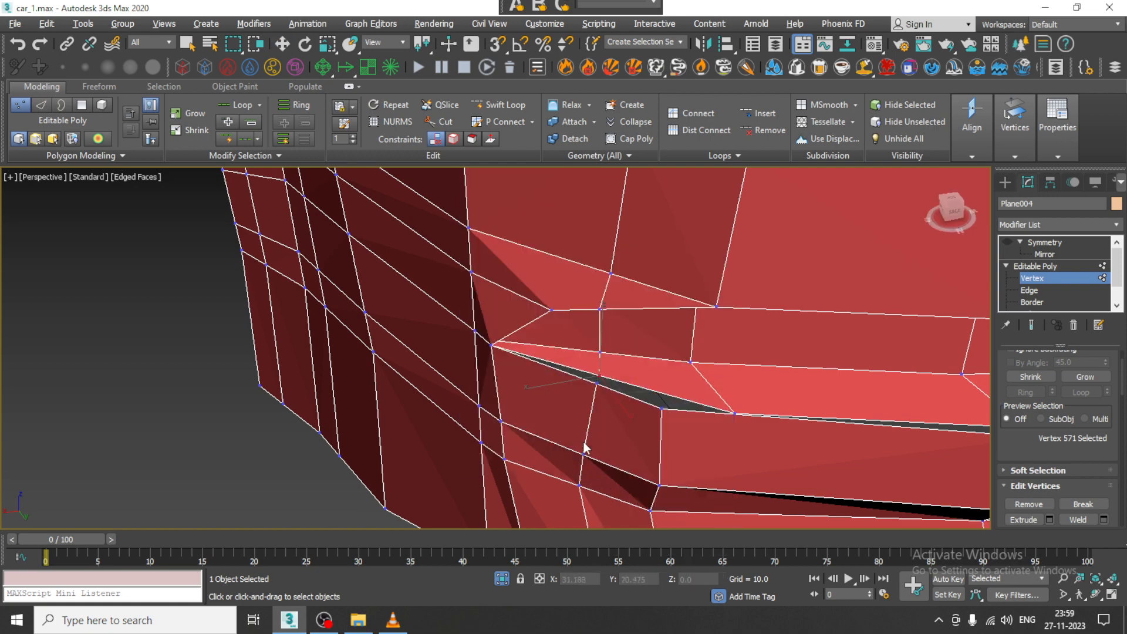
pyautogui.keyDown('alt'); pyautogui.moveTo(585, 449); pyautogui.dragTo(605, 377, button='middle'); pyautogui.keyUp('alt')
pyautogui.click(598, 391)
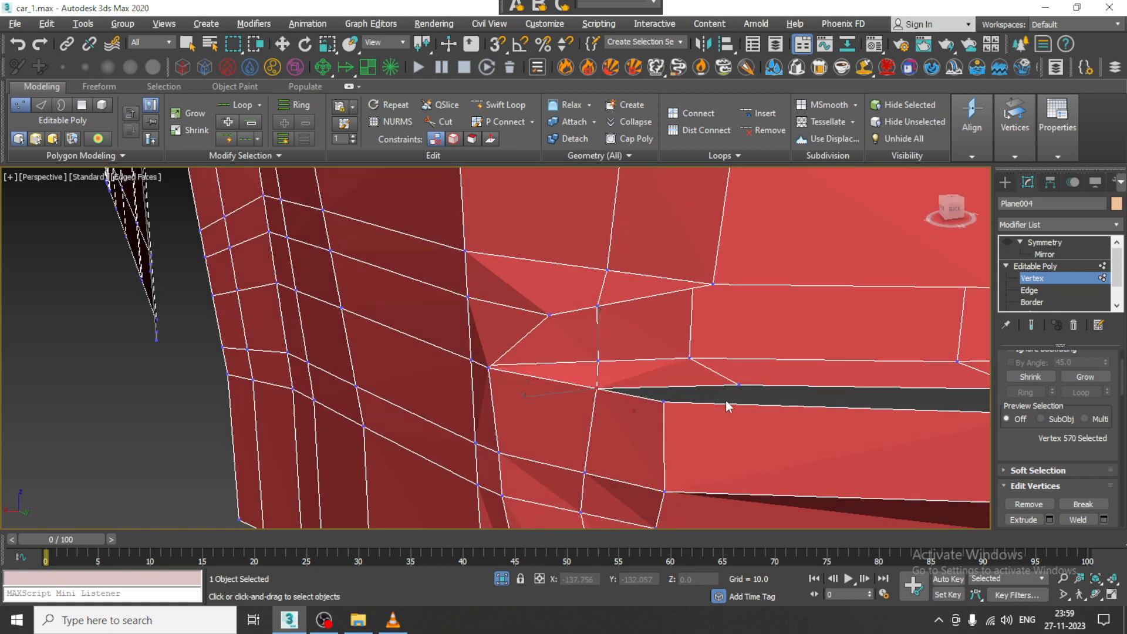
# Target Weld the strip's remaining free vertices to the matching bumper vertices below, closing the gap toward the car's centre.
pyautogui.keyDown('alt'); pyautogui.moveTo(730, 405); pyautogui.dragTo(850, 371, button='middle'); pyautogui.keyUp('alt')
pyautogui.click(653, 418)
pyautogui.scroll(-3, 659, 414)
pyautogui.click(656, 405)
pyautogui.click(715, 401)
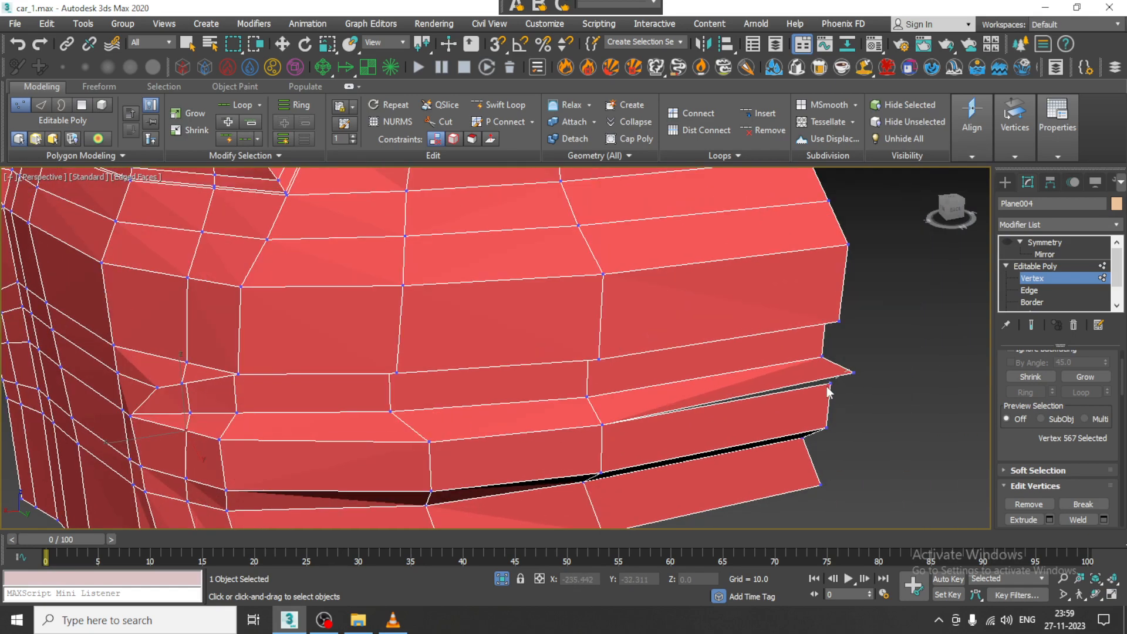
pyautogui.click(831, 382)
pyautogui.keyDown('alt'); pyautogui.moveTo(729, 404); pyautogui.dragTo(516, 354, button='middle'); pyautogui.keyUp('alt')
# Remove the stray diagonal edge beside the cut at the outer end of the bumper strip's recess.
pyautogui.press('w')
pyautogui.scroll(3, 461, 359)
pyautogui.keyDown('alt'); pyautogui.moveTo(396, 362); pyautogui.dragTo(487, 316, button='middle'); pyautogui.keyUp('alt')
pyautogui.scroll(3, 473, 328)
pyautogui.rightClick(485, 298)
pyautogui.click(464, 168)
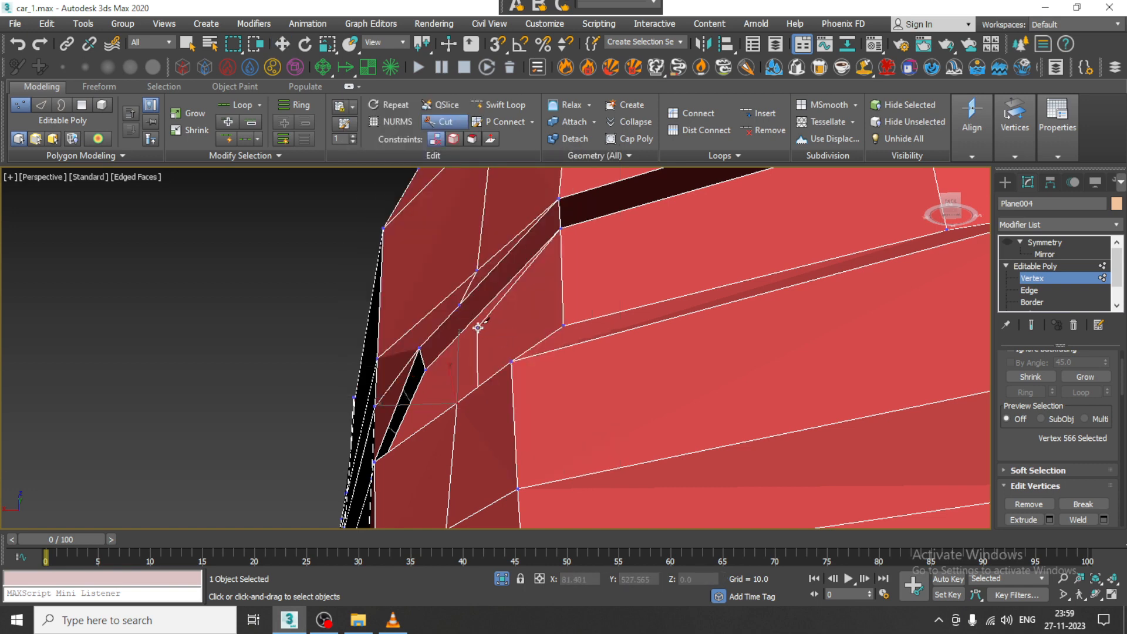
pyautogui.moveTo(489, 333)
pyautogui.keyDown('alt'); pyautogui.mouseDown(button='middle')
pyautogui.moveTo(523, 347)
pyautogui.moveTo(498, 316)
pyautogui.mouseUp(button='middle'); pyautogui.keyUp('alt')
pyautogui.press('w')
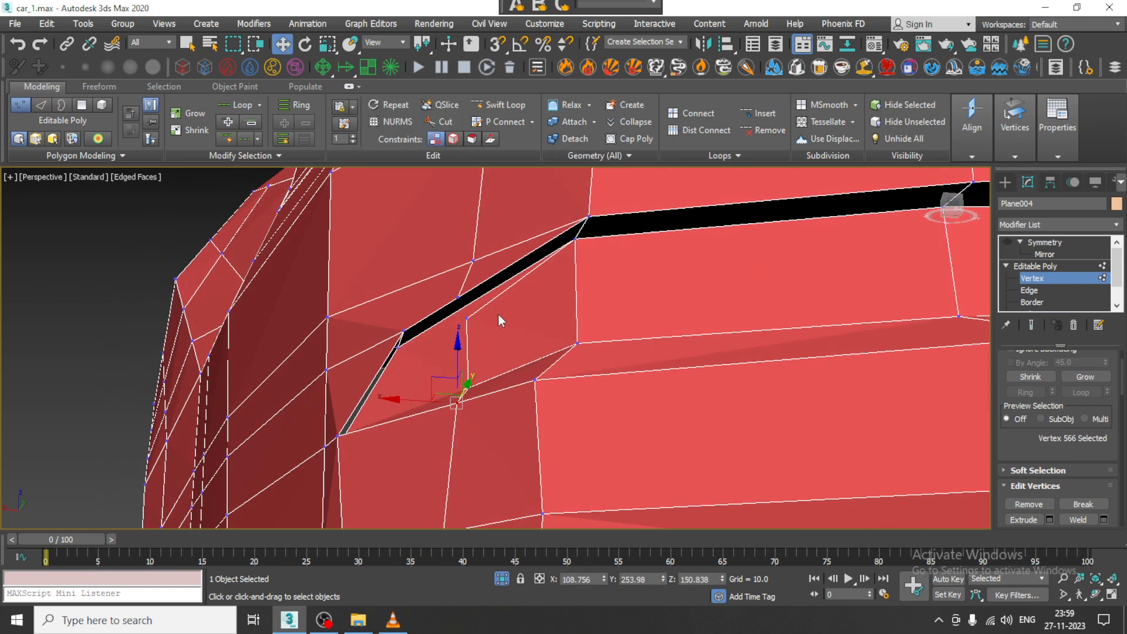
pyautogui.scroll(2, 498, 316)
pyautogui.press('2')
pyautogui.click(483, 300)
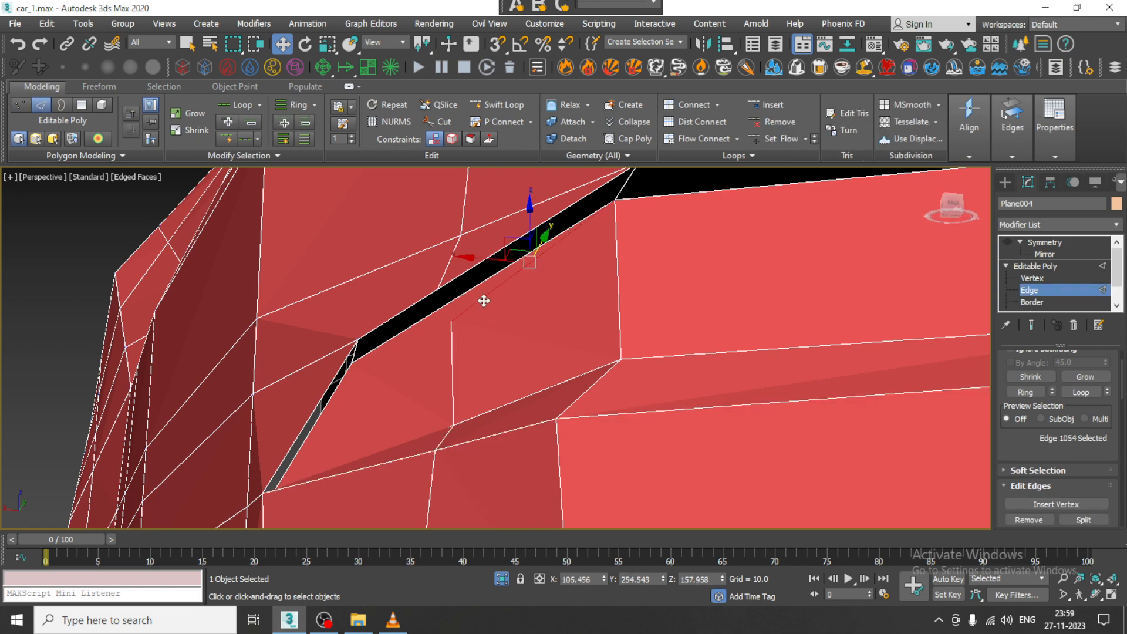
pyautogui.press('BackSpace')
# Cut the recess face so the short vertical edge at the strip's outer end reaches the face's upper border.
pyautogui.rightClick(516, 269)
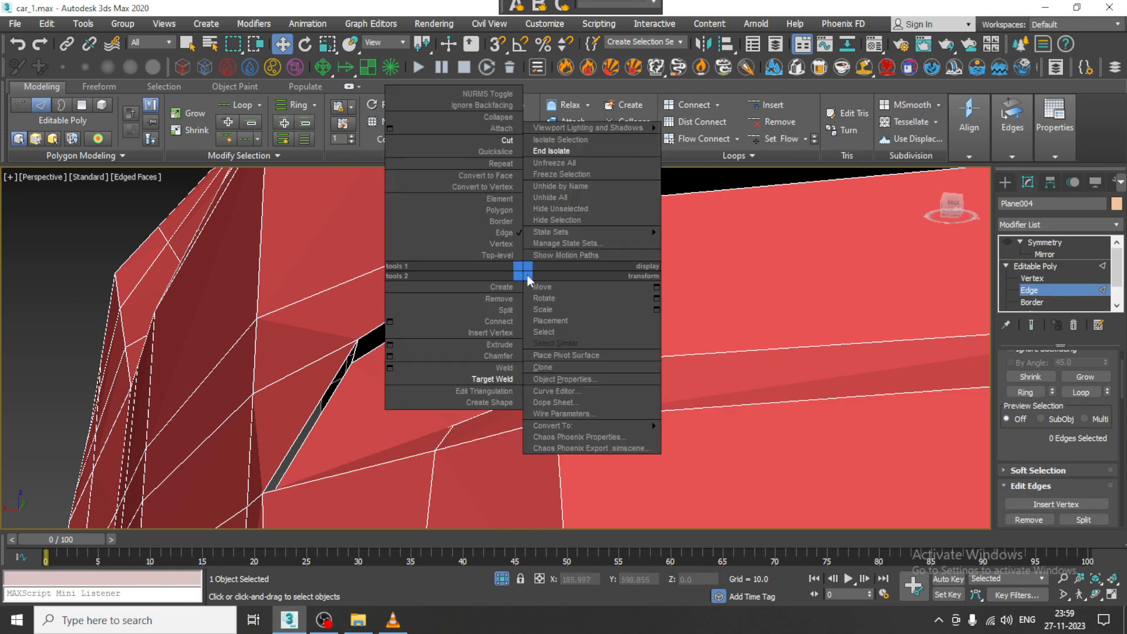
pyautogui.click(496, 147)
pyautogui.scroll(5, 436, 298)
pyautogui.scroll(-5, 406, 299)
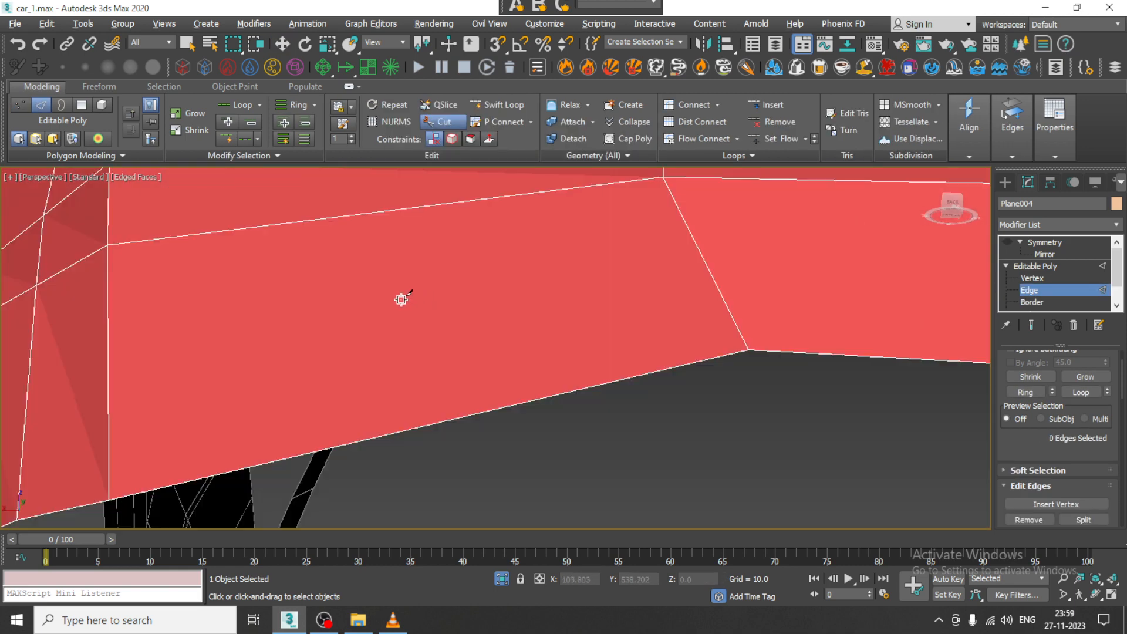
pyautogui.keyDown('alt'); pyautogui.moveTo(307, 276); pyautogui.dragTo(330, 288, button='middle'); pyautogui.keyUp('alt')
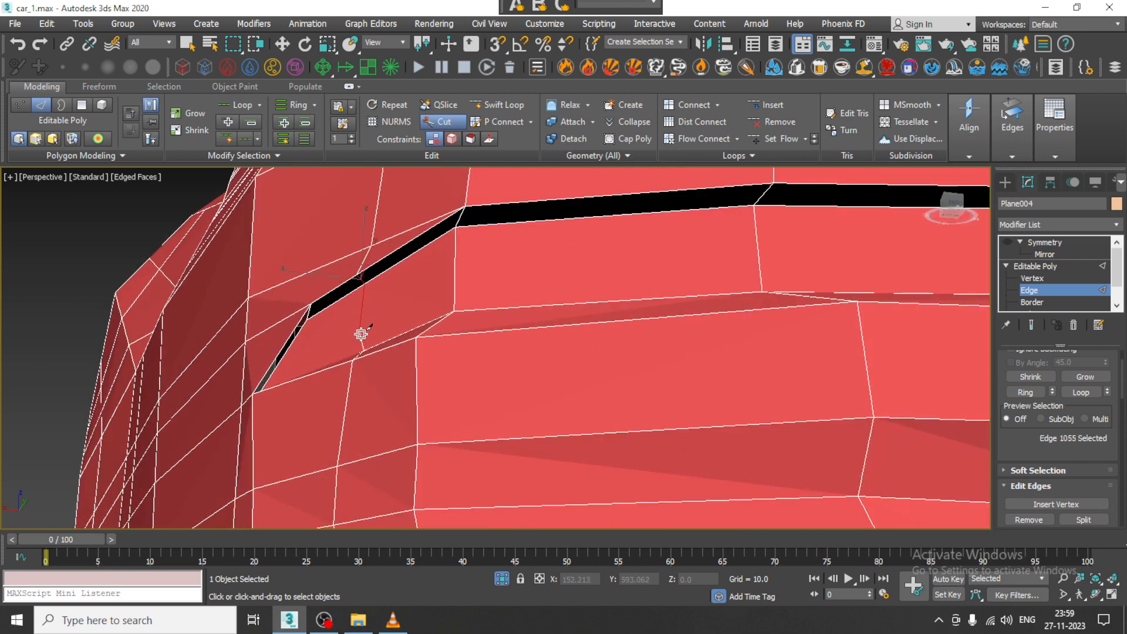
pyautogui.keyDown('alt'); pyautogui.moveTo(585, 404); pyautogui.dragTo(615, 433, button='middle'); pyautogui.keyUp('alt')
pyautogui.rightClick(457, 326)
# Cap the small four-edge open border at the outer end of the bumper strip.
pyautogui.keyDown('alt'); pyautogui.moveTo(457, 327); pyautogui.dragTo(395, 291, button='middle'); pyautogui.keyUp('alt')
pyautogui.keyDown('alt'); pyautogui.moveTo(359, 325); pyautogui.dragTo(390, 383, button='middle'); pyautogui.keyUp('alt')
pyautogui.press('1')
pyautogui.keyDown('alt'); pyautogui.moveTo(364, 322); pyautogui.dragTo(328, 325, button='middle'); pyautogui.keyUp('alt')
pyautogui.press('3')
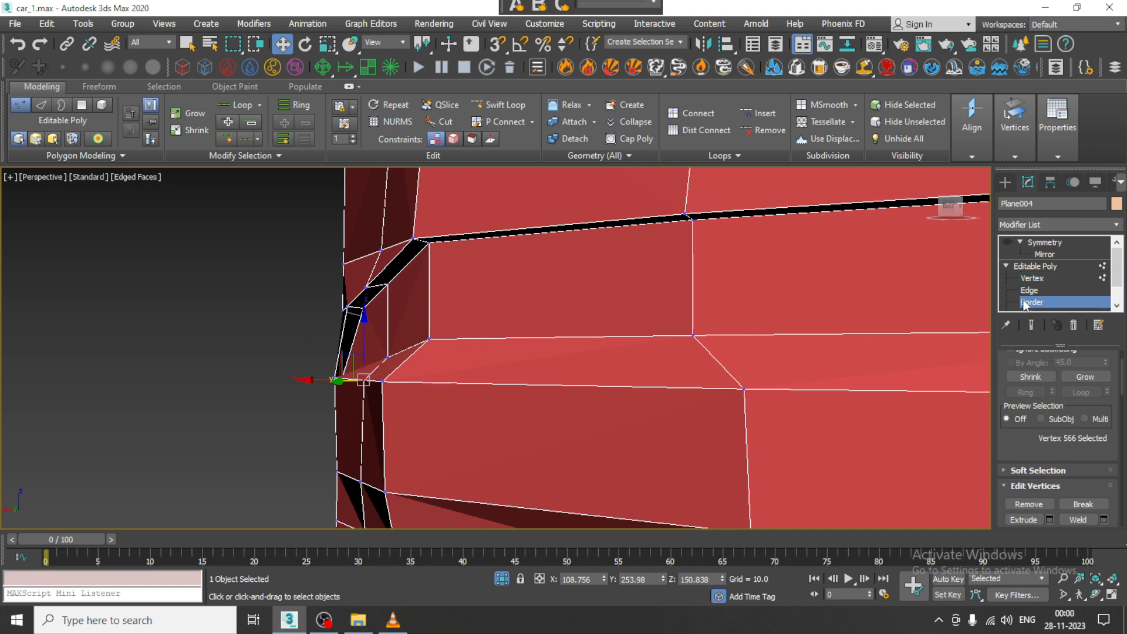
pyautogui.click(353, 341)
pyautogui.rightClick(353, 343)
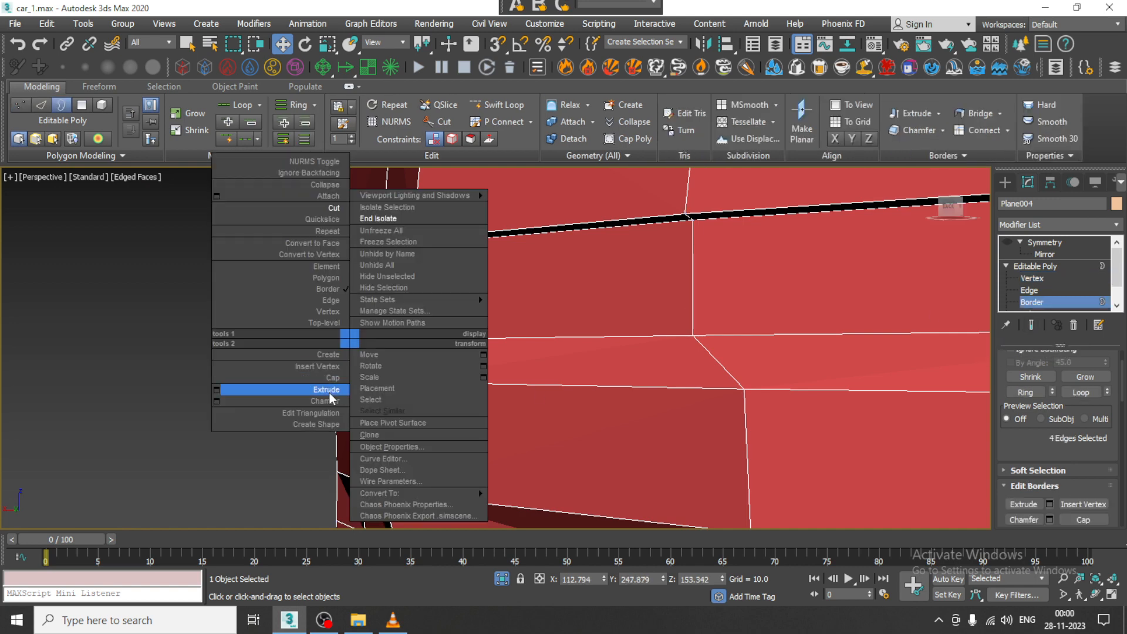
pyautogui.click(336, 379)
# Check the rebuilt bumper strip and the whole car body under NURMS smoothing, and return to the unsmoothed mesh.
pyautogui.keyDown('alt'); pyautogui.moveTo(409, 334); pyautogui.dragTo(566, 333, button='middle'); pyautogui.keyUp('alt')
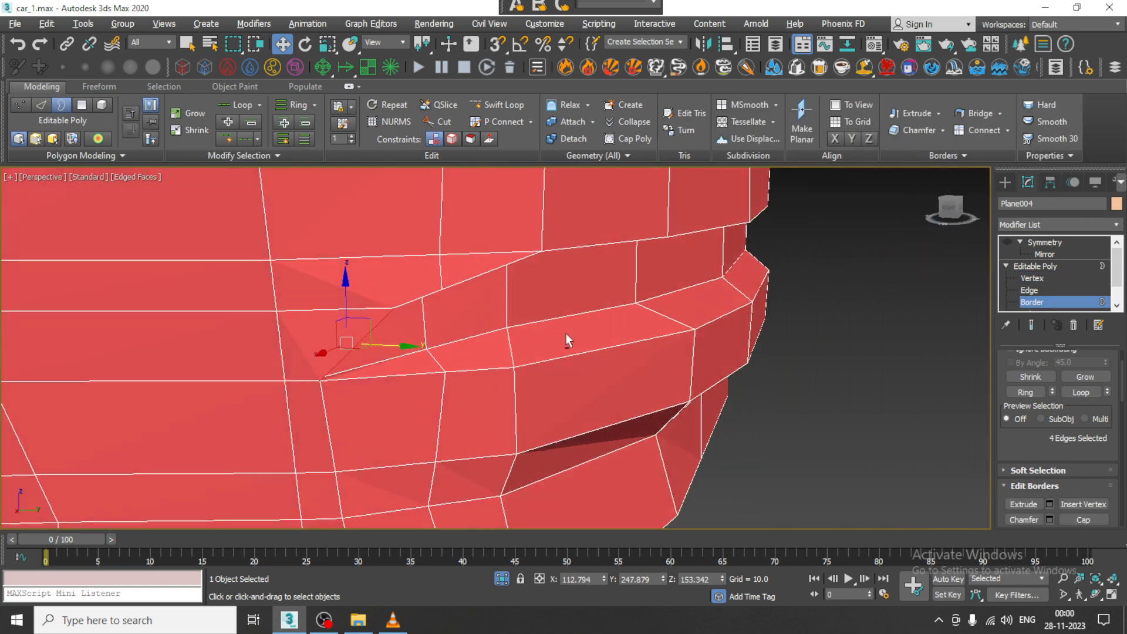
pyautogui.rightClick(566, 317)
pyautogui.click(527, 135)
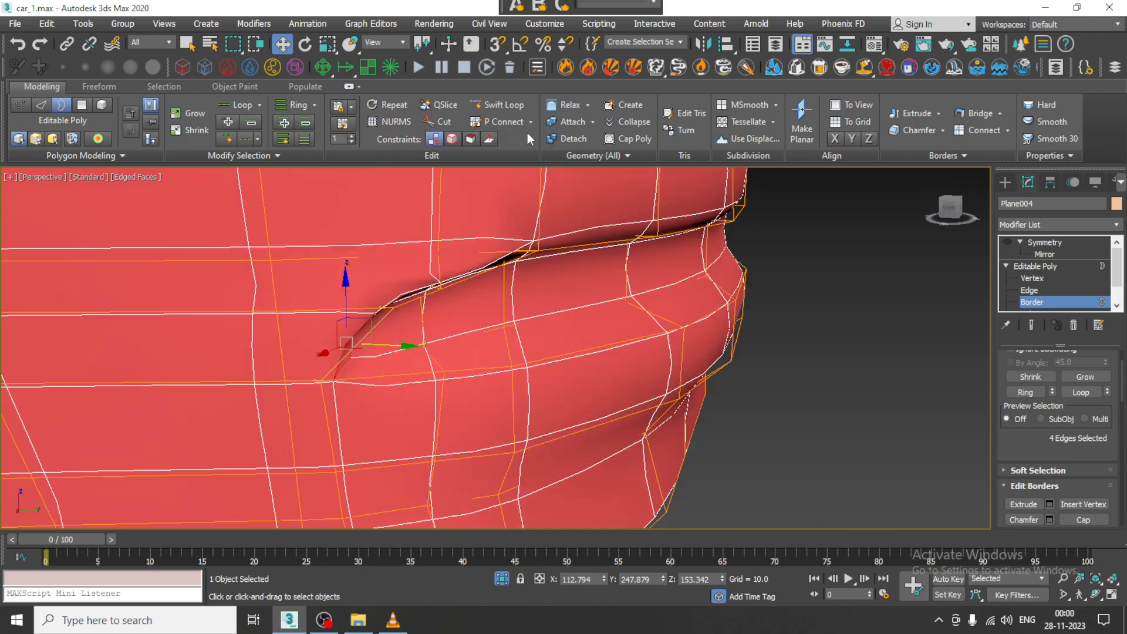
pyautogui.scroll(4, 536, 281)
pyautogui.keyDown('alt'); pyautogui.moveTo(477, 235); pyautogui.dragTo(575, 292, button='middle'); pyautogui.keyUp('alt')
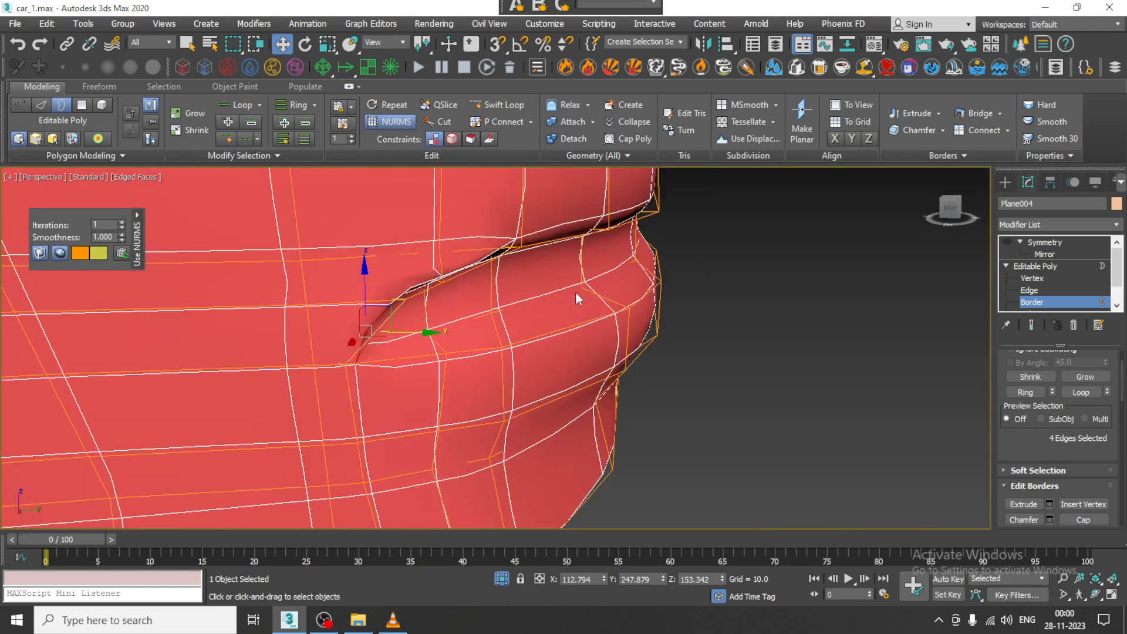
pyautogui.scroll(-4, 618, 351)
pyautogui.scroll(-2, 628, 351)
pyautogui.keyDown('alt'); pyautogui.moveTo(640, 352); pyautogui.dragTo(723, 329, button='middle'); pyautogui.keyUp('alt')
pyautogui.scroll(-4, 621, 347)
pyautogui.moveTo(722, 329); pyautogui.dragTo(858, 320, button='middle')
pyautogui.keyDown('alt'); pyautogui.moveTo(564, 329); pyautogui.dragTo(657, 378, button='middle'); pyautogui.keyUp('alt')
pyautogui.rightClick(657, 376)
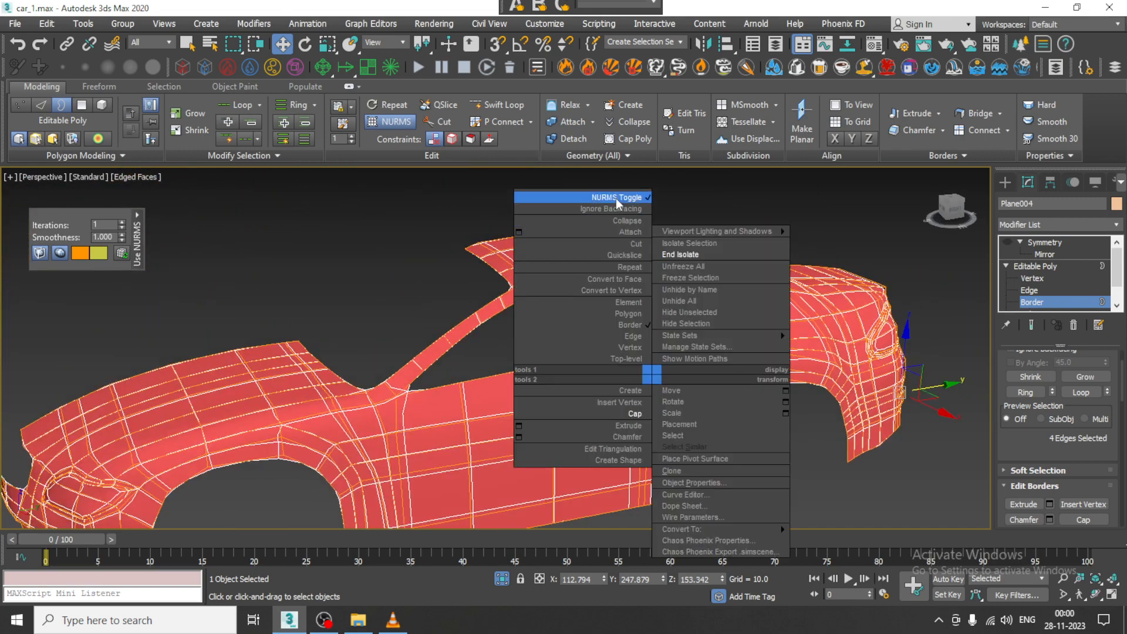
pyautogui.click(616, 198)
# Try to lower the body vertex at the base of the thin side window pillar.
pyautogui.scroll(5, 646, 364)
pyautogui.scroll(2, 645, 365)
pyautogui.scroll(2, 625, 372)
pyautogui.moveTo(533, 291); pyautogui.dragTo(630, 396, button='middle')
pyautogui.scroll(-2, 625, 372)
pyautogui.press('1')
pyautogui.click(646, 406)
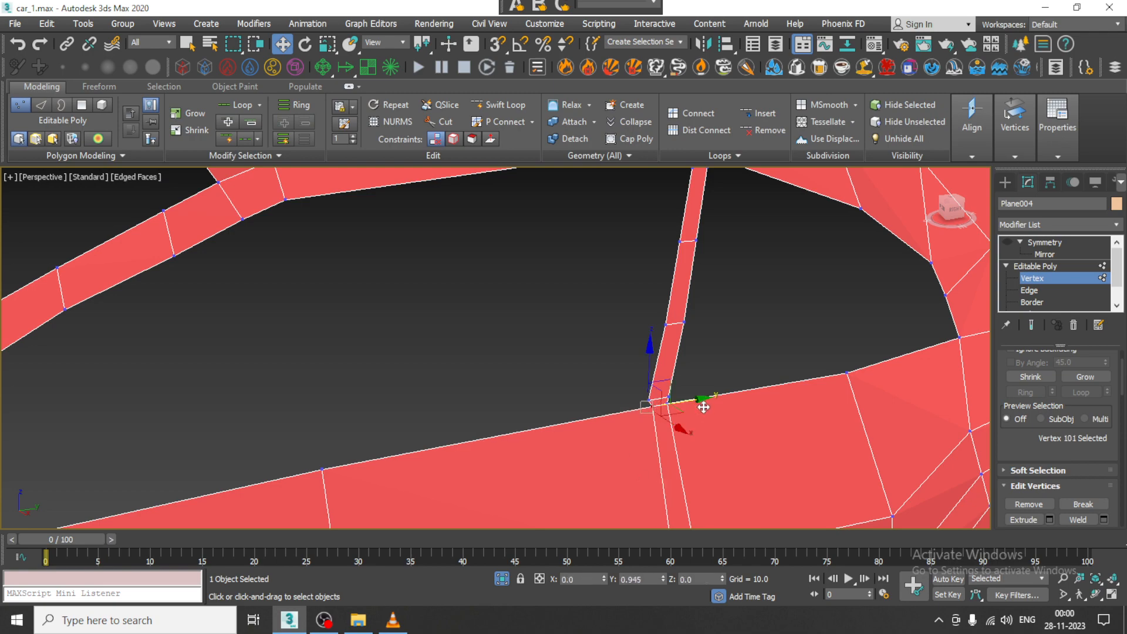
pyautogui.moveTo(650, 374); pyautogui.dragTo(651, 403)
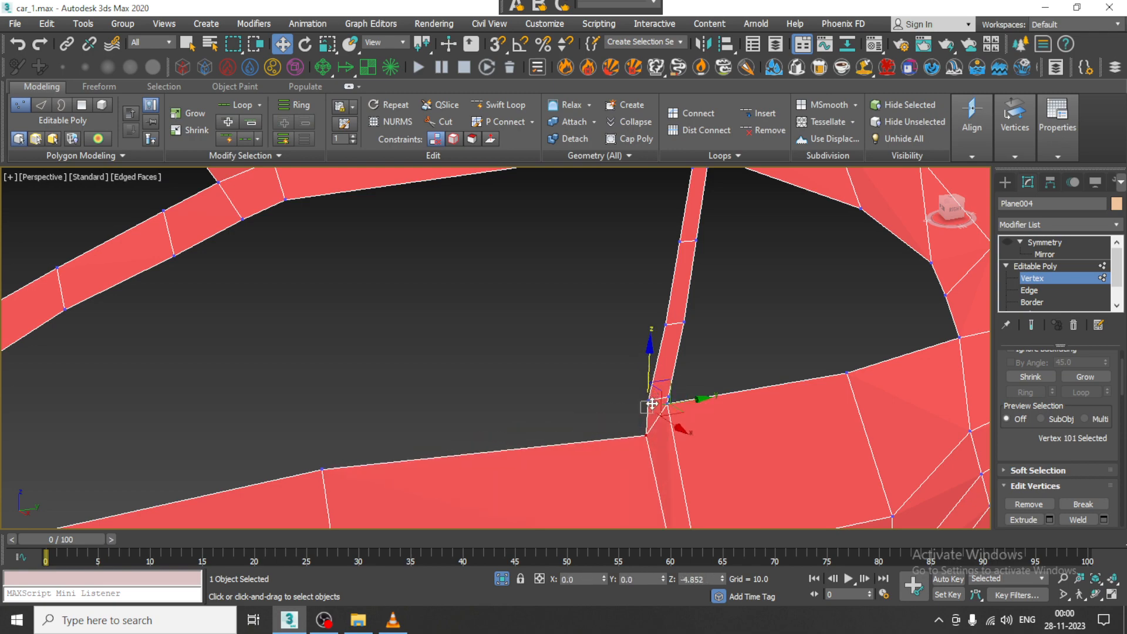
pyautogui.rightClick(651, 402)
# Show the car body full-size in the top view and end its isolation to bring back the blueprint and wheel.
pyautogui.scroll(-5, 651, 403)
pyautogui.keyDown('alt'); pyautogui.moveTo(488, 393); pyautogui.dragTo(552, 376, button='middle'); pyautogui.keyUp('alt')
pyautogui.moveTo(552, 376); pyautogui.dragTo(521, 355, button='middle')
pyautogui.scroll(-5, 584, 278)
pyautogui.hotkey('alt', 'w')
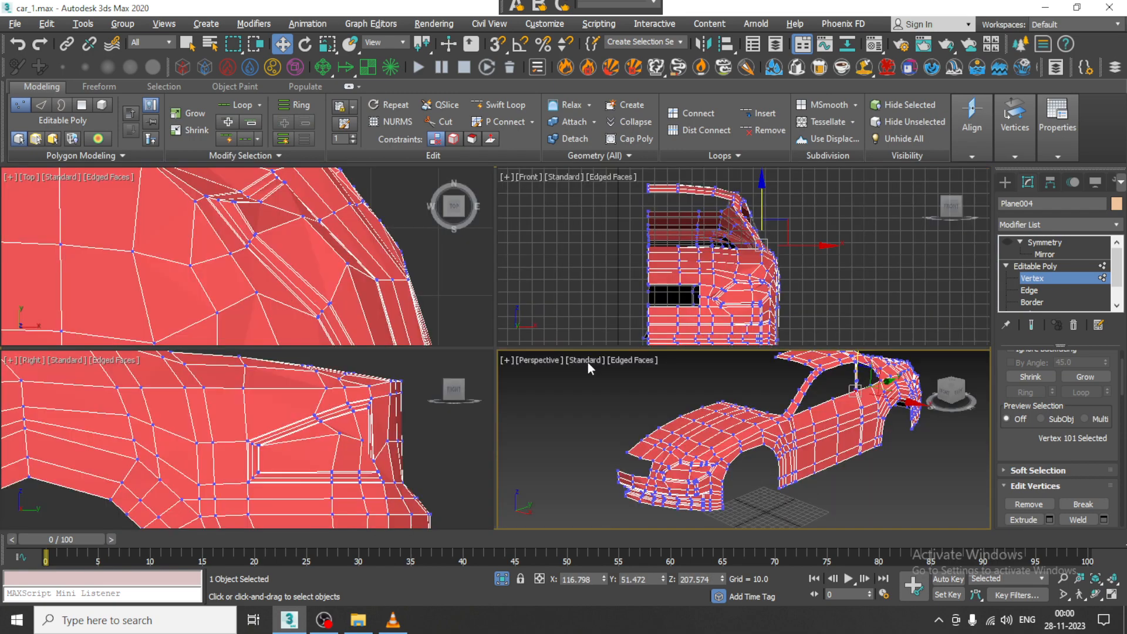
pyautogui.moveTo(320, 235); pyautogui.dragTo(302, 245, button='middle')
pyautogui.hotkey('alt', 'w')
pyautogui.scroll(-10, 302, 244)
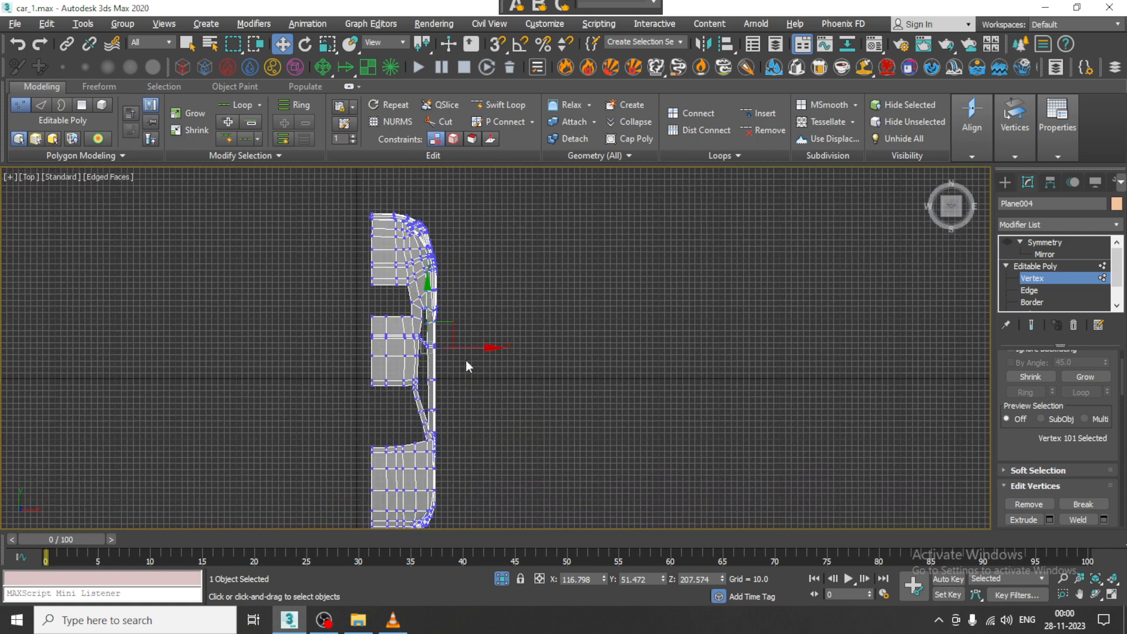
pyautogui.rightClick(562, 324)
pyautogui.click(591, 203)
pyautogui.scroll(8, 559, 289)
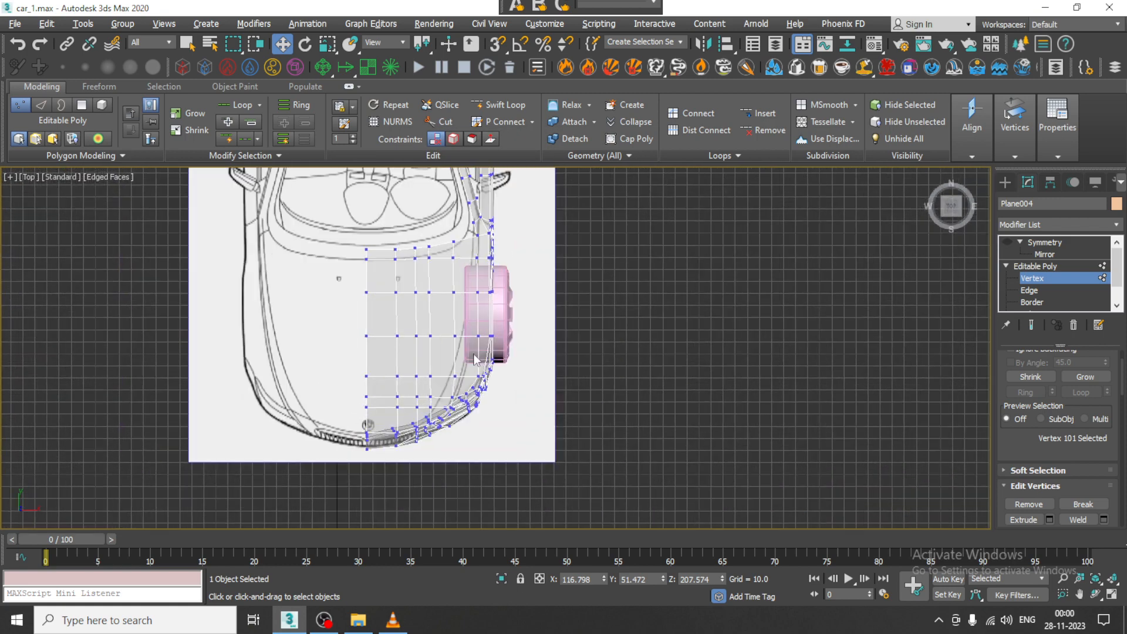
# Shift the hood vertex just ahead of the front wheel slightly toward the car's centre.
pyautogui.moveTo(489, 347); pyautogui.dragTo(514, 359, button='middle')
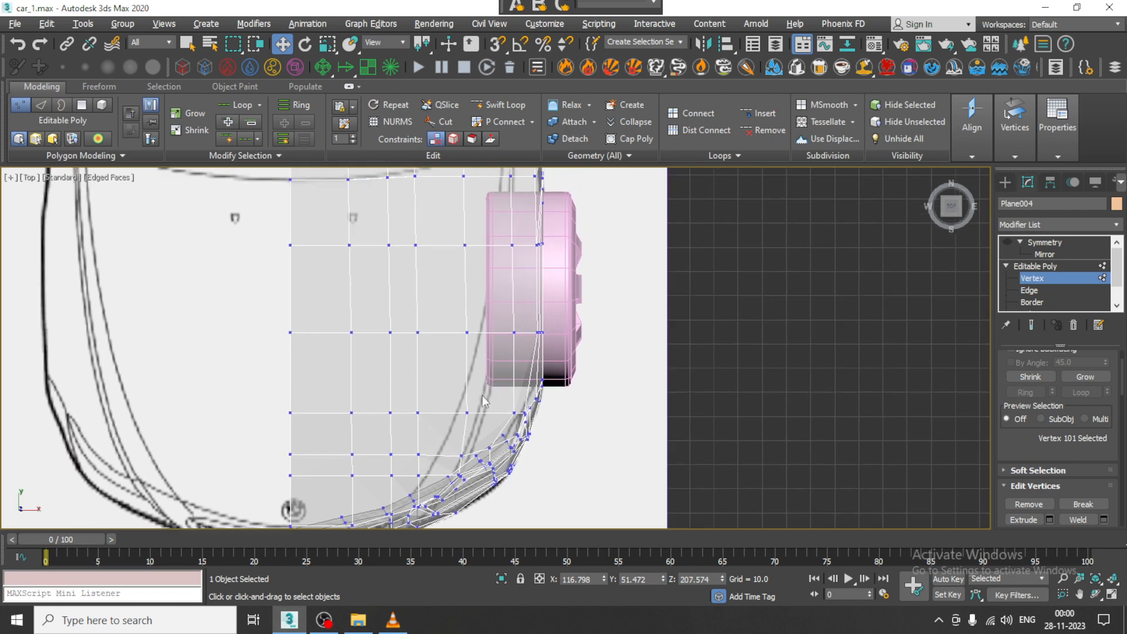
pyautogui.click(467, 413)
pyautogui.moveTo(500, 414); pyautogui.dragTo(495, 415)
# Move the hood's rear-edge vertex near the windshield's outer corner back toward the windshield line of the blueprint.
pyautogui.moveTo(518, 351); pyautogui.dragTo(511, 476, button='middle')
pyautogui.scroll(-2, 532, 400)
pyautogui.scroll(2, 518, 294)
pyautogui.moveTo(517, 285); pyautogui.dragTo(502, 303, button='middle')
pyautogui.moveTo(501, 374); pyautogui.dragTo(484, 396, button='middle')
pyautogui.scroll(2, 487, 398)
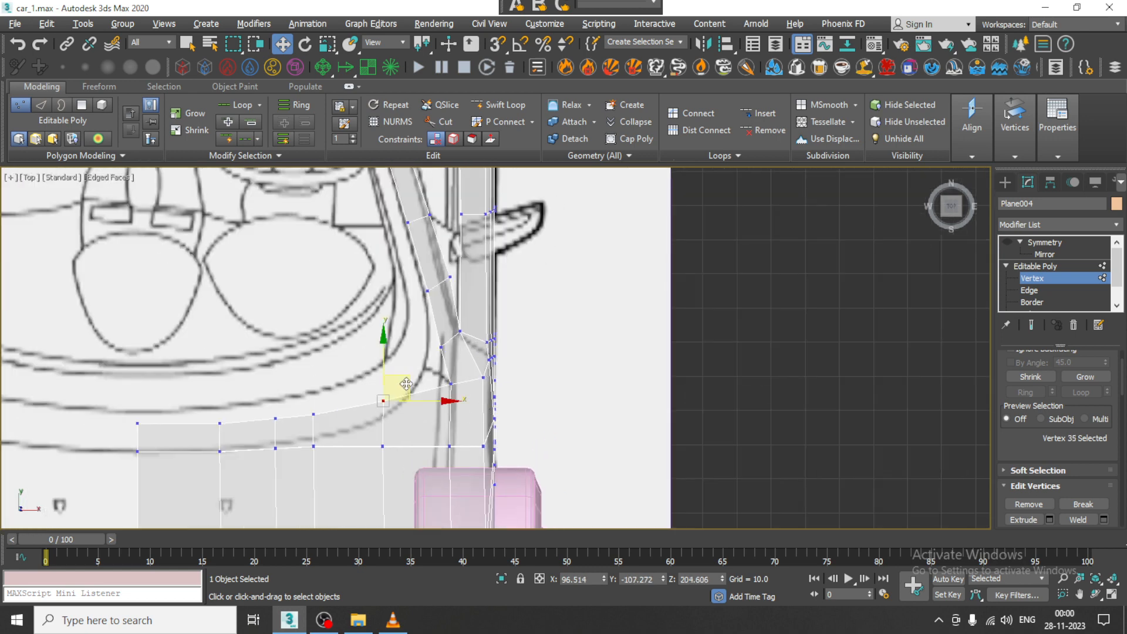
pyautogui.moveTo(406, 384); pyautogui.dragTo(405, 368)
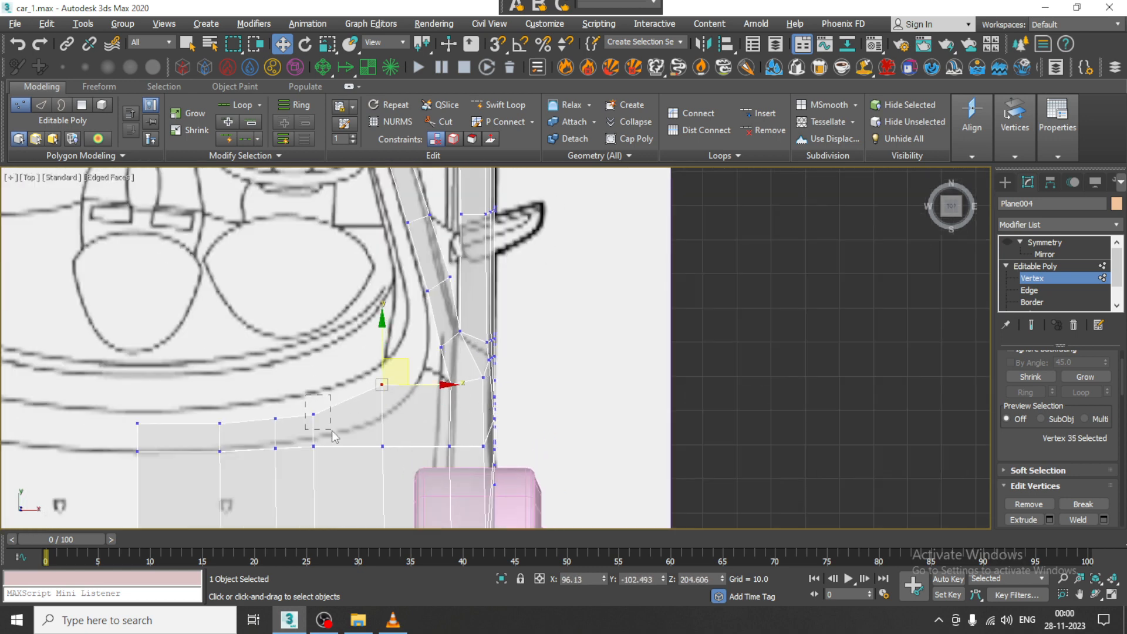
# Move the hood's rear-edge vertices, from beside the outer corner to the centreline, to follow the blueprint's windshield curve.
pyautogui.click(315, 416)
pyautogui.moveTo(312, 378); pyautogui.dragTo(276, 366)
pyautogui.click(280, 389)
pyautogui.click(274, 418)
pyautogui.moveTo(251, 430); pyautogui.dragTo(252, 431)
pyautogui.moveTo(221, 388); pyautogui.dragTo(221, 381)
pyautogui.moveTo(166, 436); pyautogui.dragTo(166, 437)
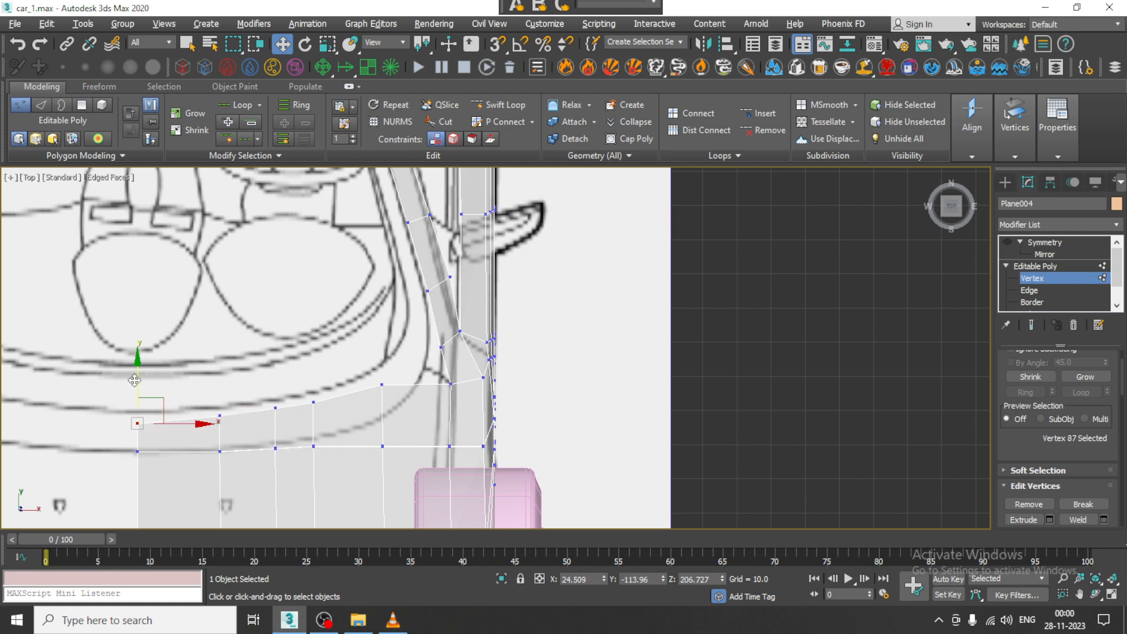
pyautogui.moveTo(135, 381)
pyautogui.mouseDown()
pyautogui.moveTo(135, 364)
pyautogui.moveTo(140, 378)
pyautogui.mouseUp()
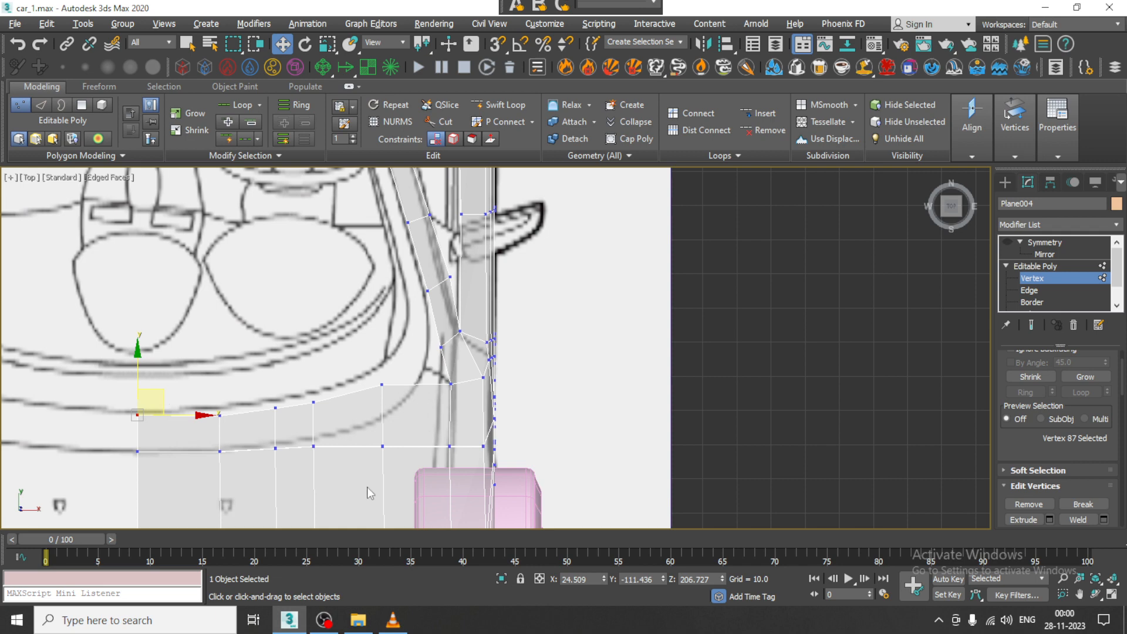
pyautogui.moveTo(356, 369); pyautogui.dragTo(382, 369)
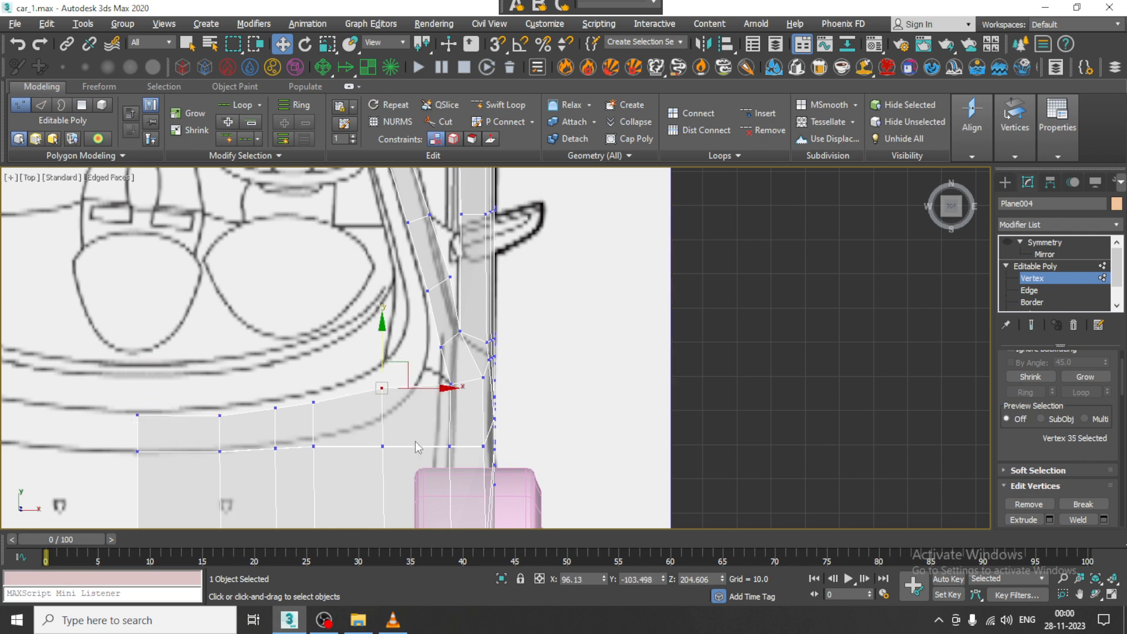
# Hide the front wheel and reselect the car body at its Editable Poly level.
pyautogui.moveTo(536, 358); pyautogui.dragTo(607, 235, button='middle')
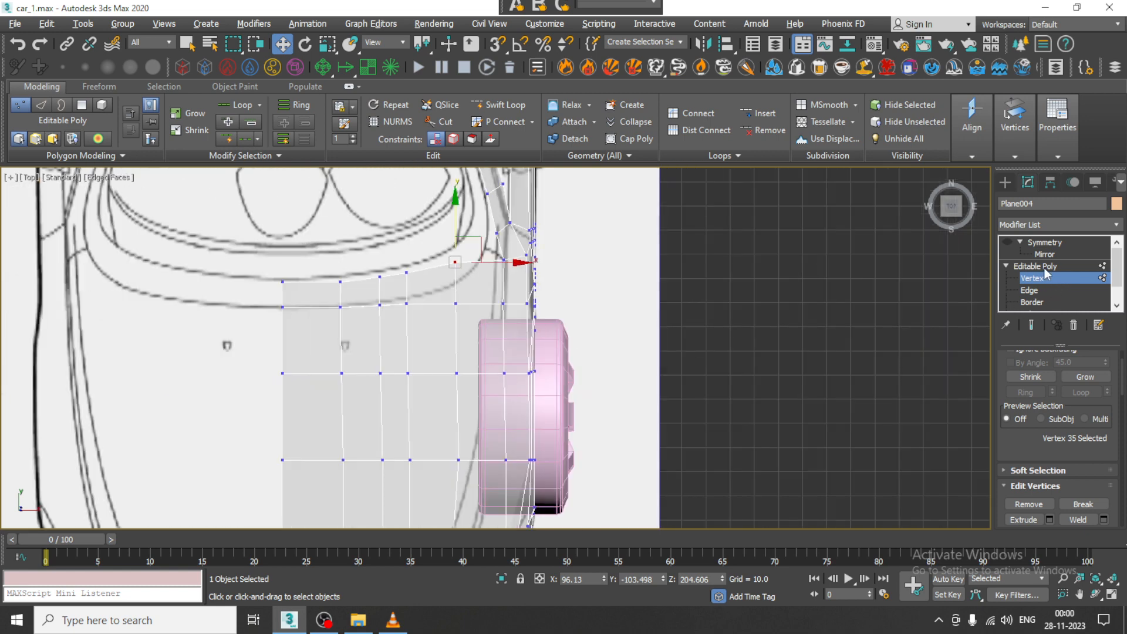
pyautogui.click(1039, 266)
pyautogui.click(550, 371)
pyautogui.rightClick(550, 371)
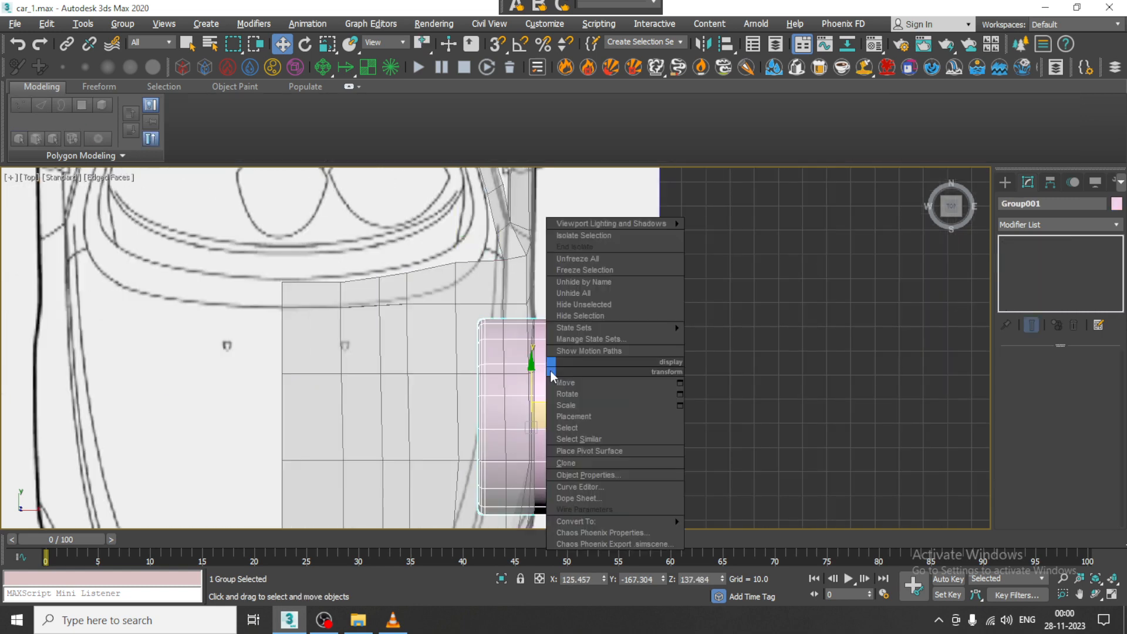
pyautogui.click(595, 318)
pyautogui.scroll(-3, 595, 282)
pyautogui.scroll(6, 574, 336)
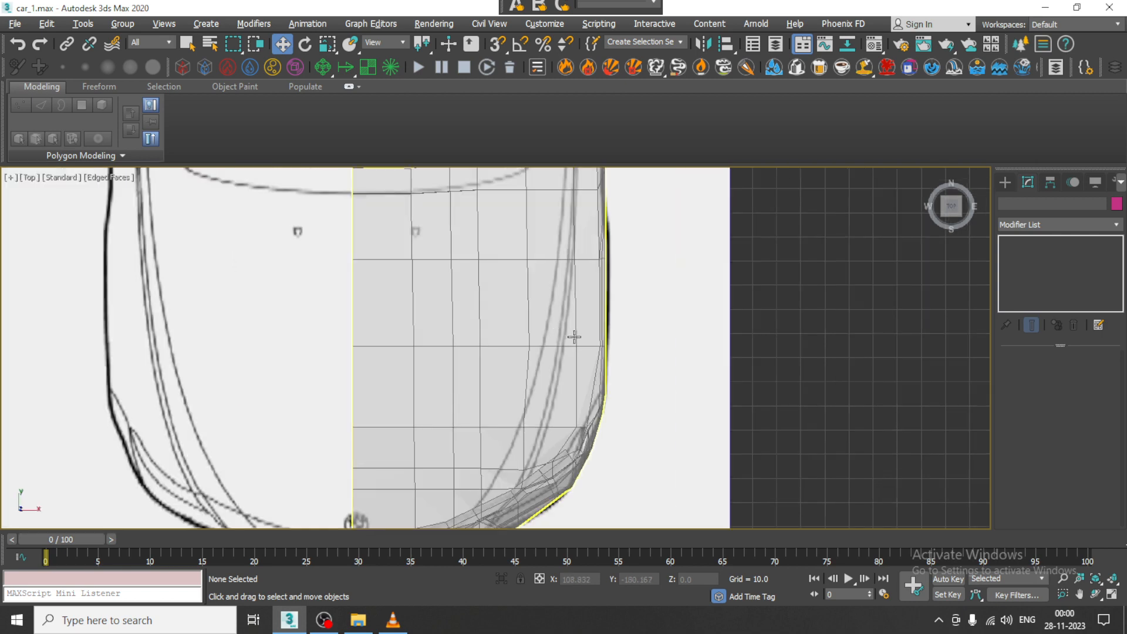
pyautogui.rightClick(564, 302)
pyautogui.click(609, 253)
pyautogui.click(538, 305)
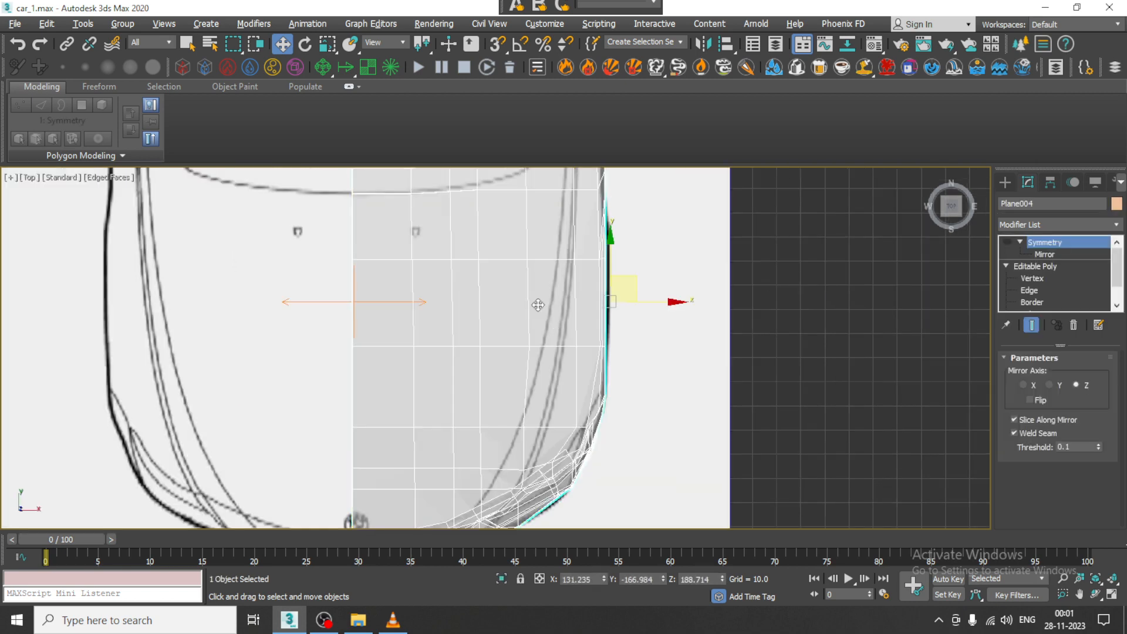
pyautogui.click(1045, 266)
# Try to cut a new edge line along the blueprint's hood crease, from the windshield corner down to the front end.
pyautogui.rightClick(483, 341)
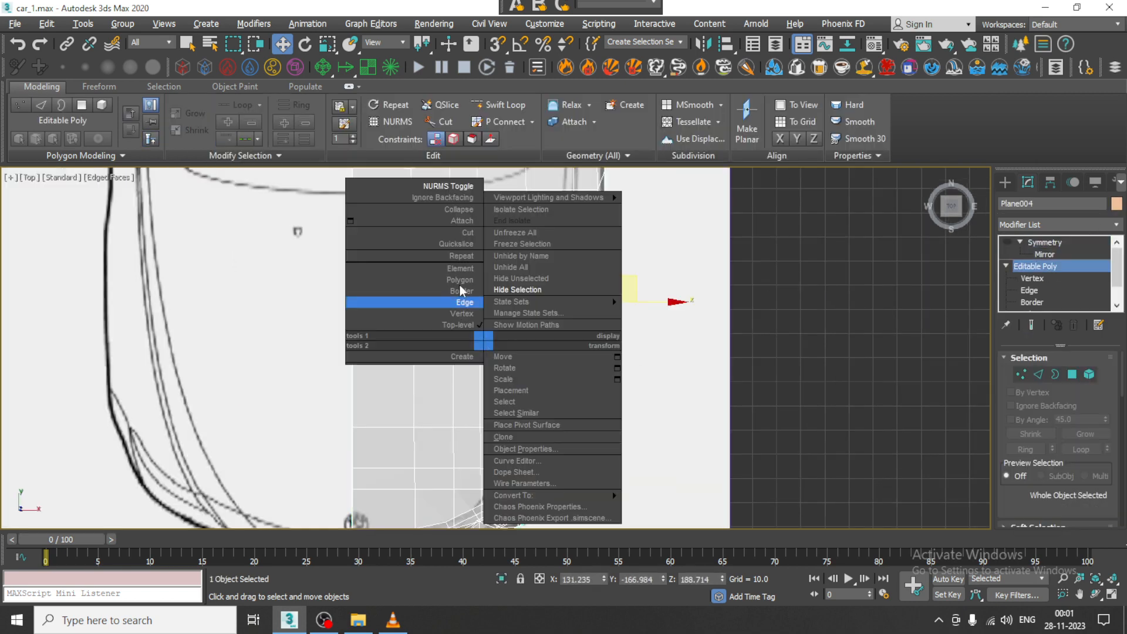
pyautogui.click(468, 232)
pyautogui.scroll(4, 517, 395)
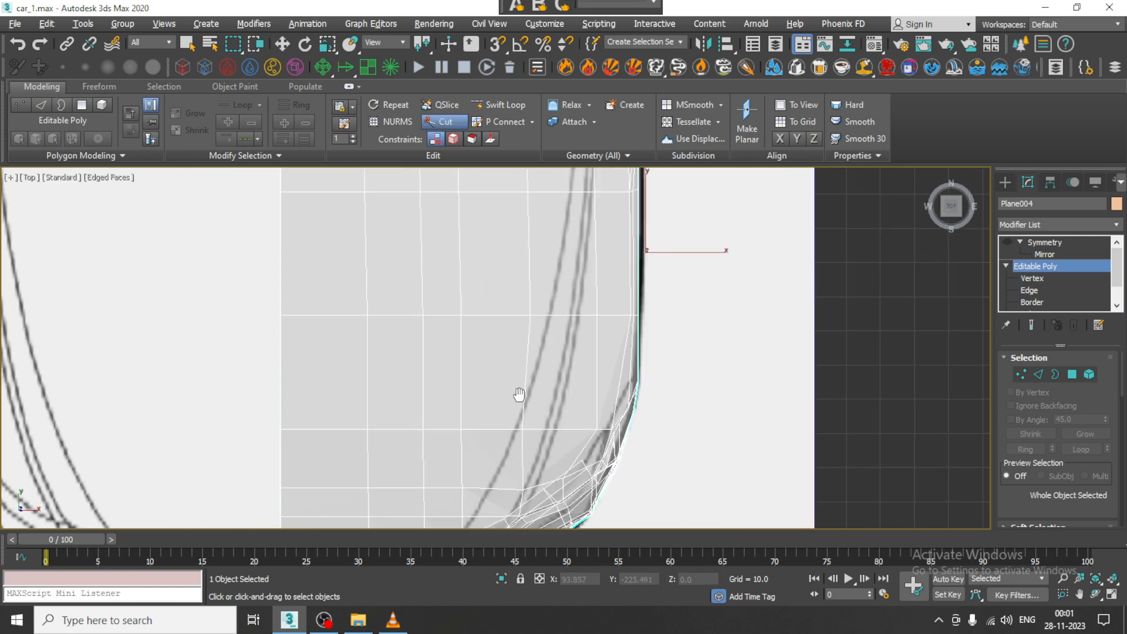
pyautogui.scroll(2, 500, 303)
pyautogui.scroll(-4, 550, 345)
pyautogui.moveTo(576, 177); pyautogui.dragTo(544, 345, button='middle')
pyautogui.scroll(2, 540, 285)
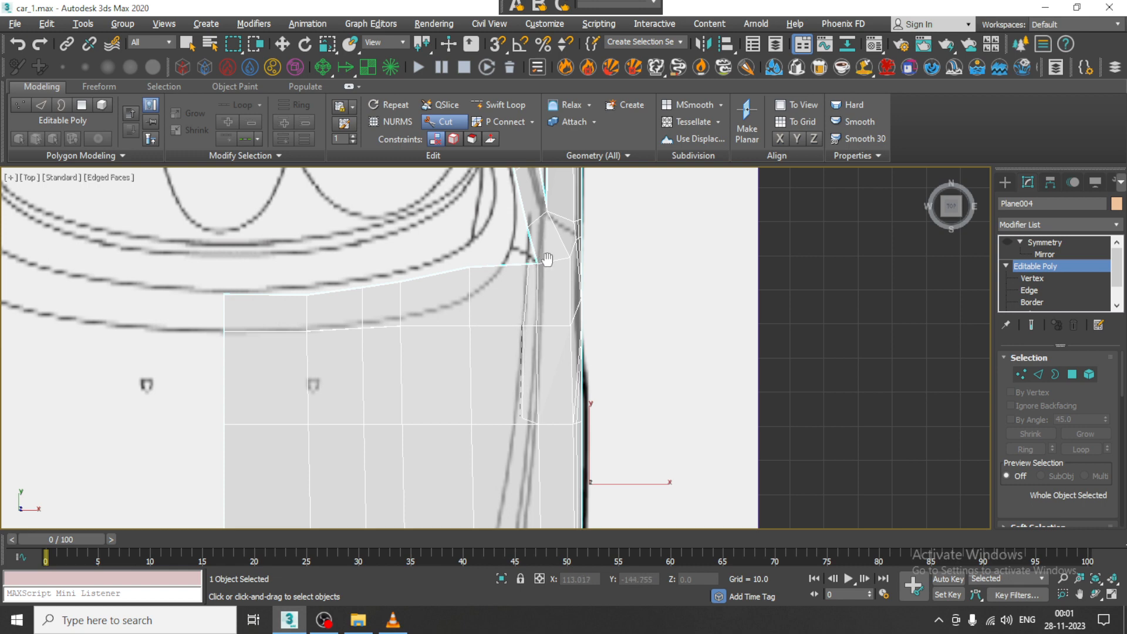
pyautogui.moveTo(548, 259); pyautogui.dragTo(569, 376, button='middle')
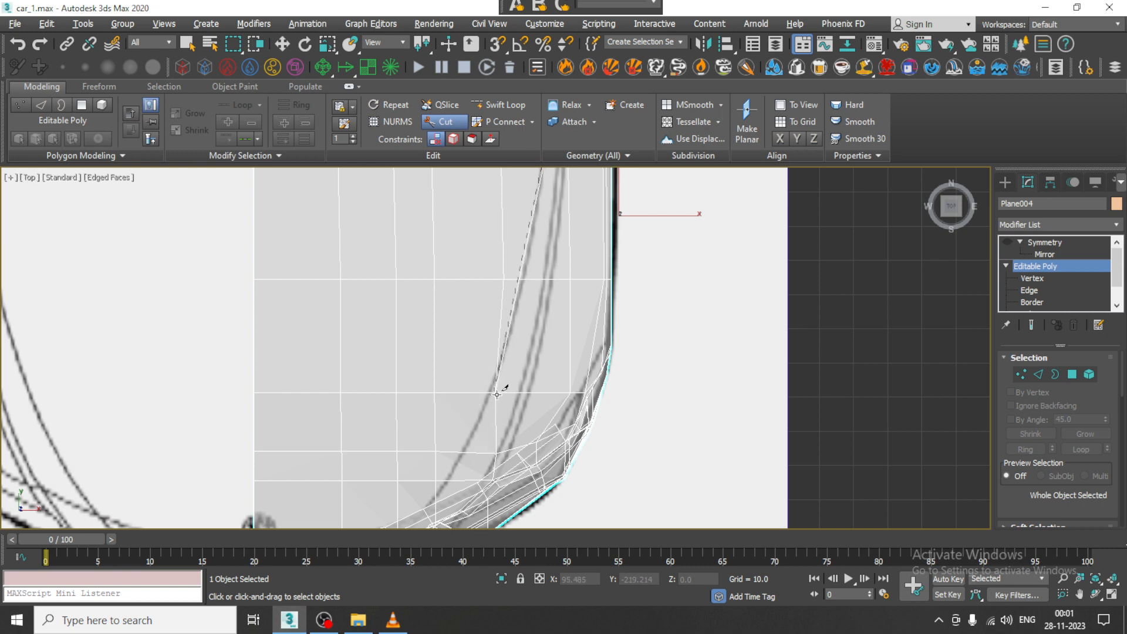
pyautogui.moveTo(450, 468); pyautogui.dragTo(464, 401, button='middle')
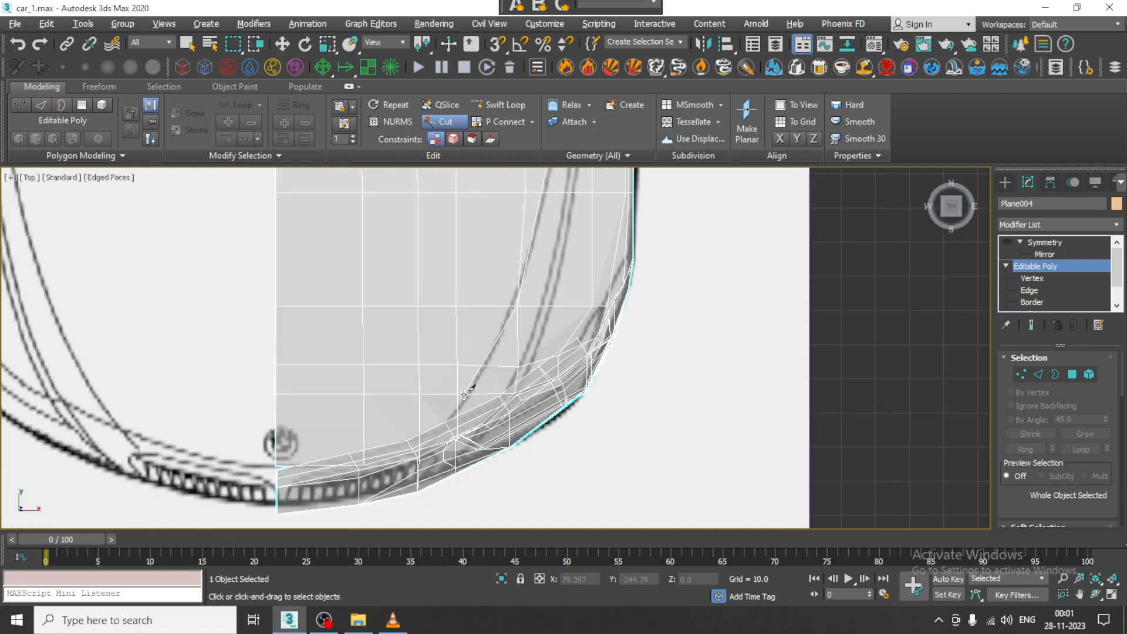
# Turn off see-through display and examine the hood cut and the car's front end in perspective.
pyautogui.press('w')
pyautogui.hotkey('alt', 'w')
pyautogui.click(722, 439)
pyautogui.hotkey('alt', 'w')
pyautogui.hotkey('alt', 'x')
pyautogui.keyDown('alt'); pyautogui.moveTo(552, 377); pyautogui.dragTo(566, 309, button='middle'); pyautogui.keyUp('alt')
pyautogui.moveTo(552, 411); pyautogui.dragTo(618, 325, button='middle')
pyautogui.scroll(3, 568, 339)
pyautogui.scroll(-3, 571, 322)
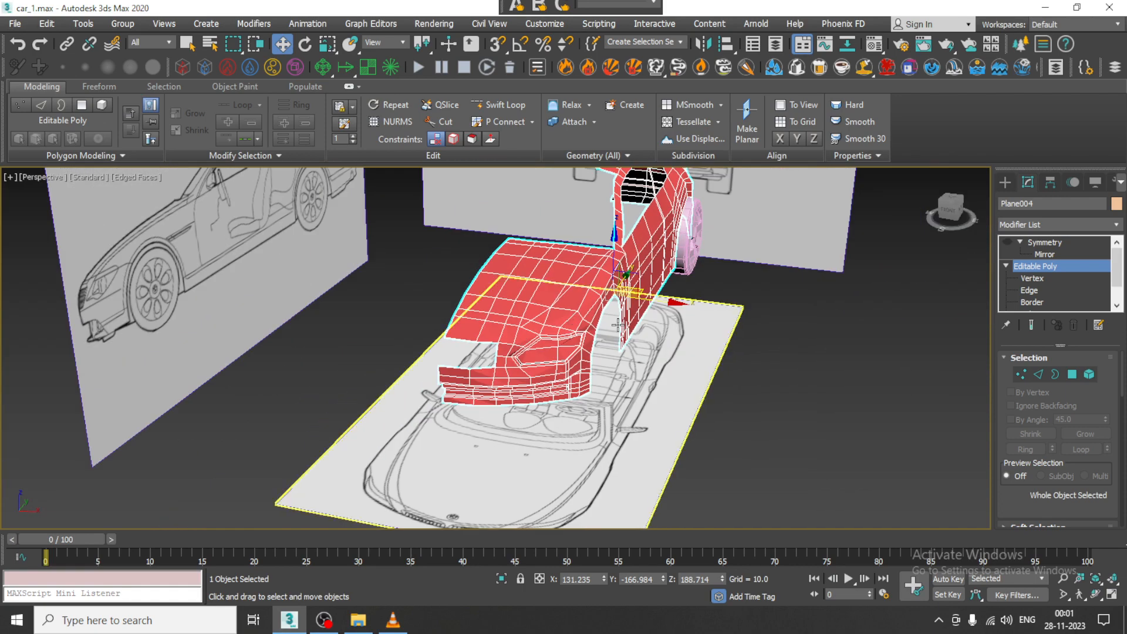
pyautogui.scroll(3, 606, 349)
pyautogui.moveTo(545, 344); pyautogui.dragTo(574, 335, button='middle')
pyautogui.hotkey('alt', 'w')
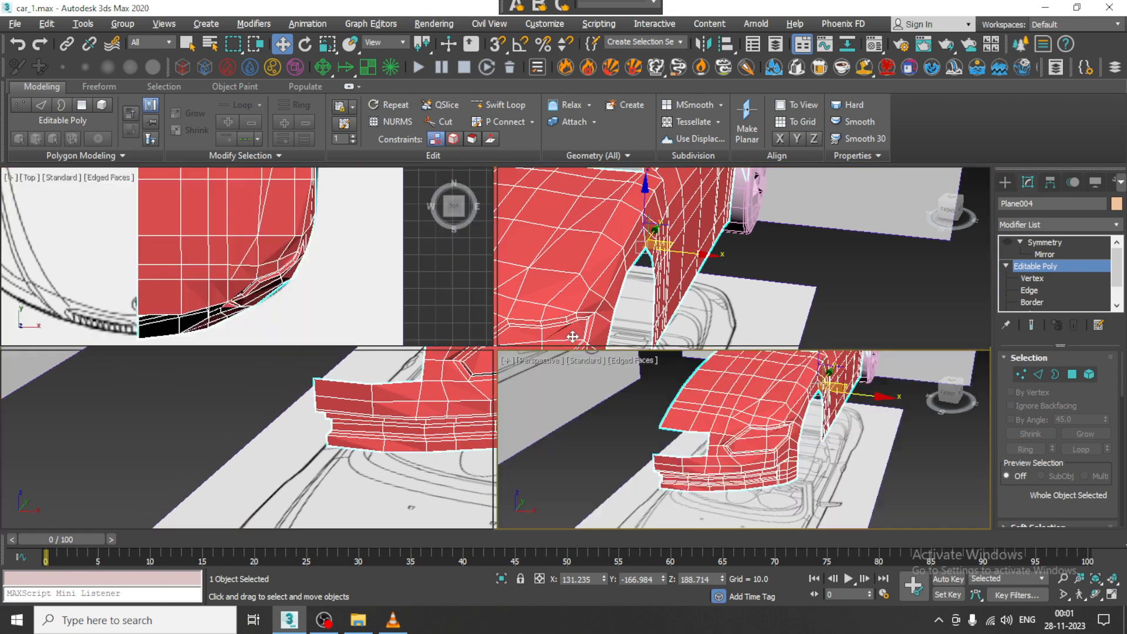
pyautogui.scroll(-3, 656, 415)
pyautogui.hotkey('alt', 'w')
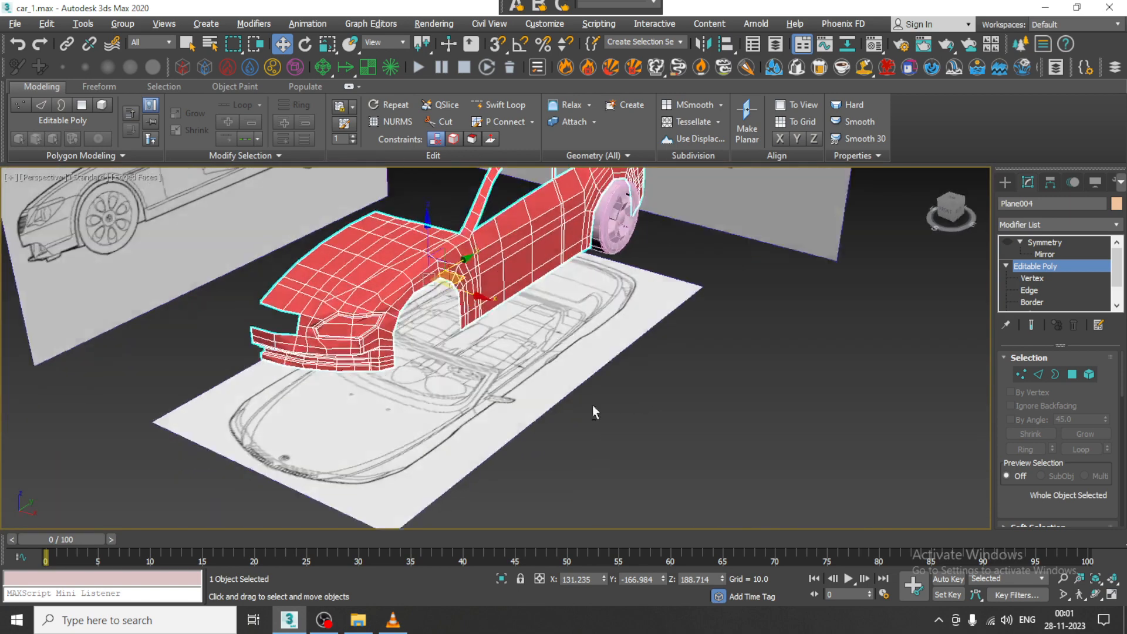
pyautogui.scroll(5, 473, 339)
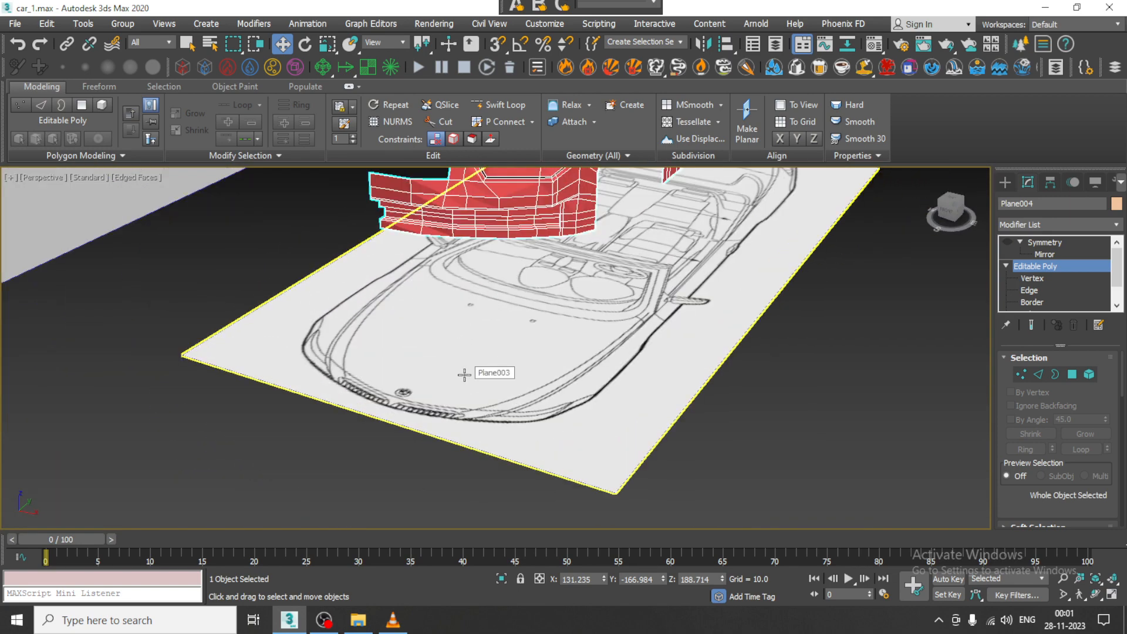
pyautogui.hotkey('alt', 'w')
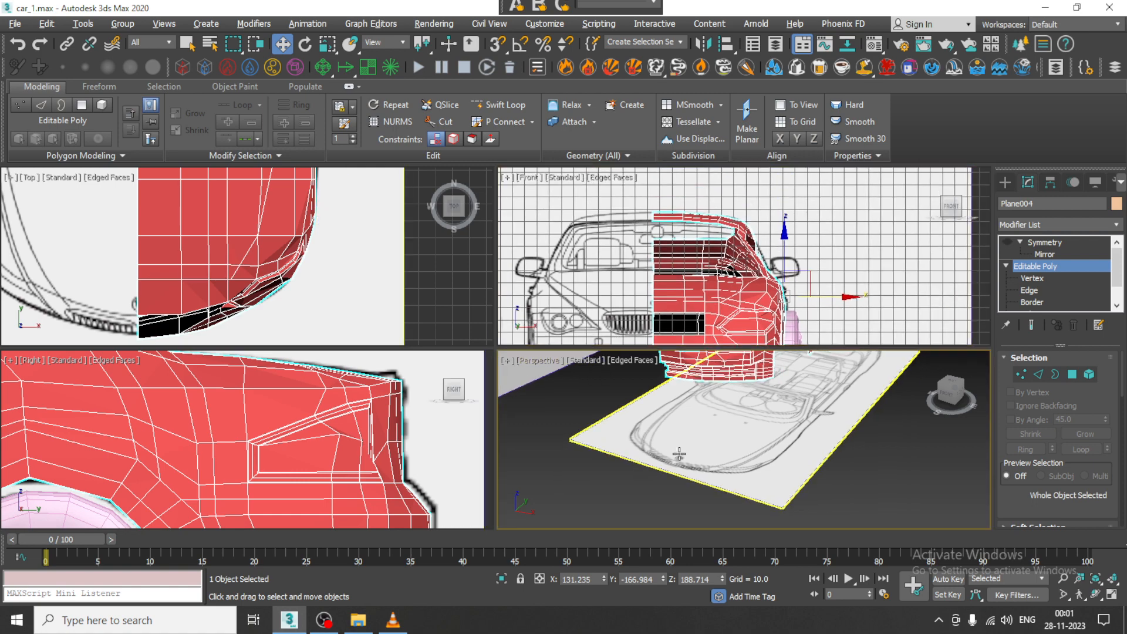
pyautogui.hotkey('alt', 'w')
pyautogui.scroll(2, 669, 405)
pyautogui.scroll(-1, 670, 405)
pyautogui.moveTo(669, 405); pyautogui.dragTo(614, 432, button='middle')
pyautogui.scroll(3, 449, 255)
pyautogui.keyDown('alt'); pyautogui.moveTo(449, 256); pyautogui.dragTo(504, 225, button='middle'); pyautogui.keyUp('alt')
# Try to extend the hood cut to the corner of the front opening and weld the surplus vertices there.
pyautogui.rightClick(489, 216)
pyautogui.click(470, 107)
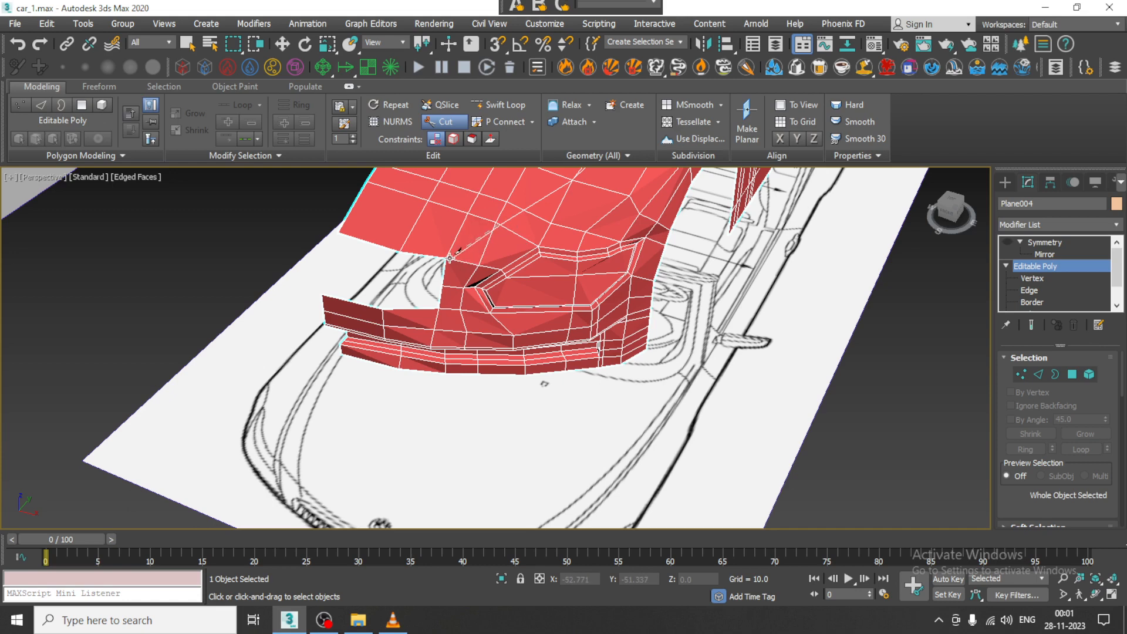
pyautogui.press('w')
pyautogui.scroll(2, 546, 287)
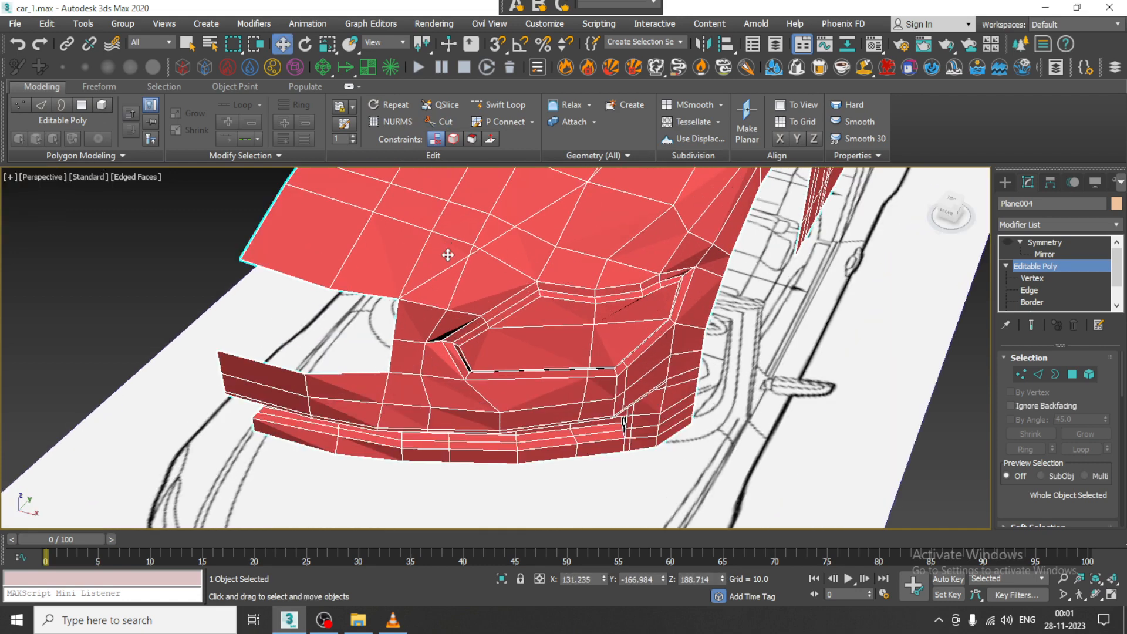
pyautogui.press('1')
pyautogui.rightClick(476, 250)
pyautogui.click(452, 328)
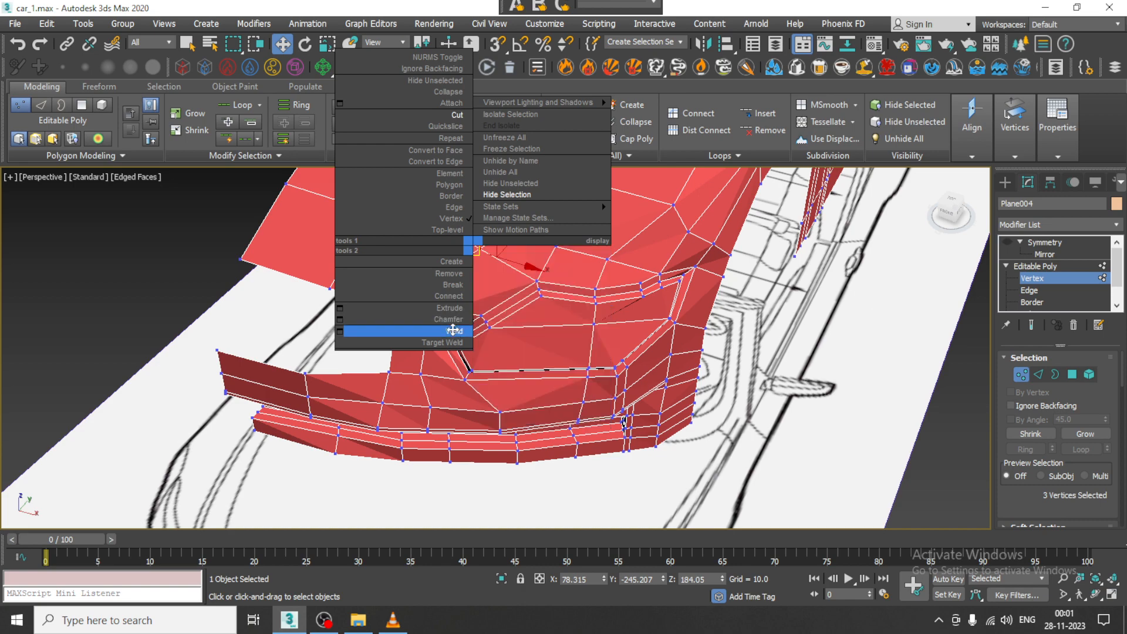
# Undo the hood cuts and turn see-through display back on.
pyautogui.moveTo(578, 285); pyautogui.dragTo(621, 326, button='middle')
pyautogui.scroll(-3, 554, 361)
pyautogui.hotkey('alt', 'x')
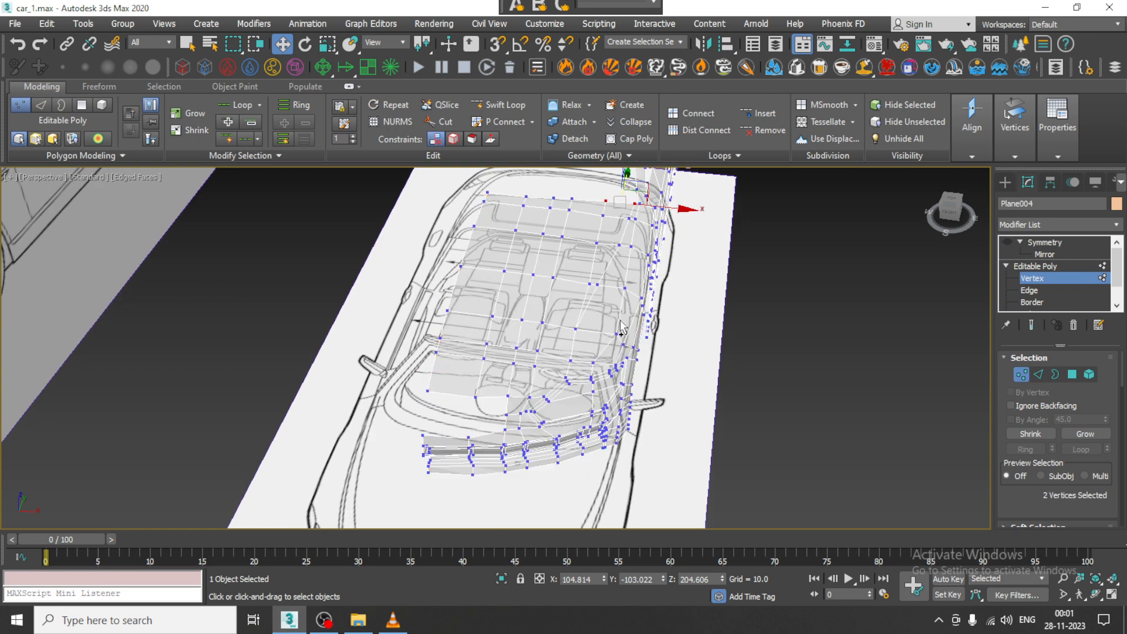
pyautogui.click(630, 276)
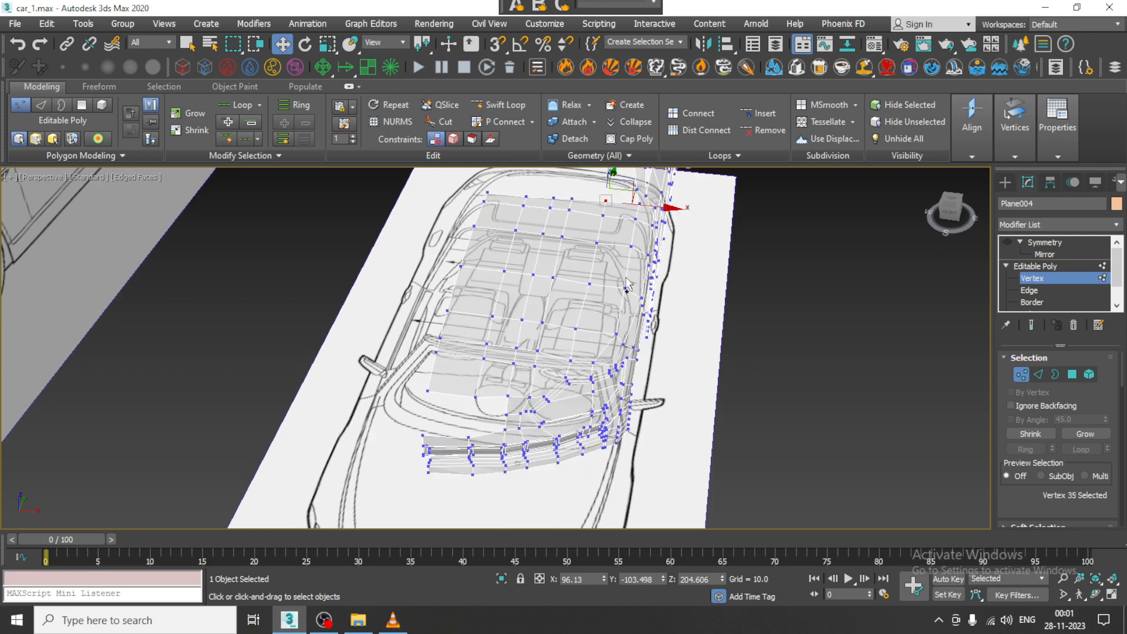
# Cut a new edge line in the top view along the hood crease, from the windshield corner to the front bumper.
pyautogui.rightClick(619, 244)
pyautogui.click(597, 114)
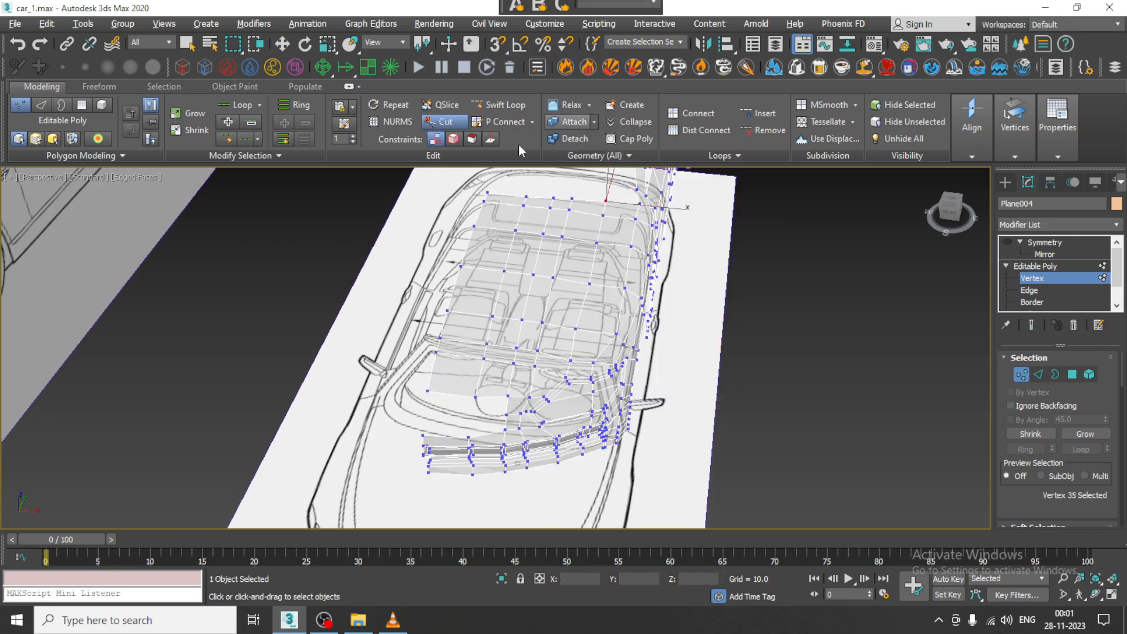
pyautogui.hotkey('alt', 'w')
pyautogui.middleClick(365, 205)
pyautogui.hotkey('alt', 'w')
pyautogui.scroll(-3, 505, 238)
pyautogui.moveTo(549, 236); pyautogui.dragTo(484, 320, button='middle')
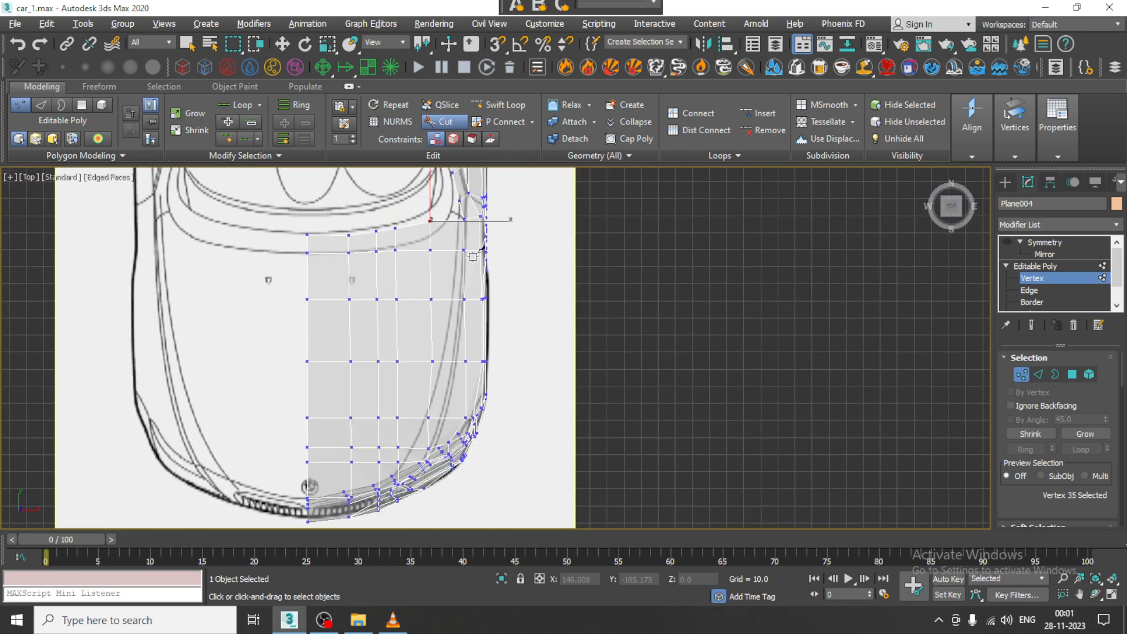
pyautogui.scroll(2, 447, 208)
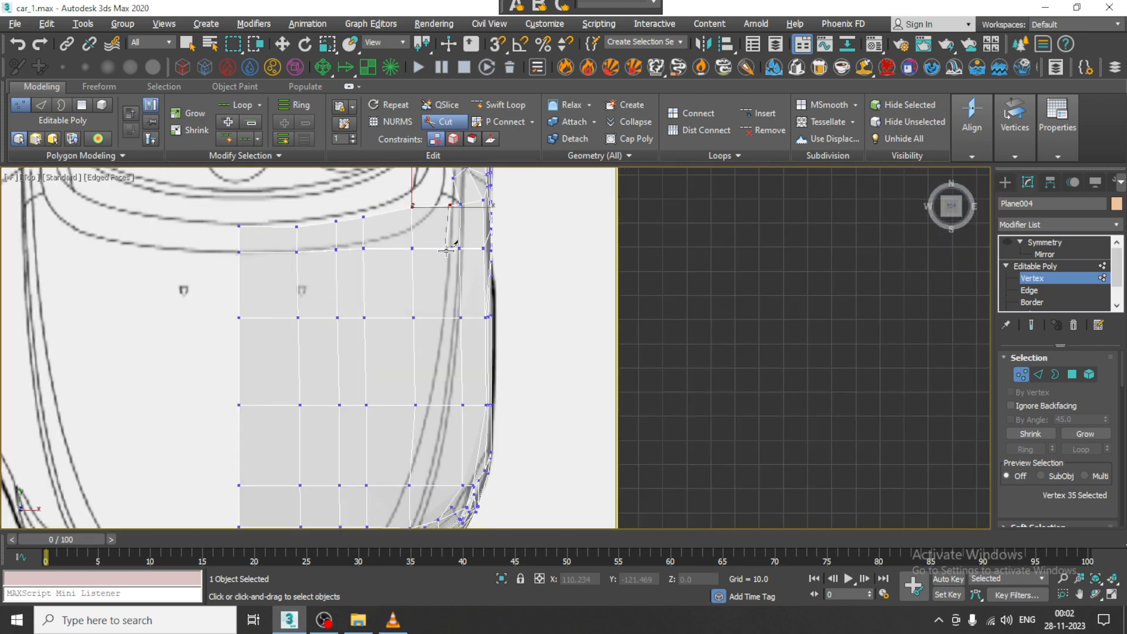
pyautogui.moveTo(471, 281); pyautogui.dragTo(487, 196, button='middle')
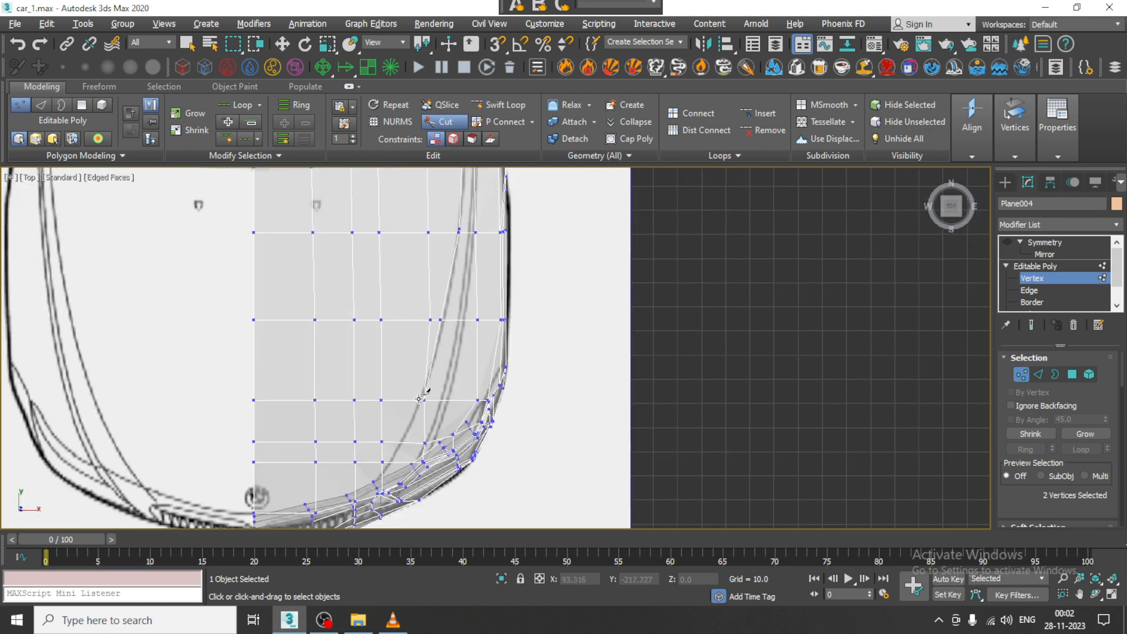
pyautogui.moveTo(430, 378); pyautogui.dragTo(501, 246, button='middle')
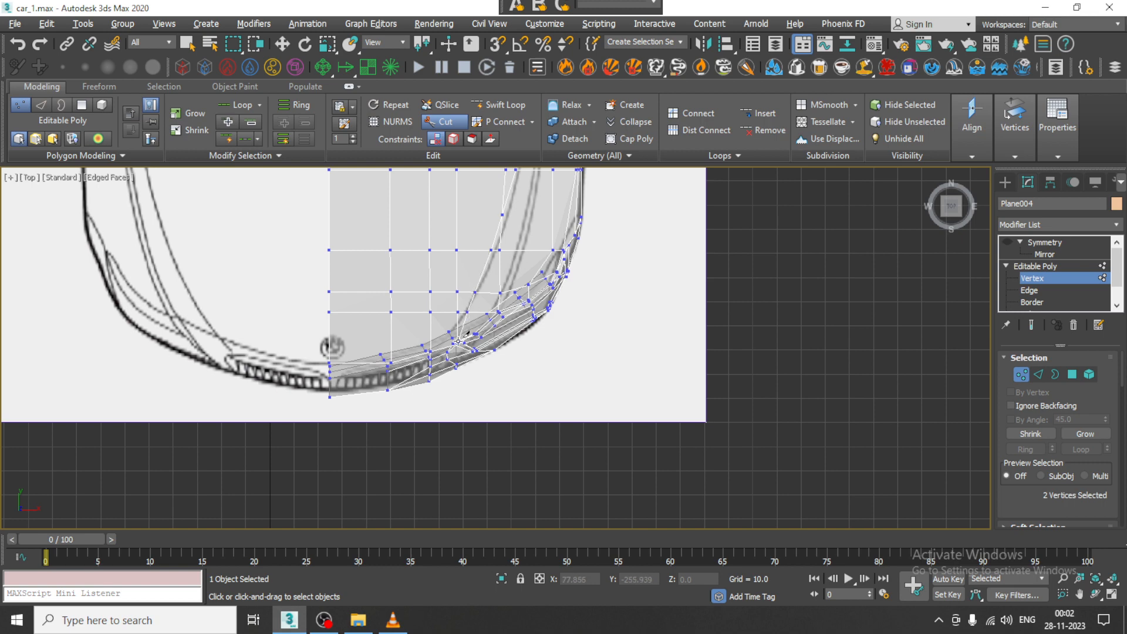
pyautogui.moveTo(560, 359); pyautogui.dragTo(548, 401, button='middle')
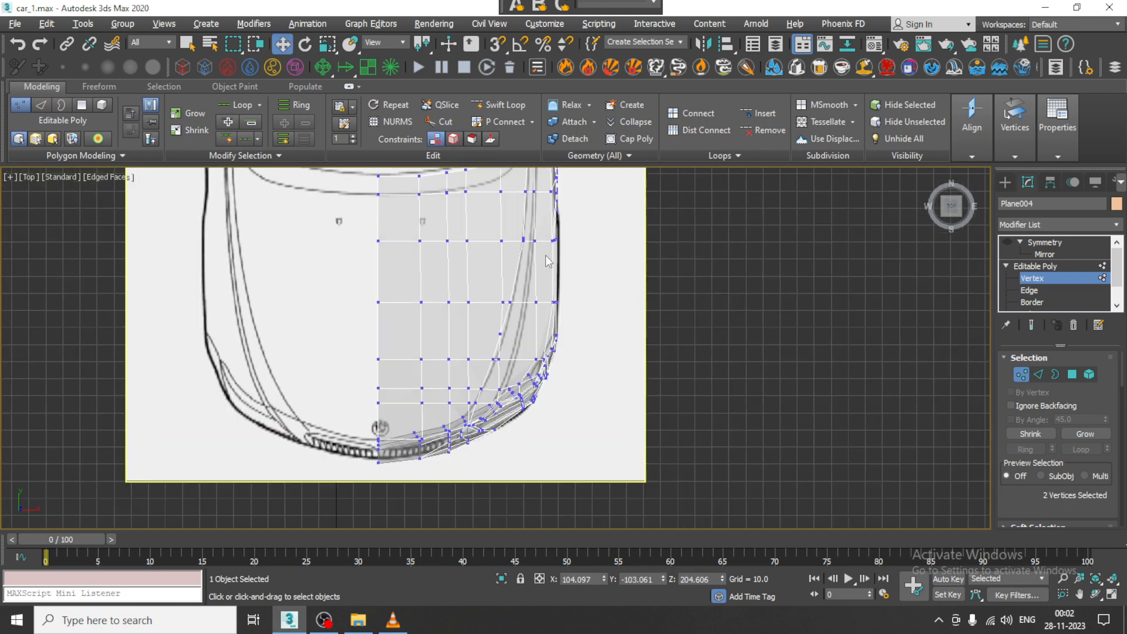
# Remove the old hood edges running alongside the middle of the new crease cut, working in the opaque perspective view.
pyautogui.moveTo(543, 240); pyautogui.dragTo(521, 333, button='middle')
pyautogui.scroll(2, 555, 357)
pyautogui.hotkey('alt', 'w')
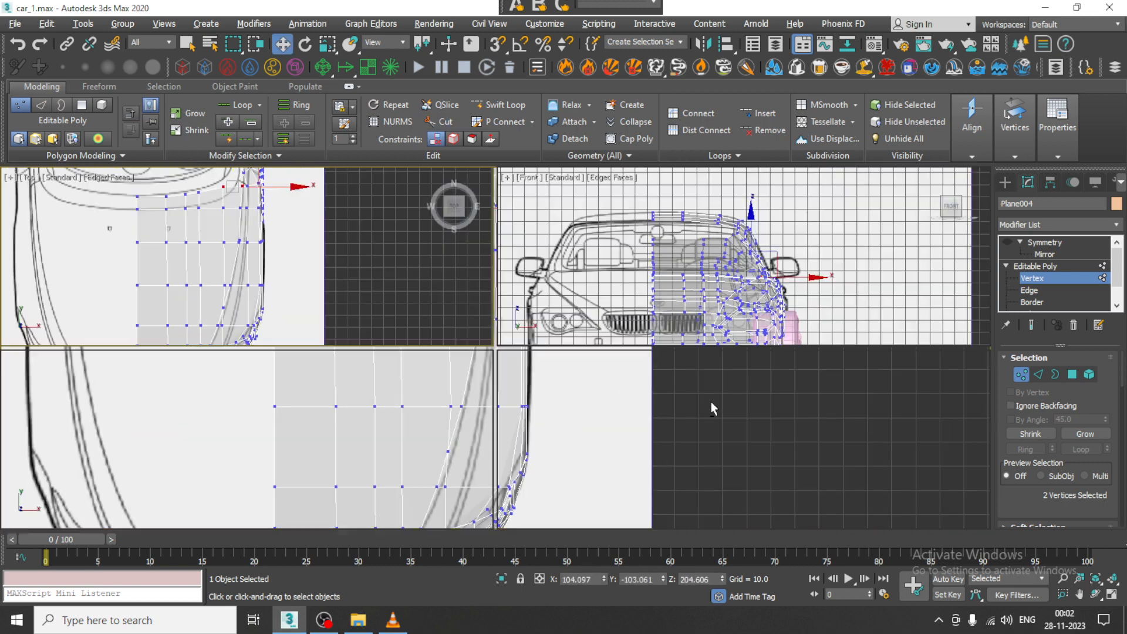
pyautogui.middleClick(709, 402)
pyautogui.hotkey('alt', 'w')
pyautogui.keyDown('alt'); pyautogui.moveTo(643, 377); pyautogui.dragTo(577, 311, button='middle'); pyautogui.keyUp('alt')
pyautogui.scroll(3, 492, 281)
pyautogui.scroll(2, 577, 311)
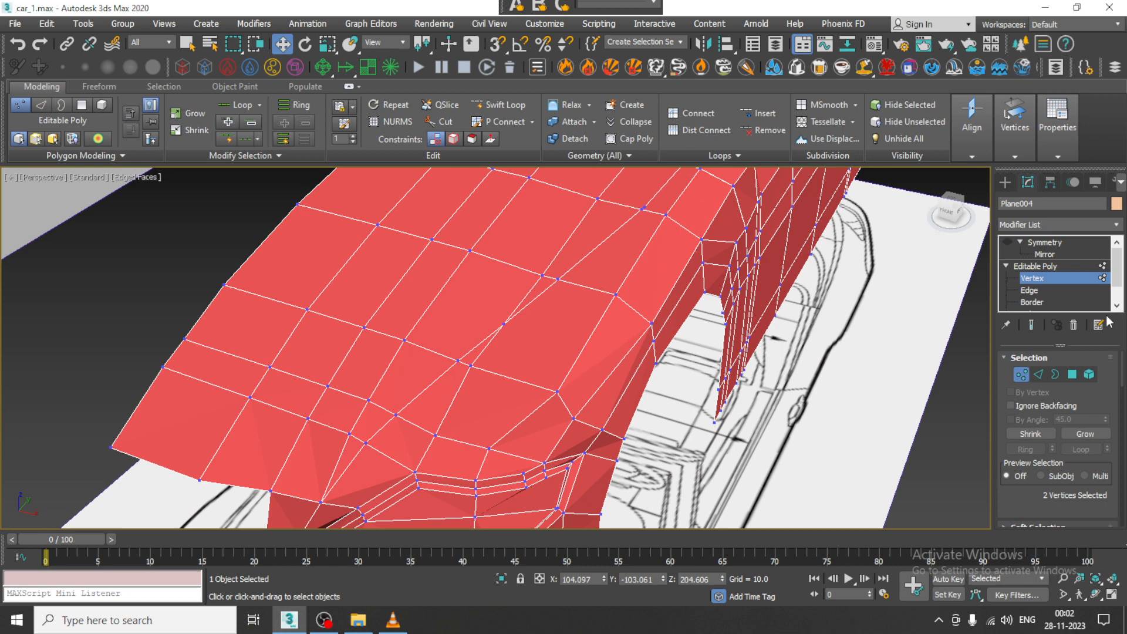
pyautogui.click(1031, 290)
pyautogui.click(523, 300)
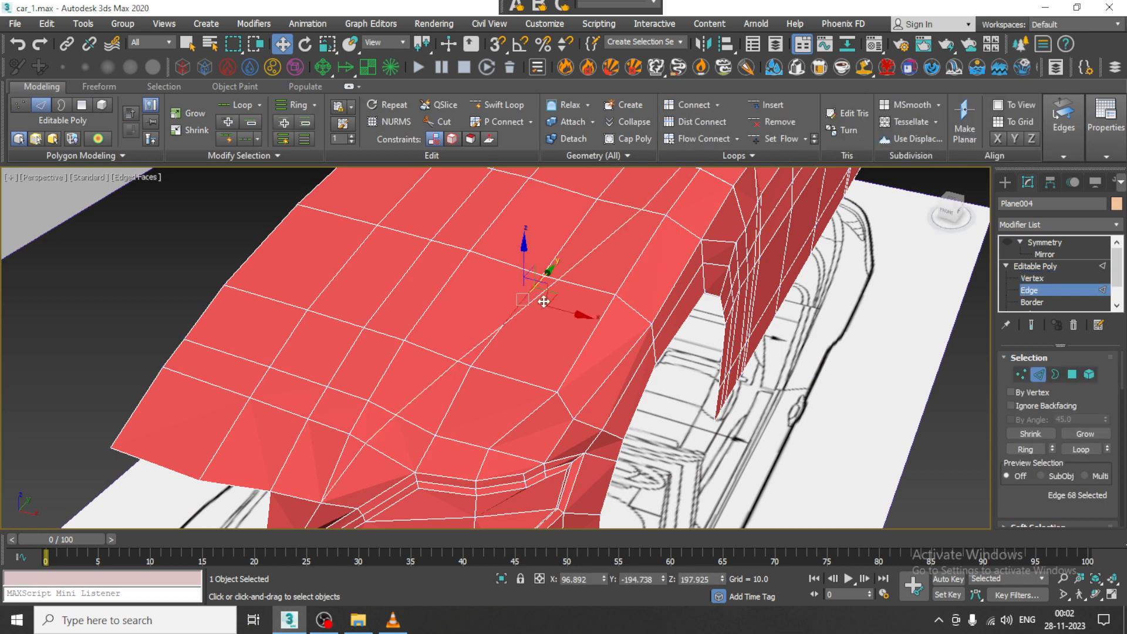
pyautogui.click(514, 344)
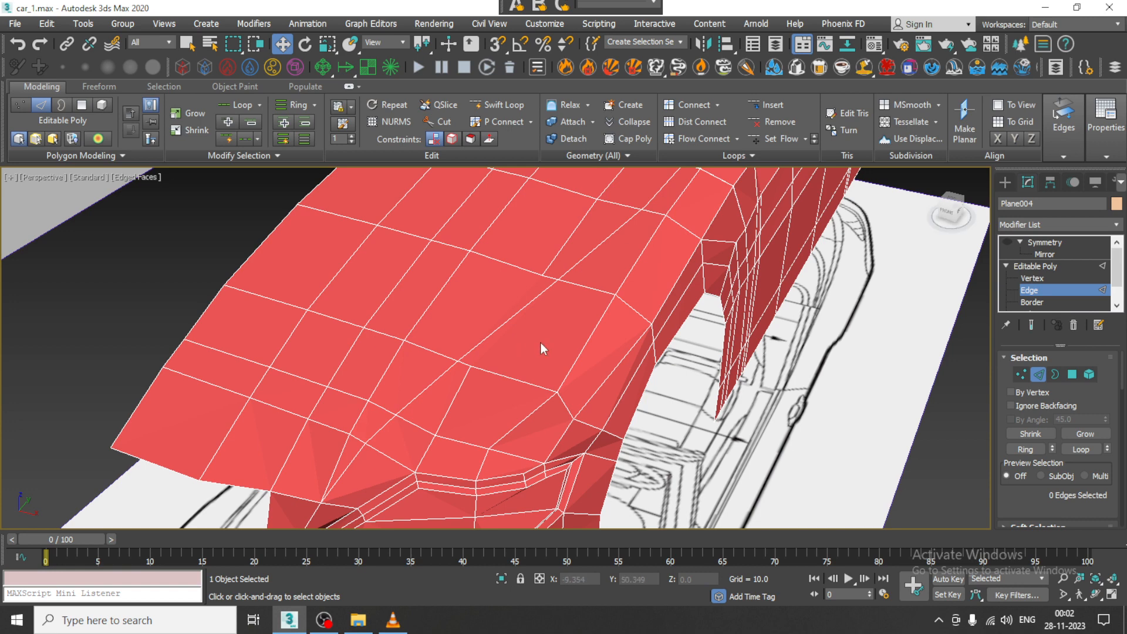
# Try to target-weld the surplus vertices beside the middle of the hood crease onto the crease line.
pyautogui.keyDown('alt'); pyautogui.moveTo(555, 357); pyautogui.dragTo(559, 357, button='middle'); pyautogui.keyUp('alt')
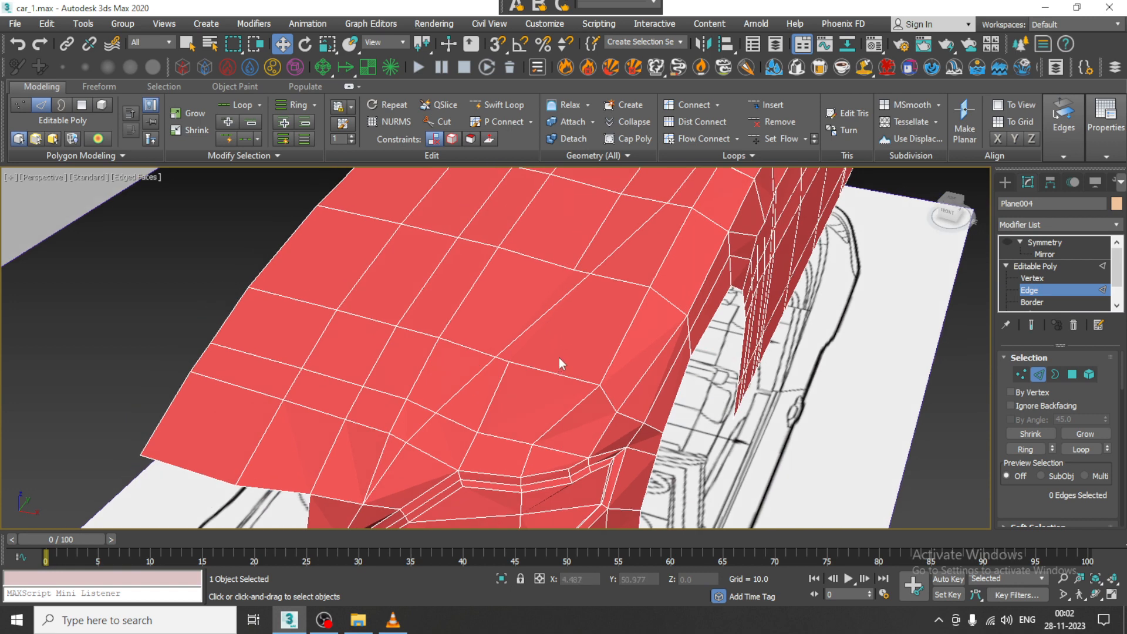
pyautogui.press('1')
pyautogui.hotkey('ctrl', 'a')
pyautogui.rightClick(507, 360)
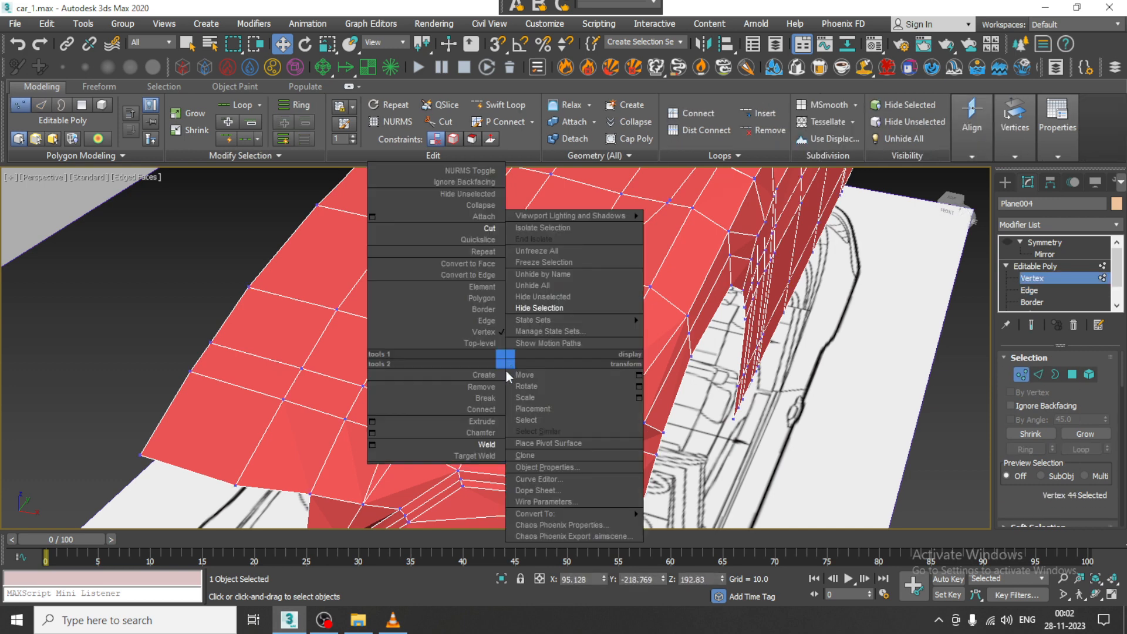
pyautogui.click(485, 445)
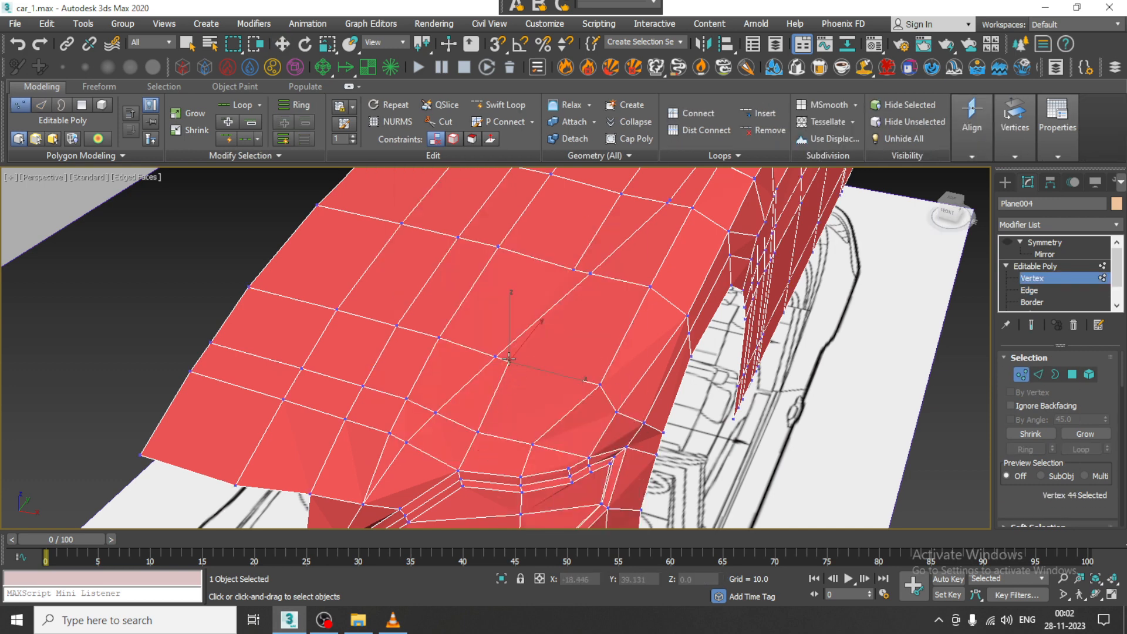
pyautogui.click(496, 358)
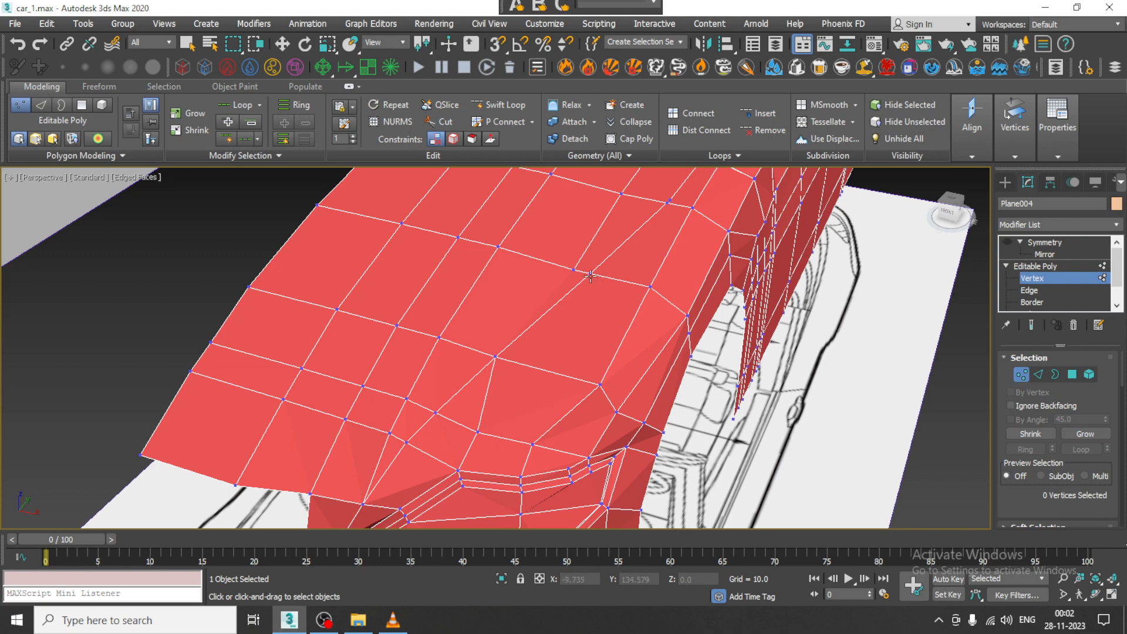
pyautogui.keyDown('alt'); pyautogui.moveTo(595, 274); pyautogui.dragTo(636, 281, button='middle'); pyautogui.keyUp('alt')
pyautogui.press('w')
# Check the hood with NURMS smoothing, and undo the smoothing and the last vertex weld.
pyautogui.rightClick(725, 317)
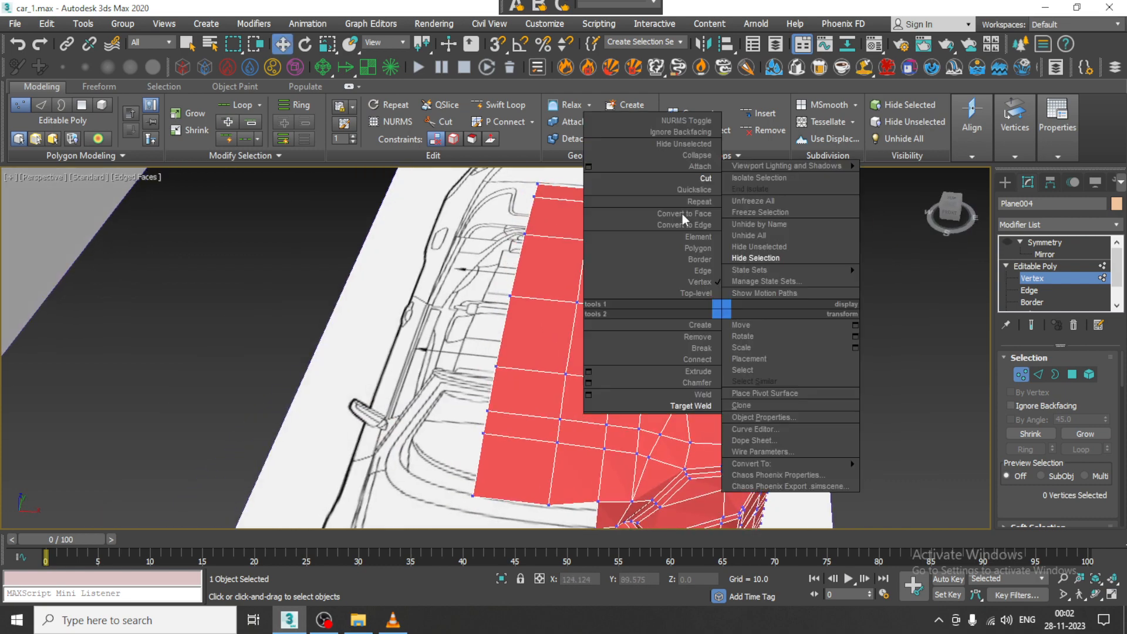
pyautogui.click(699, 122)
pyautogui.scroll(-5, 688, 299)
pyautogui.keyDown('alt'); pyautogui.moveTo(687, 292); pyautogui.dragTo(596, 314, button='middle'); pyautogui.keyUp('alt')
pyautogui.scroll(4, 633, 279)
pyautogui.scroll(-2, 611, 270)
pyautogui.hotkey('ctrl', 'z')
pyautogui.hotkey('ctrl', 'z')
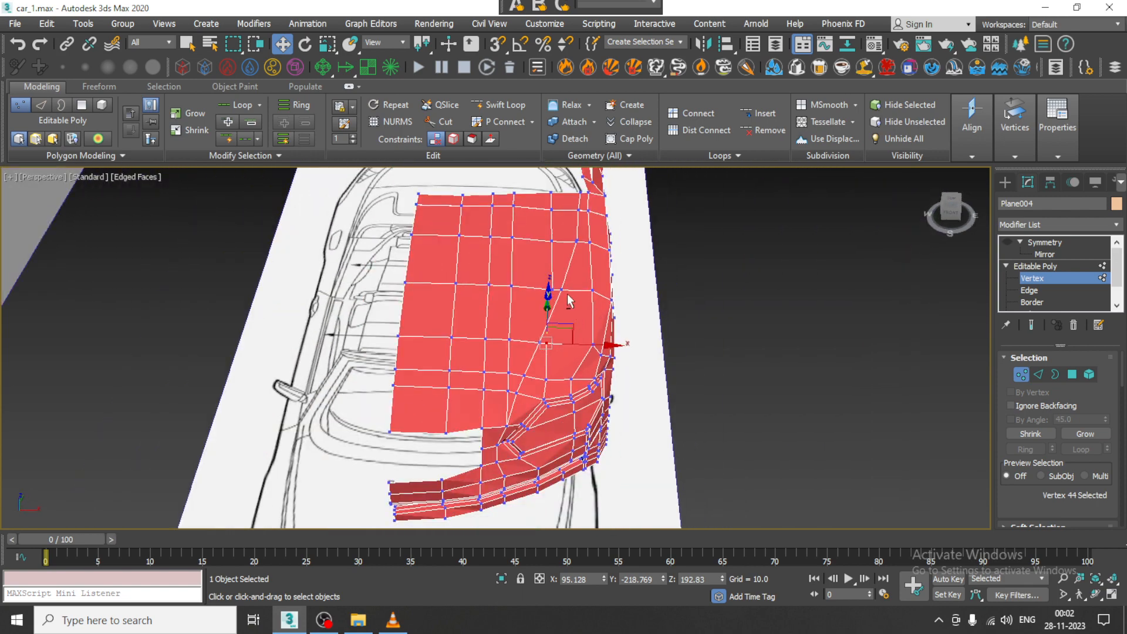
# In the see-through top view, remove the old lengthwise edges running beside the crease on the rear part of the hood.
pyautogui.scroll(4, 573, 259)
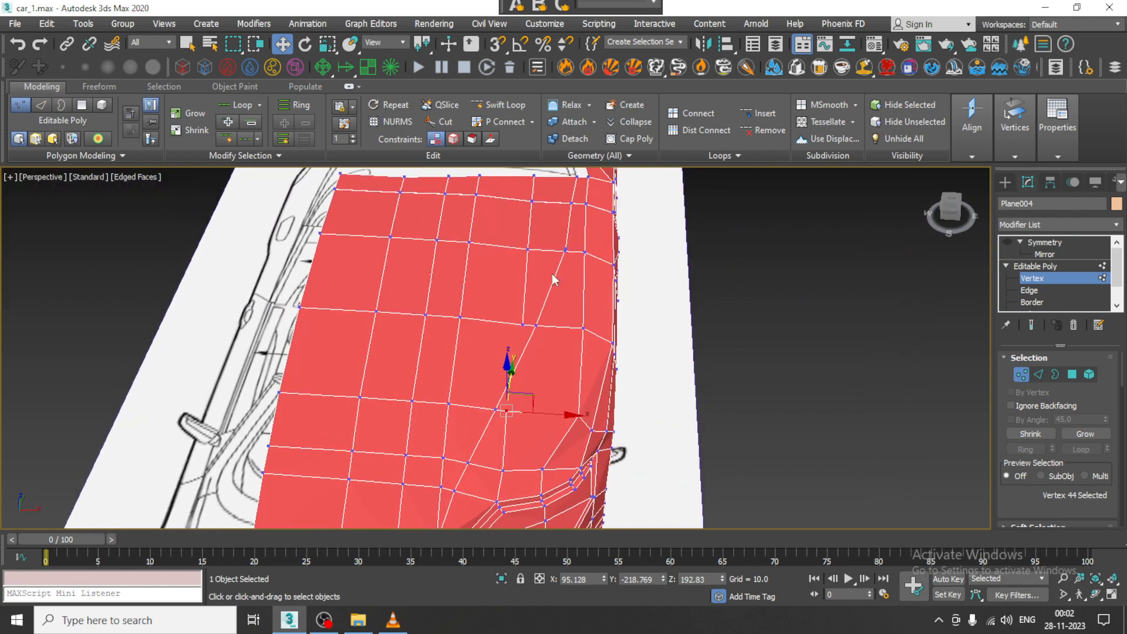
pyautogui.hotkey('alt', 'w')
pyautogui.middleClick(293, 249)
pyautogui.hotkey('alt', 'w')
pyautogui.hotkey('alt', 'x')
pyautogui.moveTo(458, 385); pyautogui.dragTo(455, 361, button='middle')
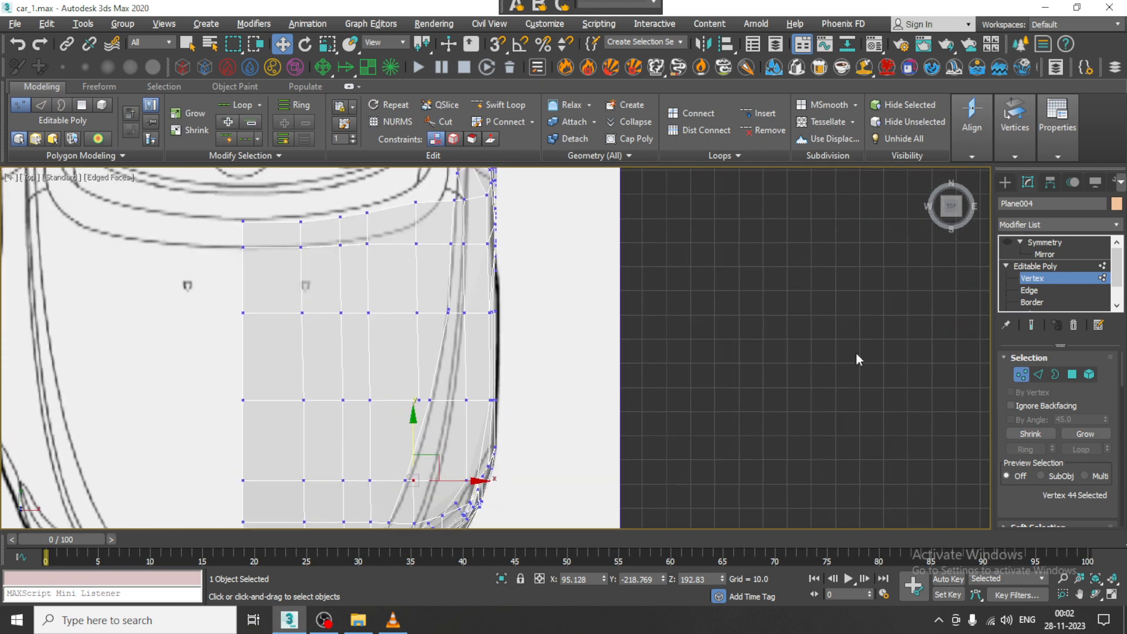
pyautogui.click(1029, 290)
pyautogui.doubleClick(418, 350)
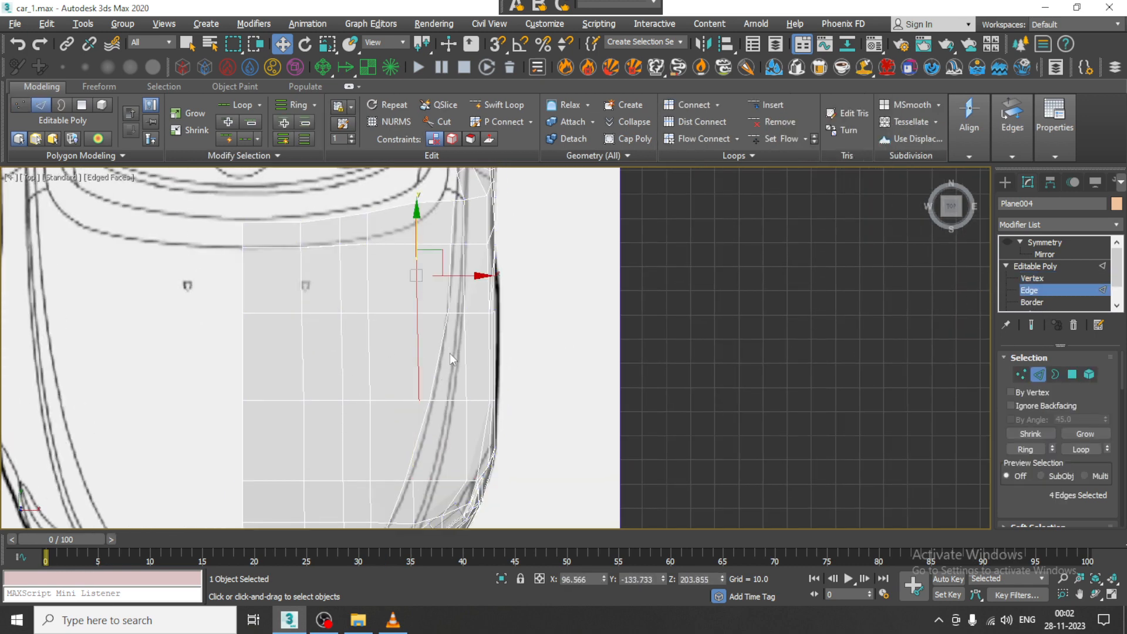
pyautogui.hotkey('ctrl', 'BackSpace')
# Remove the leftover lengthwise edge beside the crease near the front of the hood, and inspect the hood in the opaque perspective view.
pyautogui.moveTo(460, 305); pyautogui.dragTo(452, 174, button='middle')
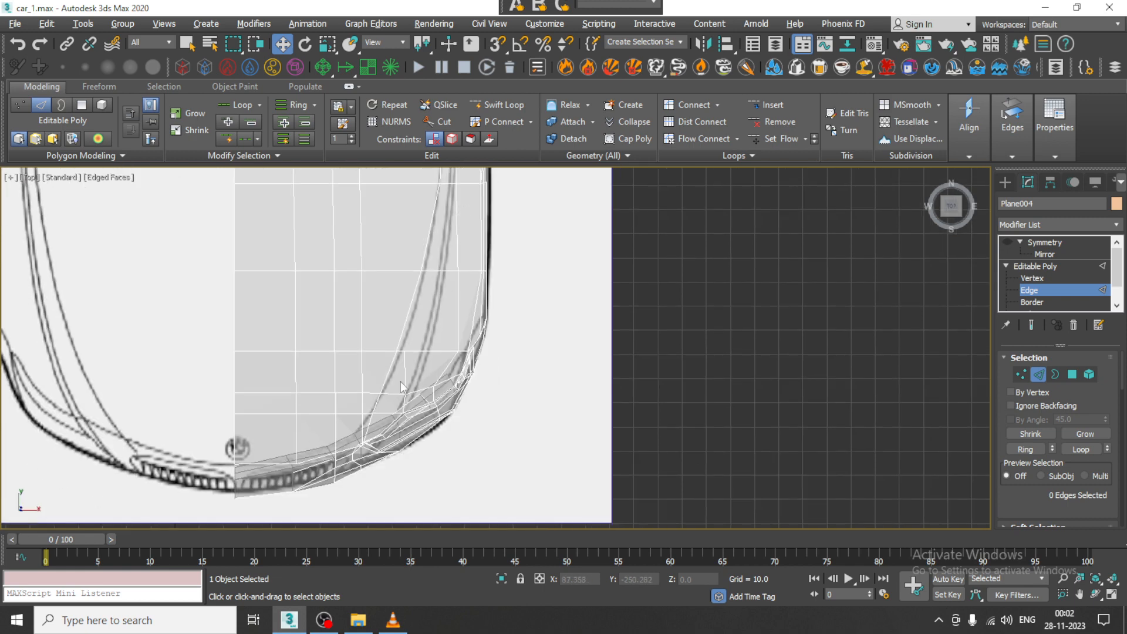
pyautogui.doubleClick(405, 379)
pyautogui.hotkey('ctrl', 'BackSpace')
pyautogui.hotkey('alt', 'w')
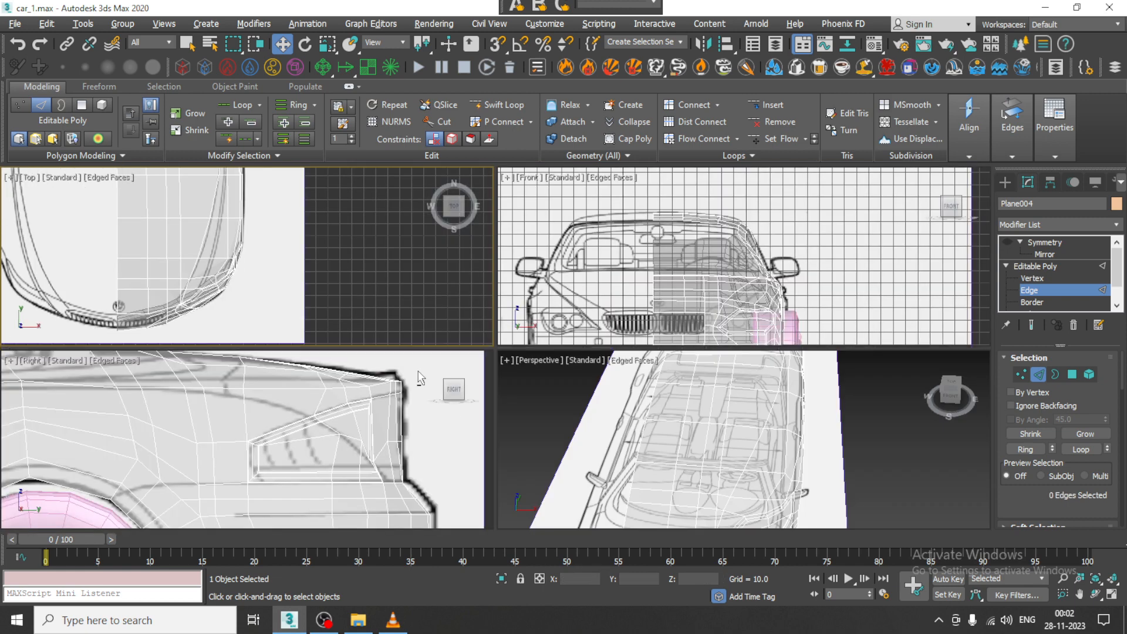
pyautogui.keyDown('alt'); pyautogui.moveTo(620, 464); pyautogui.dragTo(665, 413, button='middle'); pyautogui.keyUp('alt')
pyautogui.hotkey('alt', 'x')
pyautogui.hotkey('alt', 'w')
pyautogui.keyDown('alt'); pyautogui.moveTo(397, 327); pyautogui.dragTo(427, 370, button='middle'); pyautogui.keyUp('alt')
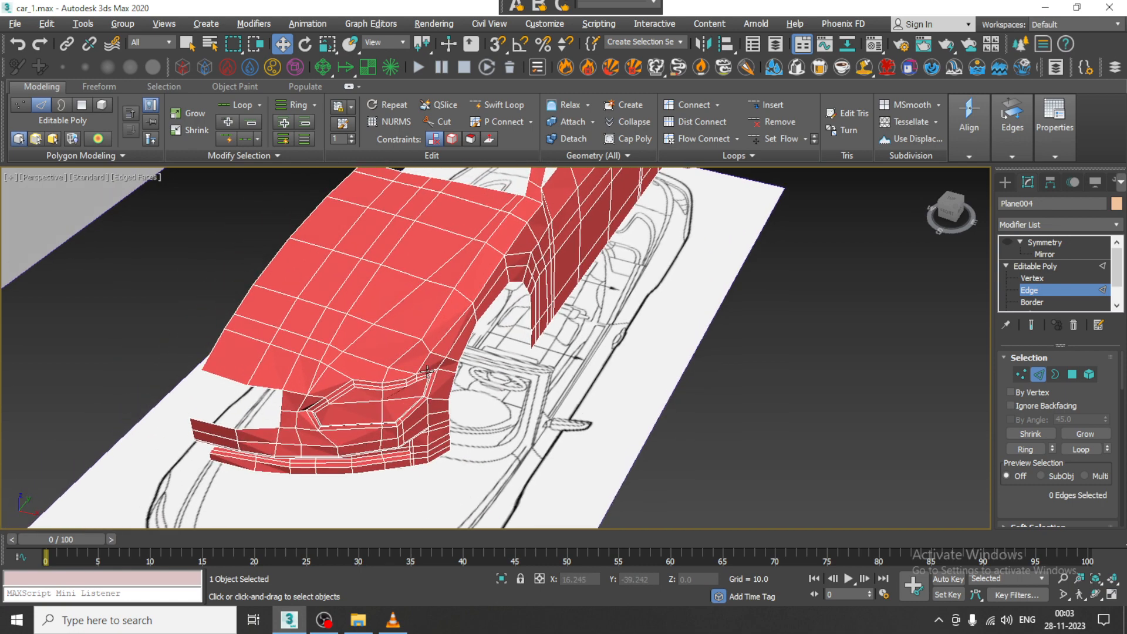
# Cut a second edge line in the top view just outside the hood crease, from the windshield corner toward the headlight.
pyautogui.hotkey('alt', 'w')
pyautogui.moveTo(301, 285); pyautogui.dragTo(271, 285, button='middle')
pyautogui.hotkey('alt', 'w')
pyautogui.hotkey('alt', 'x')
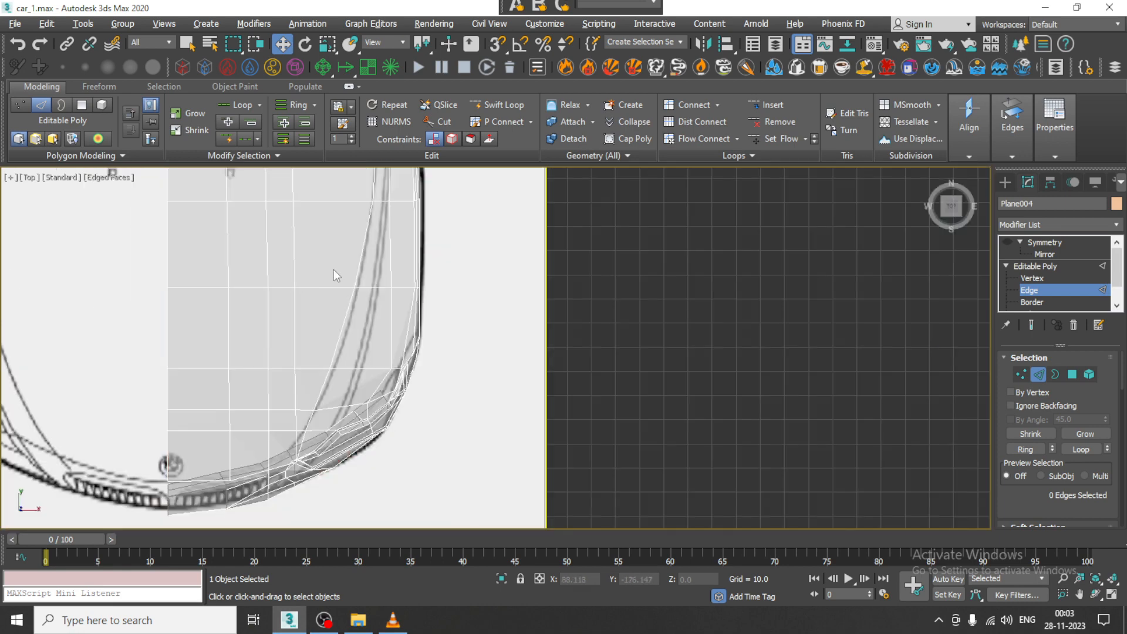
pyautogui.scroll(-2, 399, 339)
pyautogui.moveTo(334, 269); pyautogui.dragTo(406, 374, button='middle')
pyautogui.moveTo(461, 249); pyautogui.dragTo(483, 253, button='middle')
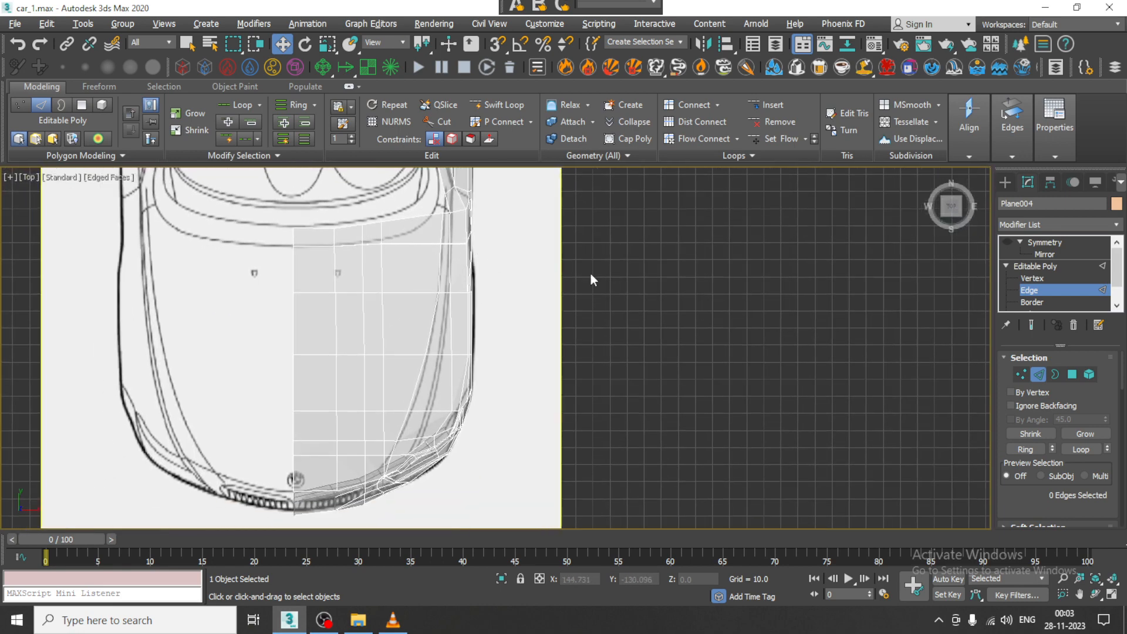
pyautogui.rightClick(432, 309)
pyautogui.click(352, 178)
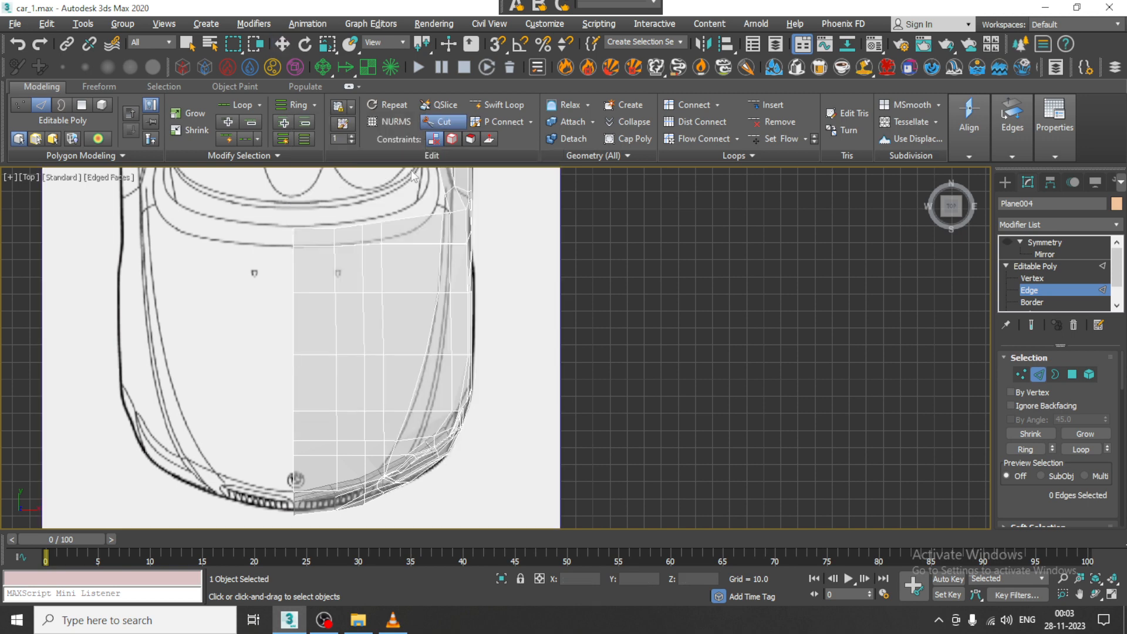
pyautogui.scroll(2, 424, 246)
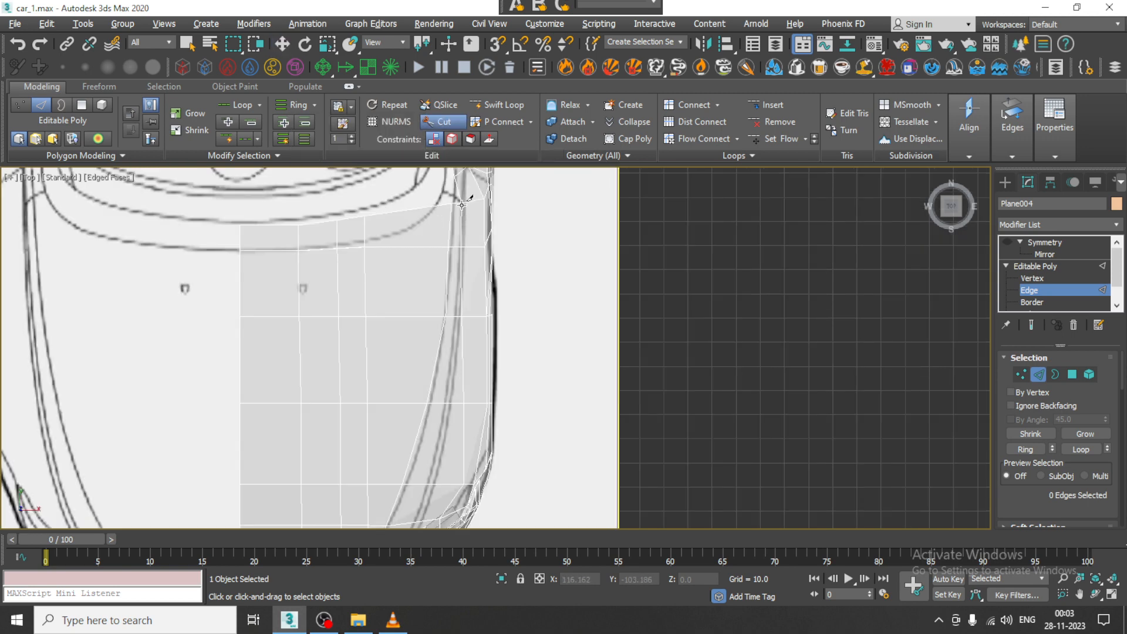
pyautogui.click(455, 248)
pyautogui.click(452, 317)
pyautogui.moveTo(439, 427); pyautogui.dragTo(481, 272, button='middle')
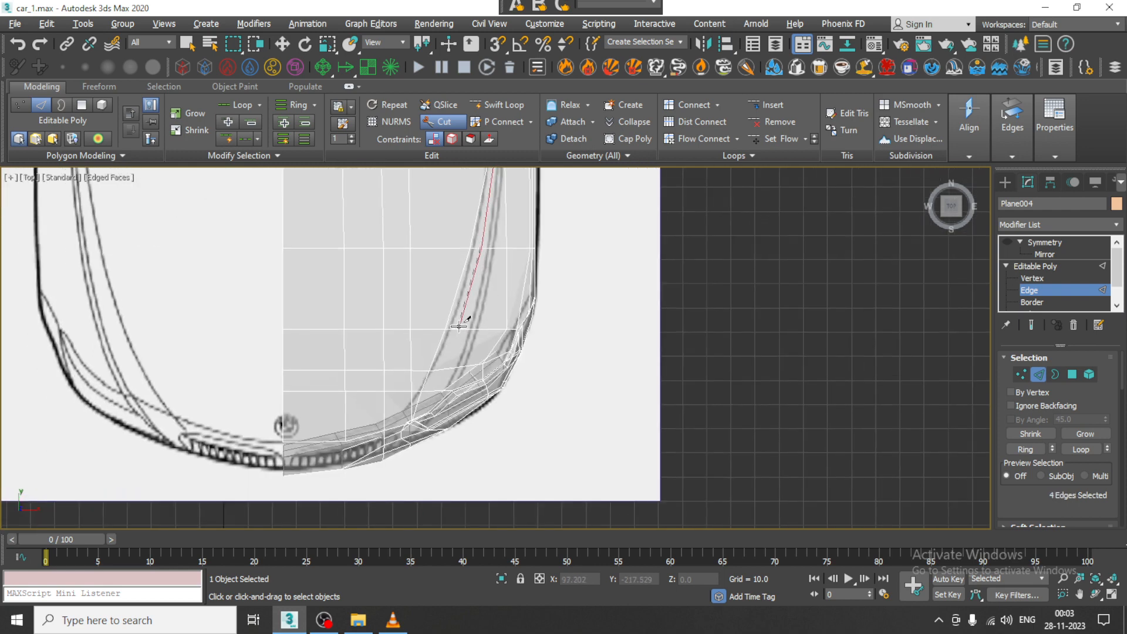
pyautogui.click(442, 368)
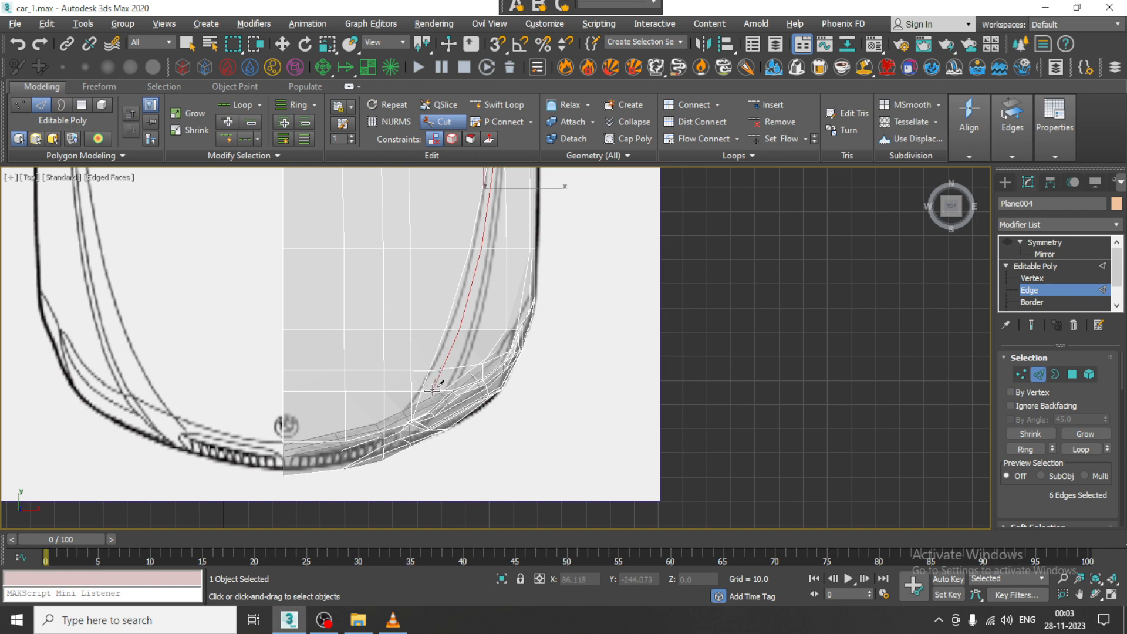
pyautogui.click(433, 390)
pyautogui.click(429, 411)
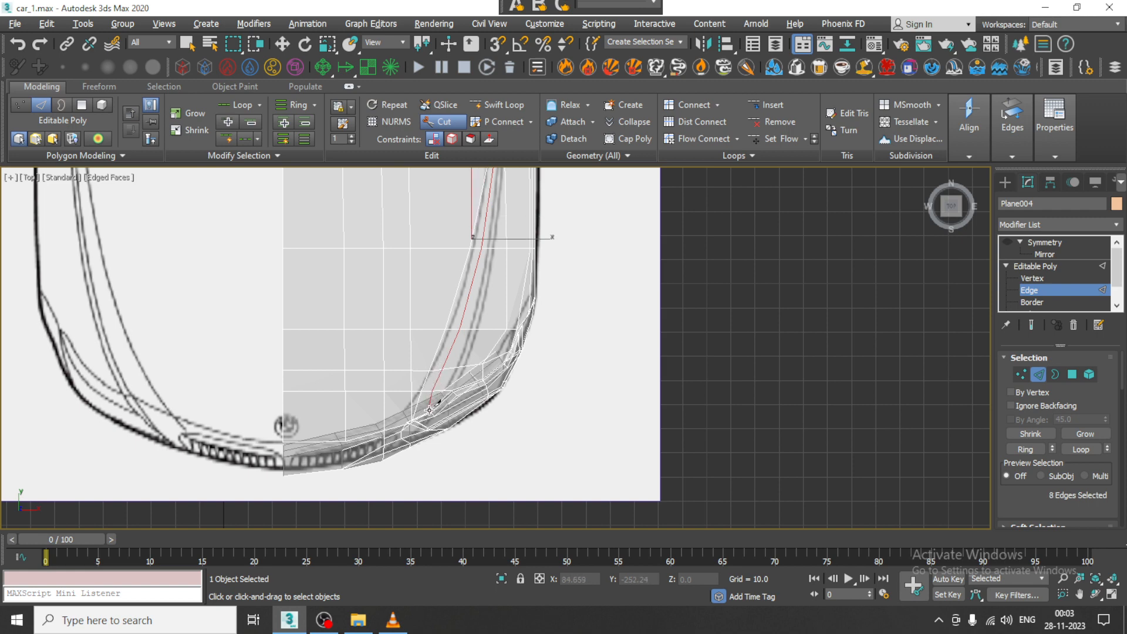
pyautogui.rightClick(429, 411)
# In the perspective view, shift the new line's vertices along X toward the crease to narrow the strip between the two lines.
pyautogui.hotkey('alt', 'w')
pyautogui.middleClick(714, 427)
pyautogui.hotkey('alt', 'w')
pyautogui.moveTo(477, 371); pyautogui.dragTo(585, 346, button='middle')
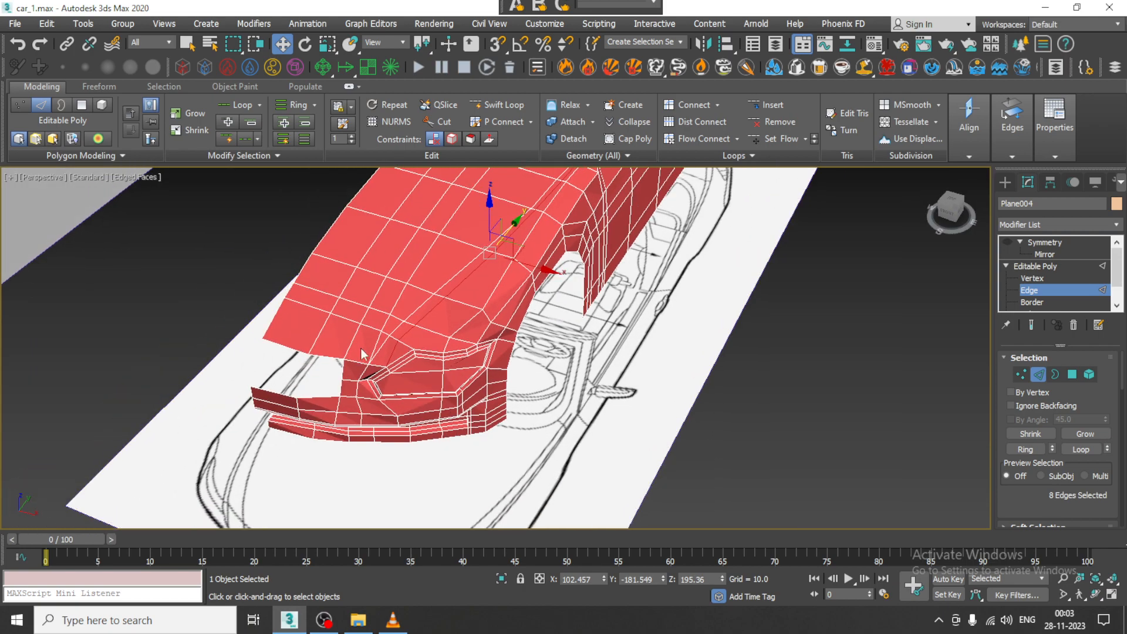
pyautogui.scroll(3, 434, 347)
pyautogui.keyDown('alt'); pyautogui.moveTo(461, 405); pyautogui.dragTo(517, 317, button='middle'); pyautogui.keyUp('alt')
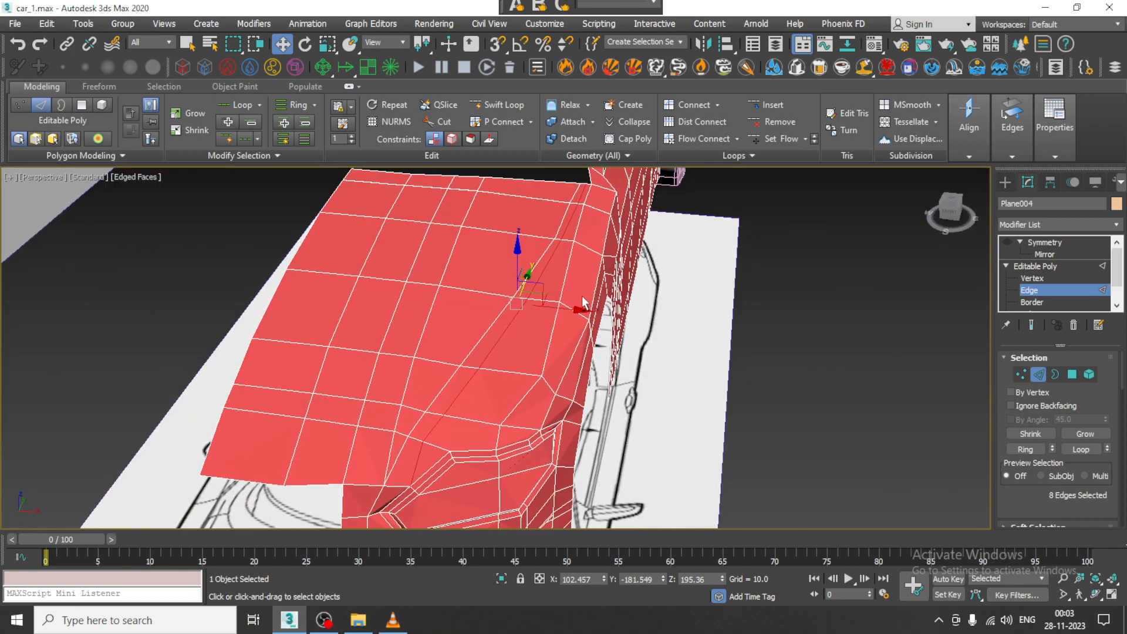
pyautogui.keyDown('alt'); pyautogui.moveTo(582, 296); pyautogui.dragTo(549, 340, button='middle'); pyautogui.keyUp('alt')
pyautogui.press('4')
pyautogui.click(540, 332)
pyautogui.press('1')
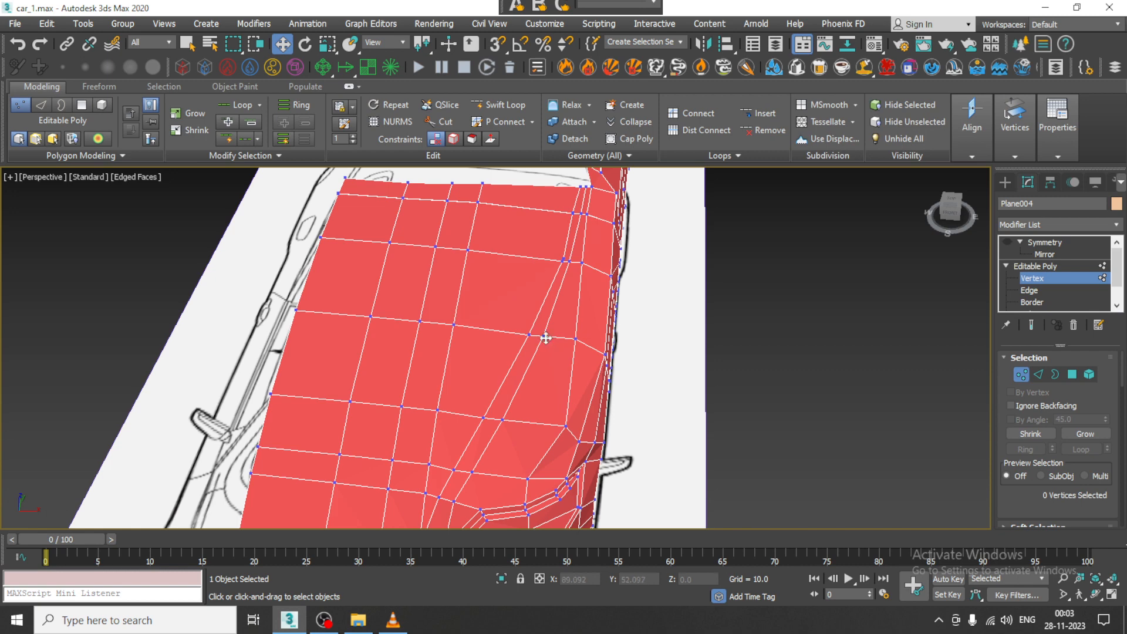
pyautogui.click(546, 338)
pyautogui.keyDown('alt'); pyautogui.moveTo(537, 361); pyautogui.dragTo(537, 334, button='middle'); pyautogui.keyUp('alt')
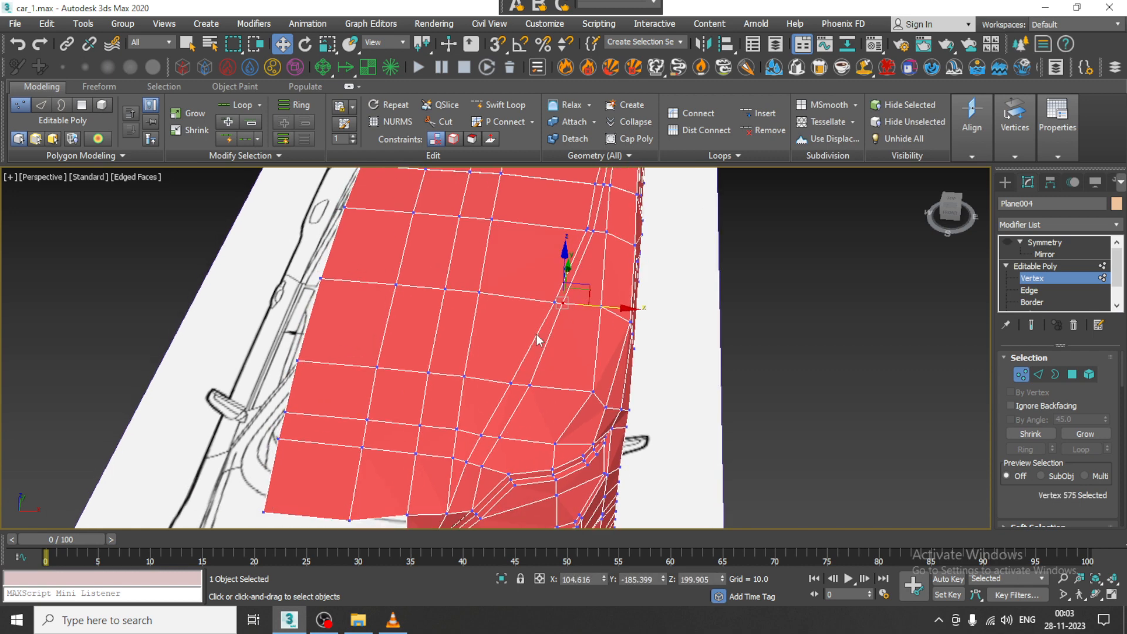
pyautogui.click(520, 385)
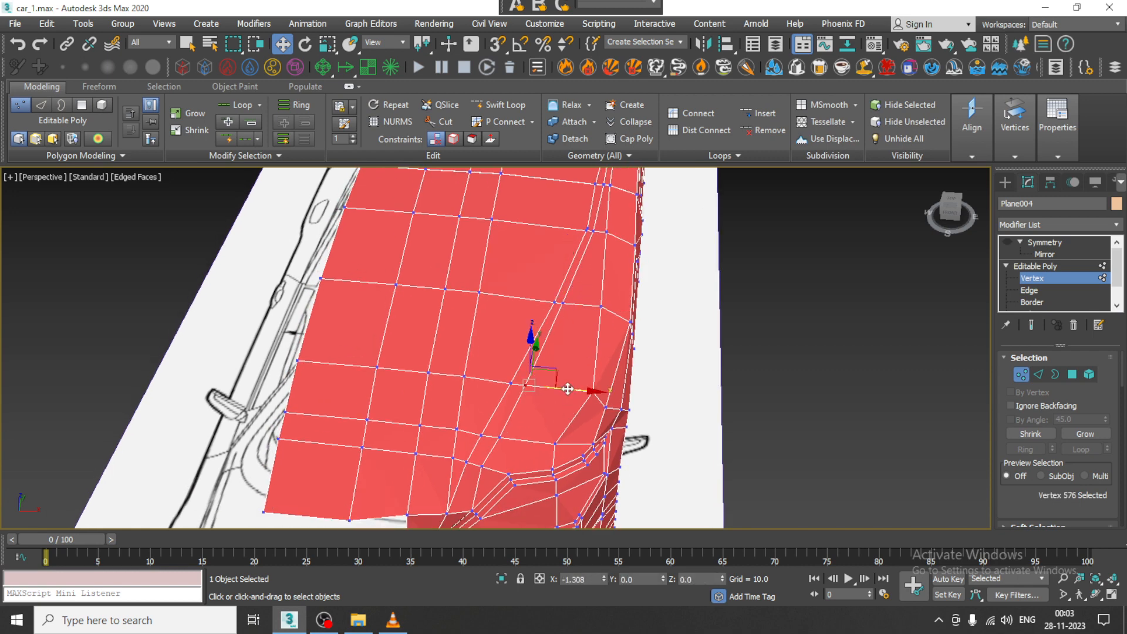
pyautogui.click(490, 436)
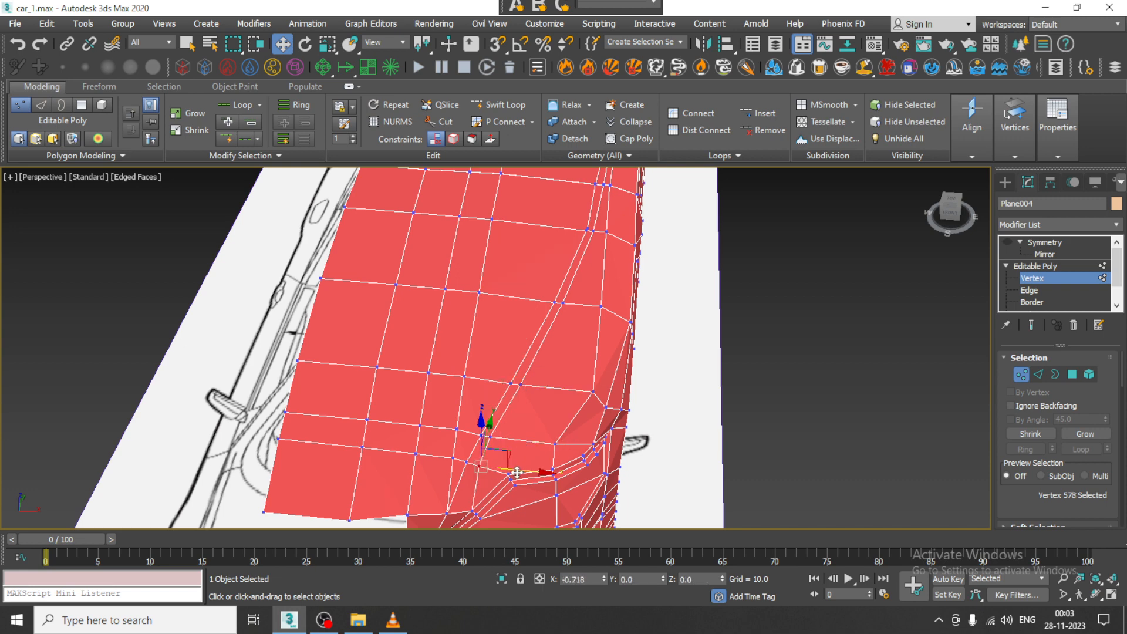
pyautogui.click(483, 467)
# Preview the hood crease with NURMS smoothing and return to the unsmoothed mesh.
pyautogui.rightClick(546, 423)
pyautogui.click(526, 234)
pyautogui.scroll(-4, 554, 325)
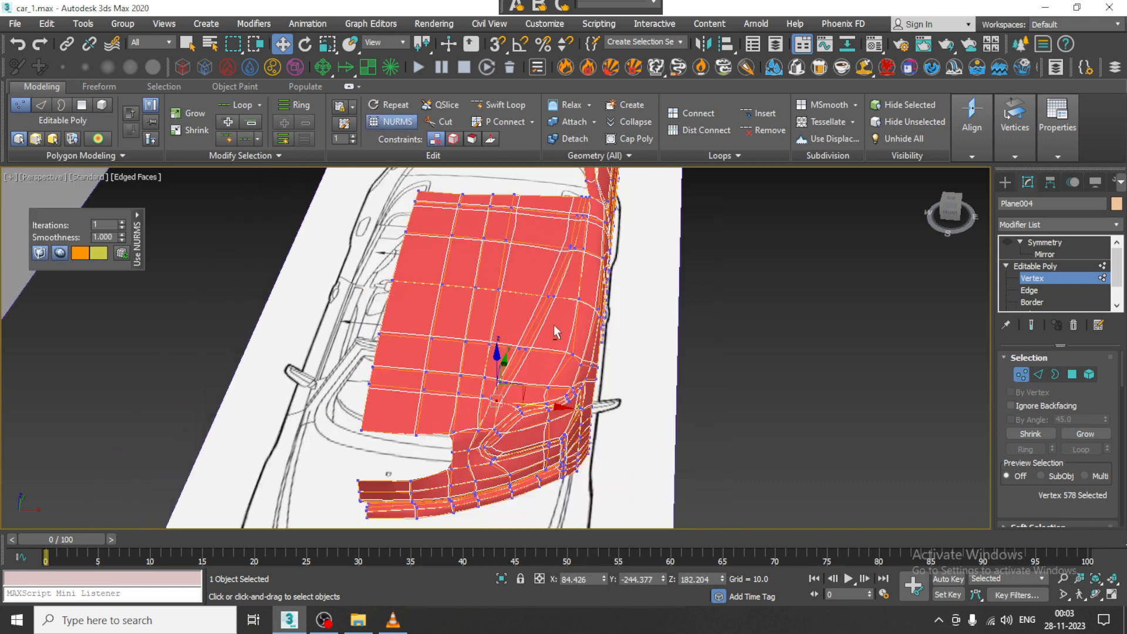
pyautogui.keyDown('alt'); pyautogui.moveTo(554, 325); pyautogui.dragTo(575, 371, button='middle'); pyautogui.keyUp('alt')
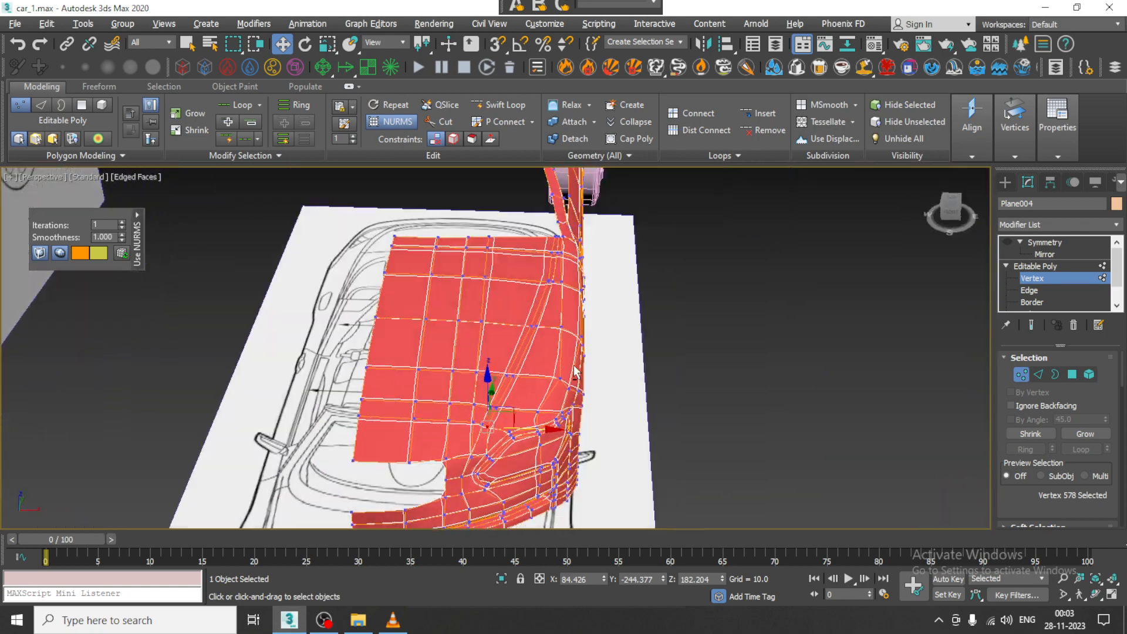
pyautogui.scroll(4, 550, 311)
pyautogui.rightClick(550, 310)
pyautogui.click(535, 122)
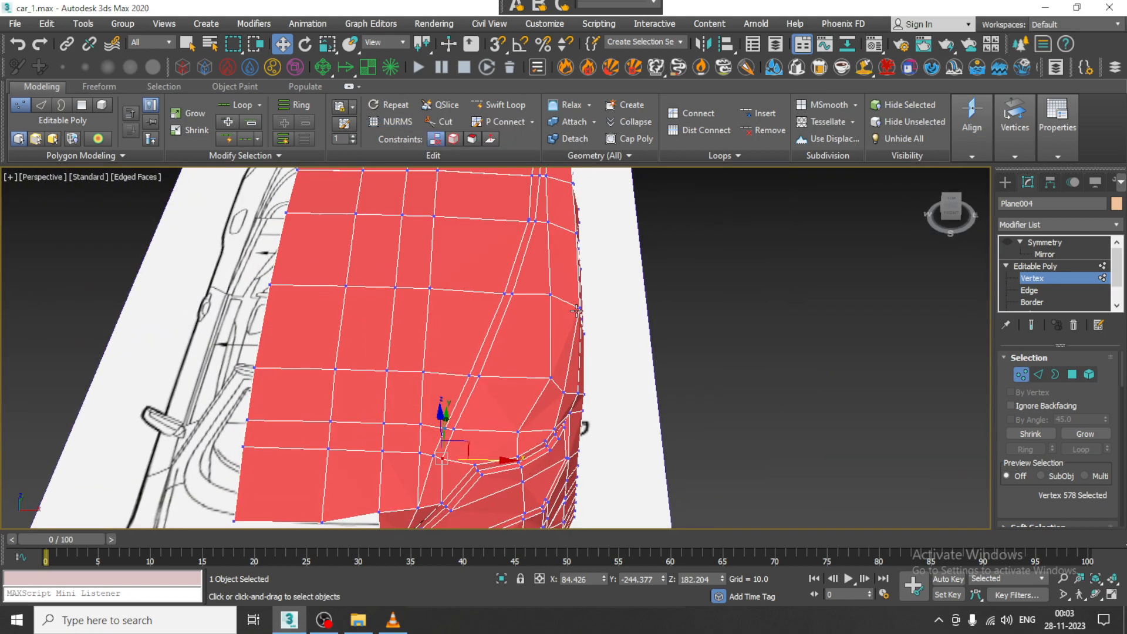
# Select the six narrow polygons between the two crease lines, from the windshield corner to the front of the hood.
pyautogui.moveTo(565, 270); pyautogui.dragTo(563, 320, button='middle')
pyautogui.scroll(-1, 1085, 304)
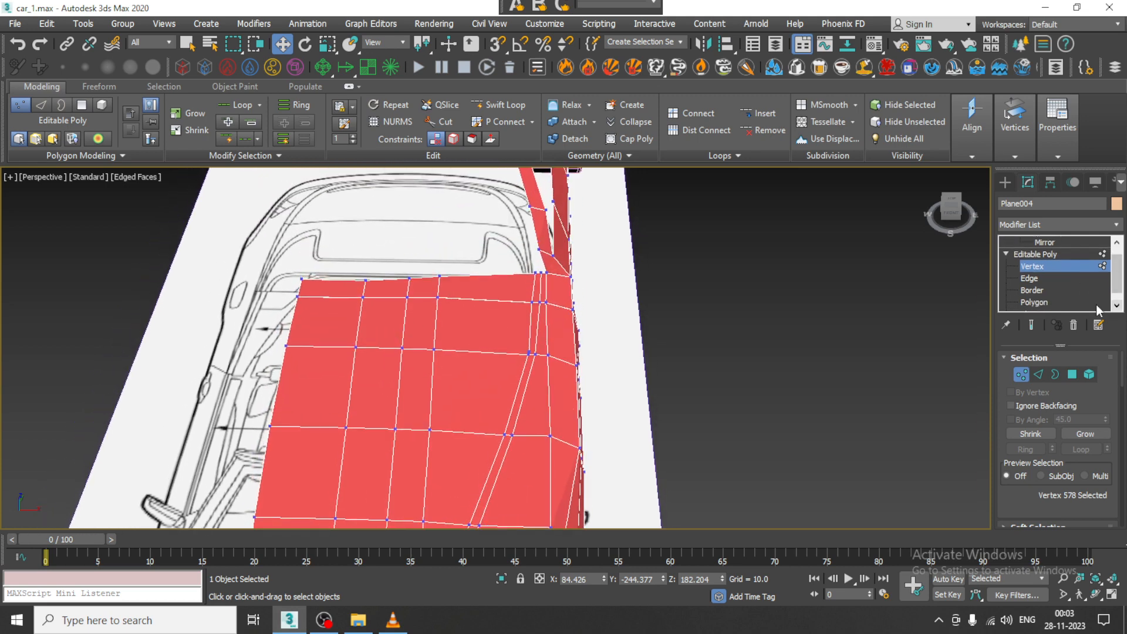
pyautogui.click(1083, 304)
pyautogui.keyDown('ctrl'); pyautogui.click(486, 468); pyautogui.keyUp('ctrl')
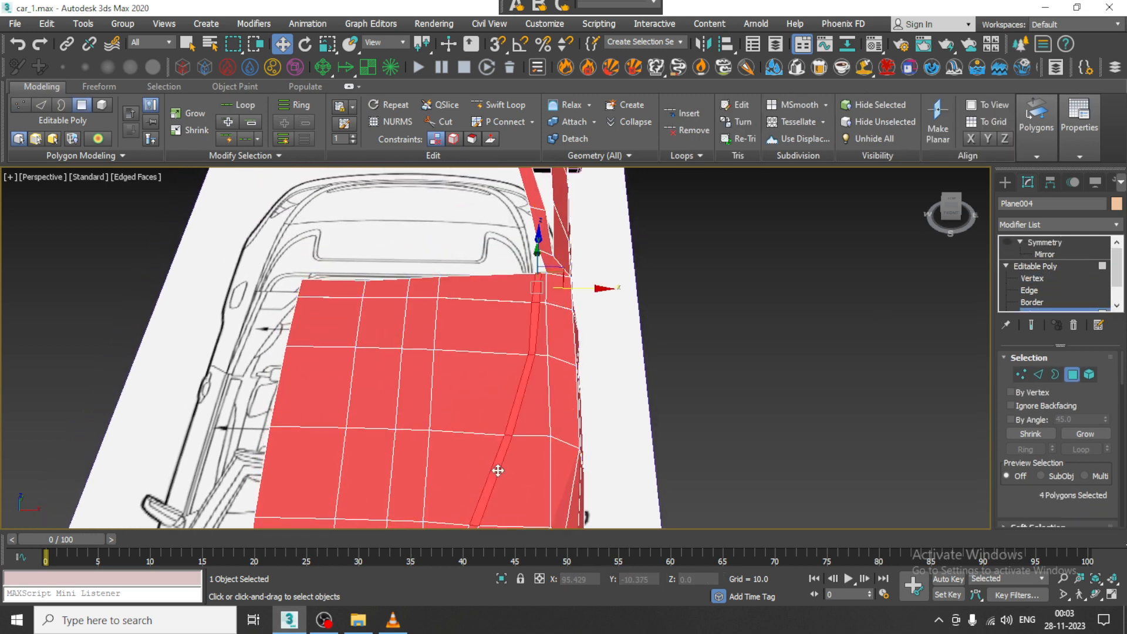
pyautogui.moveTo(495, 468); pyautogui.dragTo(550, 406, button='middle')
pyautogui.keyDown('ctrl'); pyautogui.click(502, 386); pyautogui.keyUp('ctrl')
pyautogui.scroll(-3, 503, 386)
pyautogui.scroll(3, 604, 382)
pyautogui.scroll(2, 549, 406)
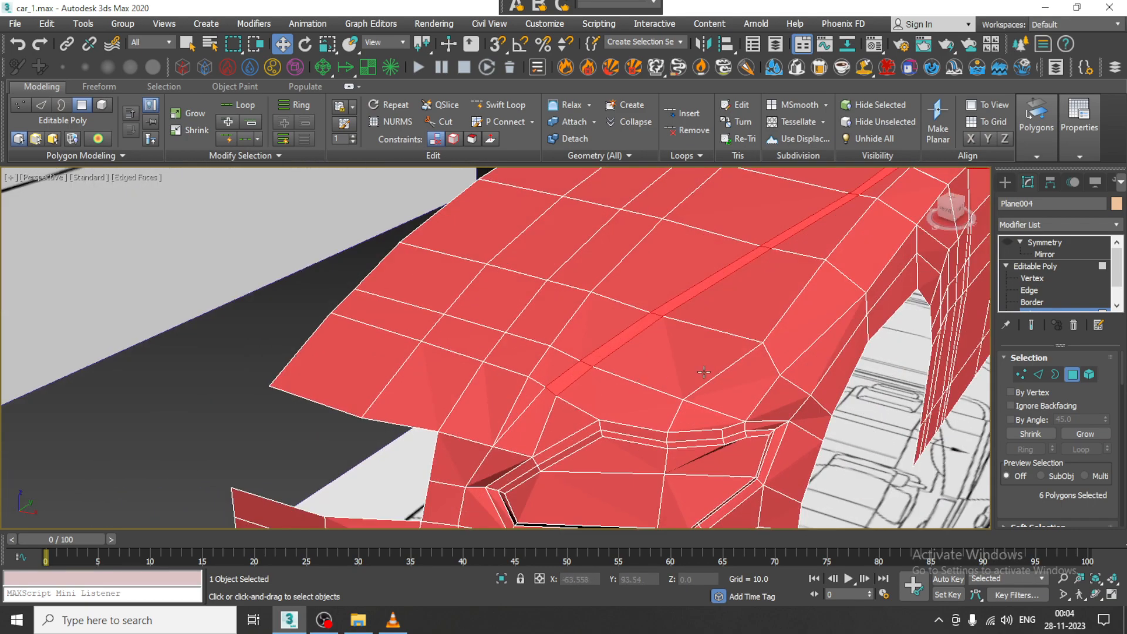
pyautogui.keyDown('alt'); pyautogui.moveTo(704, 371); pyautogui.dragTo(690, 374, button='middle'); pyautogui.keyUp('alt')
# Try to recess the six selected crease polygons with an extrusion height of -1.337.
pyautogui.scroll(-3, 1030, 512)
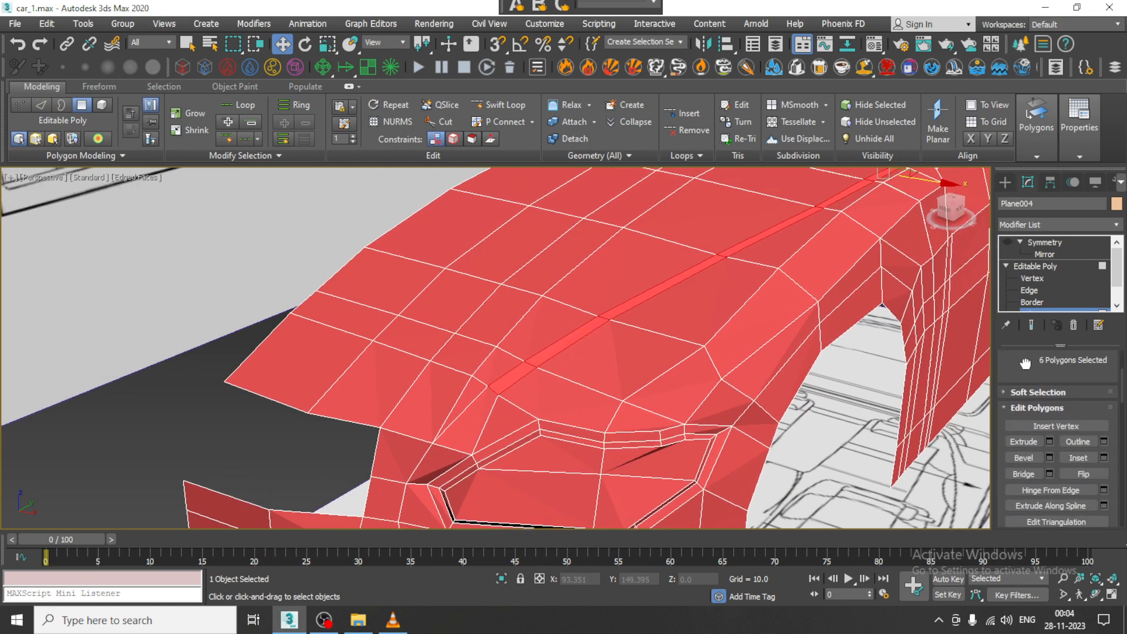
pyautogui.click(1104, 450)
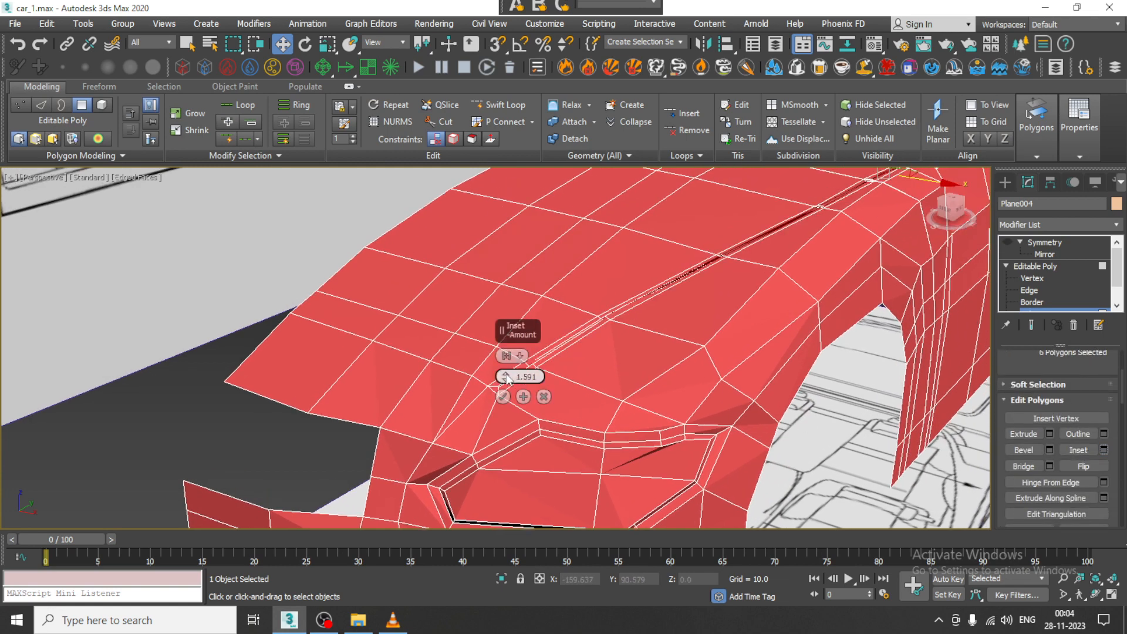
pyautogui.click(542, 396)
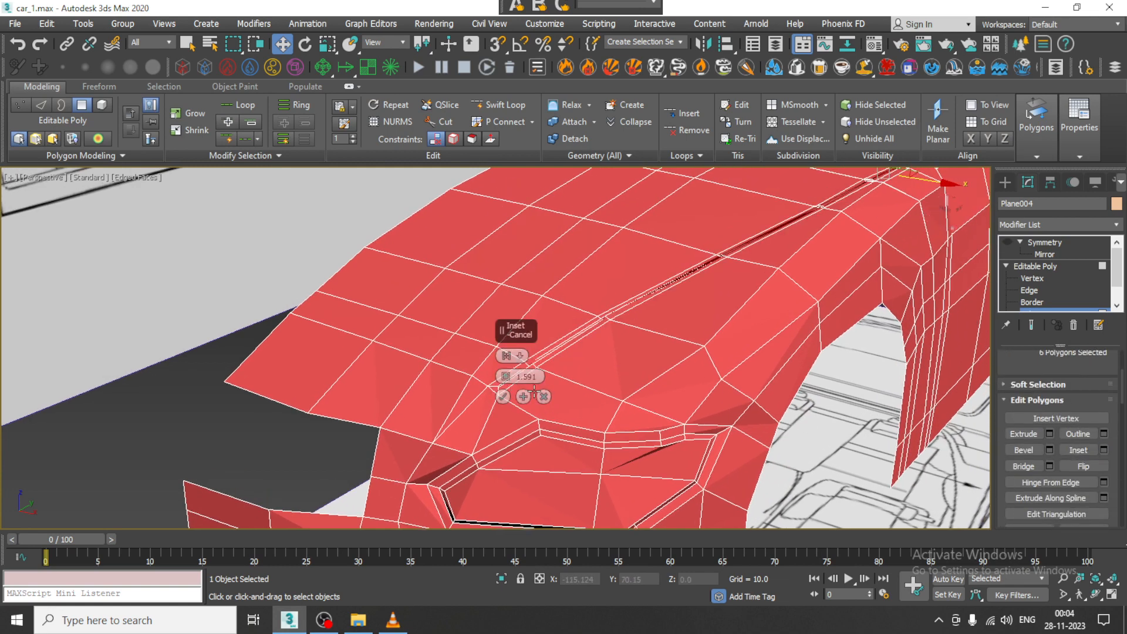
pyautogui.click(1050, 435)
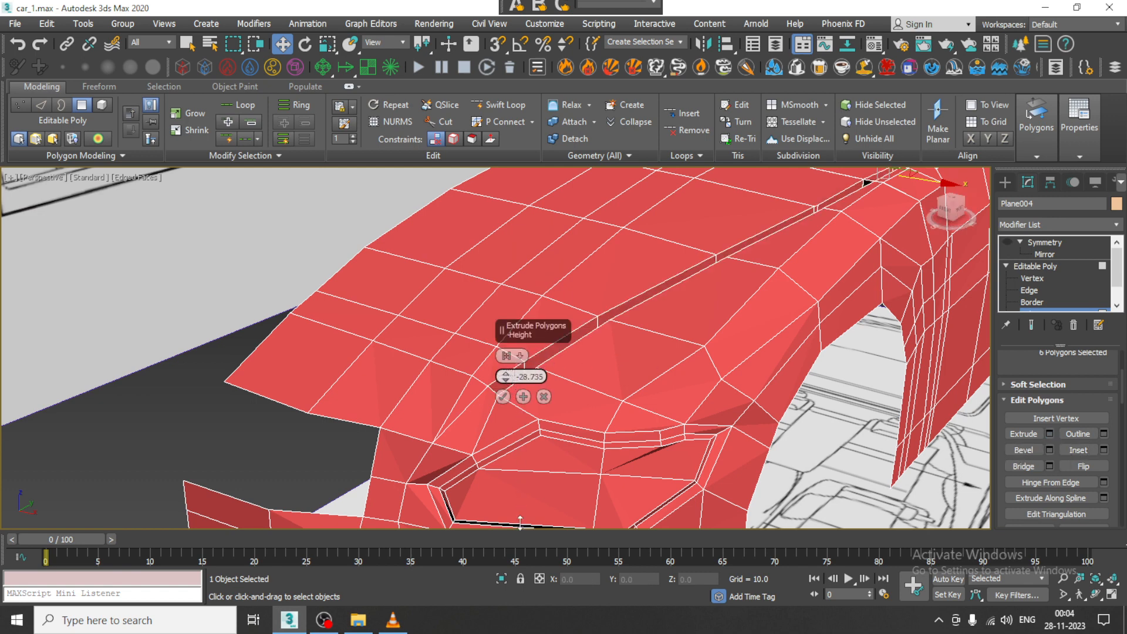
pyautogui.moveTo(520, 523); pyautogui.dragTo(542, 367)
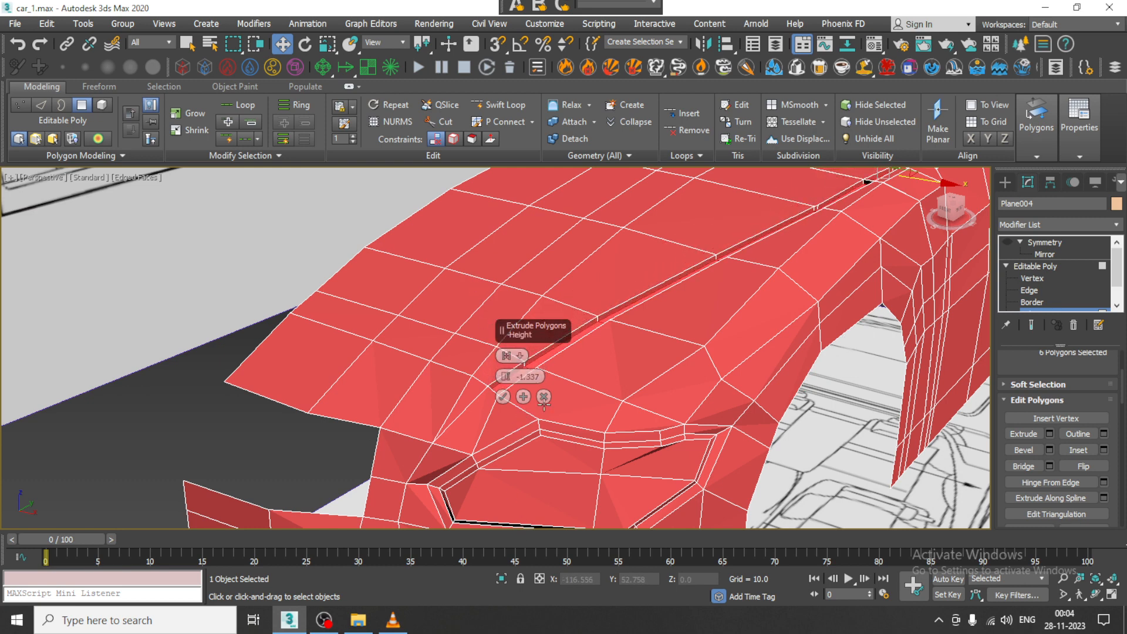
pyautogui.click(502, 396)
# Preview the hood crease with NURMS smoothing and edged faces hidden, and undo the last changes.
pyautogui.click(1045, 267)
pyautogui.rightClick(616, 291)
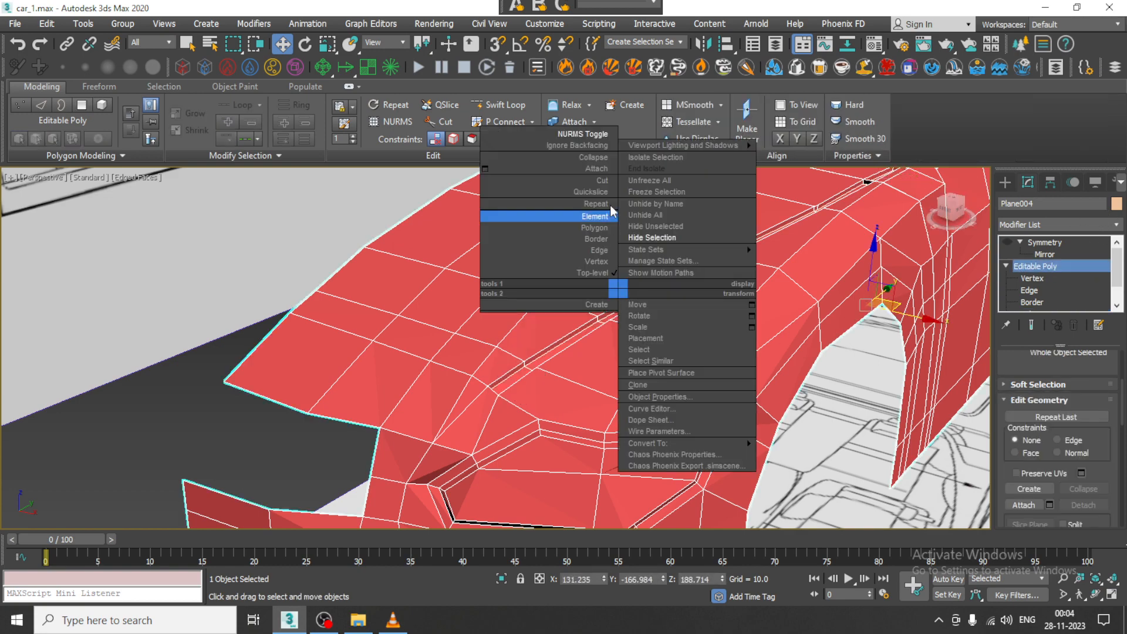
pyautogui.click(581, 217)
pyautogui.moveTo(712, 326)
pyautogui.keyDown('alt'); pyautogui.mouseDown(button='middle')
pyautogui.moveTo(728, 322)
pyautogui.moveTo(674, 345)
pyautogui.moveTo(758, 345)
pyautogui.moveTo(671, 388)
pyautogui.moveTo(693, 388)
pyautogui.moveTo(669, 376)
pyautogui.moveTo(718, 346)
pyautogui.mouseUp(button='middle'); pyautogui.keyUp('alt')
pyautogui.press('F4')
pyautogui.scroll(-5, 740, 345)
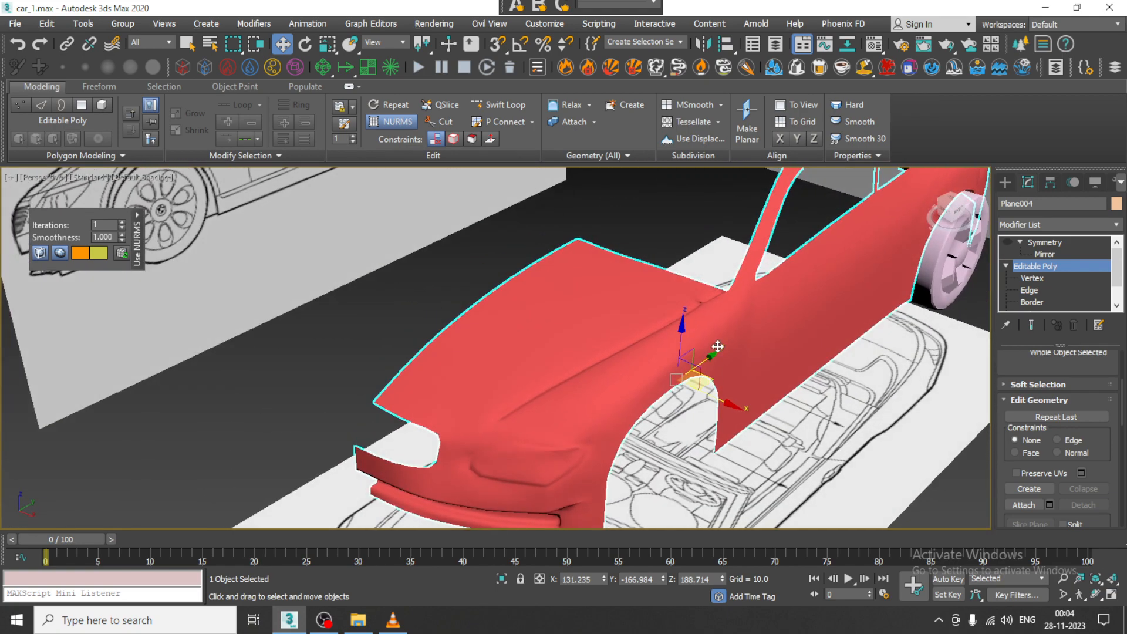
pyautogui.hotkey('ctrl', 'BackSpace')
# Check the smoothed front end with NURMS and Symmetry, and restore the unsmoothed Editable Poly with edged faces shown.
pyautogui.rightClick(609, 343)
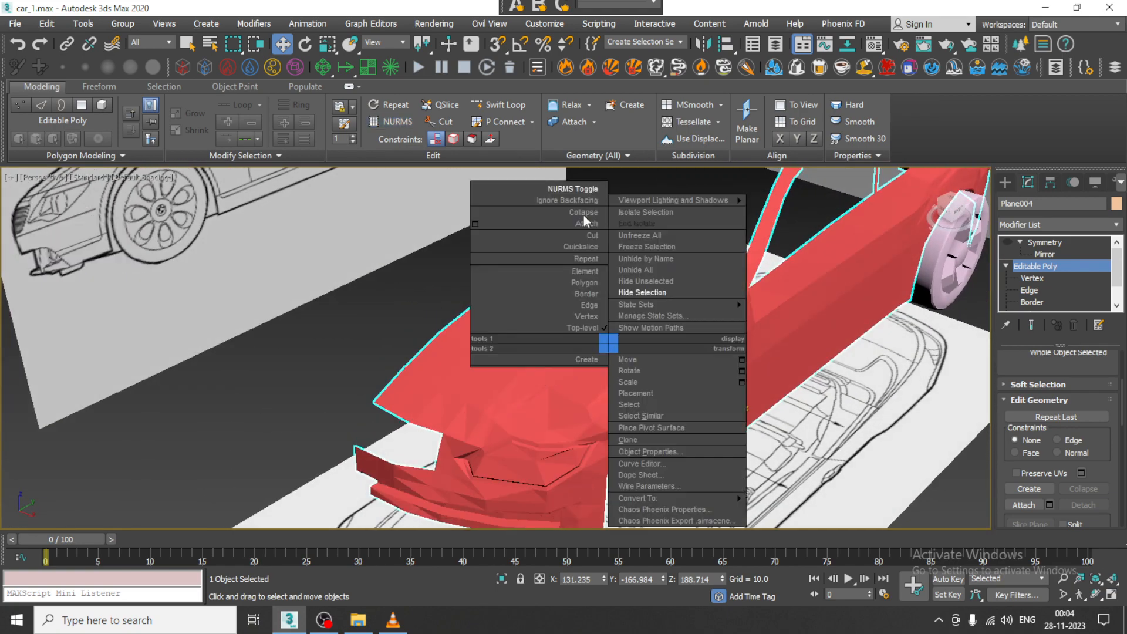
pyautogui.click(586, 194)
pyautogui.keyDown('alt'); pyautogui.moveTo(629, 390); pyautogui.dragTo(447, 323, button='middle'); pyautogui.keyUp('alt')
pyautogui.press('Up')
pyautogui.press('F4')
pyautogui.scroll(2, 454, 348)
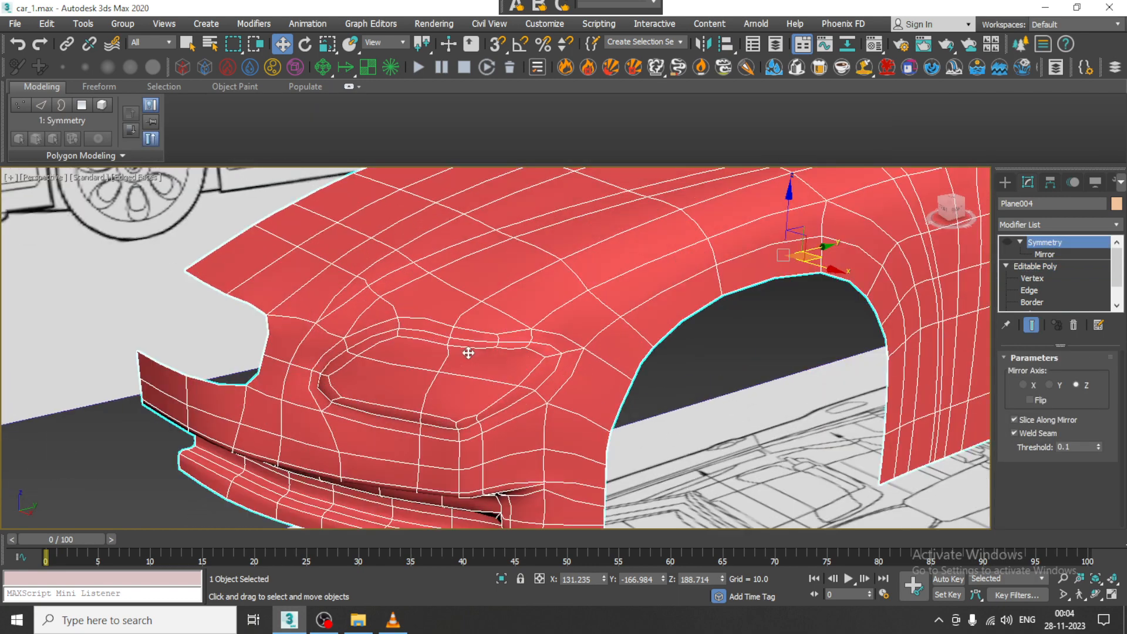
pyautogui.press('1')
pyautogui.rightClick(523, 296)
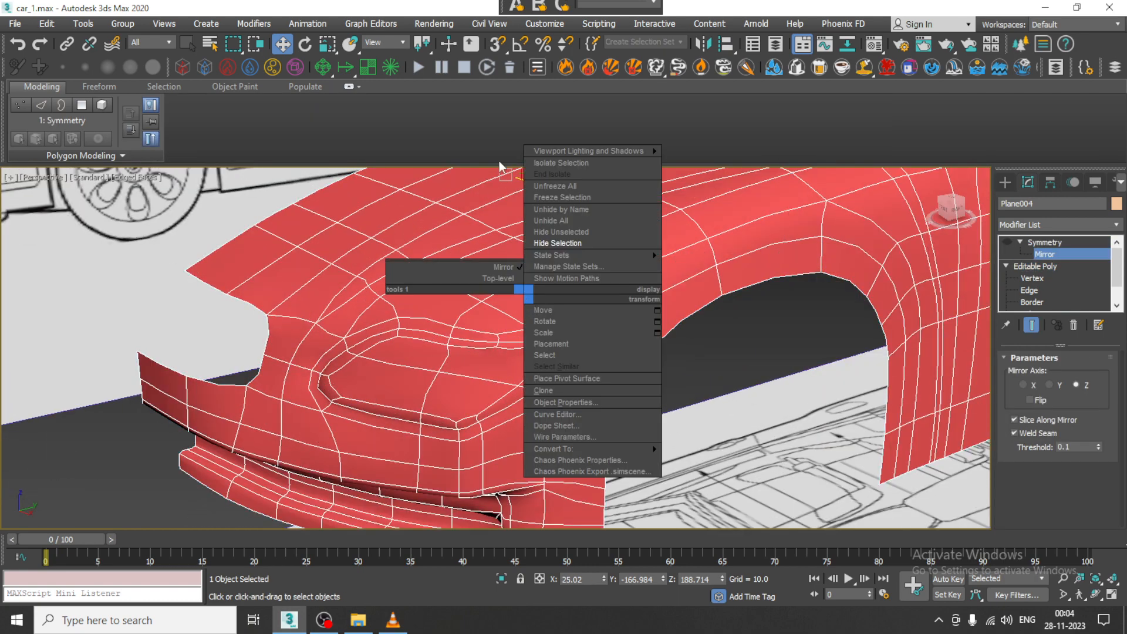
pyautogui.click(1055, 268)
pyautogui.rightClick(513, 270)
pyautogui.click(493, 116)
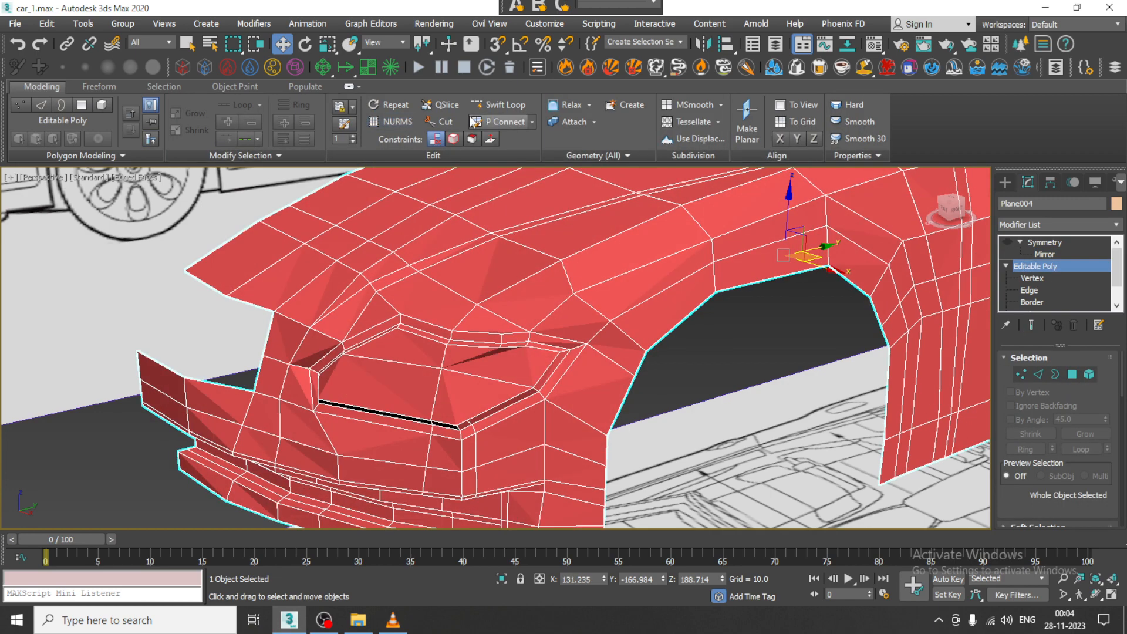
# Shift the outer crease line's front-end vertex along X toward the inner line to narrow the strip above the headlight.
pyautogui.keyDown('alt'); pyautogui.moveTo(527, 336); pyautogui.dragTo(724, 348, button='middle'); pyautogui.keyUp('alt')
pyautogui.scroll(-2, 660, 327)
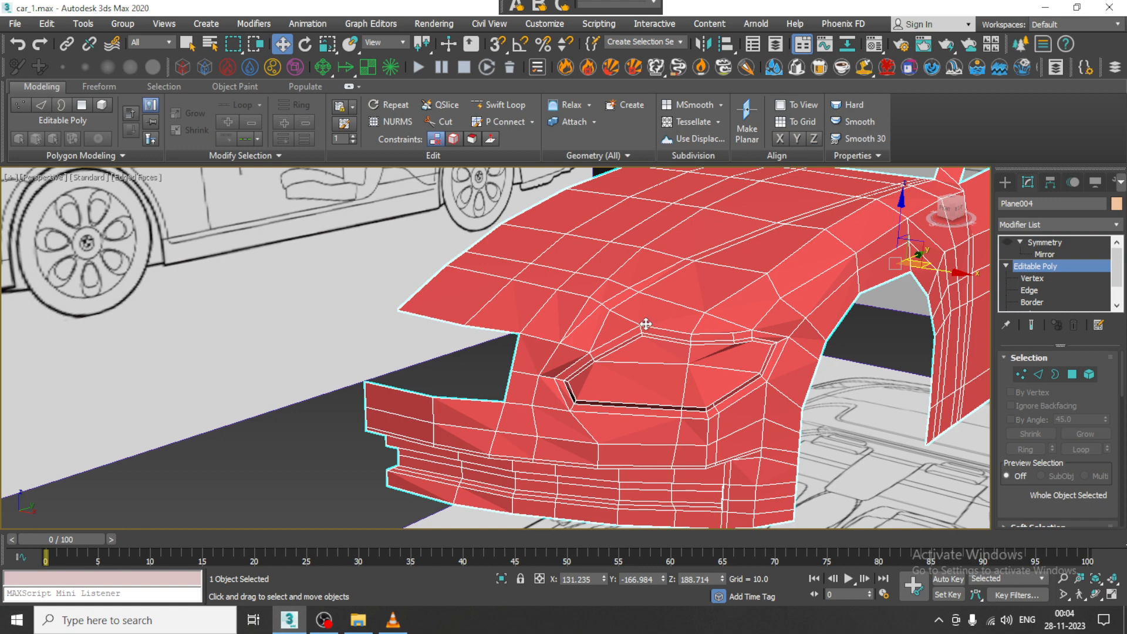
pyautogui.scroll(-3, 646, 324)
pyautogui.keyDown('alt'); pyautogui.moveTo(646, 324); pyautogui.dragTo(908, 351, button='middle'); pyautogui.keyUp('alt')
pyautogui.scroll(3, 653, 337)
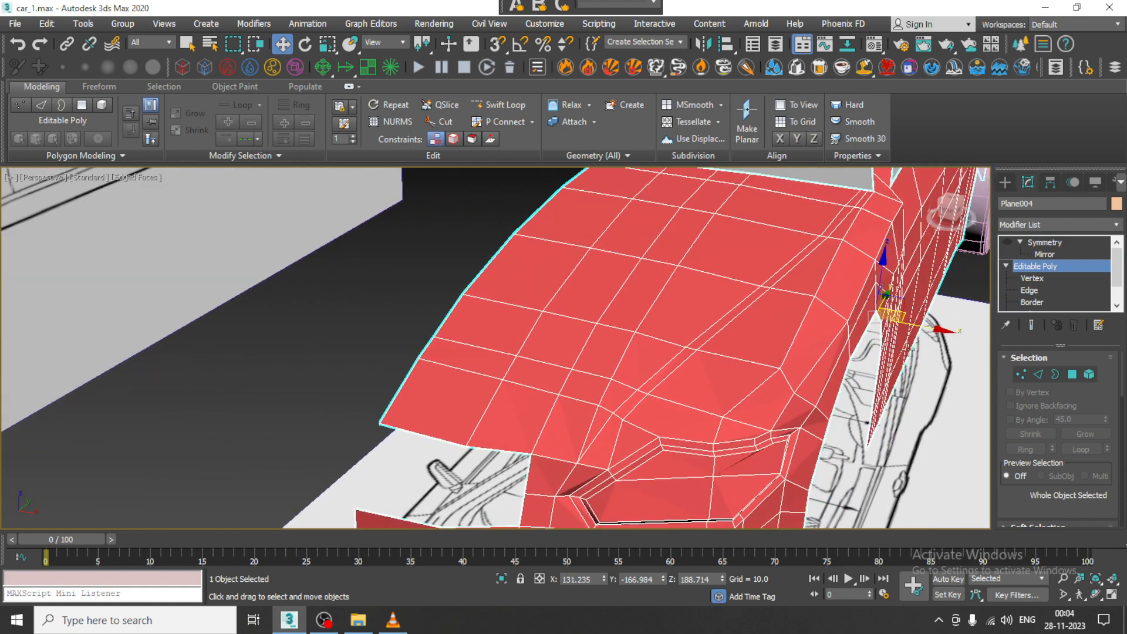
pyautogui.keyDown('alt'); pyautogui.moveTo(602, 412); pyautogui.dragTo(605, 419, button='middle'); pyautogui.keyUp('alt')
pyautogui.press('1')
pyautogui.click(657, 428)
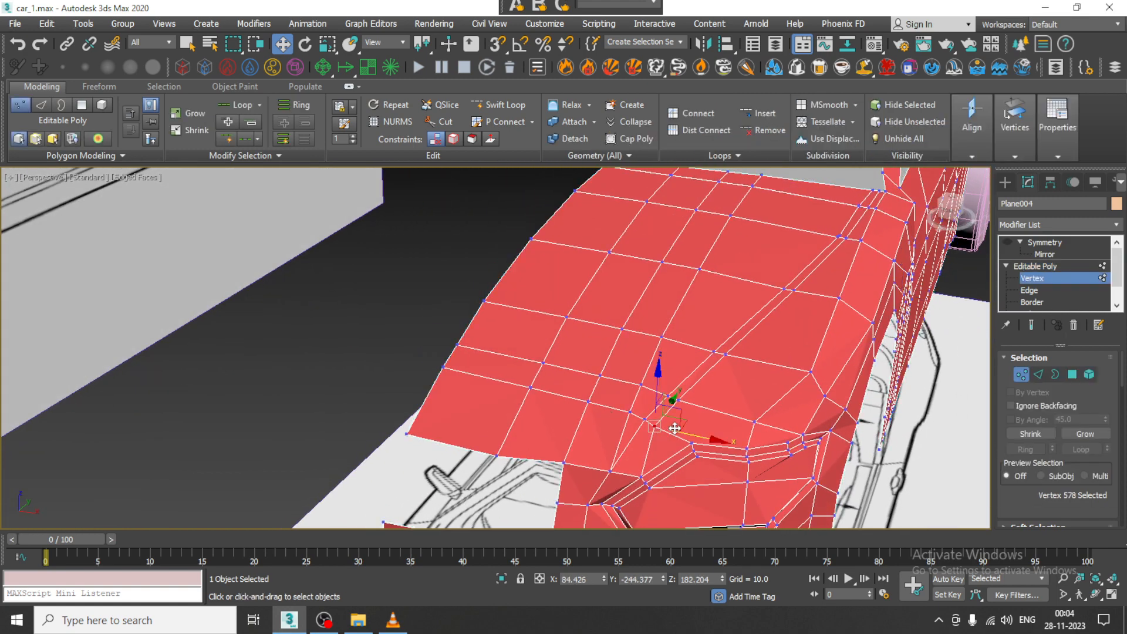
pyautogui.scroll(2, 675, 428)
pyautogui.moveTo(677, 431); pyautogui.dragTo(675, 430)
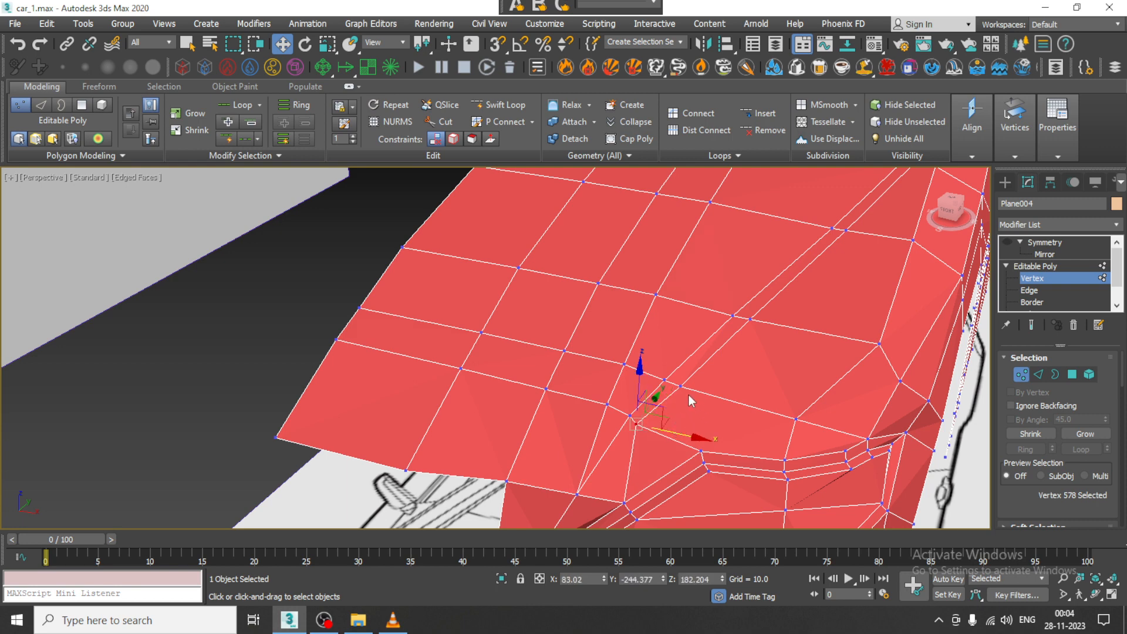
# Shift the outer crease line's vertices along the middle of the hood toward the inner line on the X axis.
pyautogui.keyDown('alt'); pyautogui.moveTo(689, 398); pyautogui.dragTo(693, 435, button='middle'); pyautogui.keyUp('alt')
pyautogui.moveTo(650, 399); pyautogui.dragTo(713, 389)
pyautogui.click(677, 385)
pyautogui.click(742, 313)
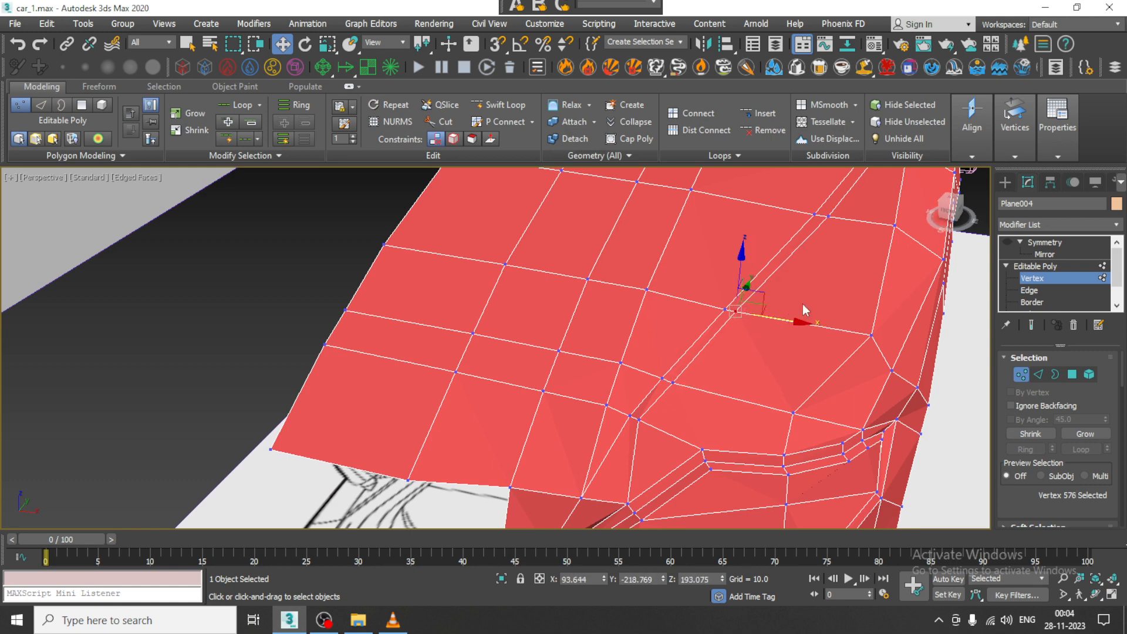
pyautogui.moveTo(803, 304); pyautogui.dragTo(776, 341, button='middle')
pyautogui.click(778, 317)
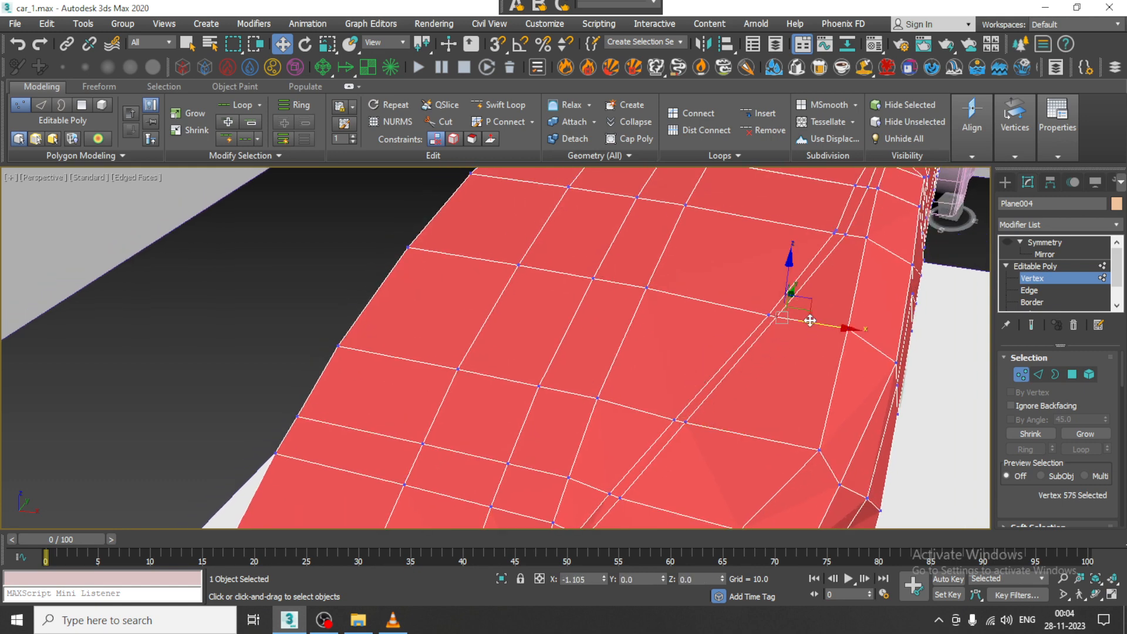
pyautogui.moveTo(857, 275); pyautogui.dragTo(804, 328, button='middle')
pyautogui.click(796, 313)
pyautogui.scroll(2, 770, 299)
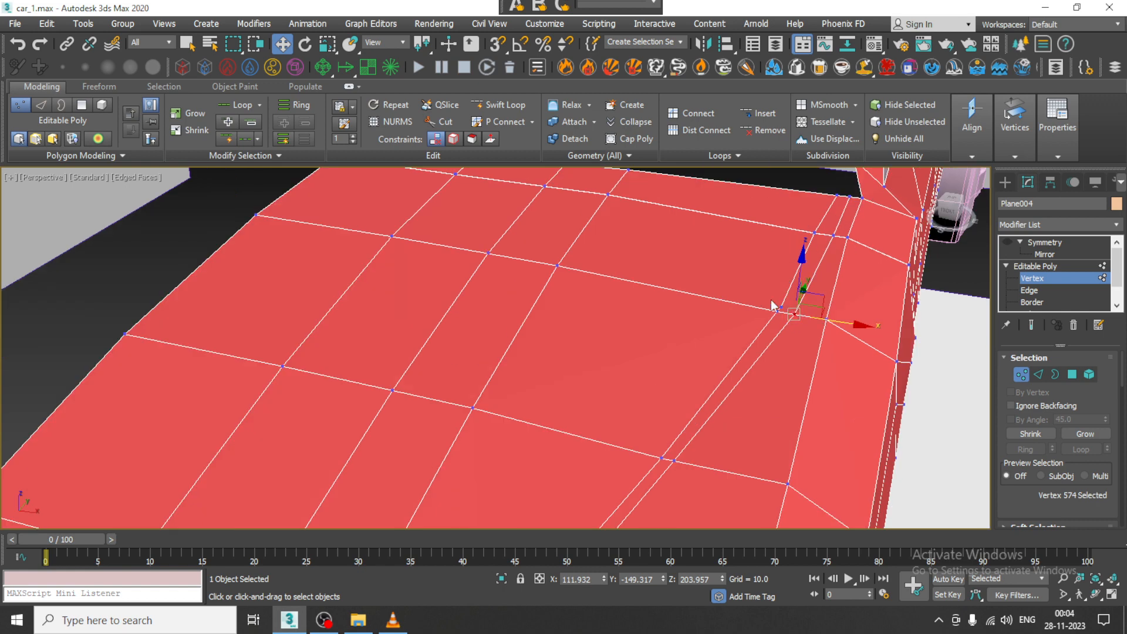
pyautogui.click(882, 343)
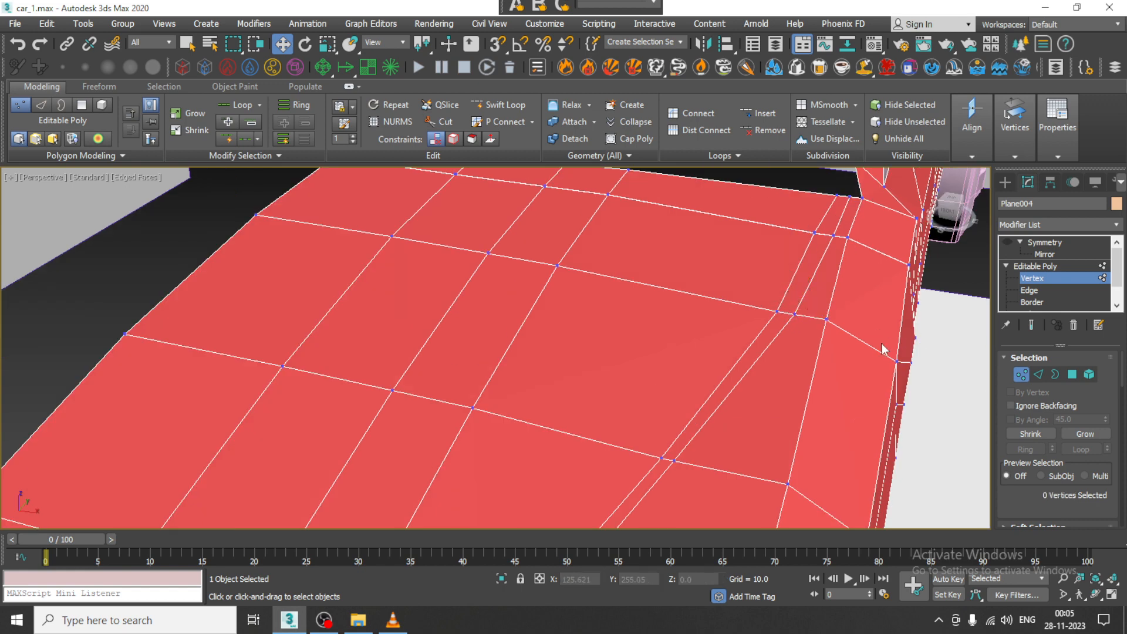
# Adjust the crease vertices near the windshield along X so the strip stays evenly narrow to its rear end.
pyautogui.click(786, 314)
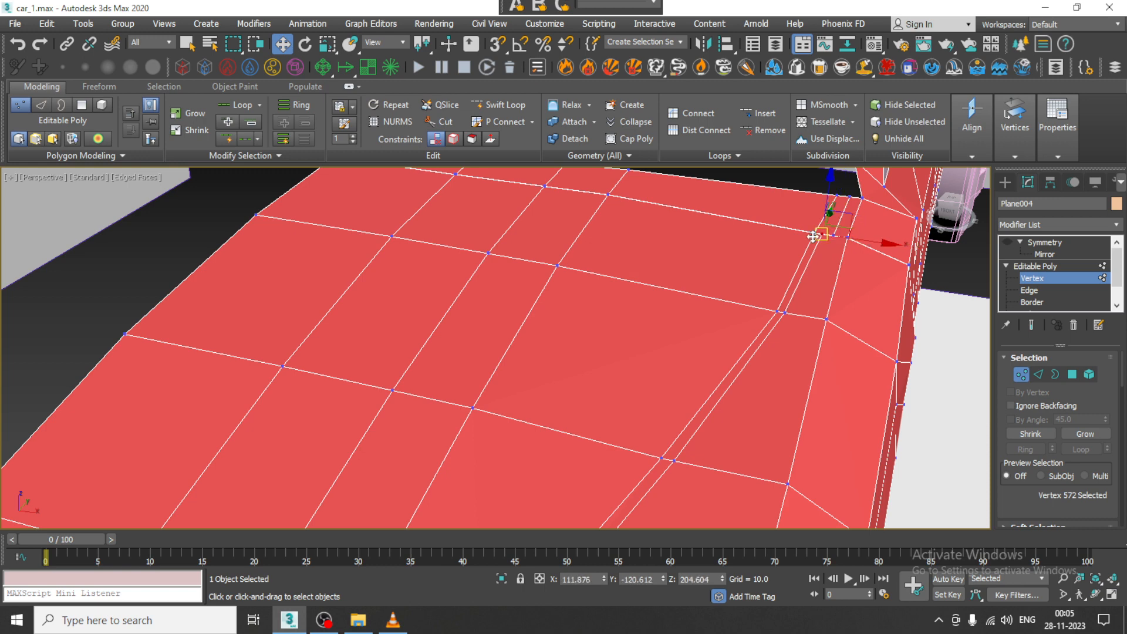
pyautogui.click(834, 235)
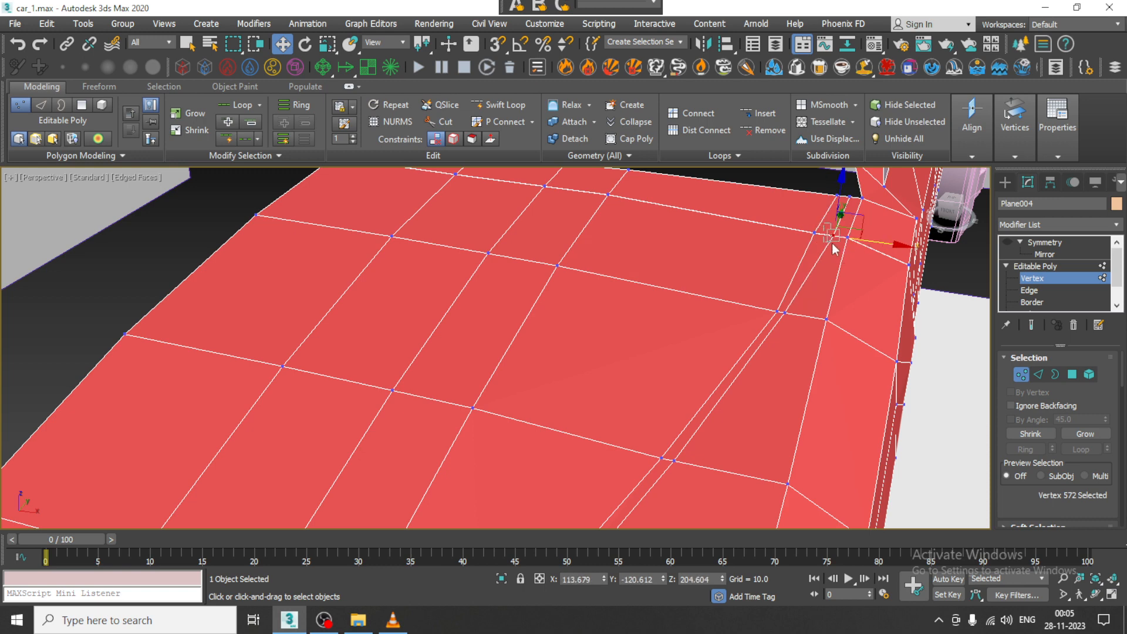
pyautogui.rightClick(834, 235)
pyautogui.click(825, 321)
pyautogui.moveTo(873, 239); pyautogui.dragTo(866, 238)
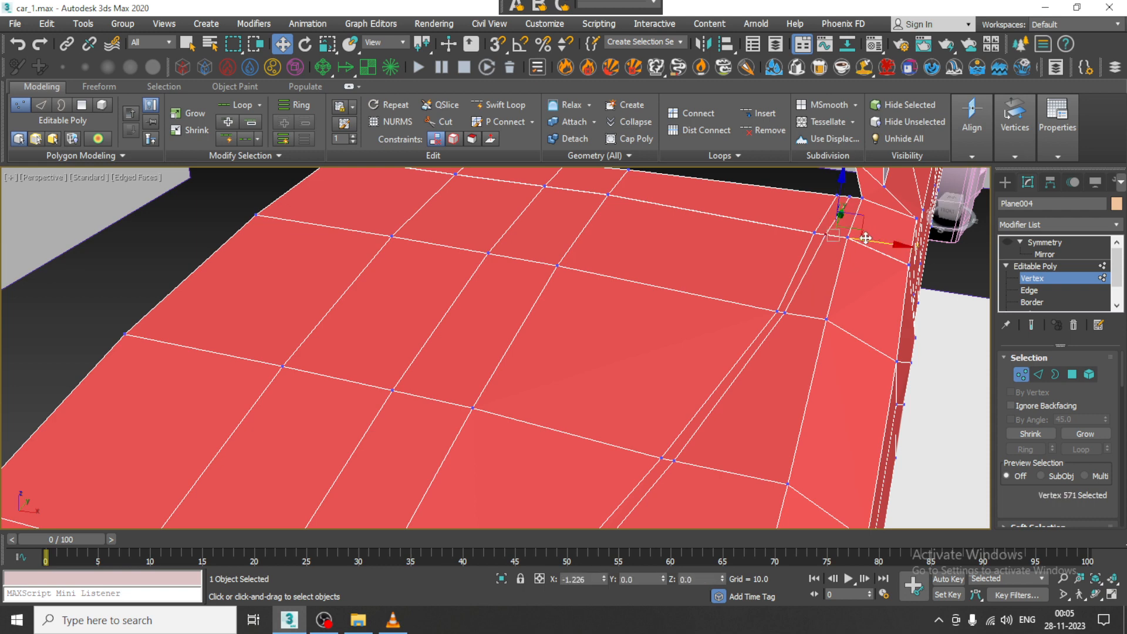
pyautogui.click(850, 196)
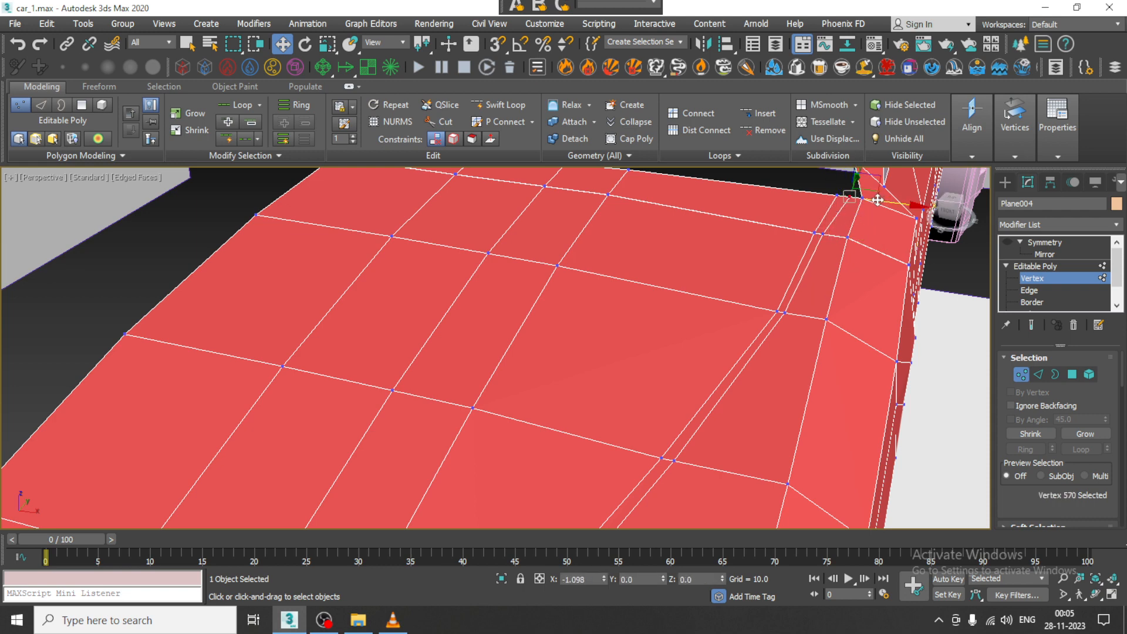
pyautogui.moveTo(881, 199); pyautogui.dragTo(871, 198)
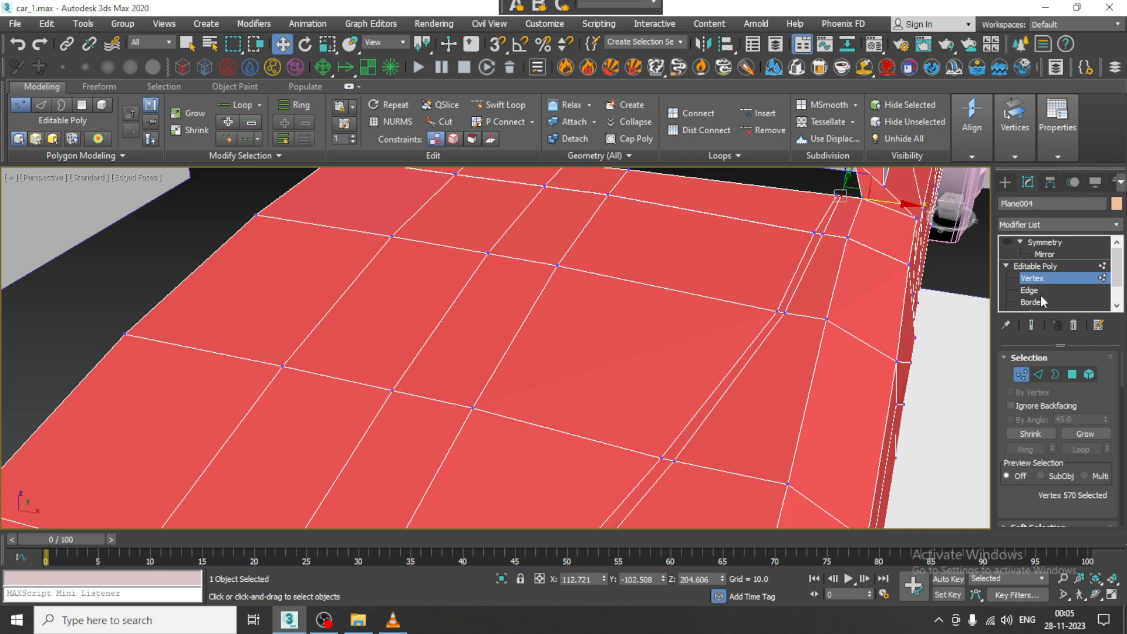
# Recess the six crease polygons with a bevel of height -1.337 and outline -0.41.
pyautogui.click(1031, 310)
pyautogui.scroll(-4, 813, 322)
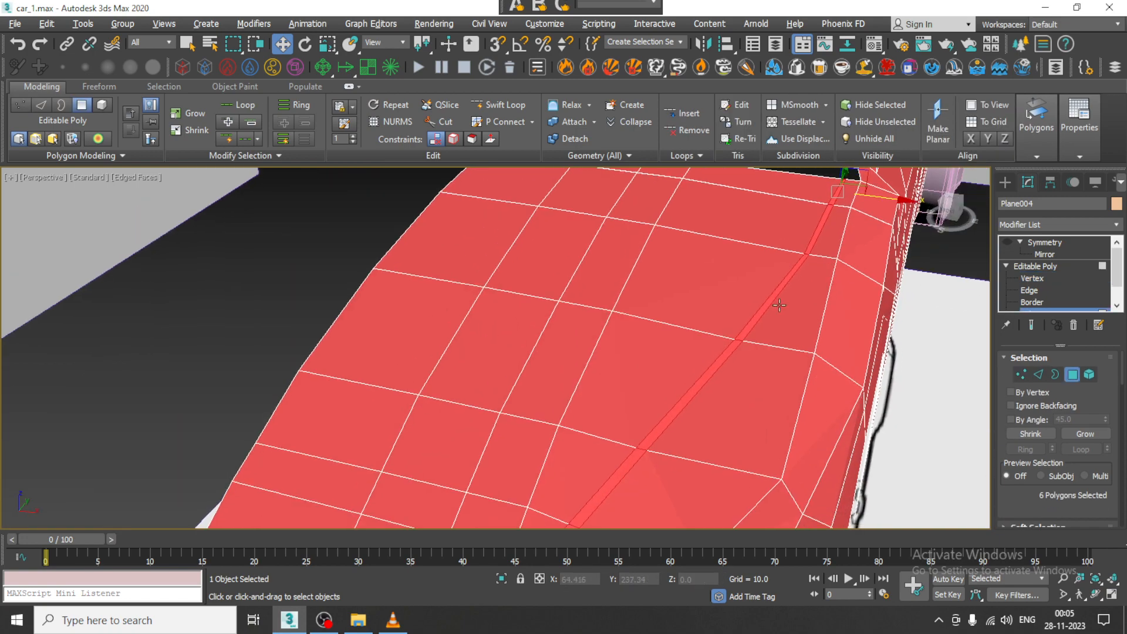
pyautogui.moveTo(780, 305); pyautogui.dragTo(743, 321, button='middle')
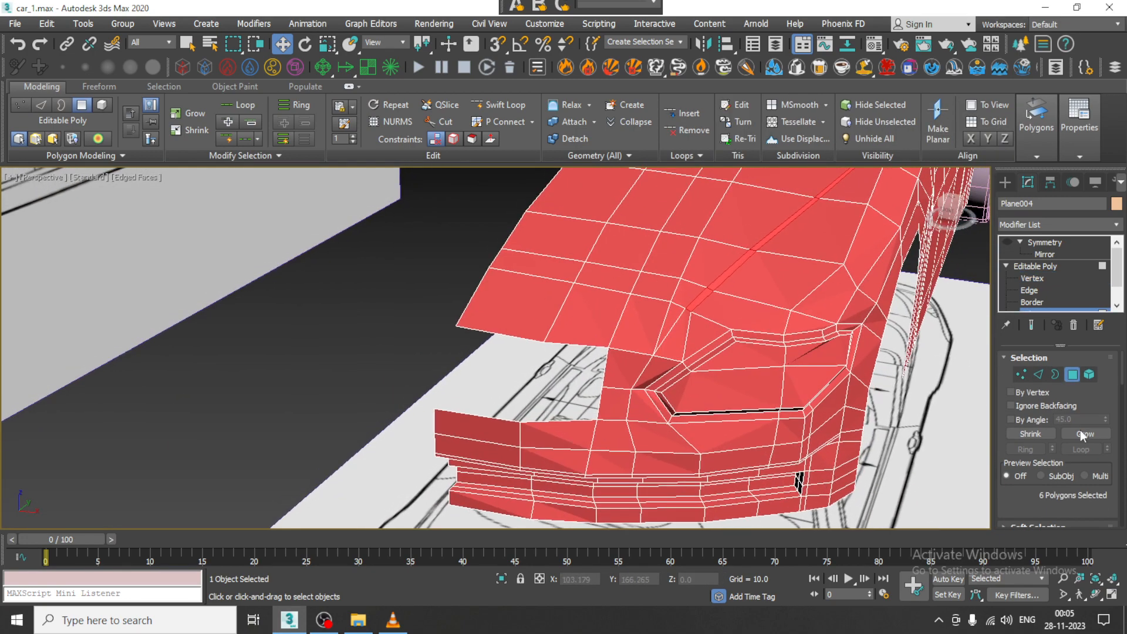
pyautogui.scroll(-3, 1090, 496)
pyautogui.click(1050, 492)
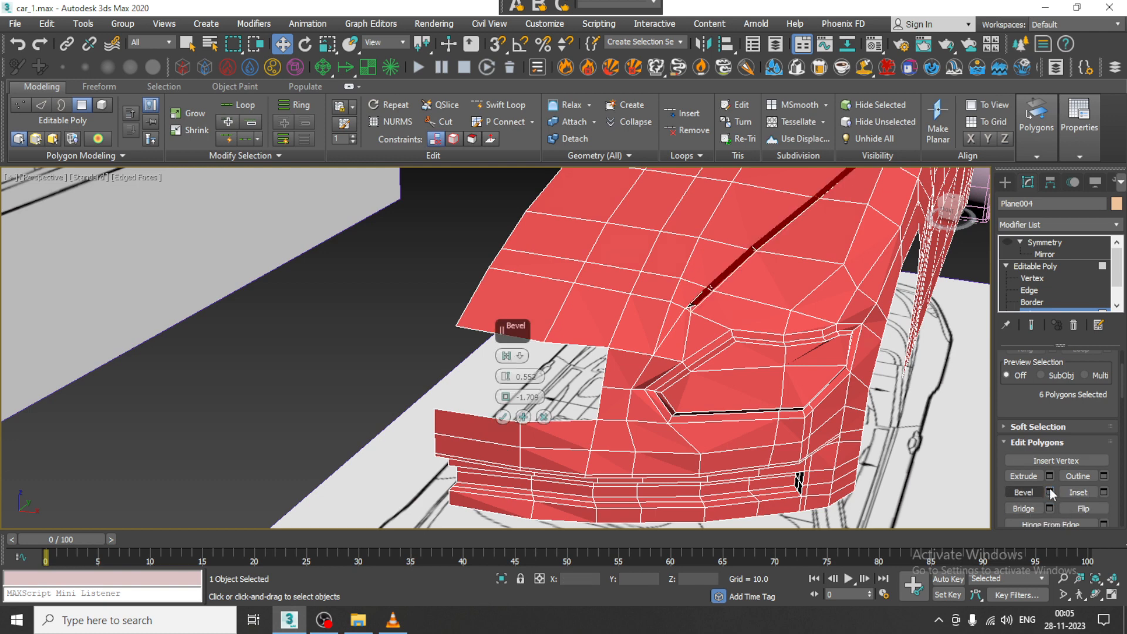
pyautogui.moveTo(507, 369)
pyautogui.mouseDown()
pyautogui.moveTo(507, 402)
pyautogui.moveTo(507, 380)
pyautogui.mouseUp()
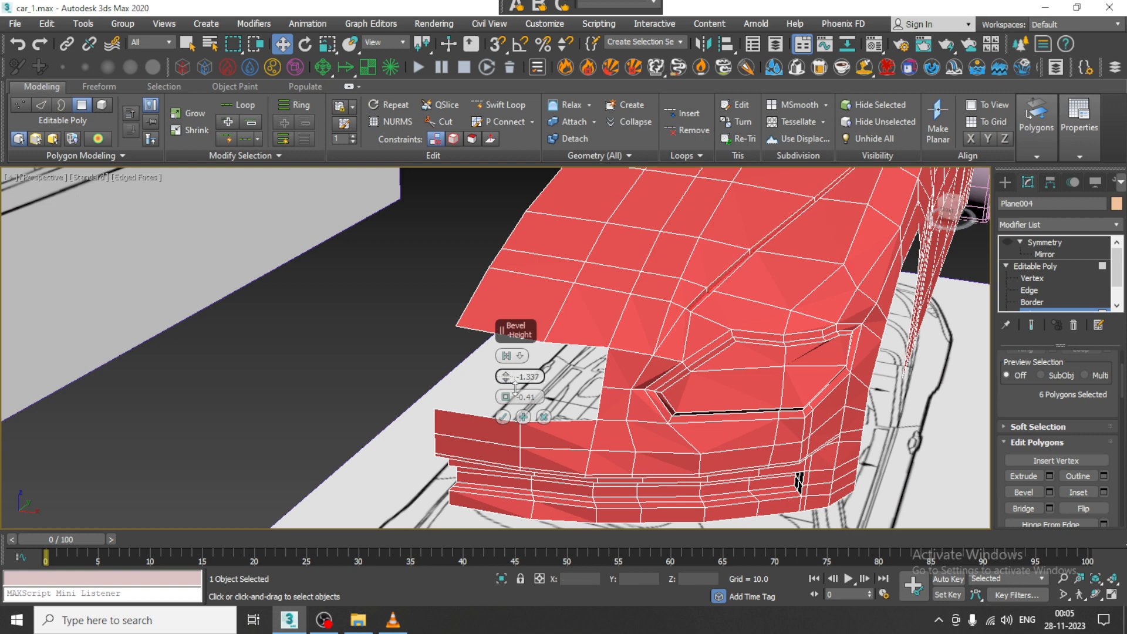
pyautogui.click(503, 417)
# Add an edge loop on the hood just outside the groove and cut an edge from its front end to the headlight.
pyautogui.scroll(3, 885, 321)
pyautogui.keyDown('alt'); pyautogui.moveTo(758, 265); pyautogui.dragTo(634, 283, button='middle'); pyautogui.keyUp('alt')
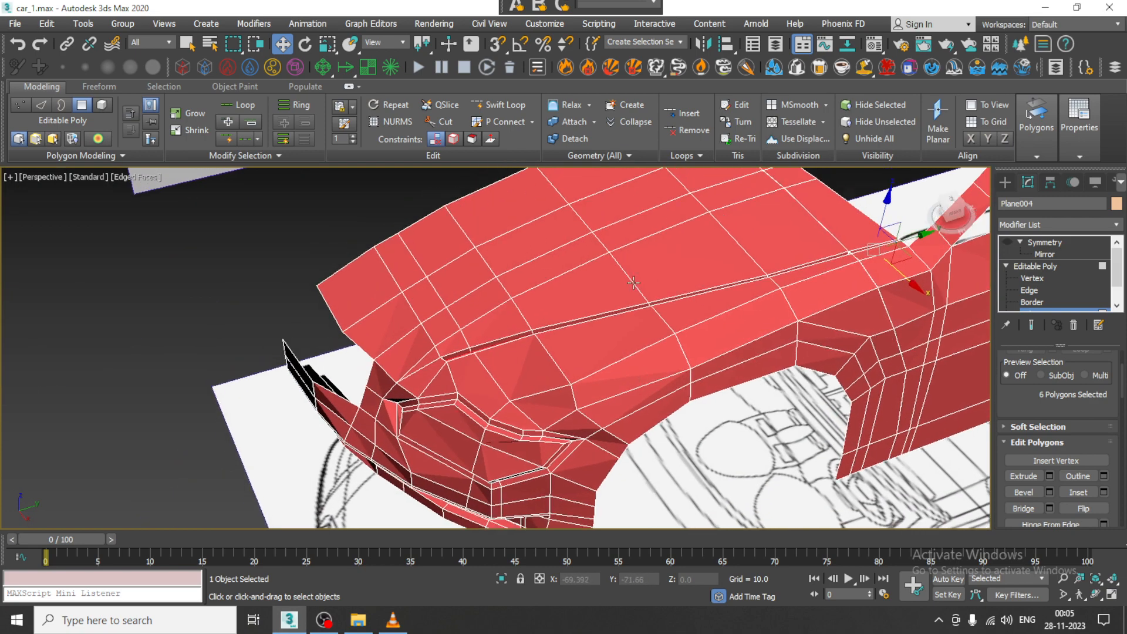
pyautogui.click(504, 105)
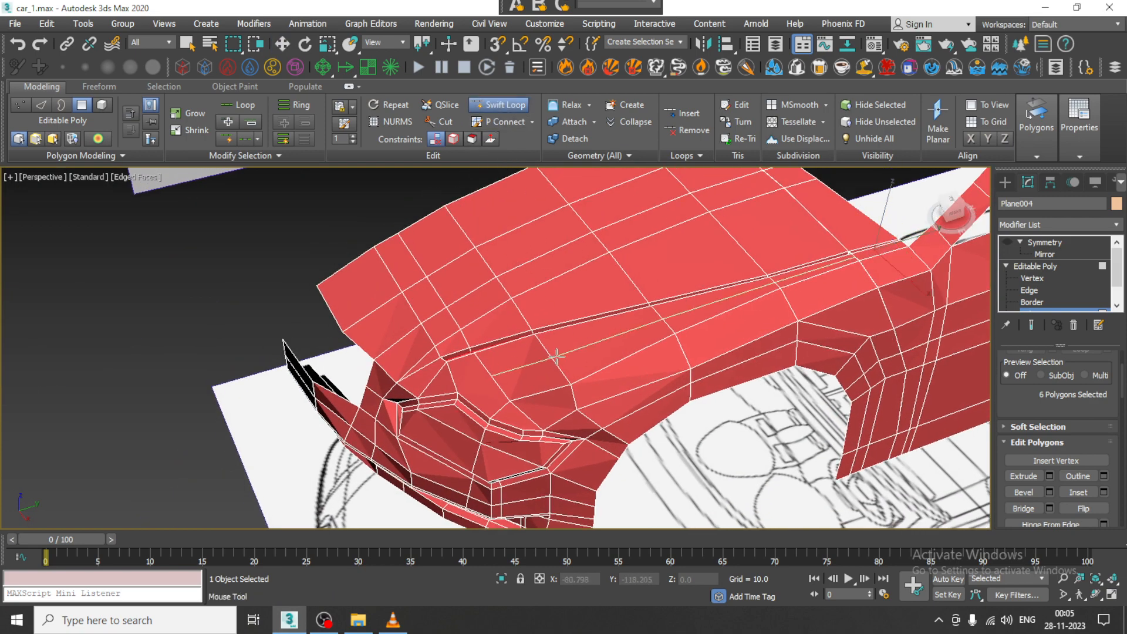
pyautogui.click(721, 290)
pyautogui.keyDown('alt'); pyautogui.moveTo(807, 272); pyautogui.dragTo(678, 300, button='middle'); pyautogui.keyUp('alt')
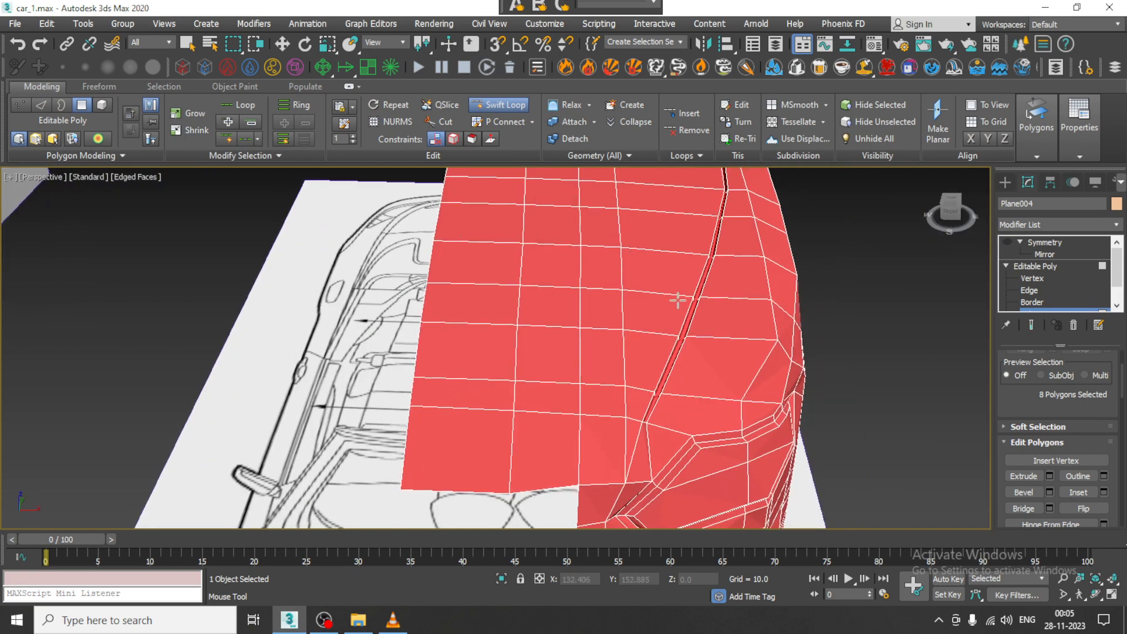
pyautogui.rightClick(694, 410)
pyautogui.rightClick(713, 358)
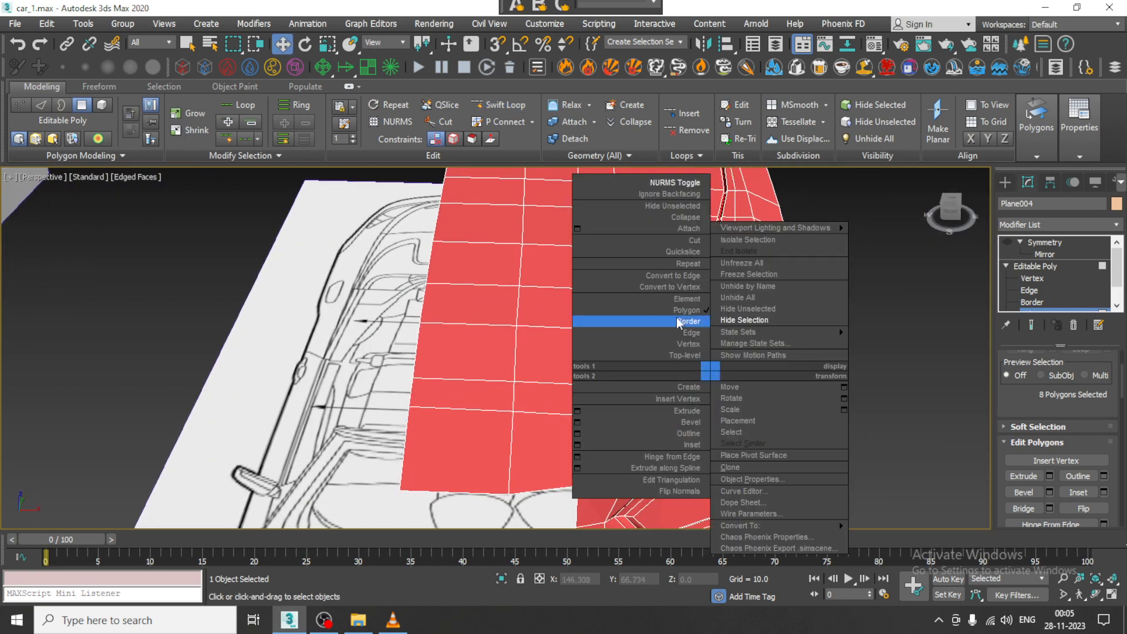
pyautogui.click(684, 246)
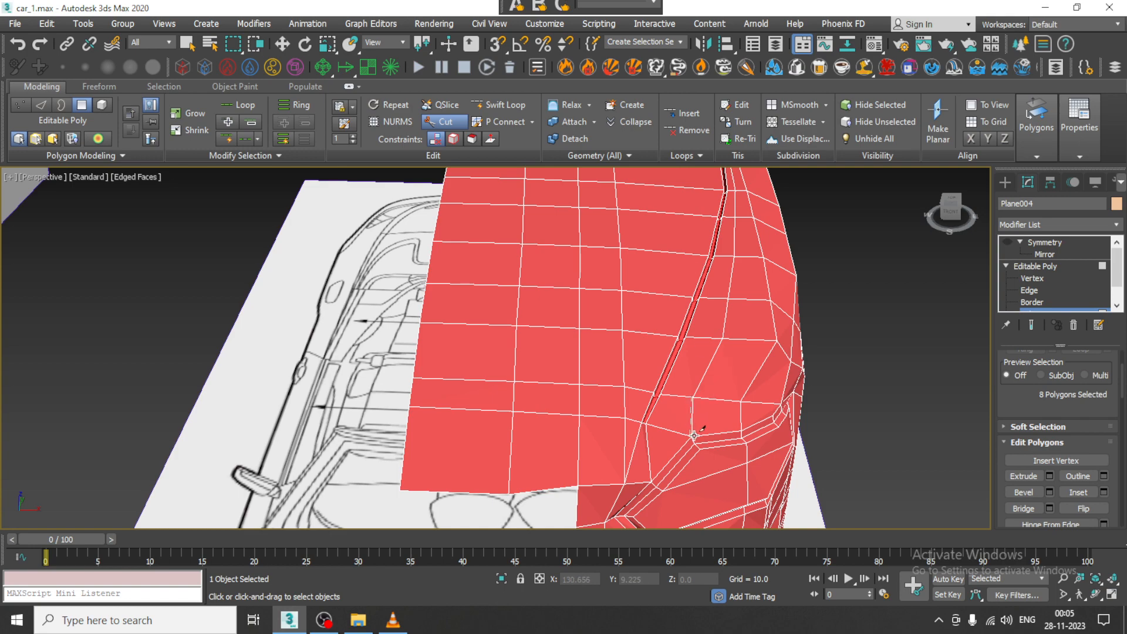
# Preview the beveled hood groove and front end with NURMS smoothing.
pyautogui.rightClick(715, 348)
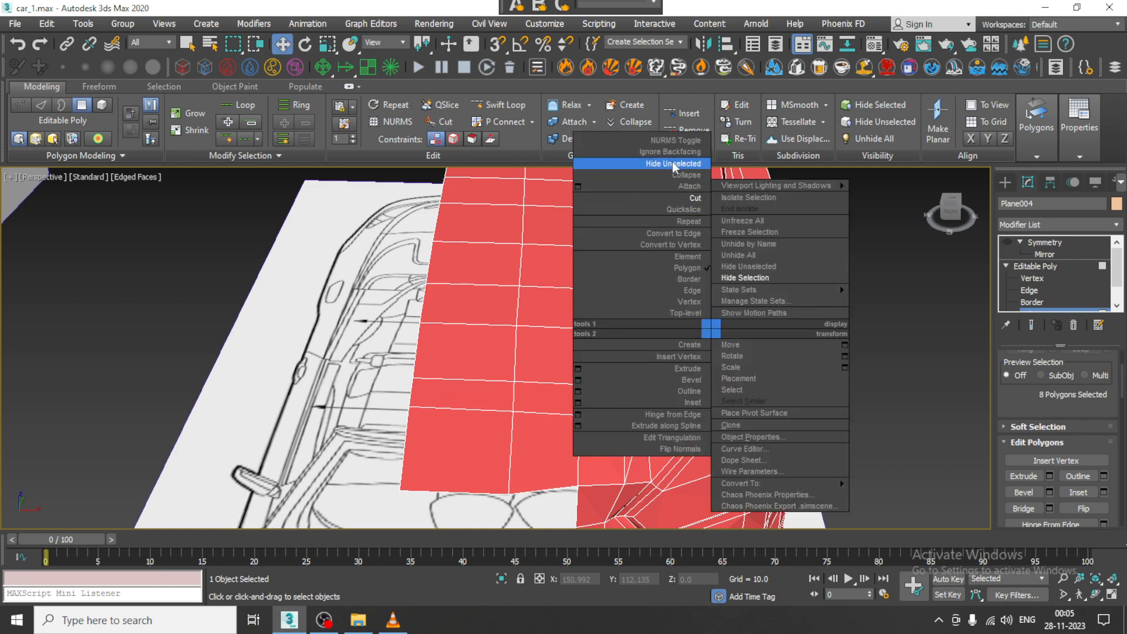
pyautogui.click(678, 139)
pyautogui.keyDown('alt'); pyautogui.moveTo(708, 287); pyautogui.dragTo(613, 311, button='middle'); pyautogui.keyUp('alt')
pyautogui.scroll(-3, 612, 310)
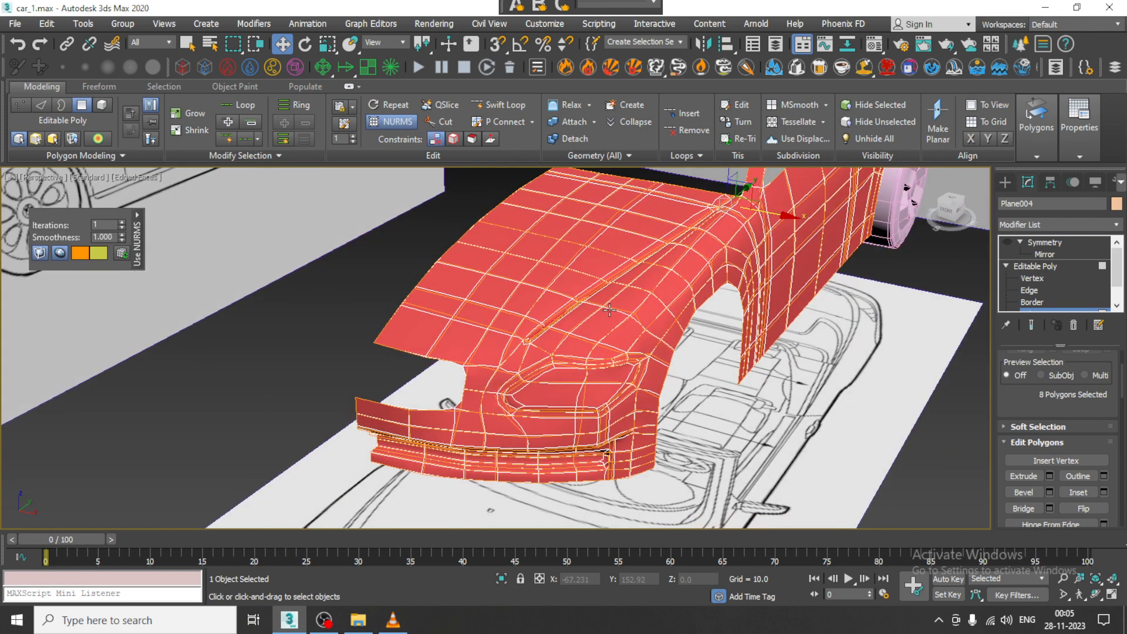
# Leave polygon editing and examine the smoothed hood and body with edged faces turned off and on.
pyautogui.press('F4')
pyautogui.press('F4')
pyautogui.click(1052, 267)
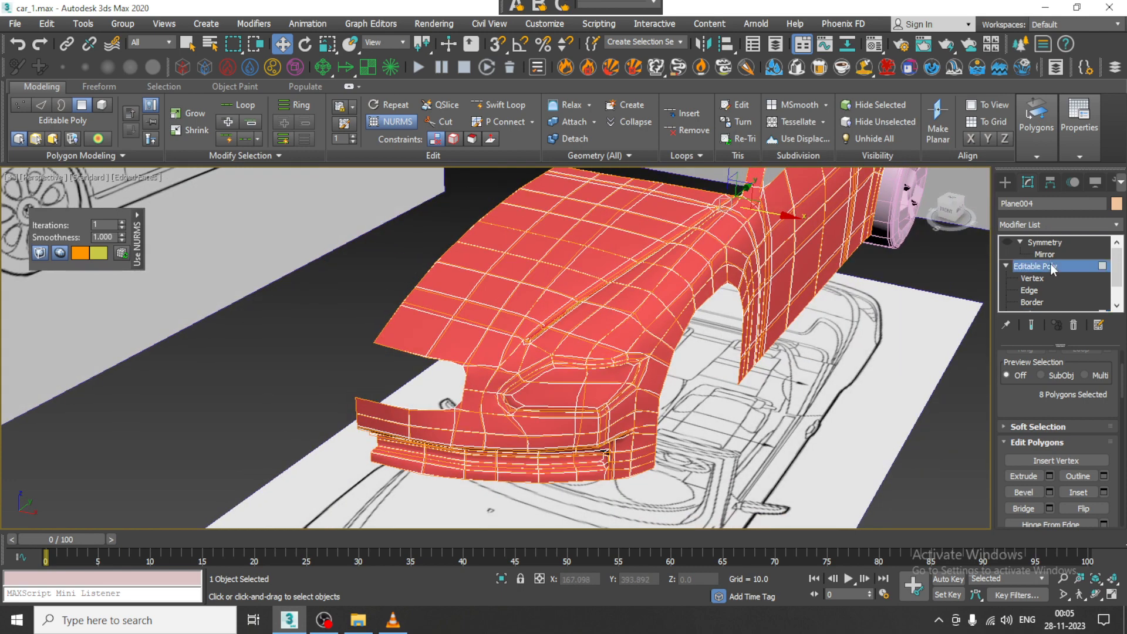
pyautogui.click(261, 456)
pyautogui.scroll(-3, 479, 375)
pyautogui.keyDown('alt'); pyautogui.moveTo(478, 375); pyautogui.dragTo(536, 368, button='middle'); pyautogui.keyUp('alt')
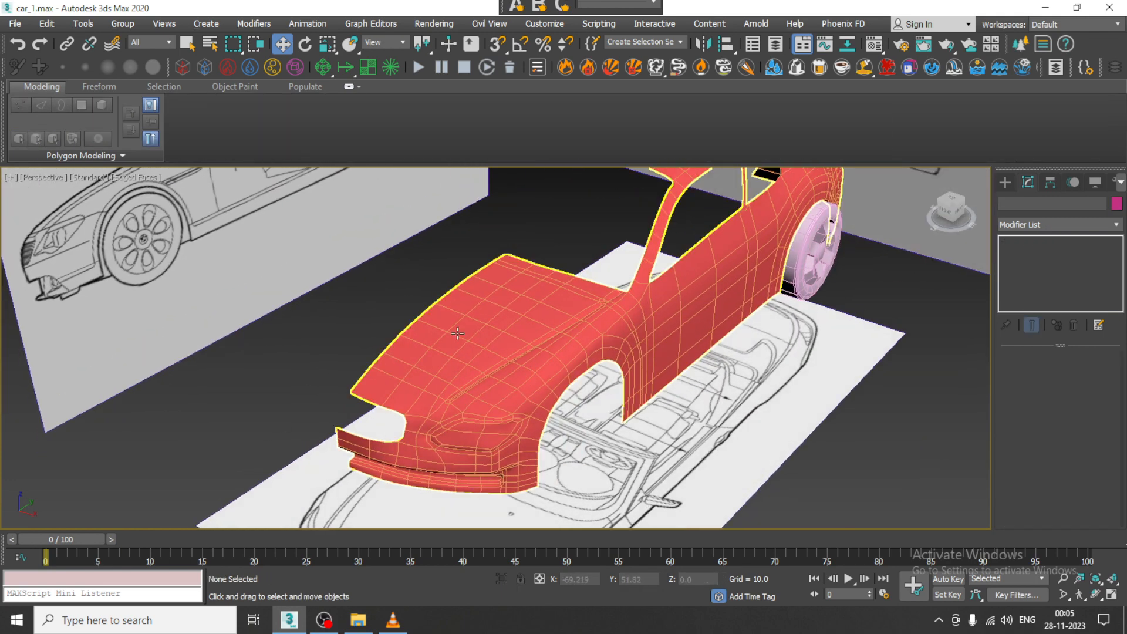
pyautogui.press('F4')
pyautogui.moveTo(457, 333); pyautogui.dragTo(503, 351, button='middle')
pyautogui.click(537, 363)
pyautogui.scroll(4, 537, 363)
pyautogui.press('F4')
pyautogui.scroll(-2, 537, 365)
pyautogui.scroll(-5, 532, 339)
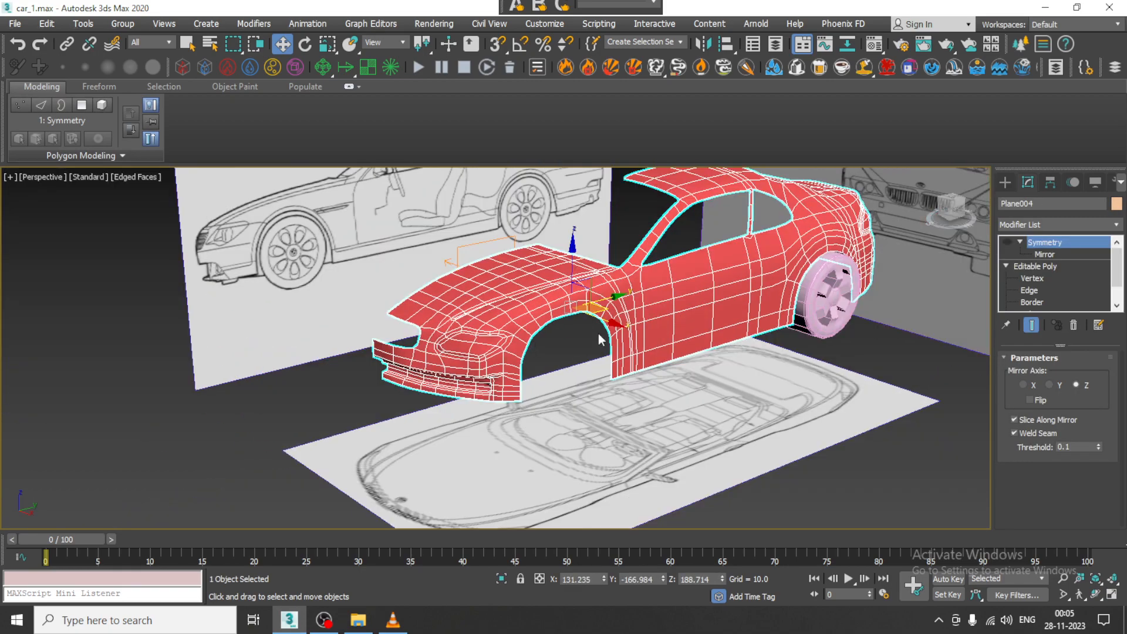
# Show the Symmetry modifier's result and examine the mirrored hood grooves and front end.
pyautogui.click(1050, 243)
pyautogui.click(1008, 242)
pyautogui.moveTo(640, 386)
pyautogui.keyDown('alt'); pyautogui.mouseDown(button='middle')
pyautogui.moveTo(738, 390)
pyautogui.moveTo(491, 436)
pyautogui.moveTo(523, 385)
pyautogui.moveTo(556, 395)
pyautogui.moveTo(521, 403)
pyautogui.moveTo(546, 403)
pyautogui.moveTo(642, 375)
pyautogui.mouseUp(button='middle'); pyautogui.keyUp('alt')
pyautogui.scroll(3, 491, 436)
pyautogui.scroll(4, 440, 388)
pyautogui.scroll(-5, 558, 365)
pyautogui.scroll(4, 639, 375)
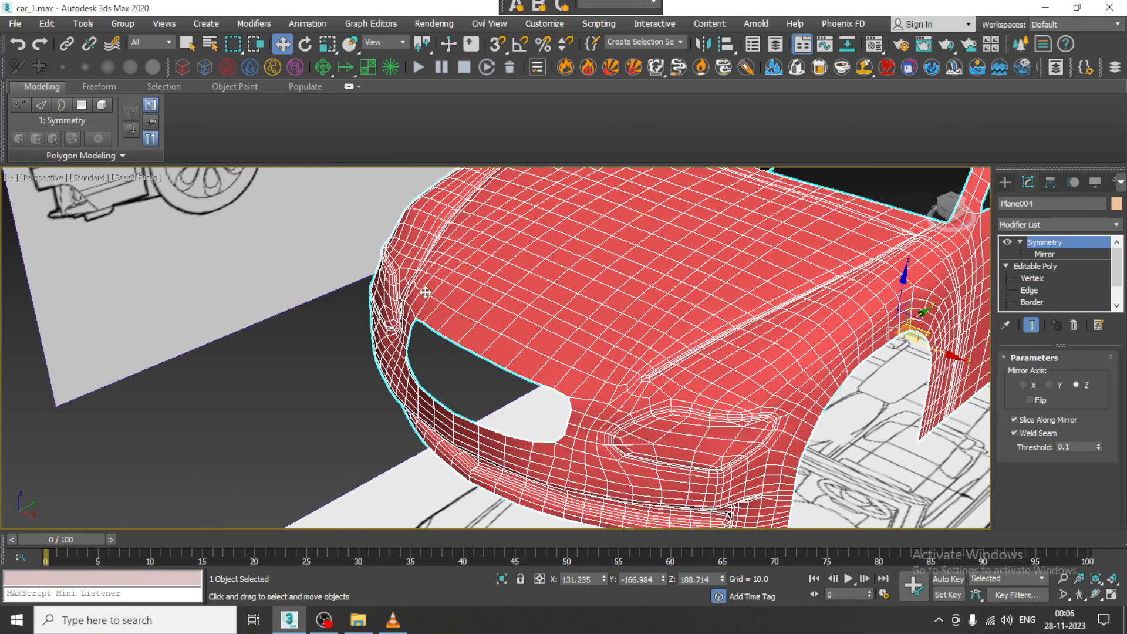
# Hide the Symmetry result and turn off NURMS smoothing on the body's Editable Poly.
pyautogui.click(1009, 244)
pyautogui.scroll(-3, 810, 306)
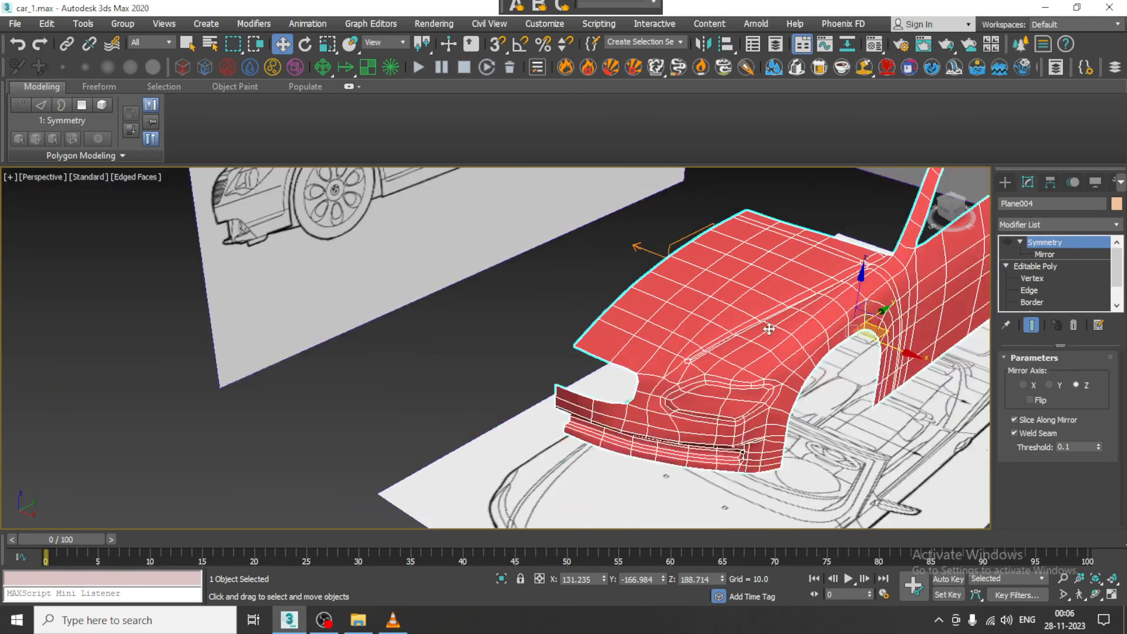
pyautogui.moveTo(769, 327); pyautogui.dragTo(481, 332, button='middle')
pyautogui.rightClick(458, 320)
pyautogui.click(1037, 266)
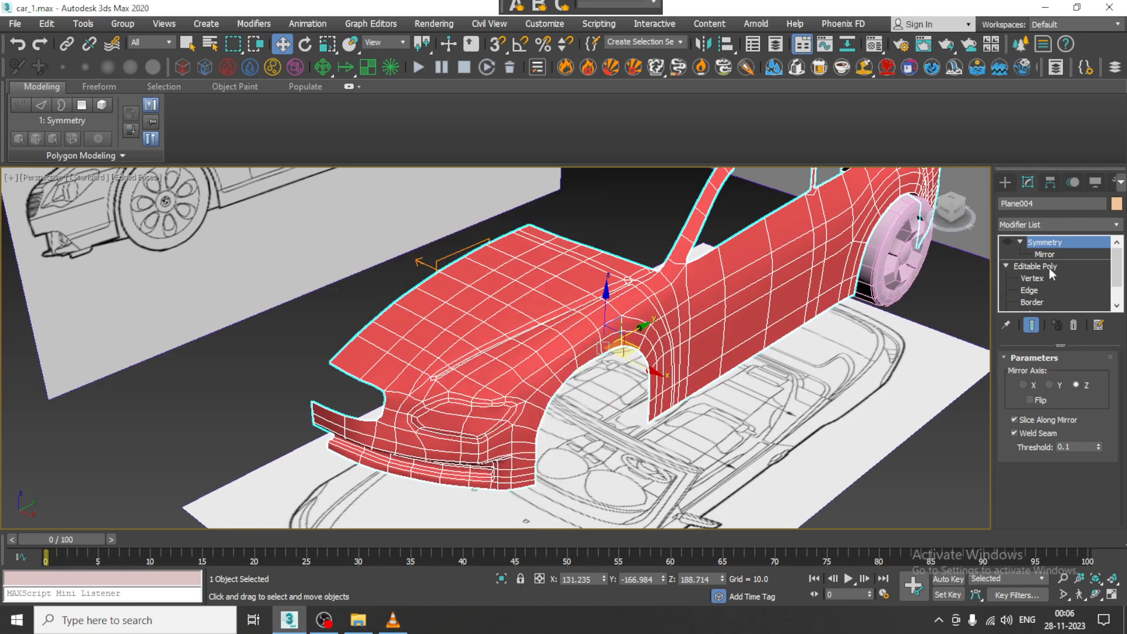
pyautogui.click(1036, 266)
pyautogui.rightClick(530, 342)
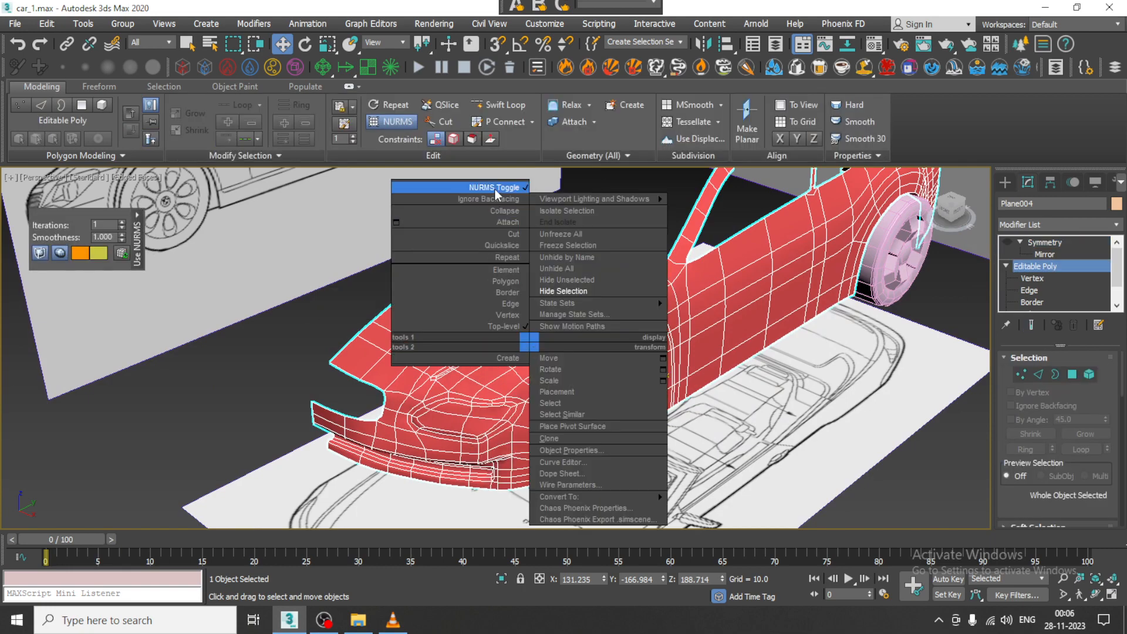
pyautogui.click(495, 188)
# Compare the unsmoothed hood and front end with the blueprint in a see-through Top view, and return to the solid perspective view.
pyautogui.keyDown('alt'); pyautogui.moveTo(544, 400); pyautogui.dragTo(526, 375, button='middle'); pyautogui.keyUp('alt')
pyautogui.scroll(3, 552, 395)
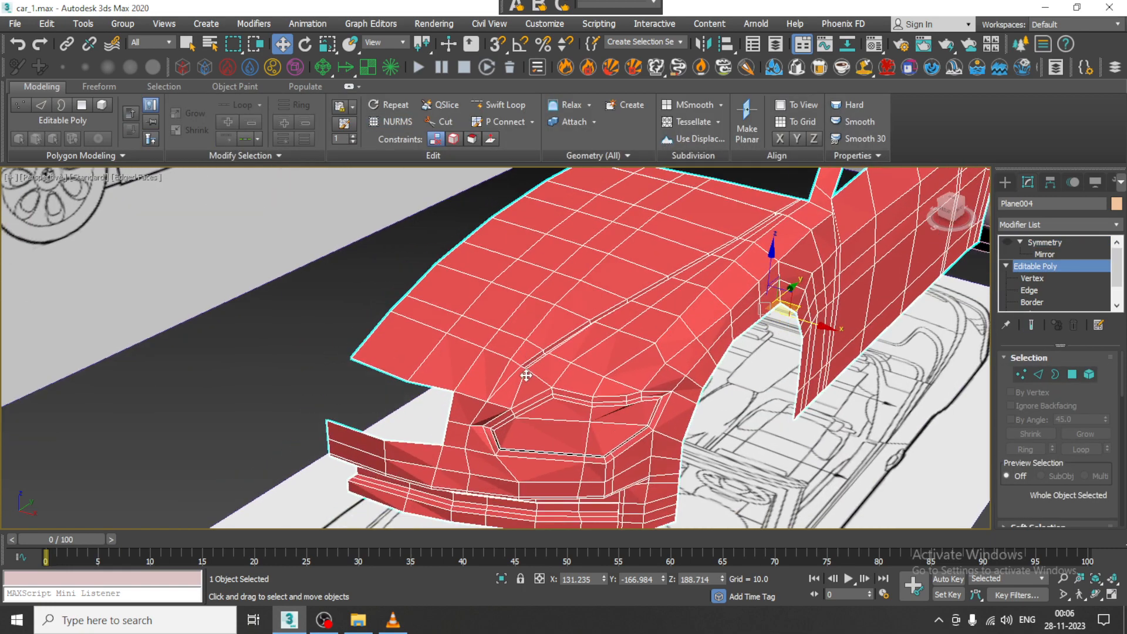
pyautogui.scroll(-5, 470, 347)
pyautogui.moveTo(469, 347); pyautogui.dragTo(609, 423, button='middle')
pyautogui.hotkey('alt', 'w')
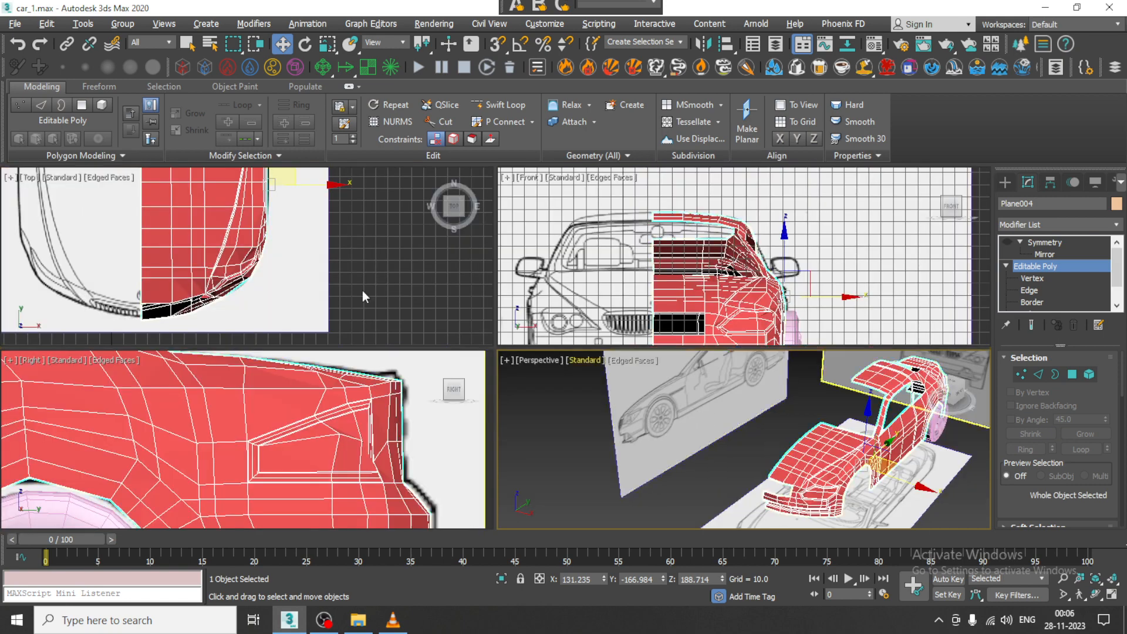
pyautogui.moveTo(362, 290); pyautogui.dragTo(358, 263, button='middle')
pyautogui.hotkey('alt', 'w')
pyautogui.hotkey('alt', 'x')
pyautogui.moveTo(379, 305); pyautogui.dragTo(419, 294, button='middle')
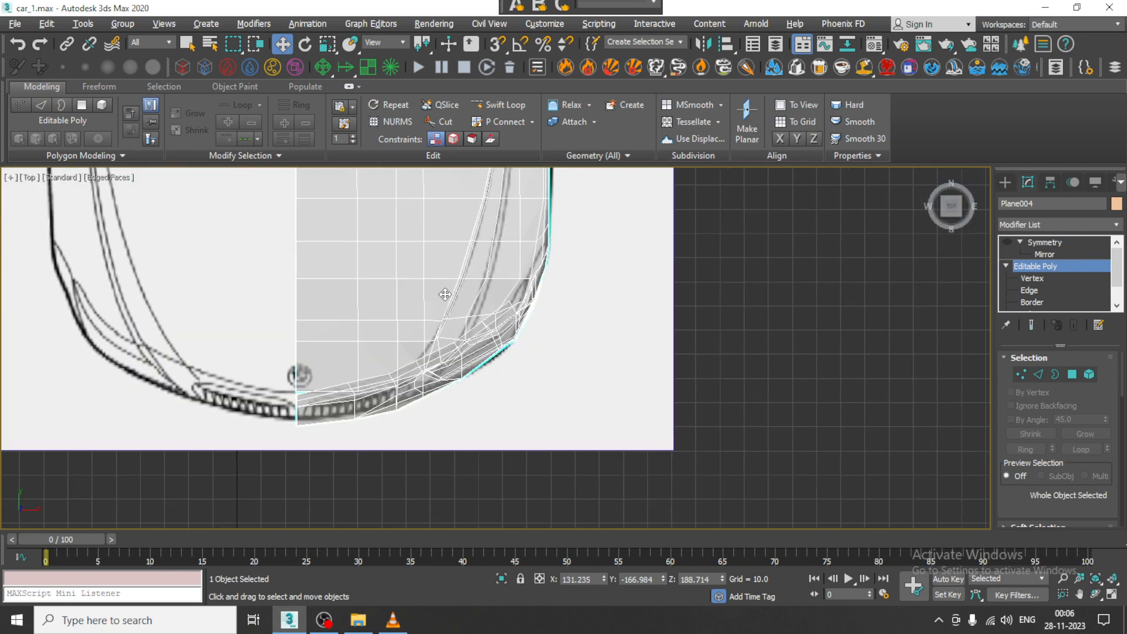
pyautogui.hotkey('alt', 'w')
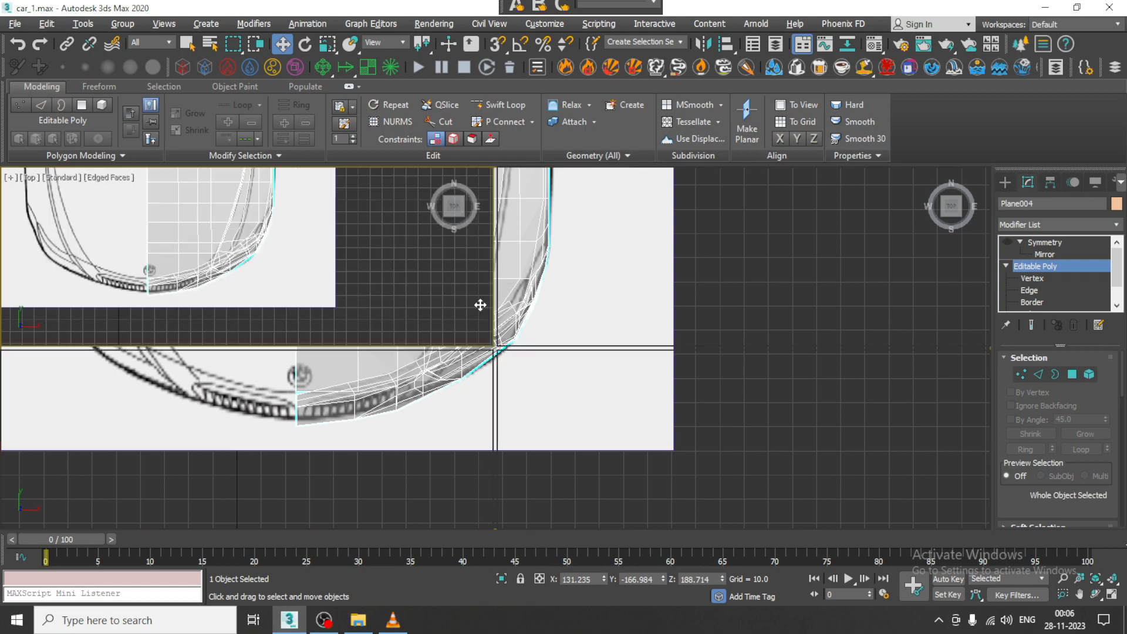
pyautogui.moveTo(750, 414); pyautogui.dragTo(726, 396, button='middle')
pyautogui.hotkey('alt', 'w')
pyautogui.hotkey('alt', 'x')
pyautogui.keyDown('alt'); pyautogui.moveTo(549, 363); pyautogui.dragTo(569, 397, button='middle'); pyautogui.keyUp('alt')
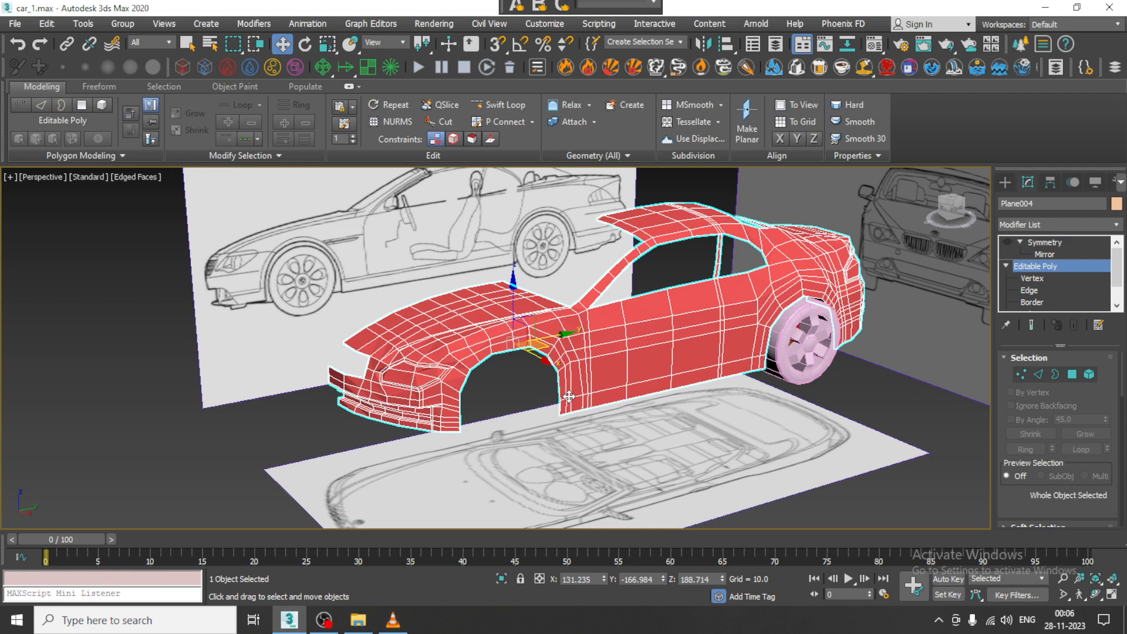
# Change the car paint material's base color to blue with RGB 37, 25, 188 and minimize the Material Editor.
pyautogui.press('m')
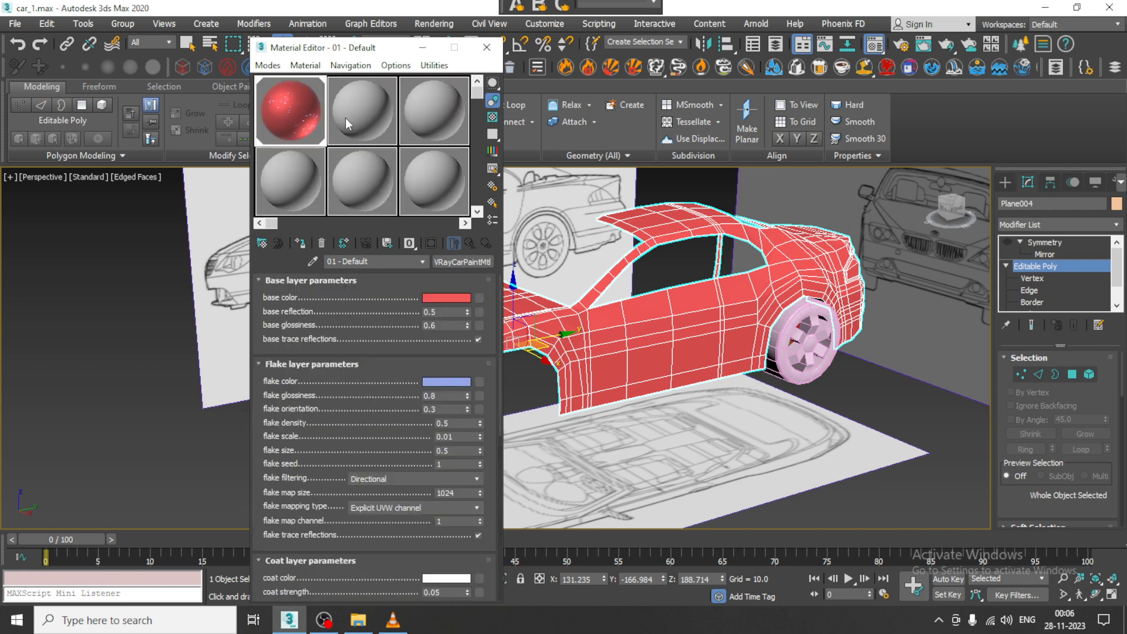
pyautogui.click(455, 296)
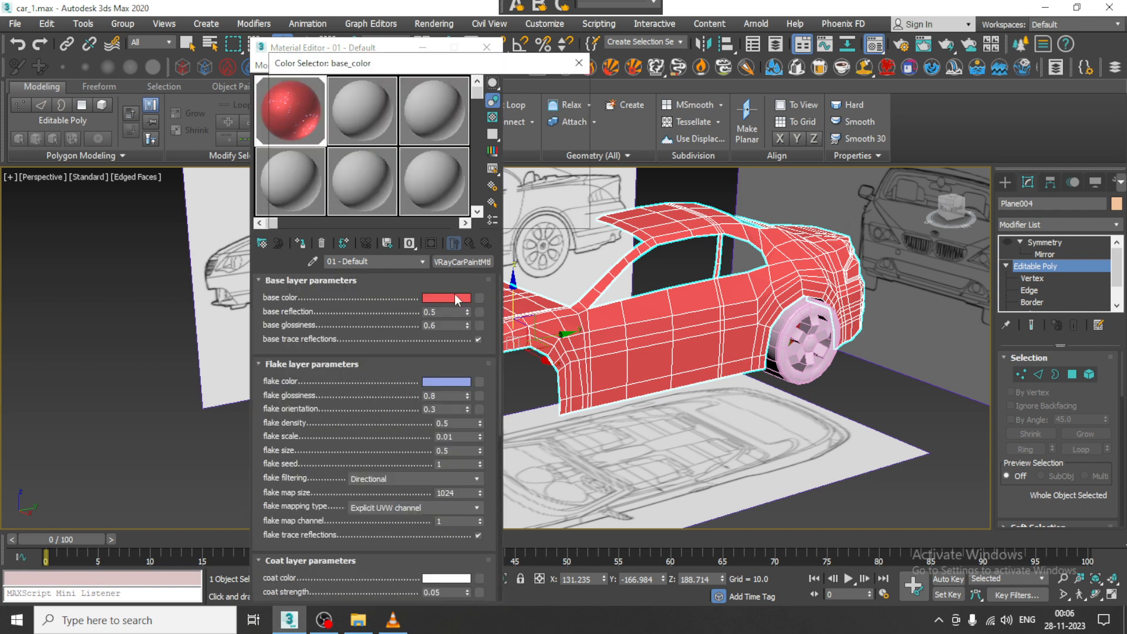
pyautogui.click(361, 124)
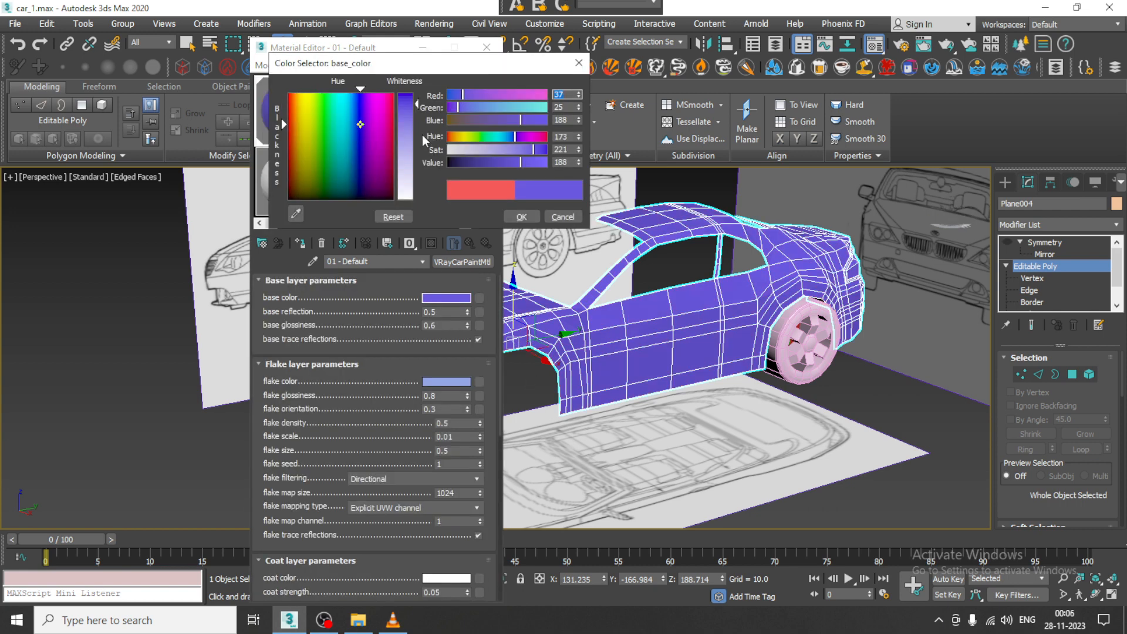
pyautogui.click(522, 217)
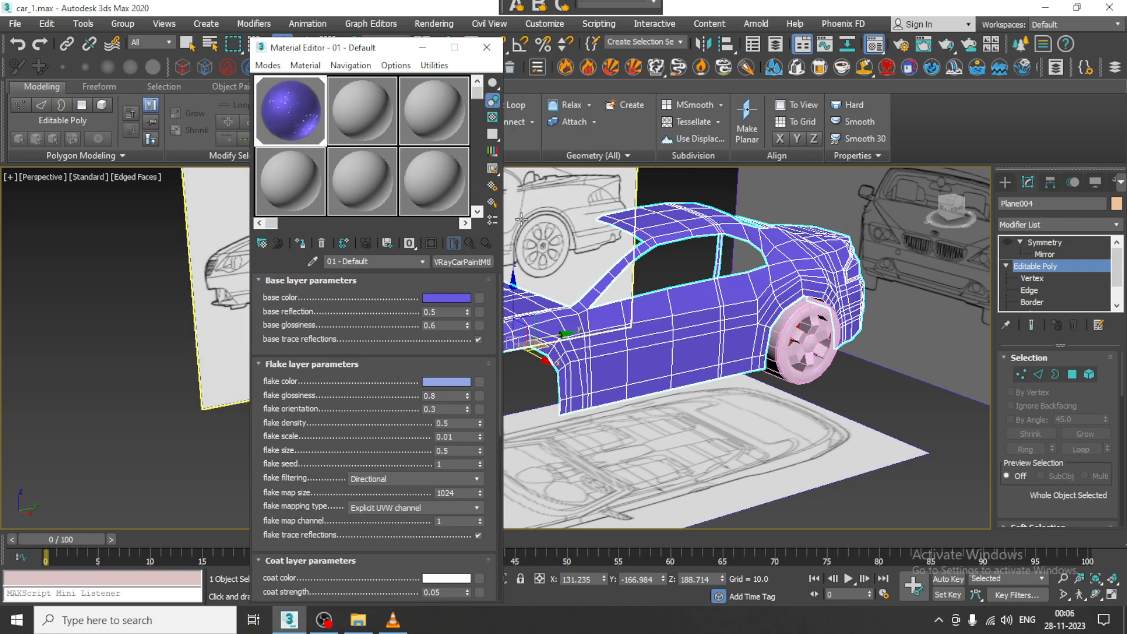
pyautogui.click(436, 48)
# Turn on NURMS smoothing for the body's Editable Poly and show the Symmetry result to complete both halves.
pyautogui.keyDown('alt'); pyautogui.moveTo(667, 344); pyautogui.dragTo(683, 352, button='middle'); pyautogui.keyUp('alt')
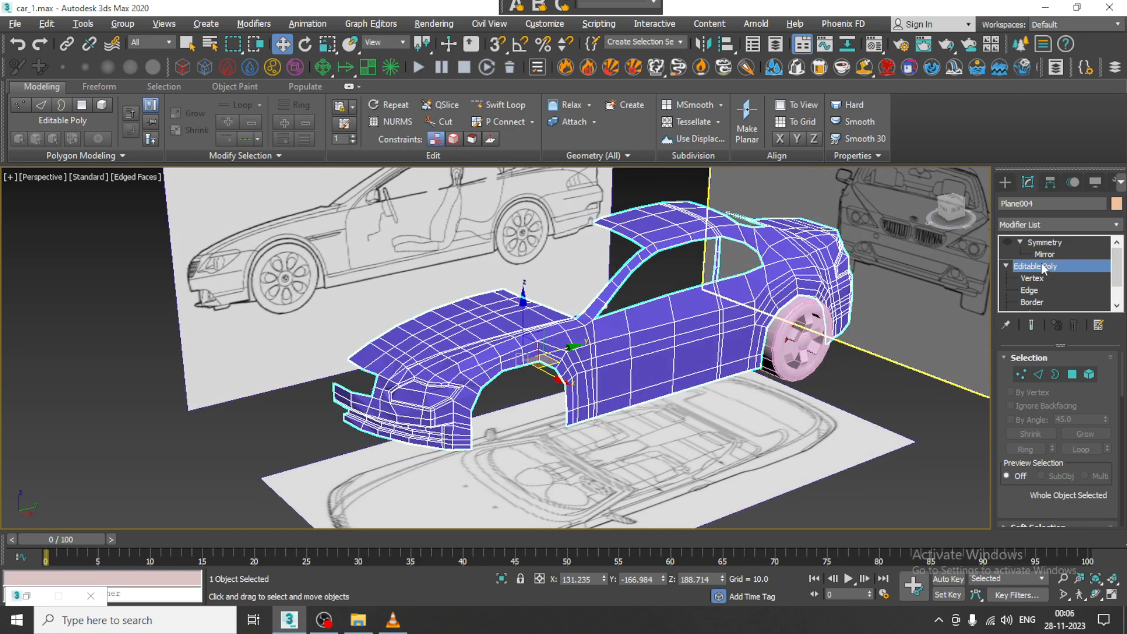
pyautogui.rightClick(626, 373)
pyautogui.click(558, 229)
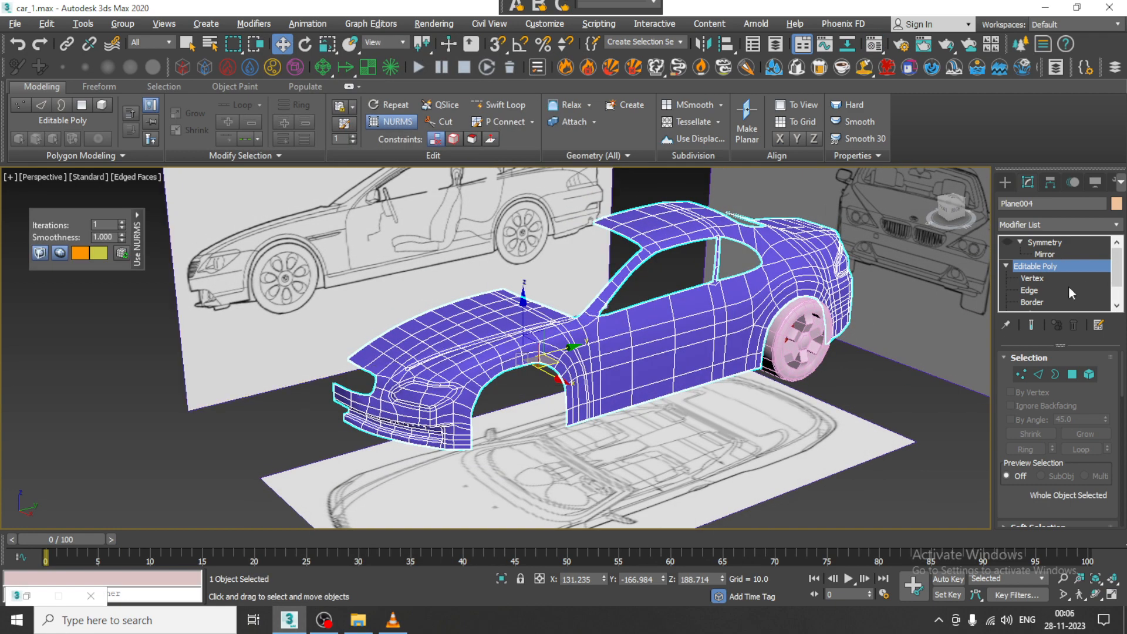
pyautogui.click(1045, 242)
pyautogui.click(1007, 242)
pyautogui.keyDown('alt'); pyautogui.moveTo(816, 302); pyautogui.dragTo(786, 326, button='middle'); pyautogui.keyUp('alt')
pyautogui.scroll(3, 694, 370)
pyautogui.keyDown('alt'); pyautogui.moveTo(693, 370); pyautogui.dragTo(670, 408, button='middle'); pyautogui.keyUp('alt')
# Unhide all scene objects and deselect the body to view the car with its wheels.
pyautogui.rightClick(579, 398)
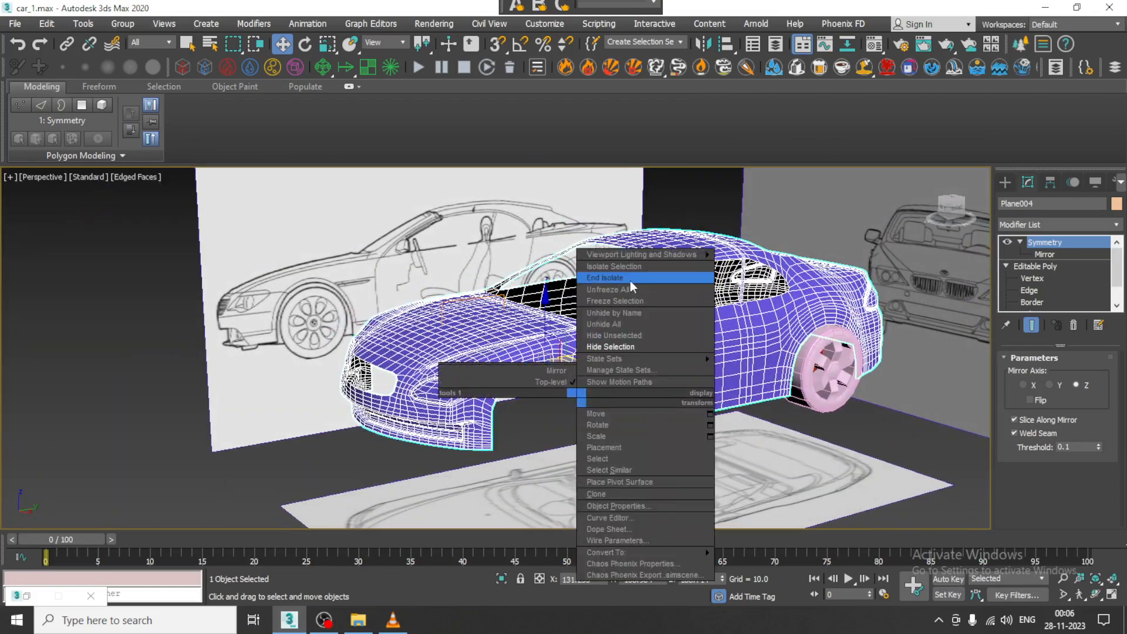
pyautogui.click(642, 323)
pyautogui.keyDown('alt'); pyautogui.moveTo(642, 323); pyautogui.dragTo(981, 436, button='middle'); pyautogui.keyUp('alt')
pyautogui.click(942, 424)
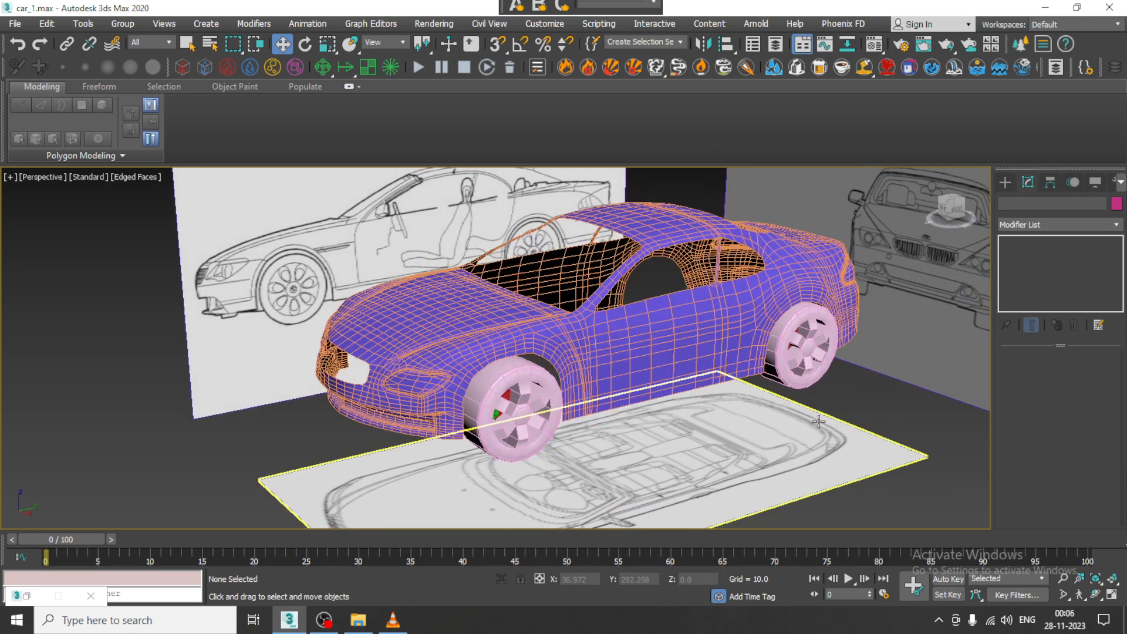